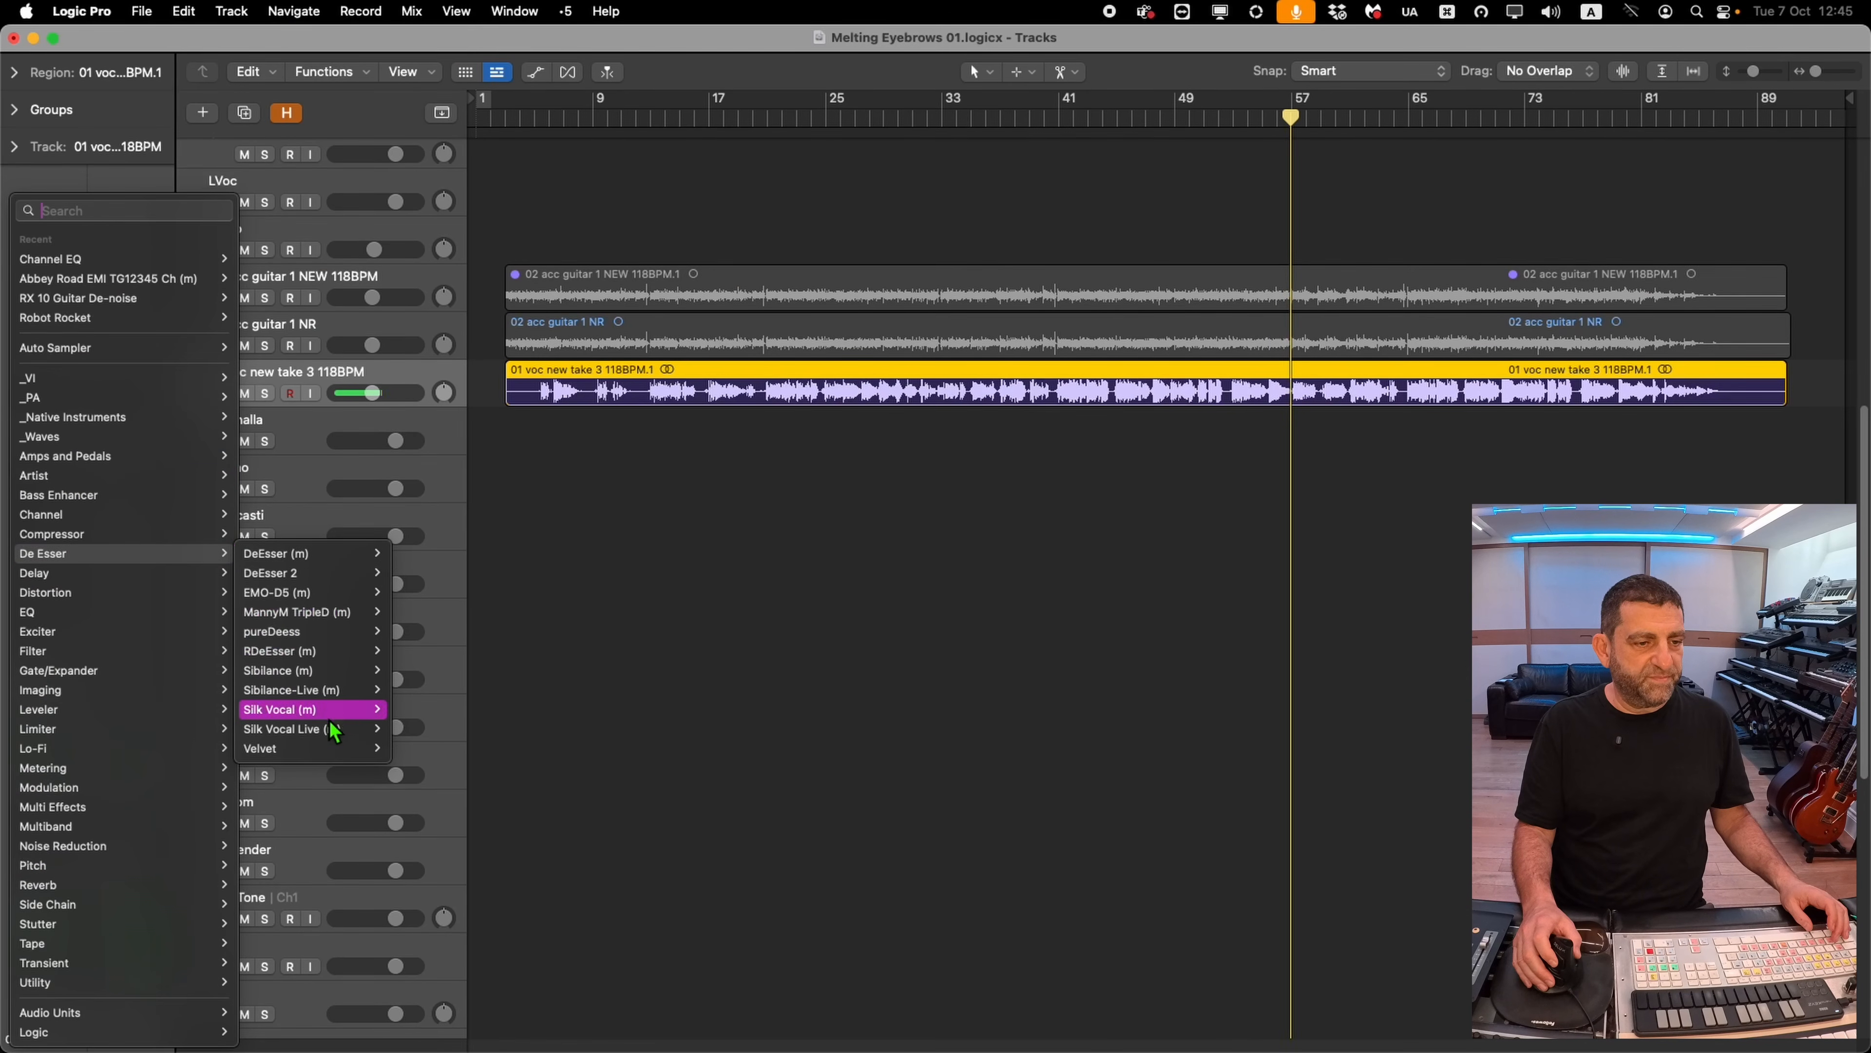
Insert the pureDeess de-esser on the 01 voc new take 3 vocal track and reanalyze the voice
left_click(335, 632)
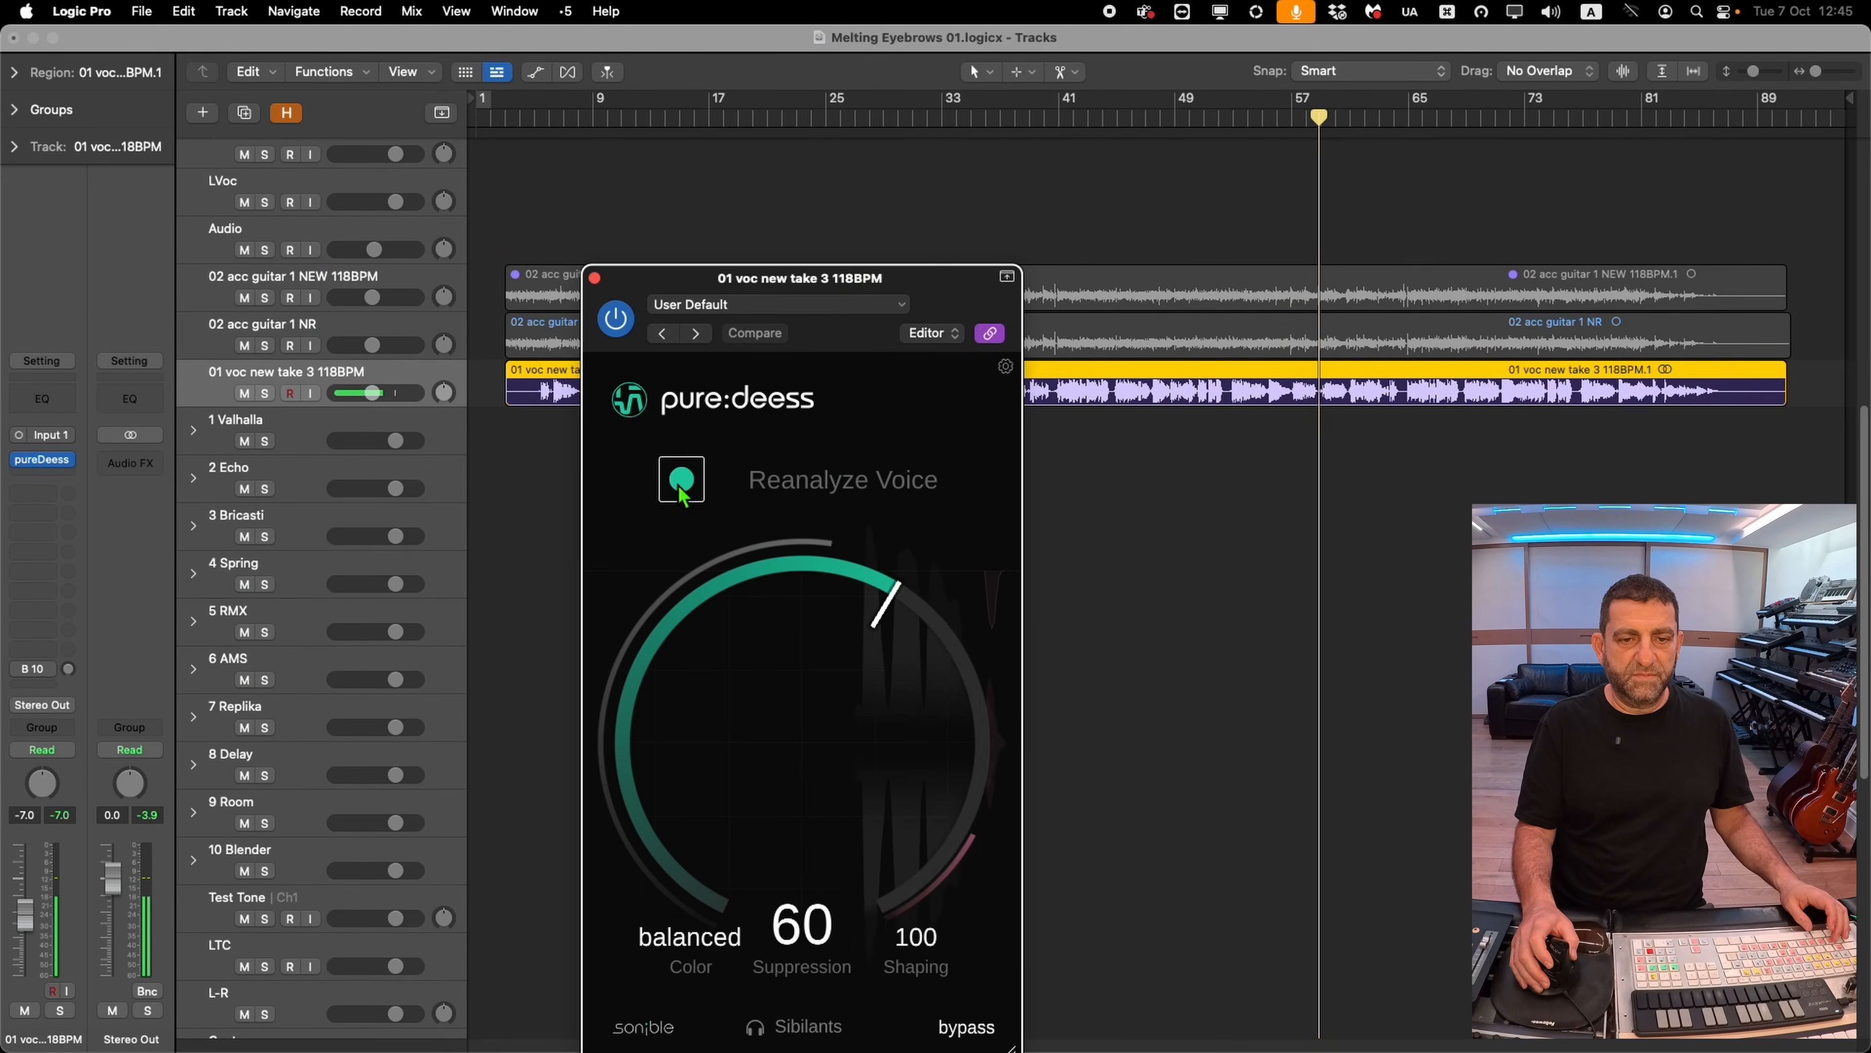
left_click(684, 488)
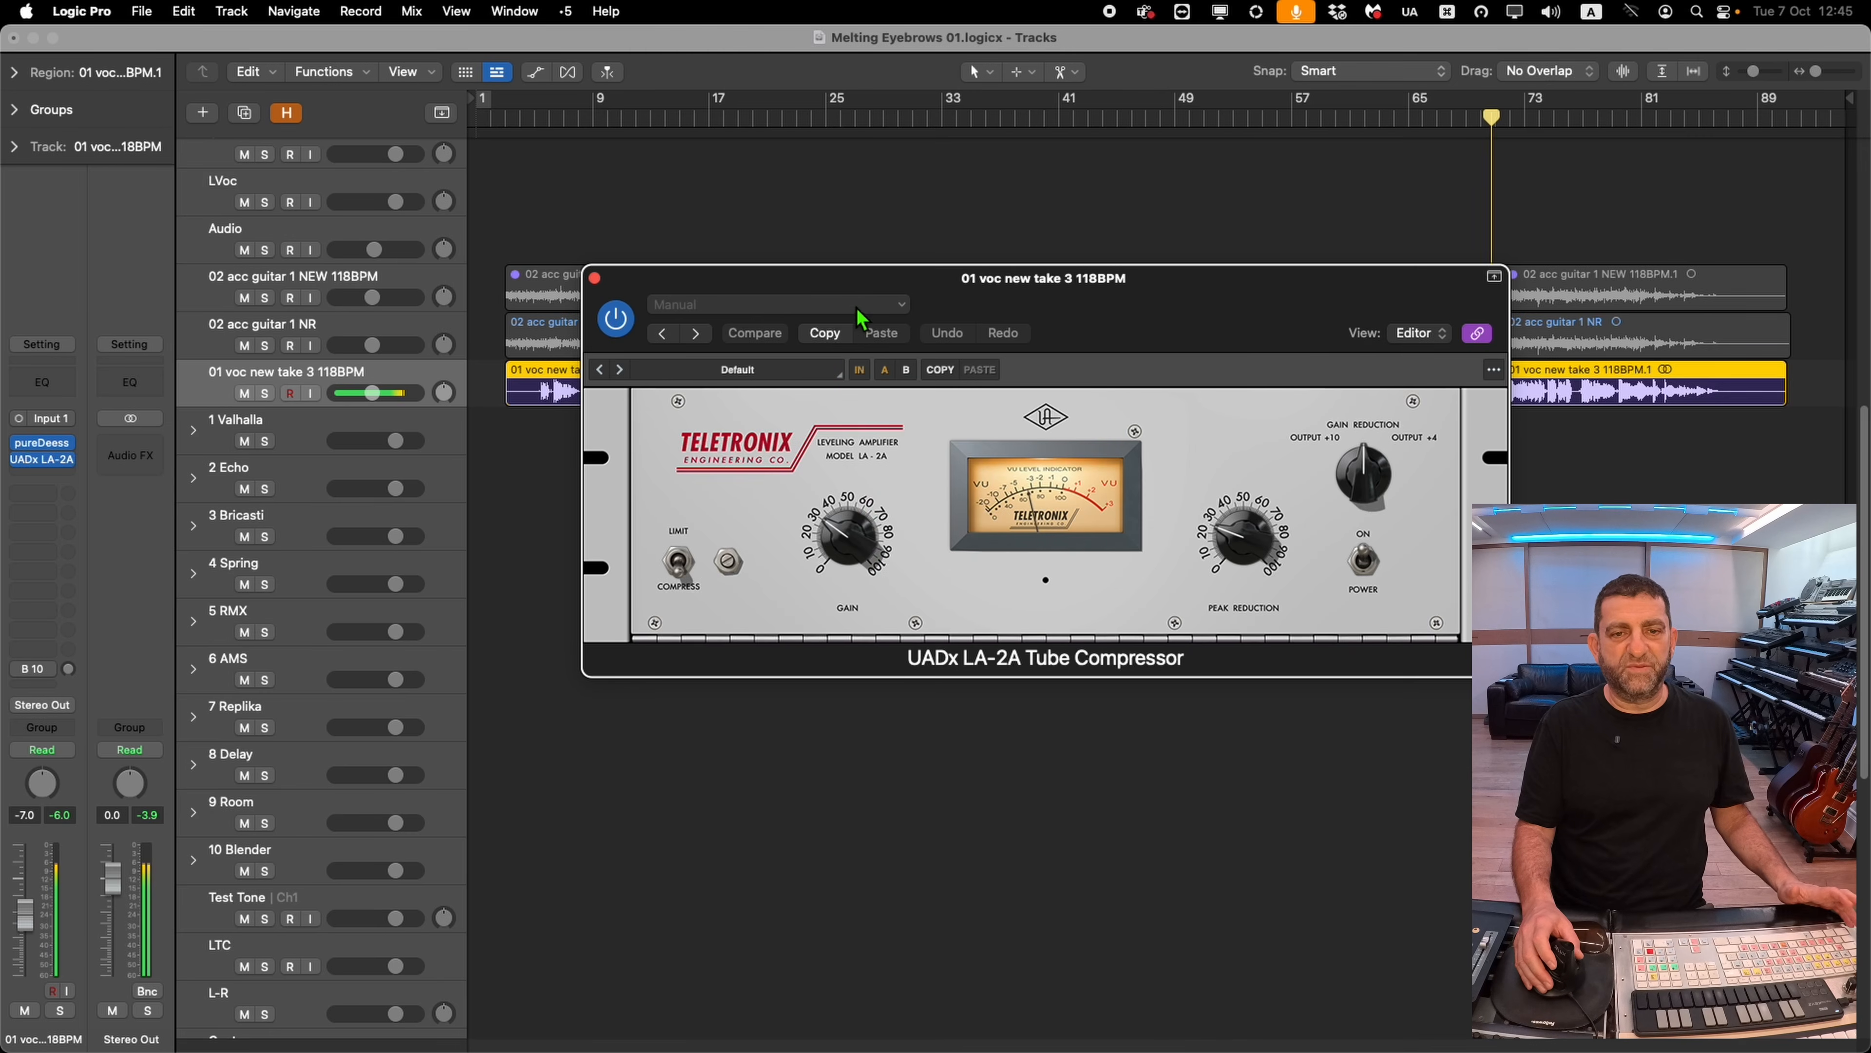
Reposition and close the UADx LA-2A Tube Compressor plugin window on the vocal track
left_click_drag(856, 308, 831, 326)
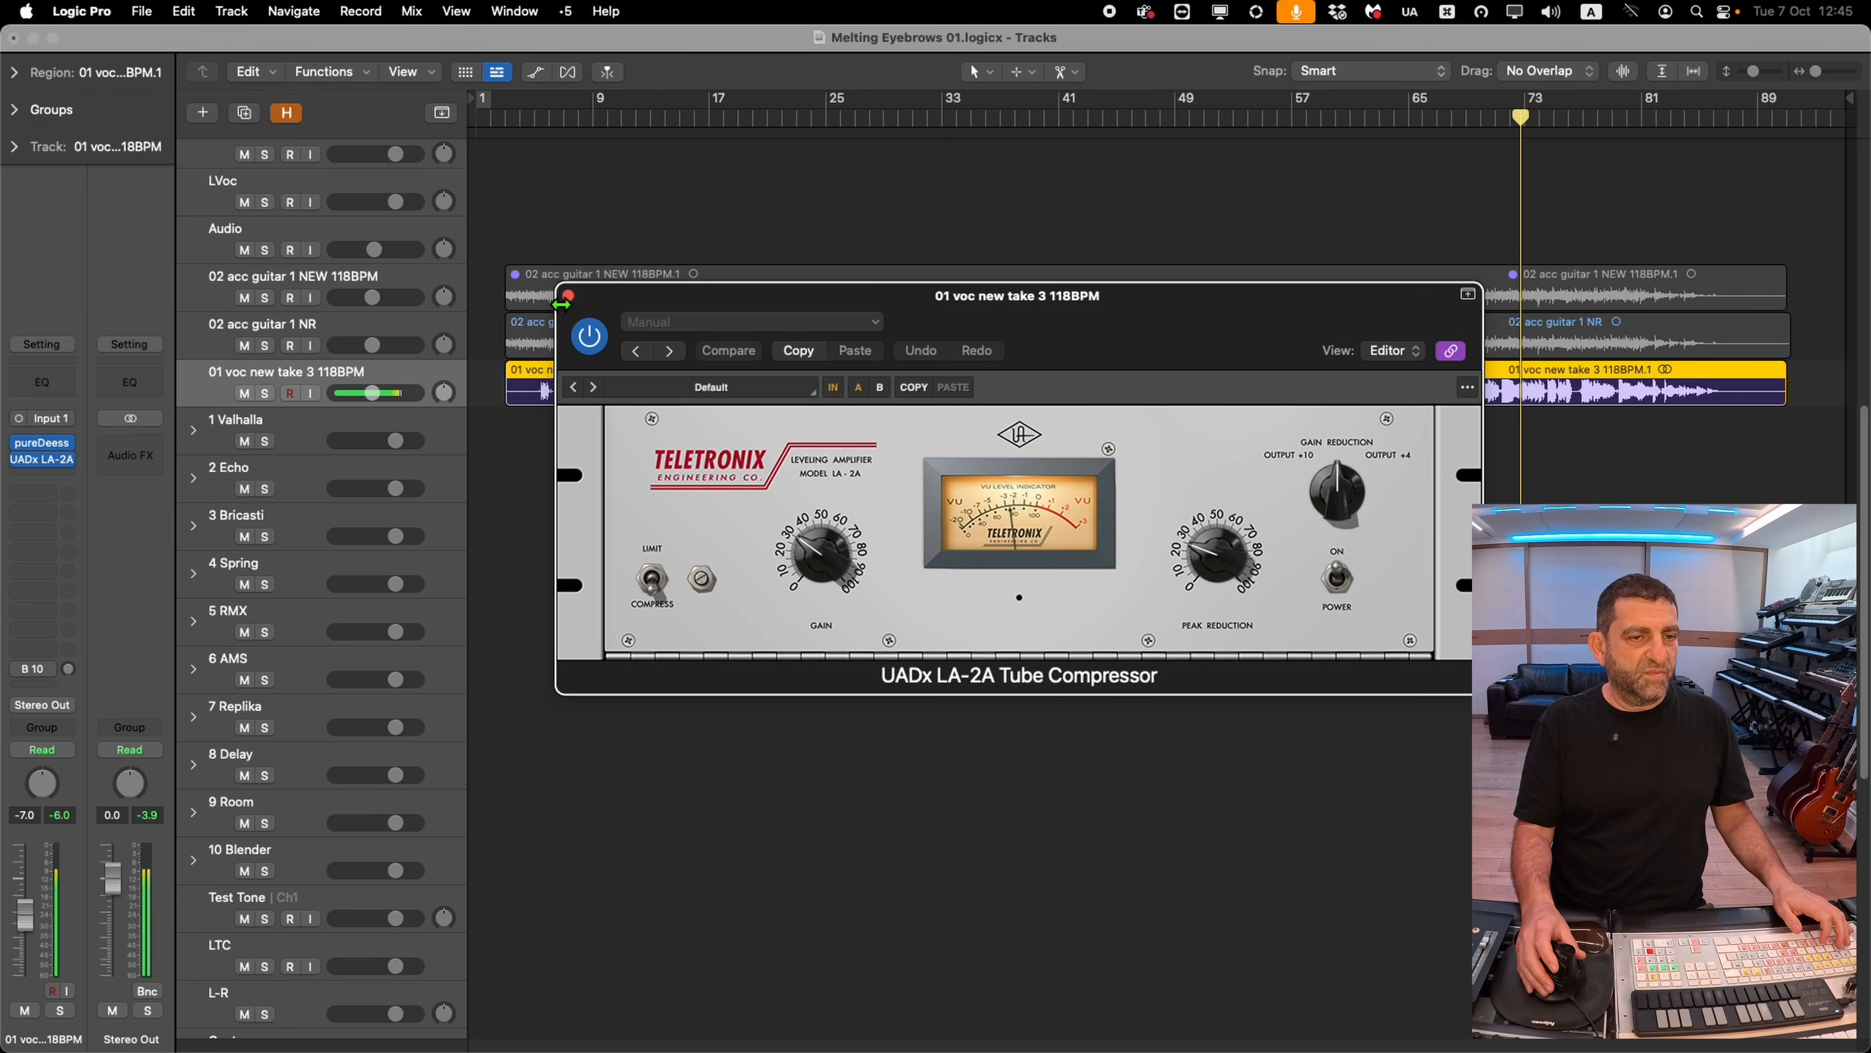
left_click(568, 296)
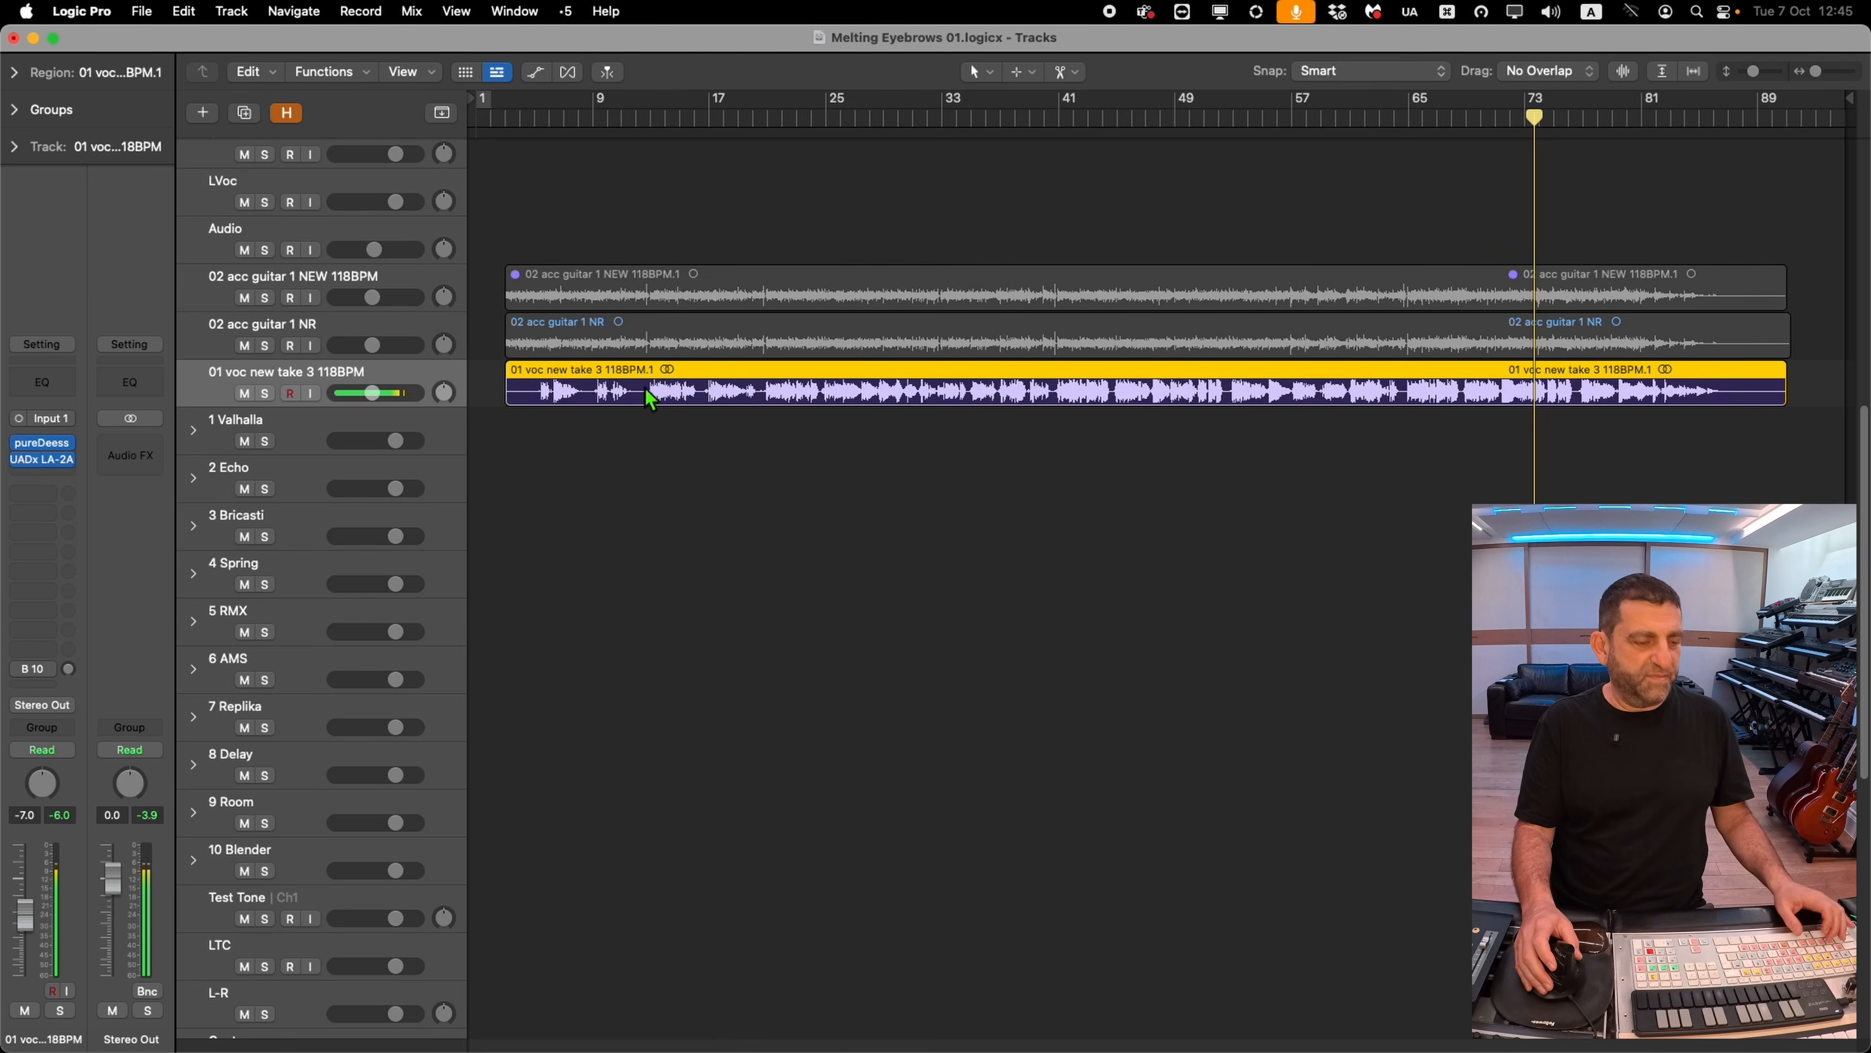
key("ctrl+s")
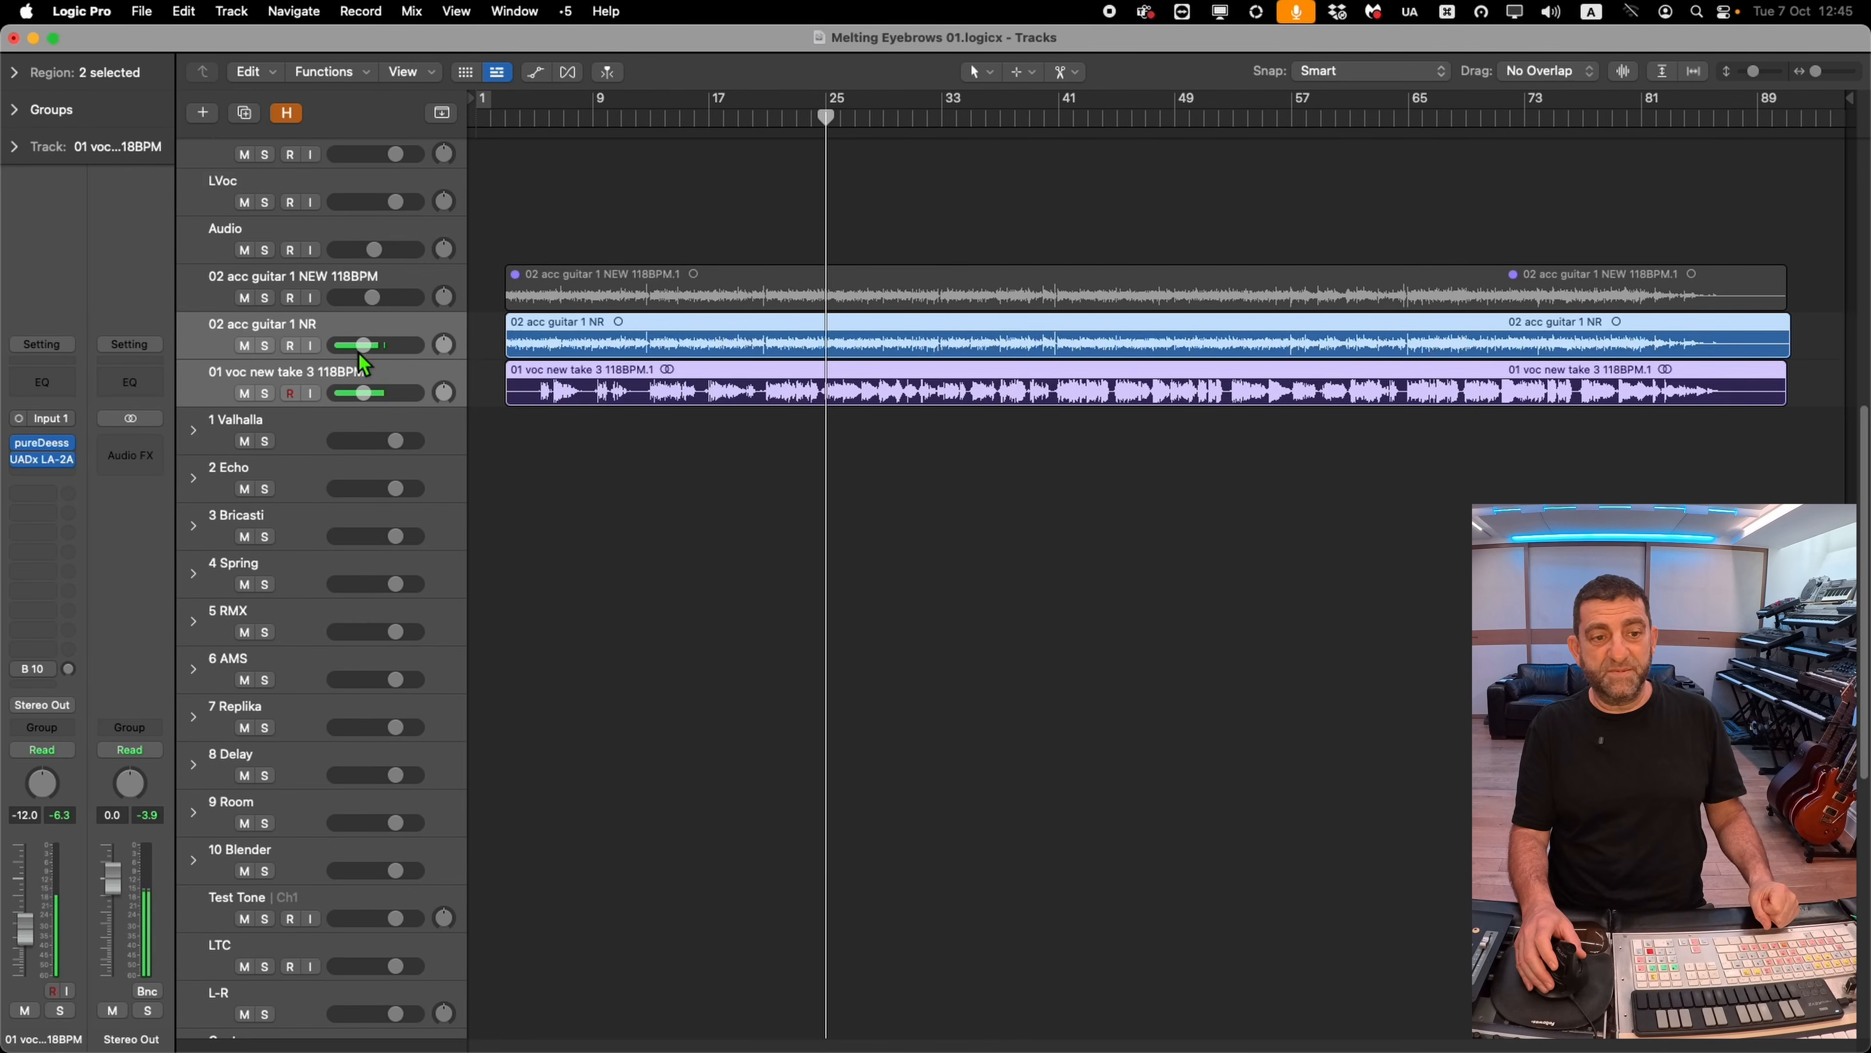
Lower the grouped 02 acc guitar 1 NR and vocal track faders slightly
left_click_drag(361, 347, 360, 347)
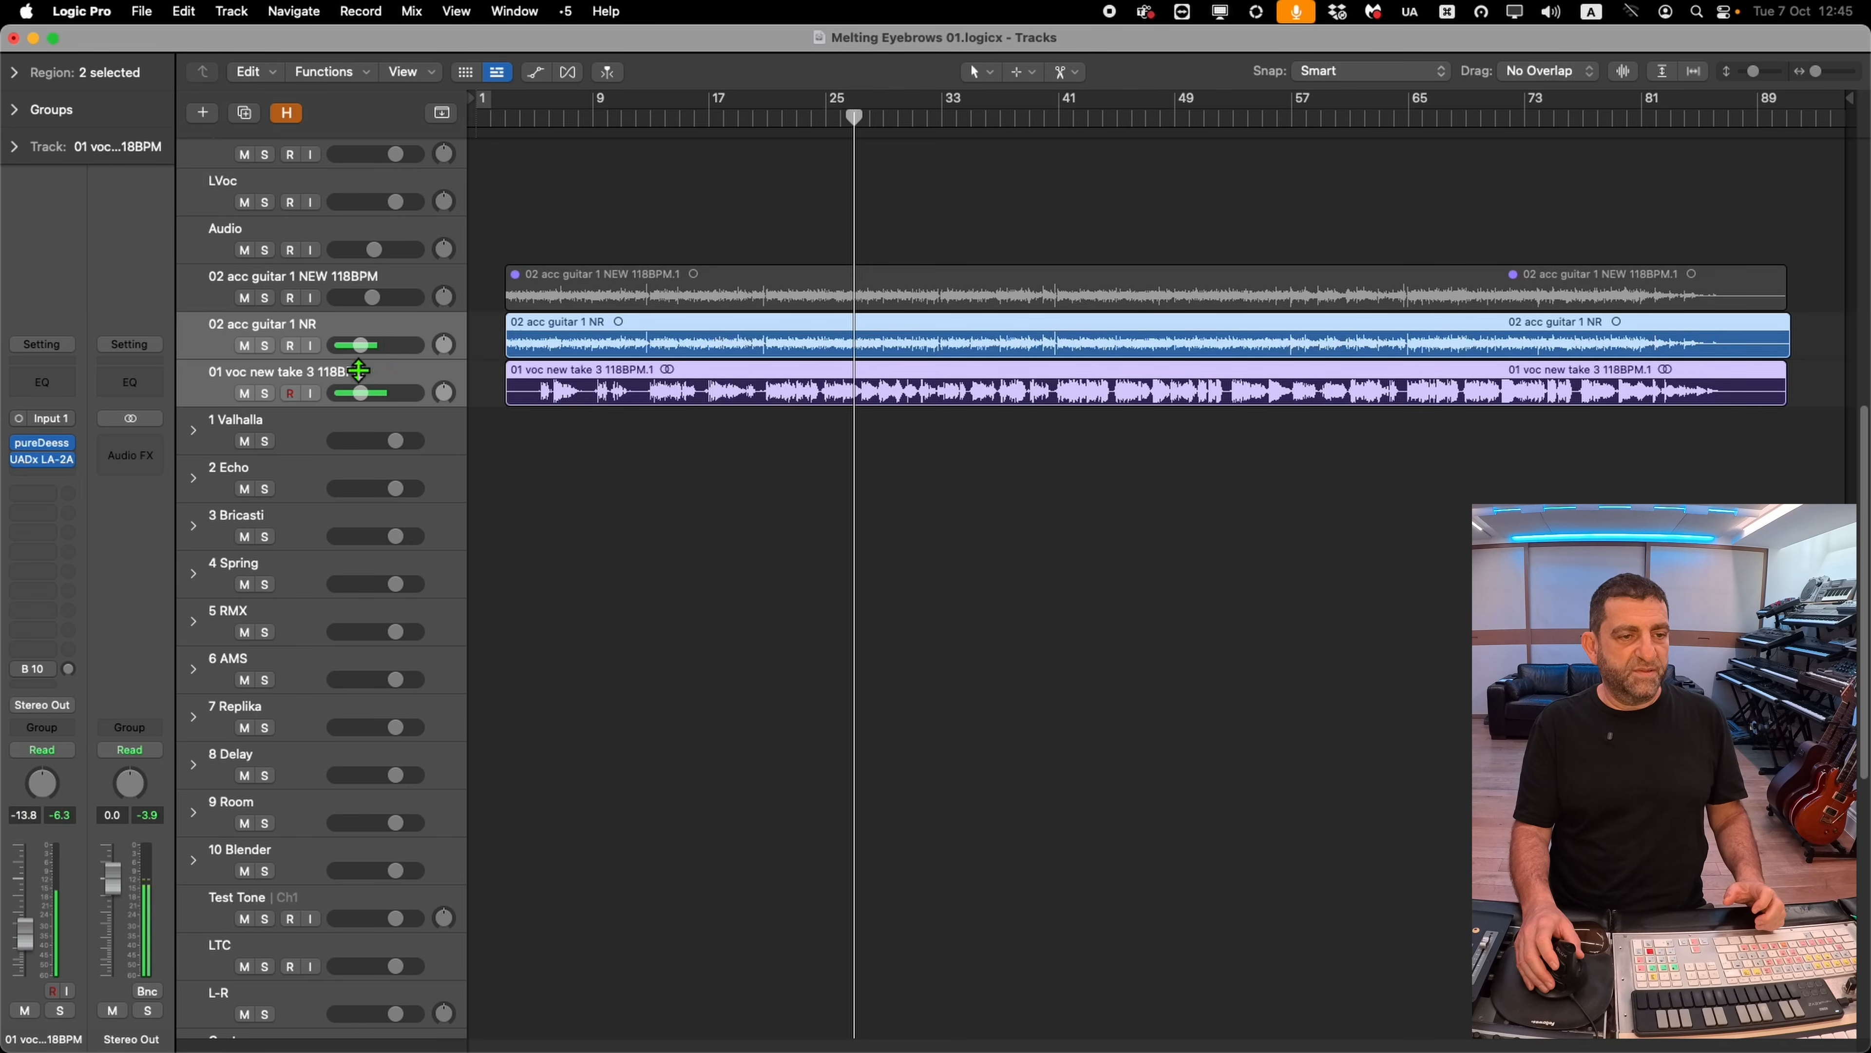
left_click(393, 375)
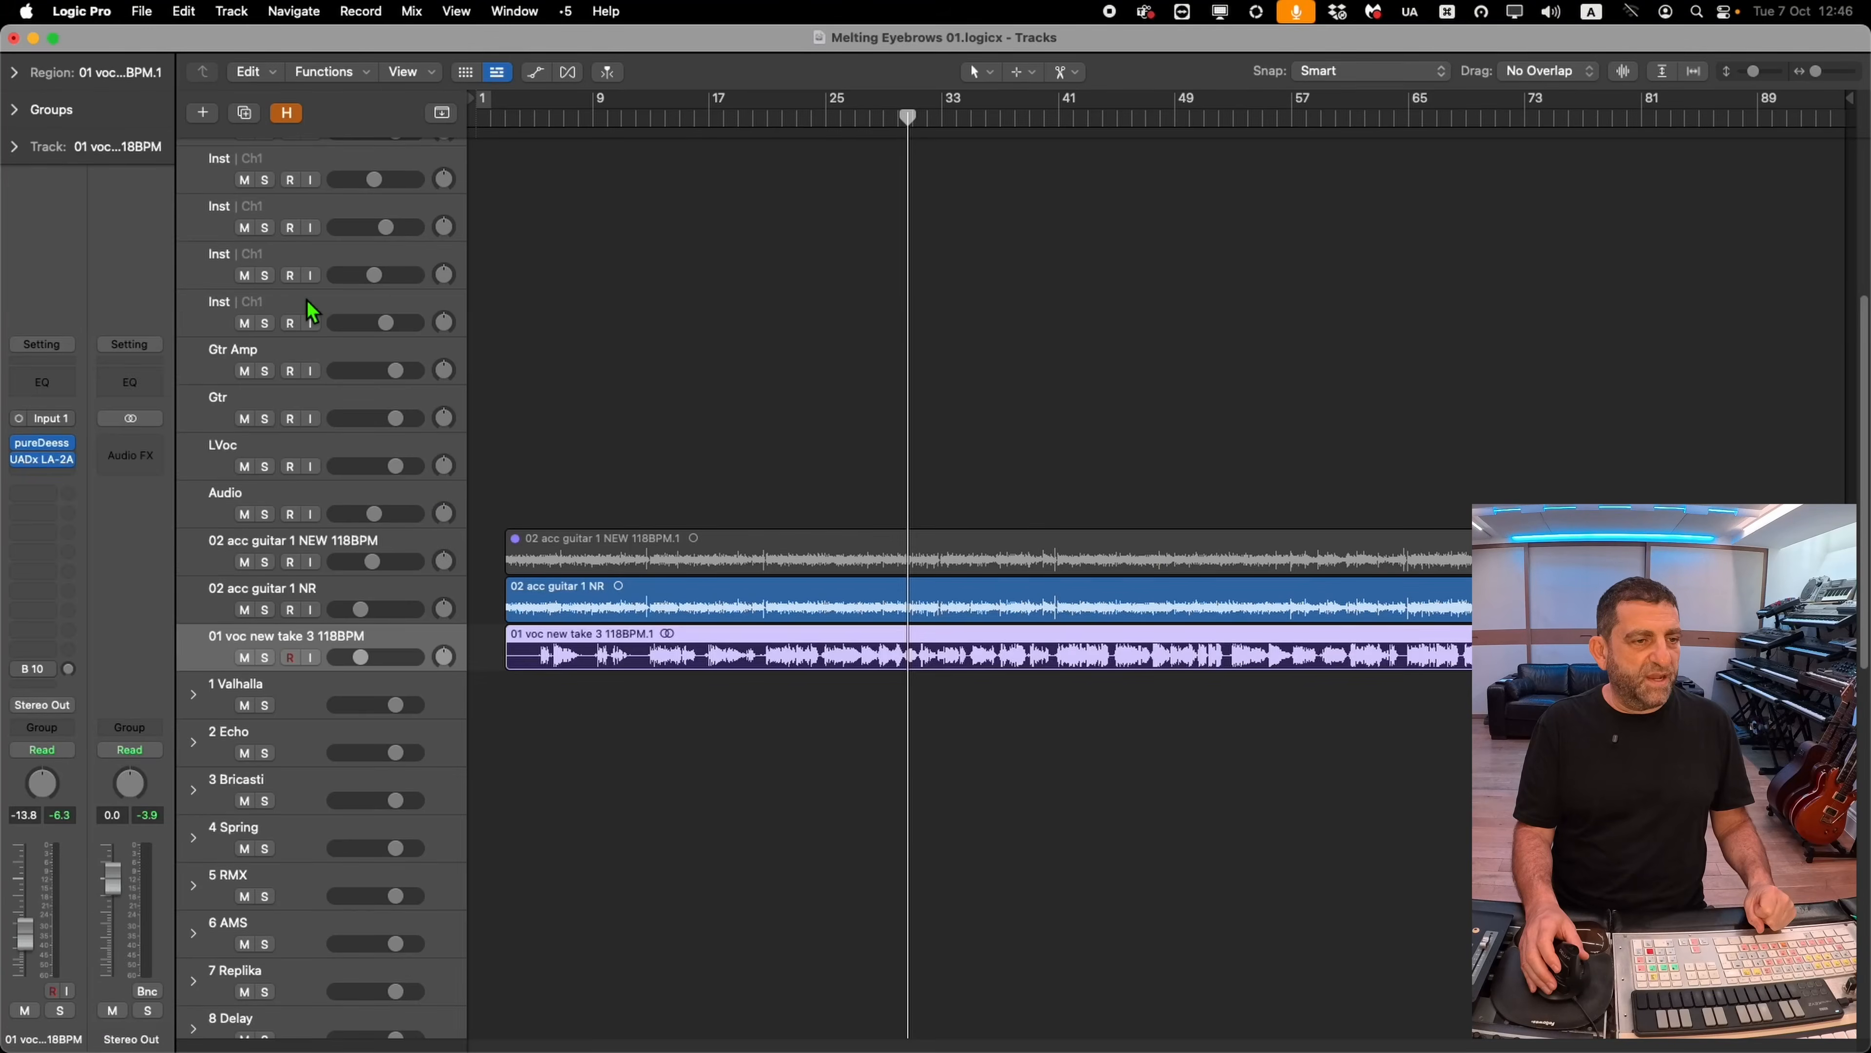
Select the vocal track and open the Robot Rocket plugin on Aux 11, fed by its bus 11 send
left_click(308, 302)
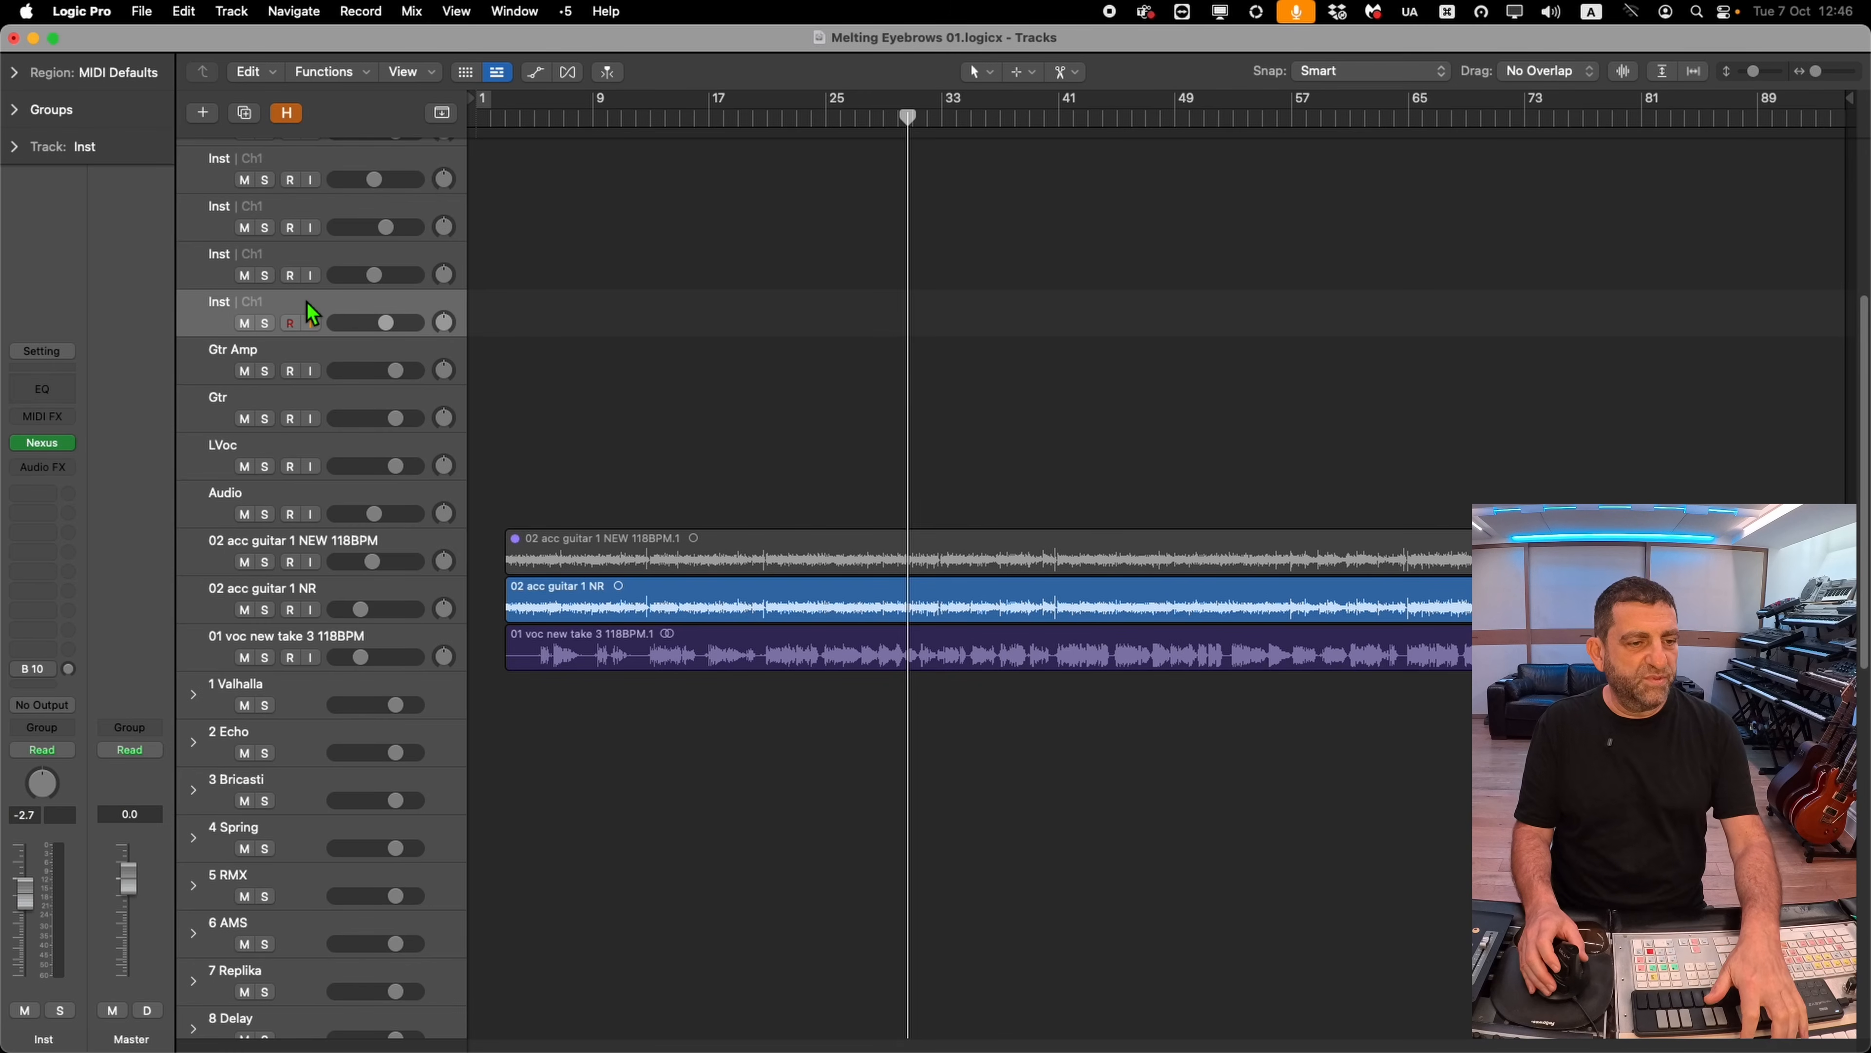
left_click(327, 642)
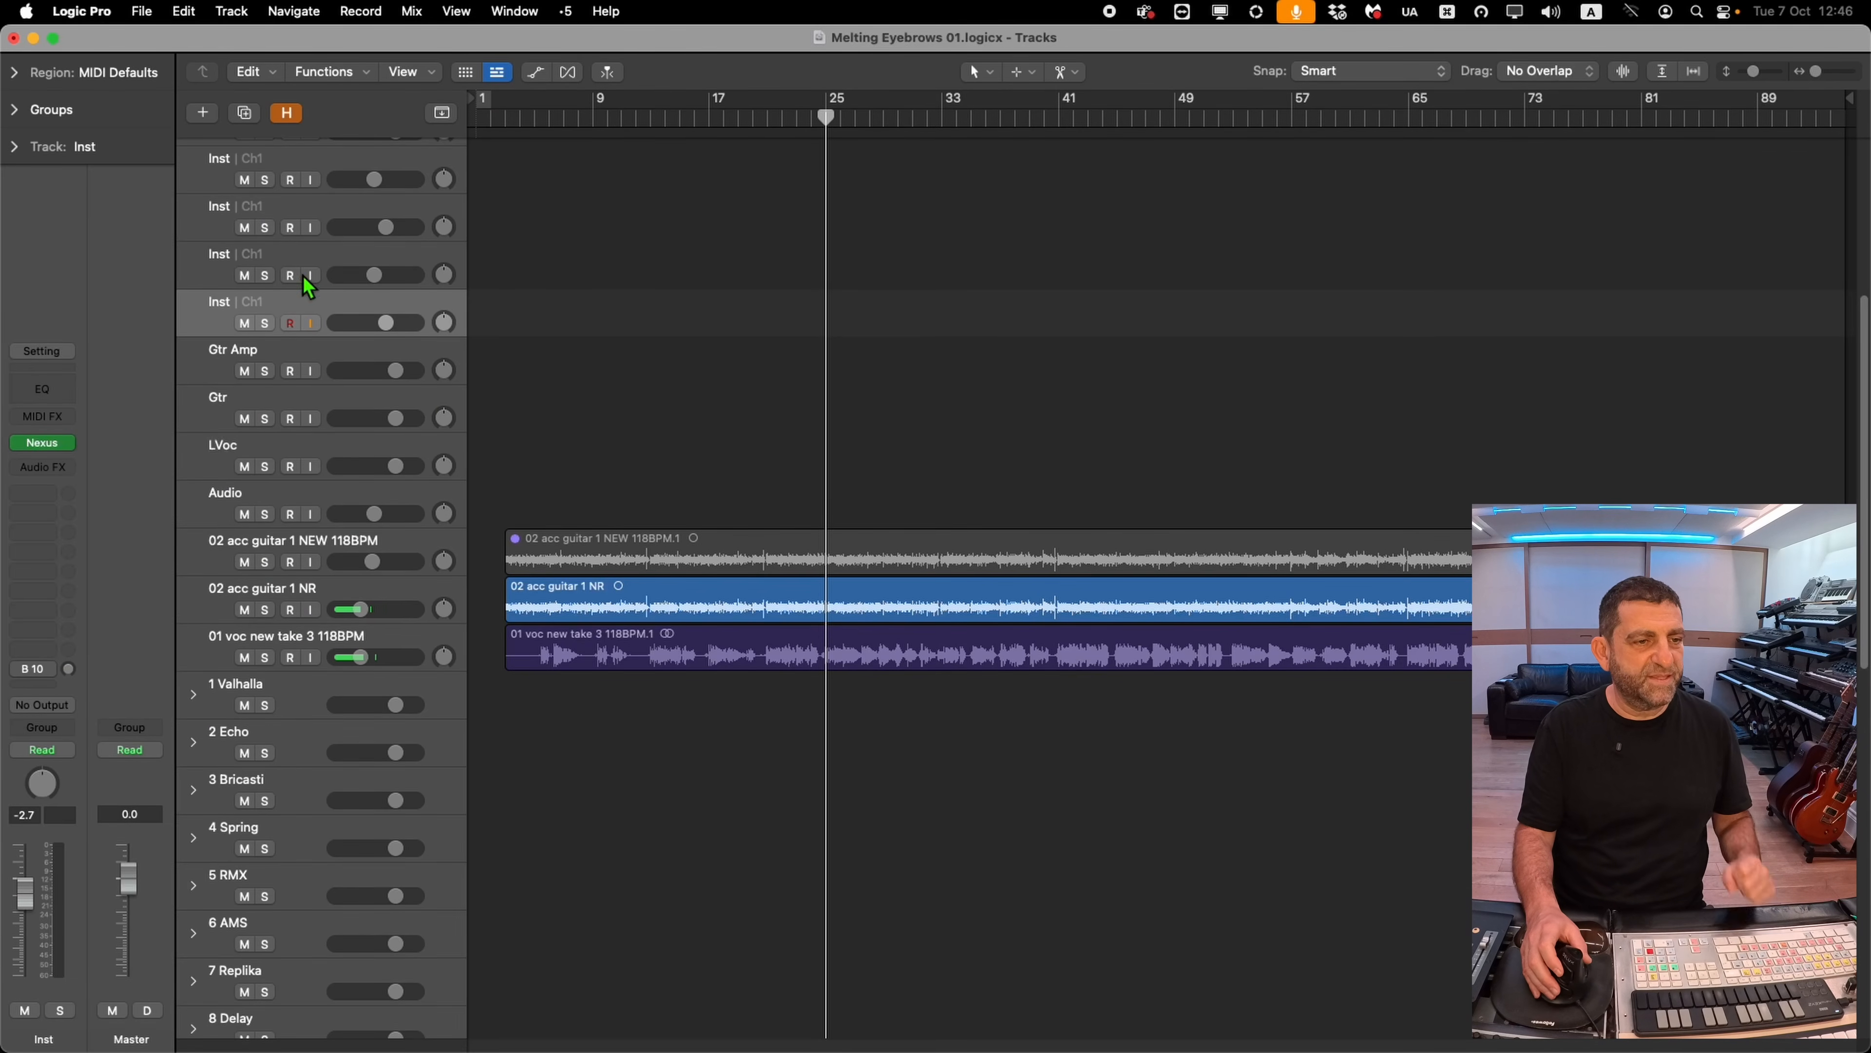
left_click(377, 634)
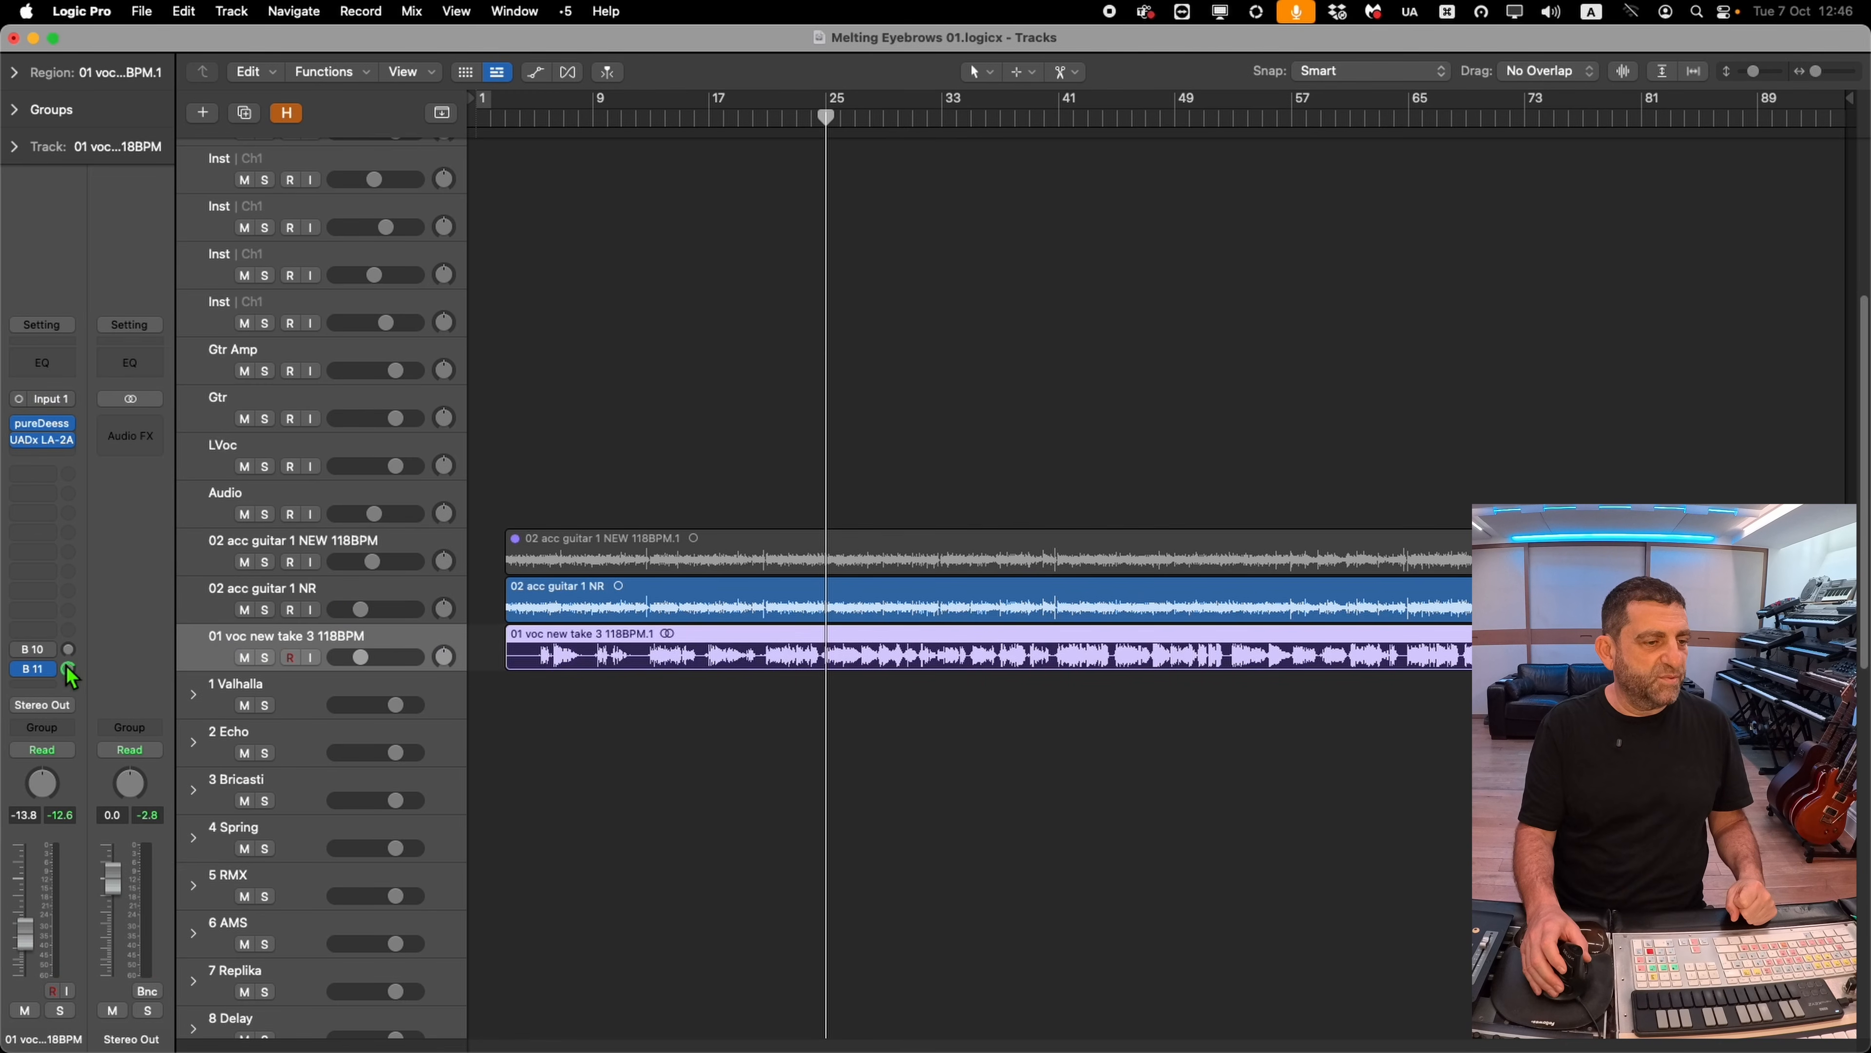
left_click(131, 440)
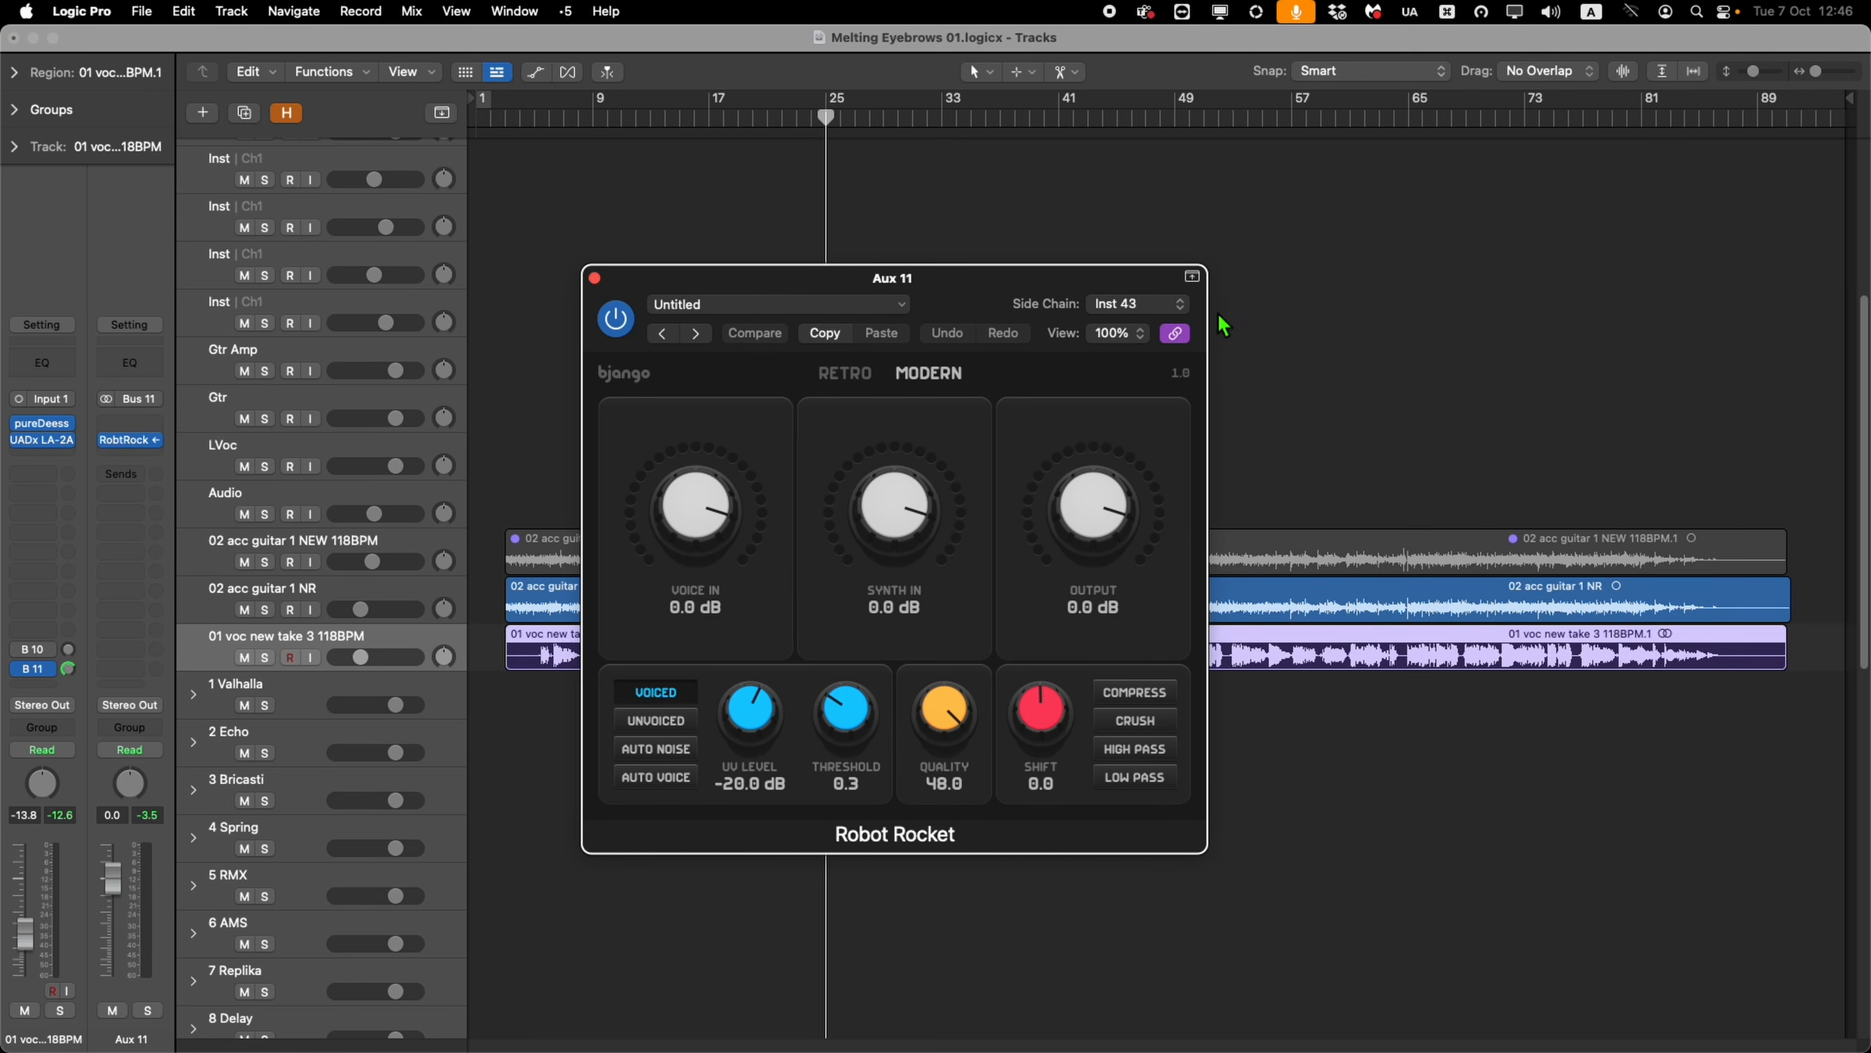
left_click_drag(1064, 281, 1542, 161)
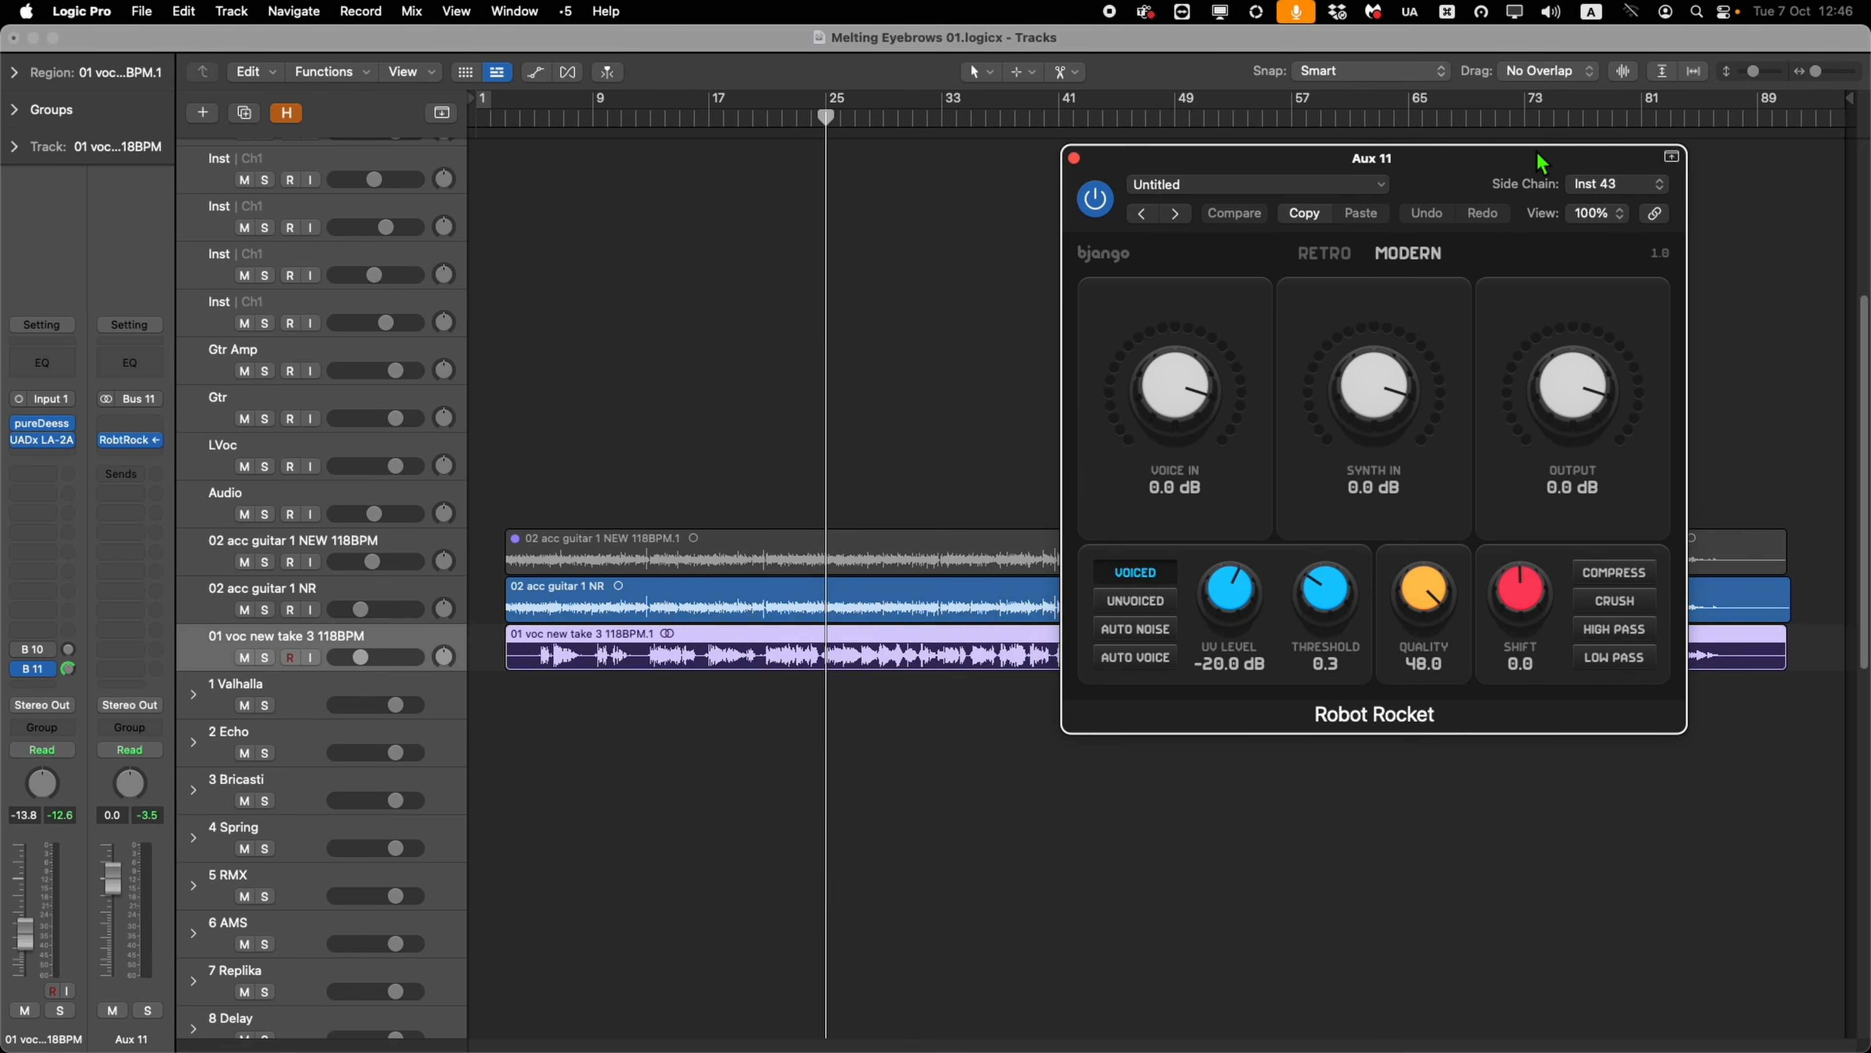
Select the Inst MIDI track and close the Robot Rocket plugin window
left_click(328, 309)
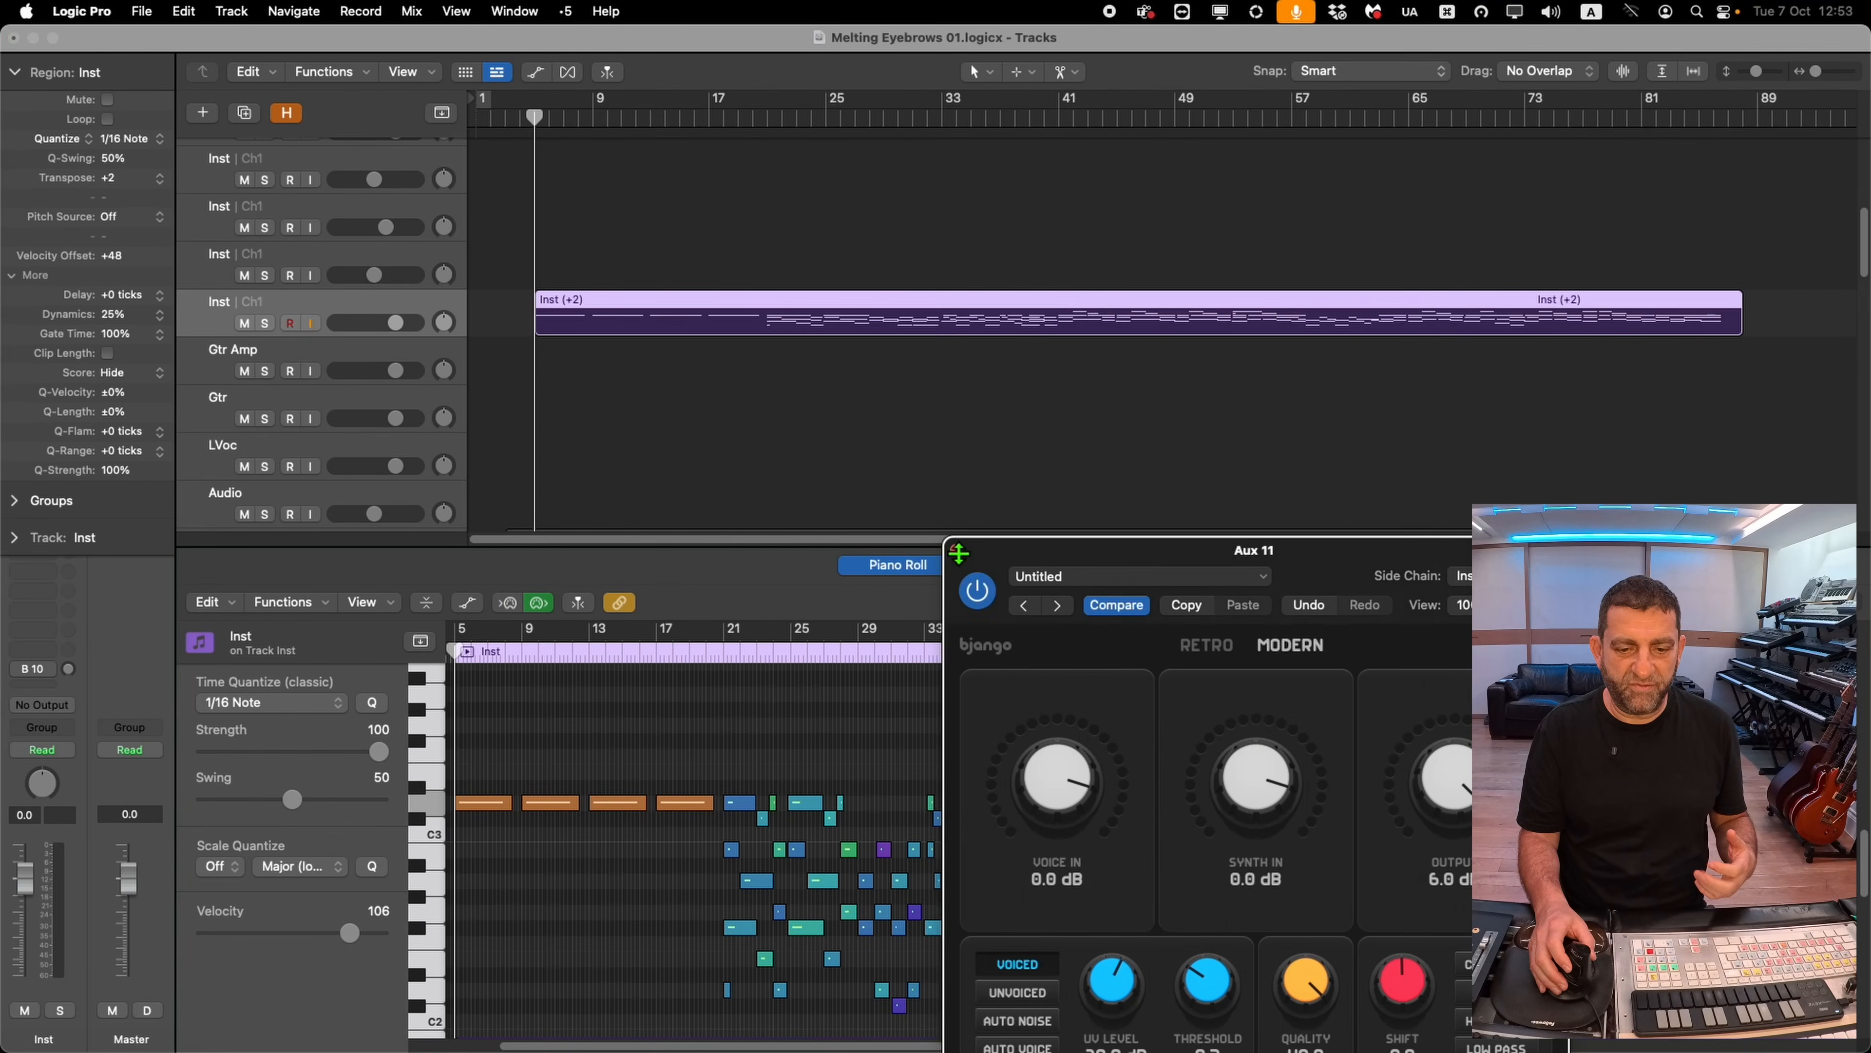
key("super+w")
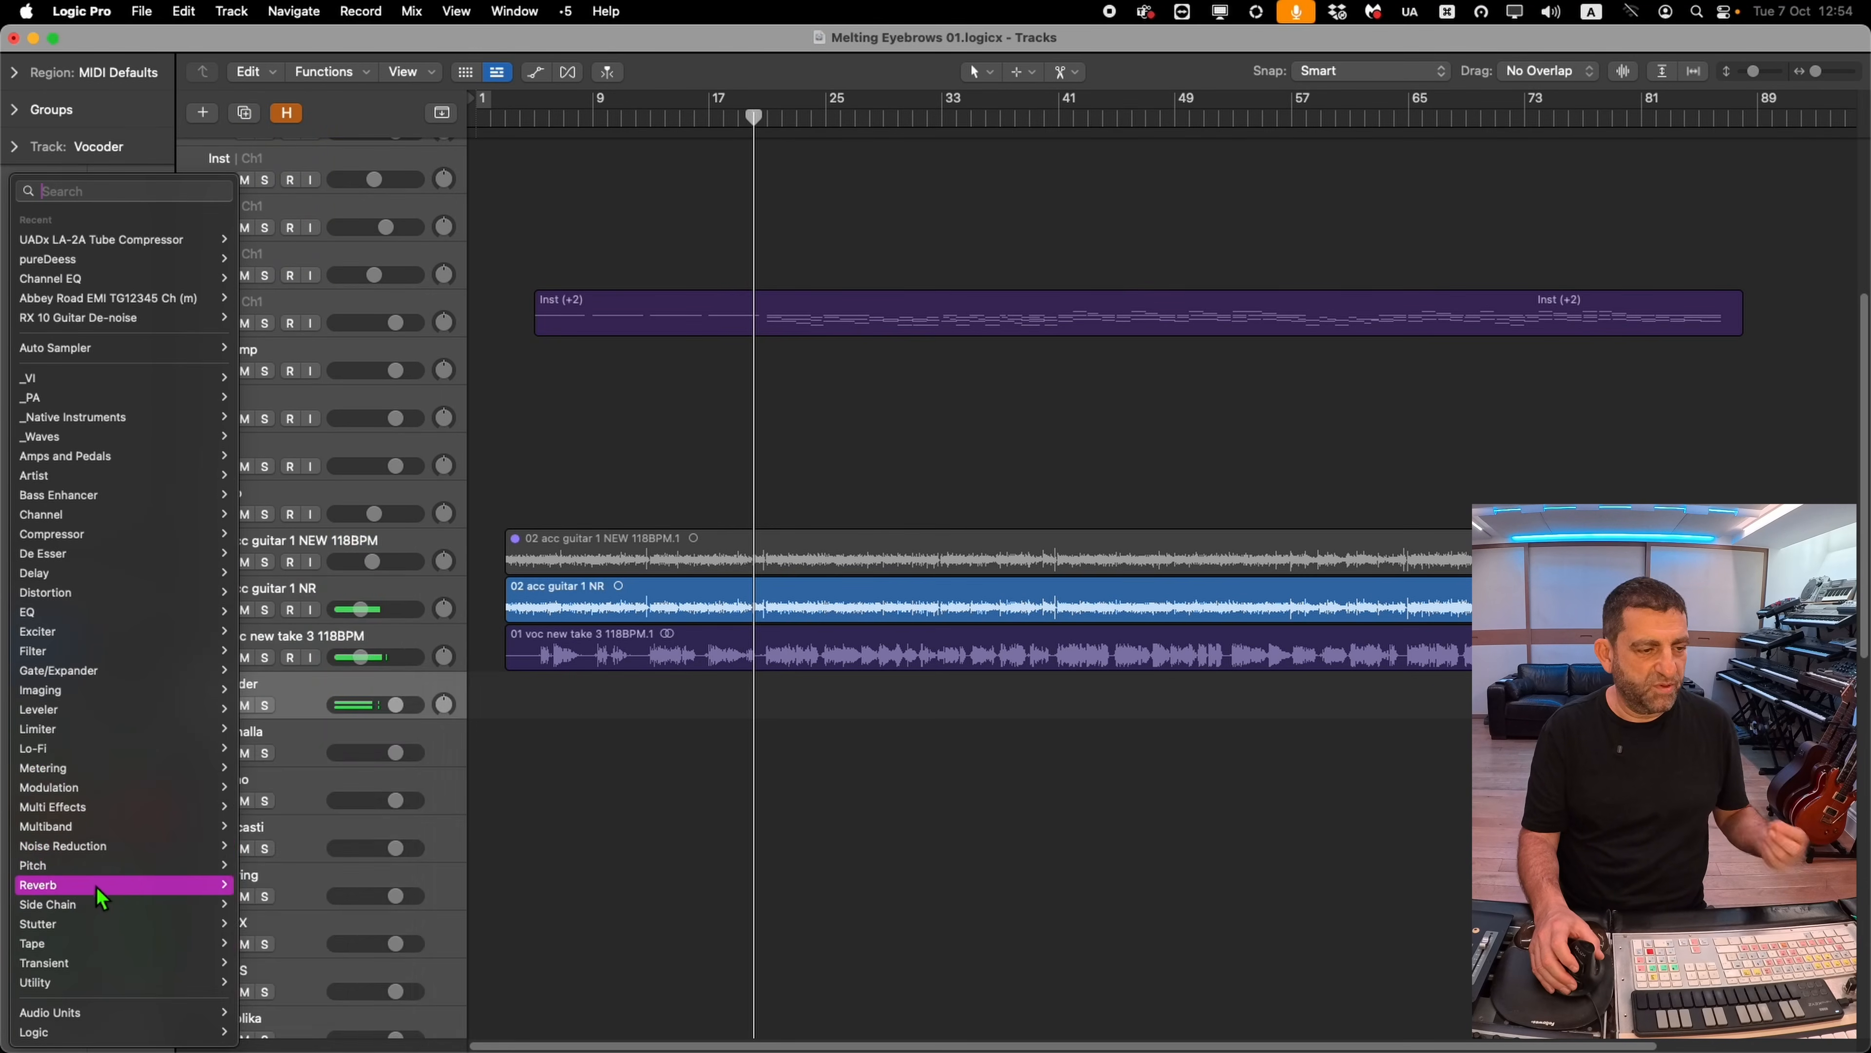
Insert the TAL-Chorus-LX modulation effect on the Vocoder track
mouse_move(112, 773)
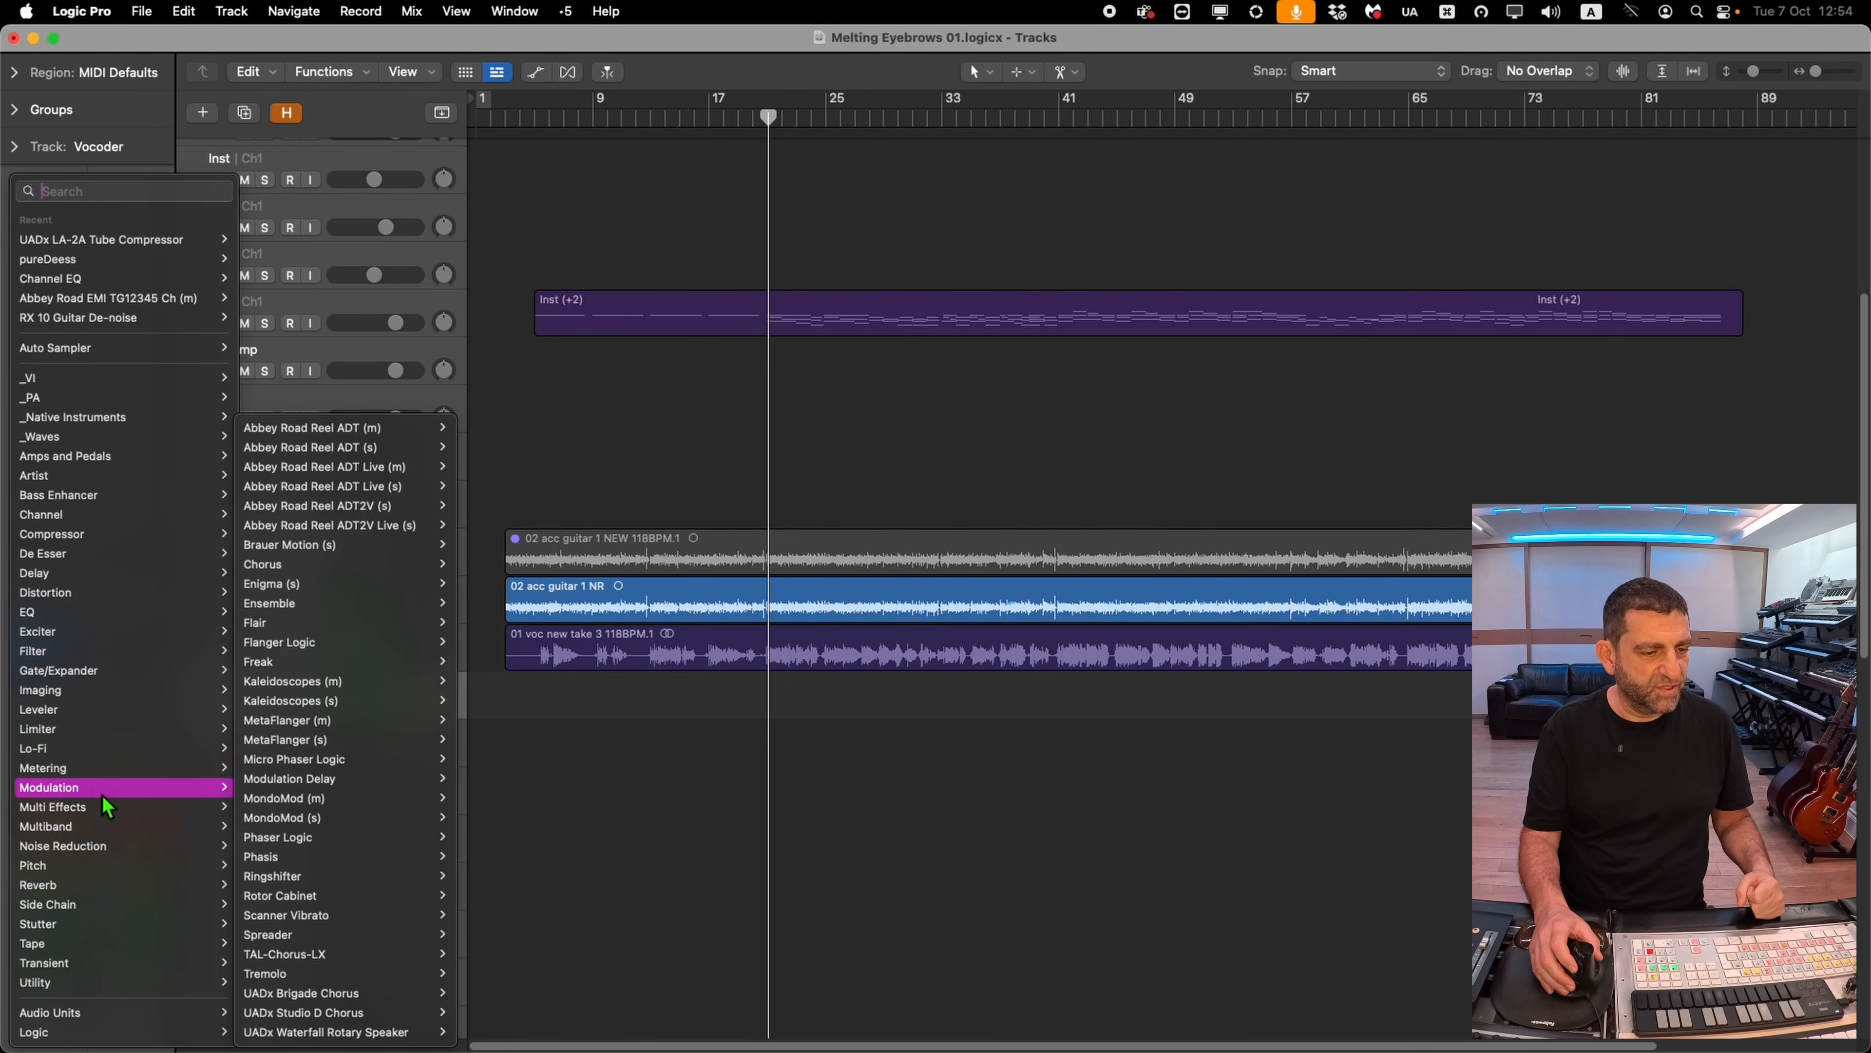
left_click(346, 954)
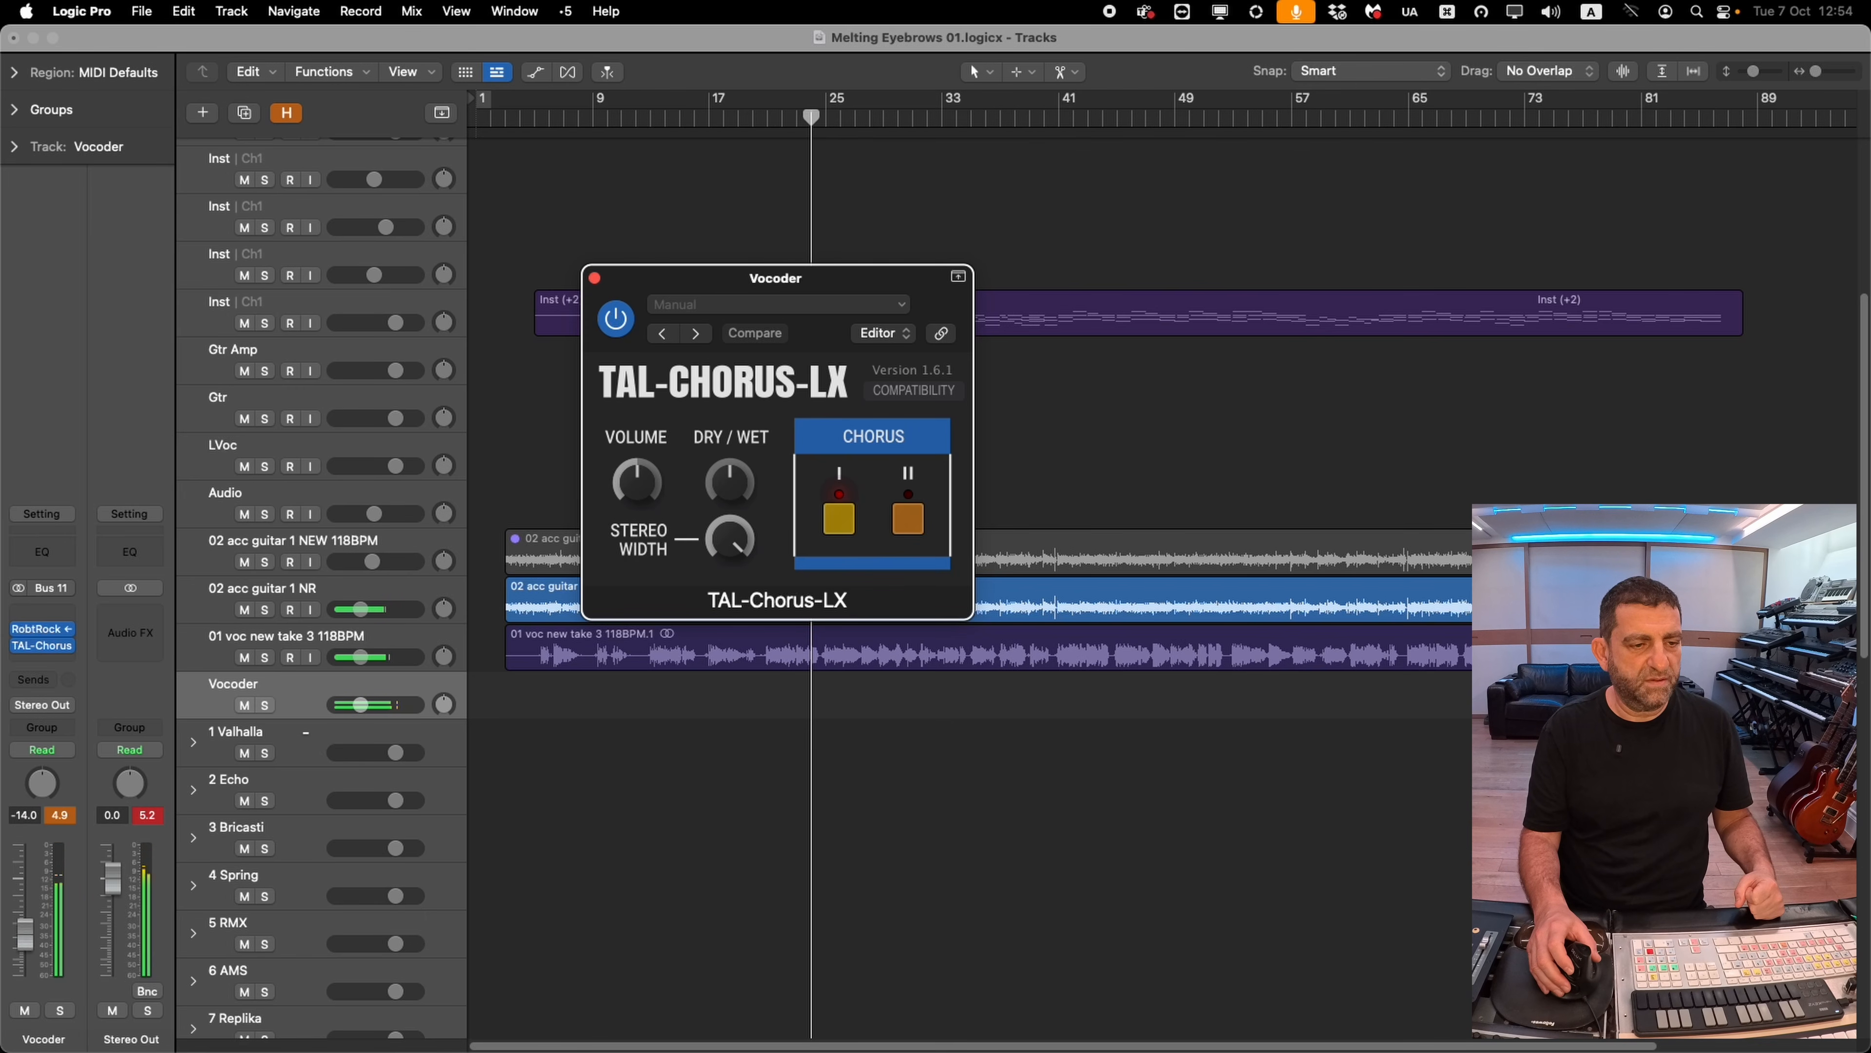
Open the Sampler on drum track 1 and nudge the amp envelope's attack point
left_click(171, 813)
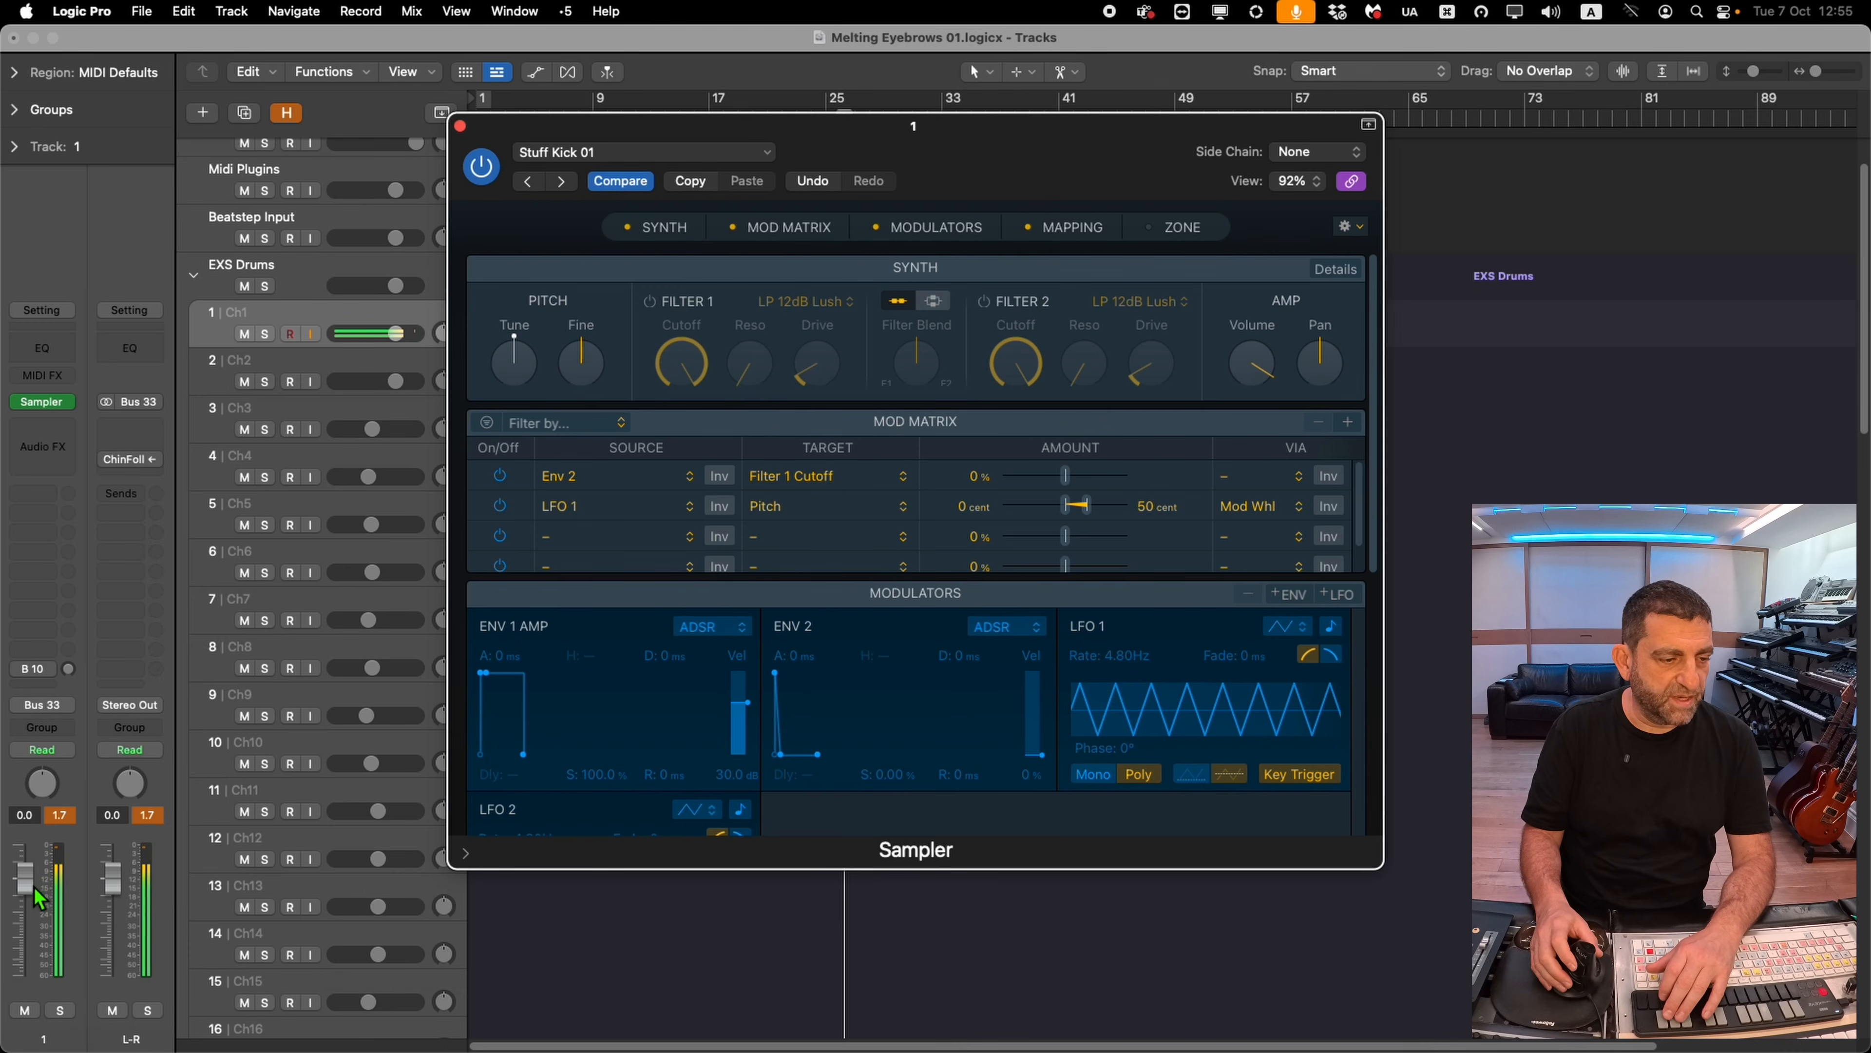
left_click(528, 705)
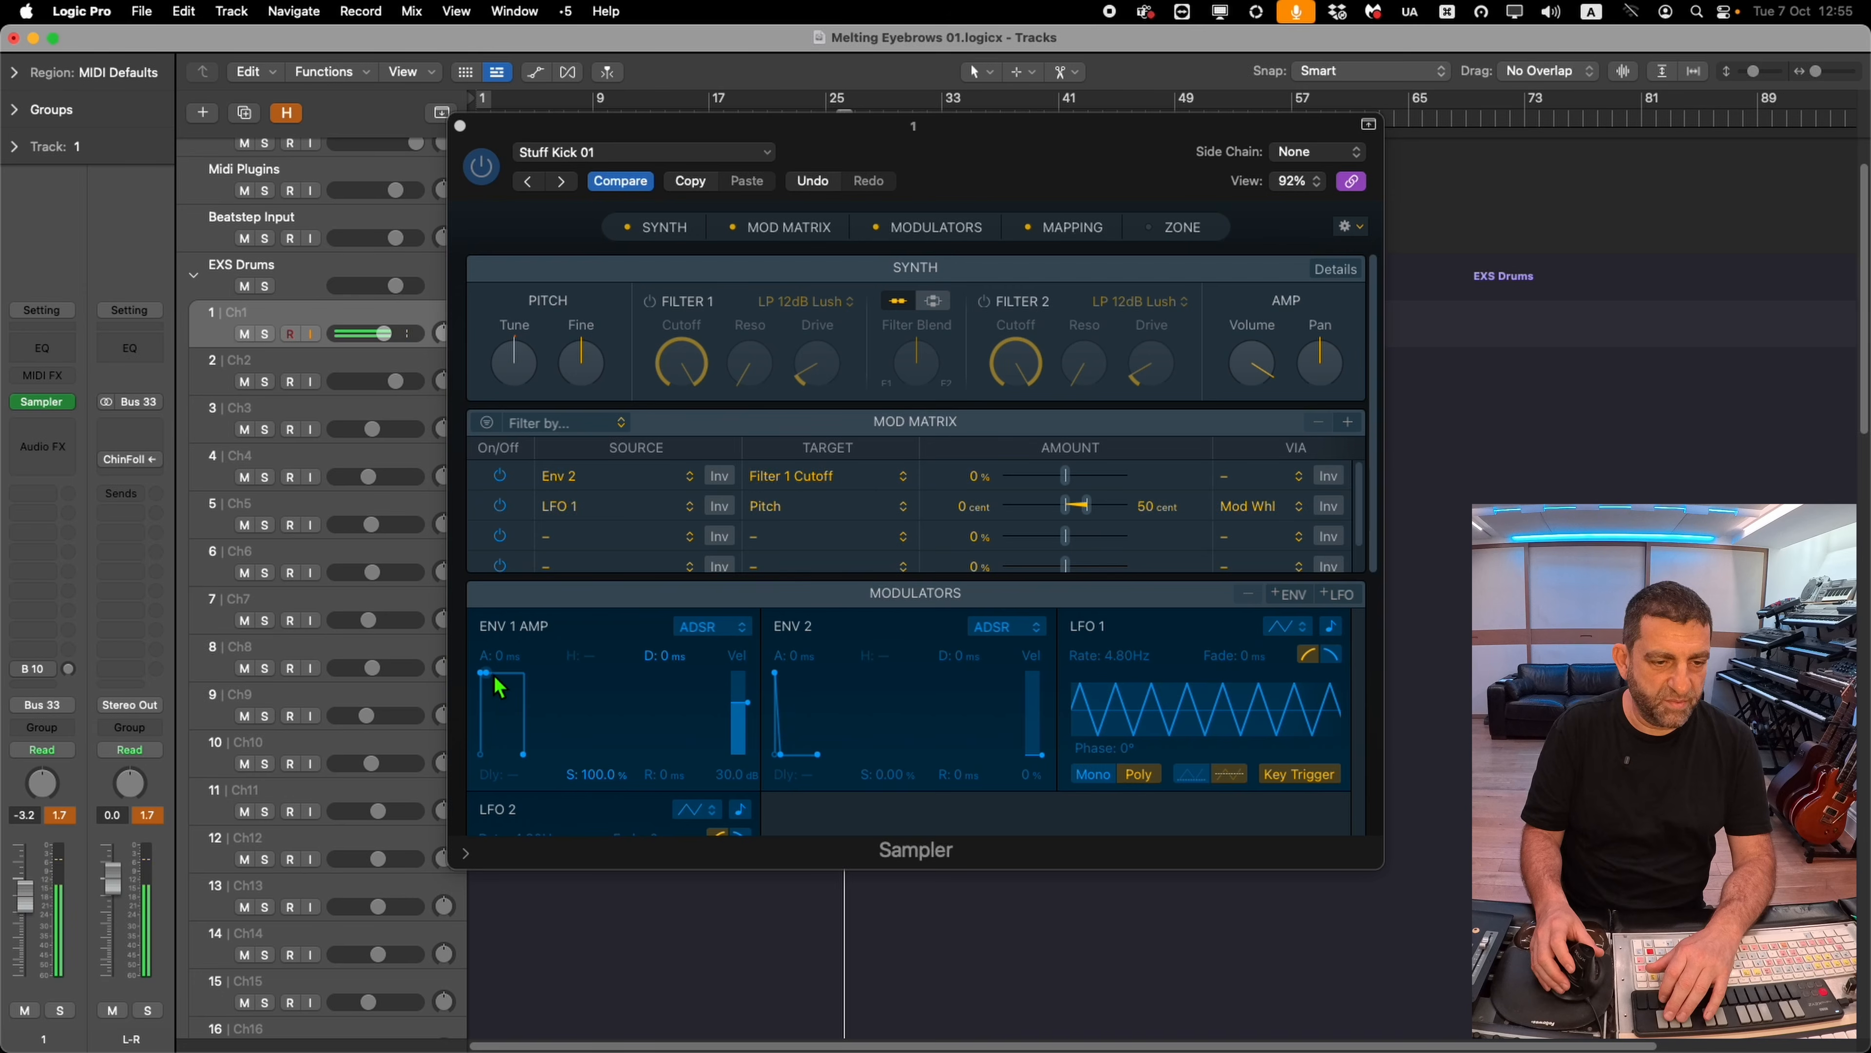
left_click_drag(499, 688, 495, 686)
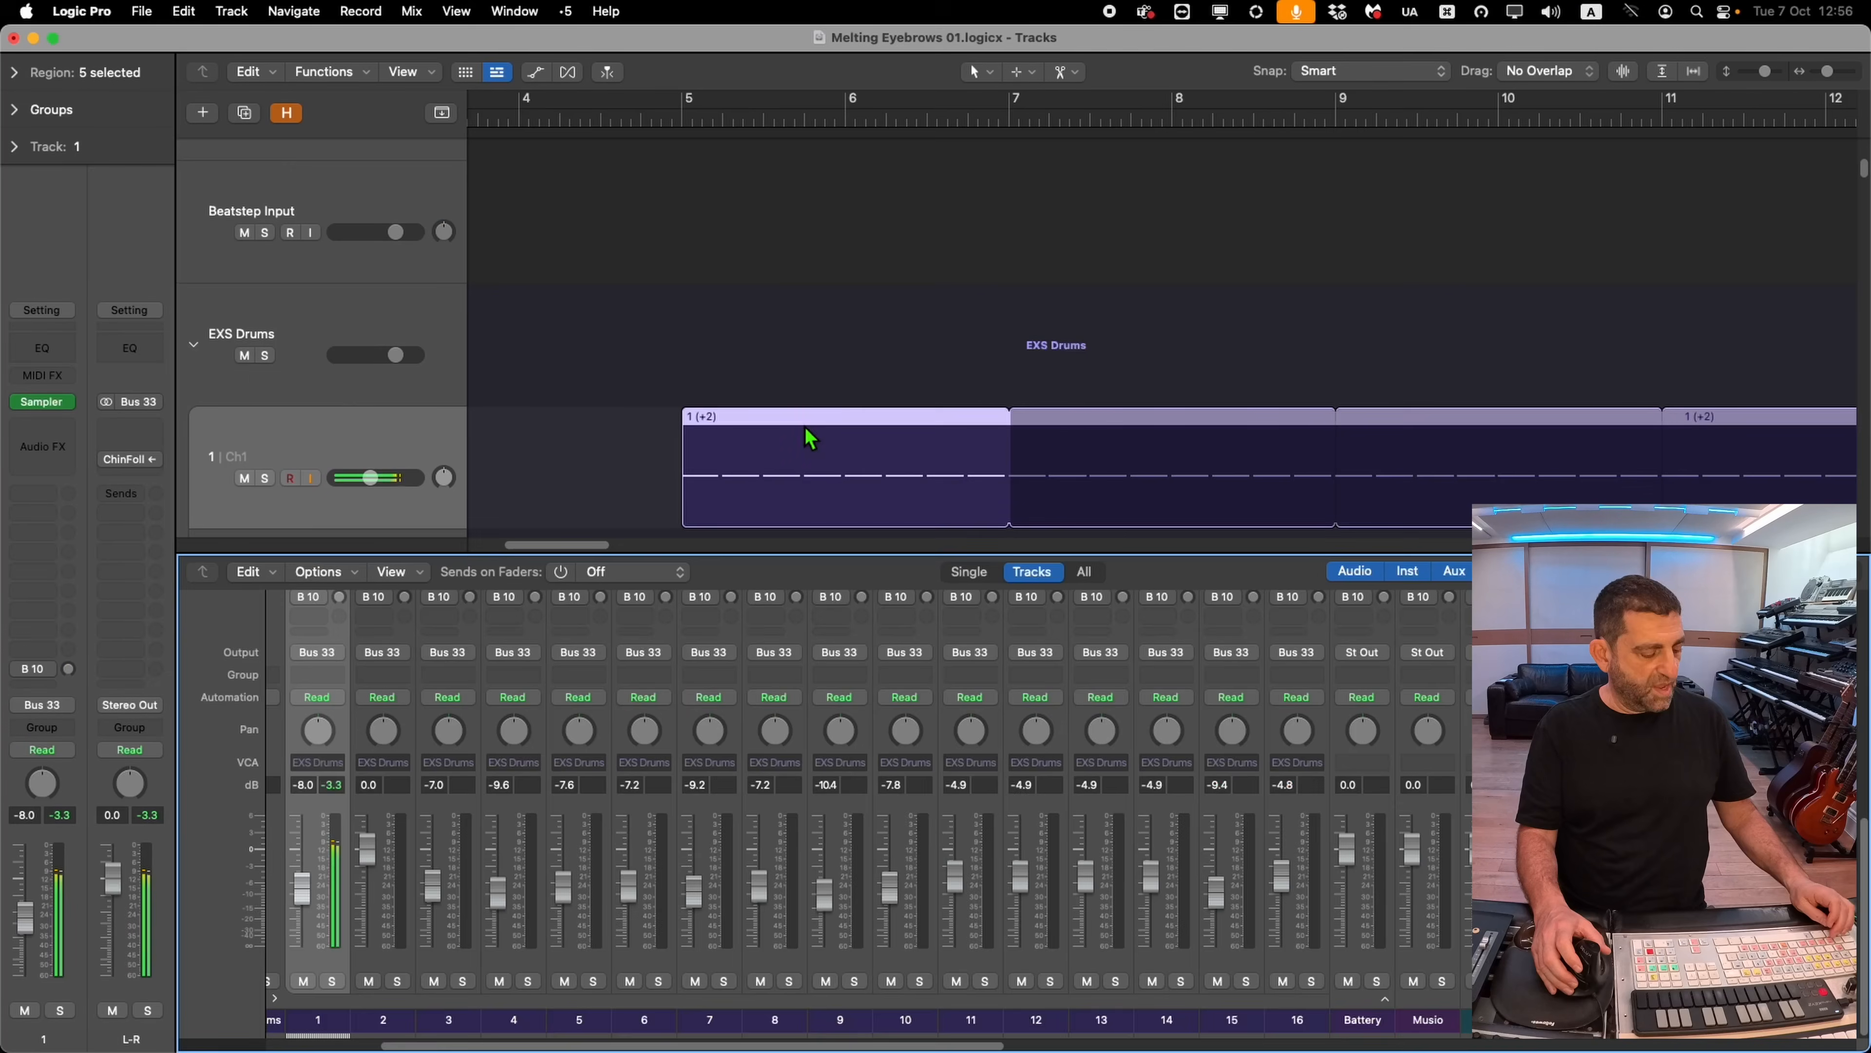
key("x")
left_click(794, 355, "ctrl+alt")
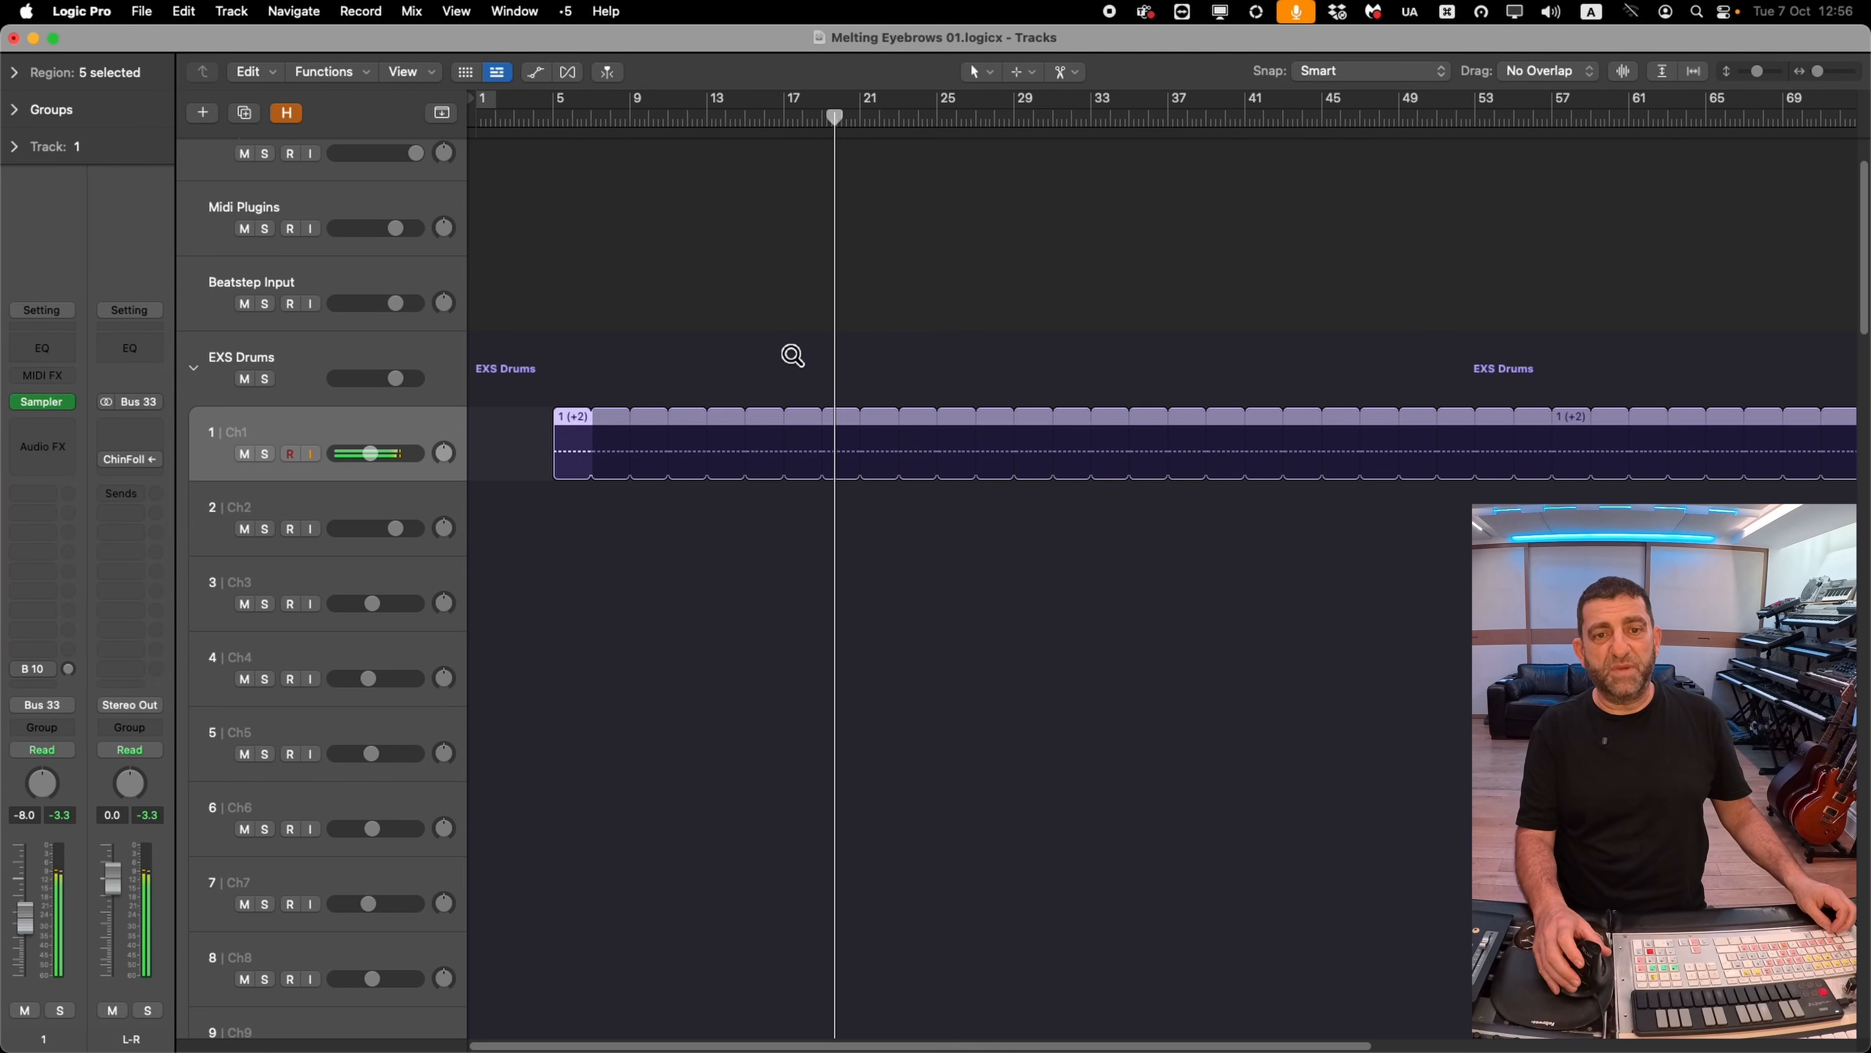
scroll(397, 479, "down", 1)
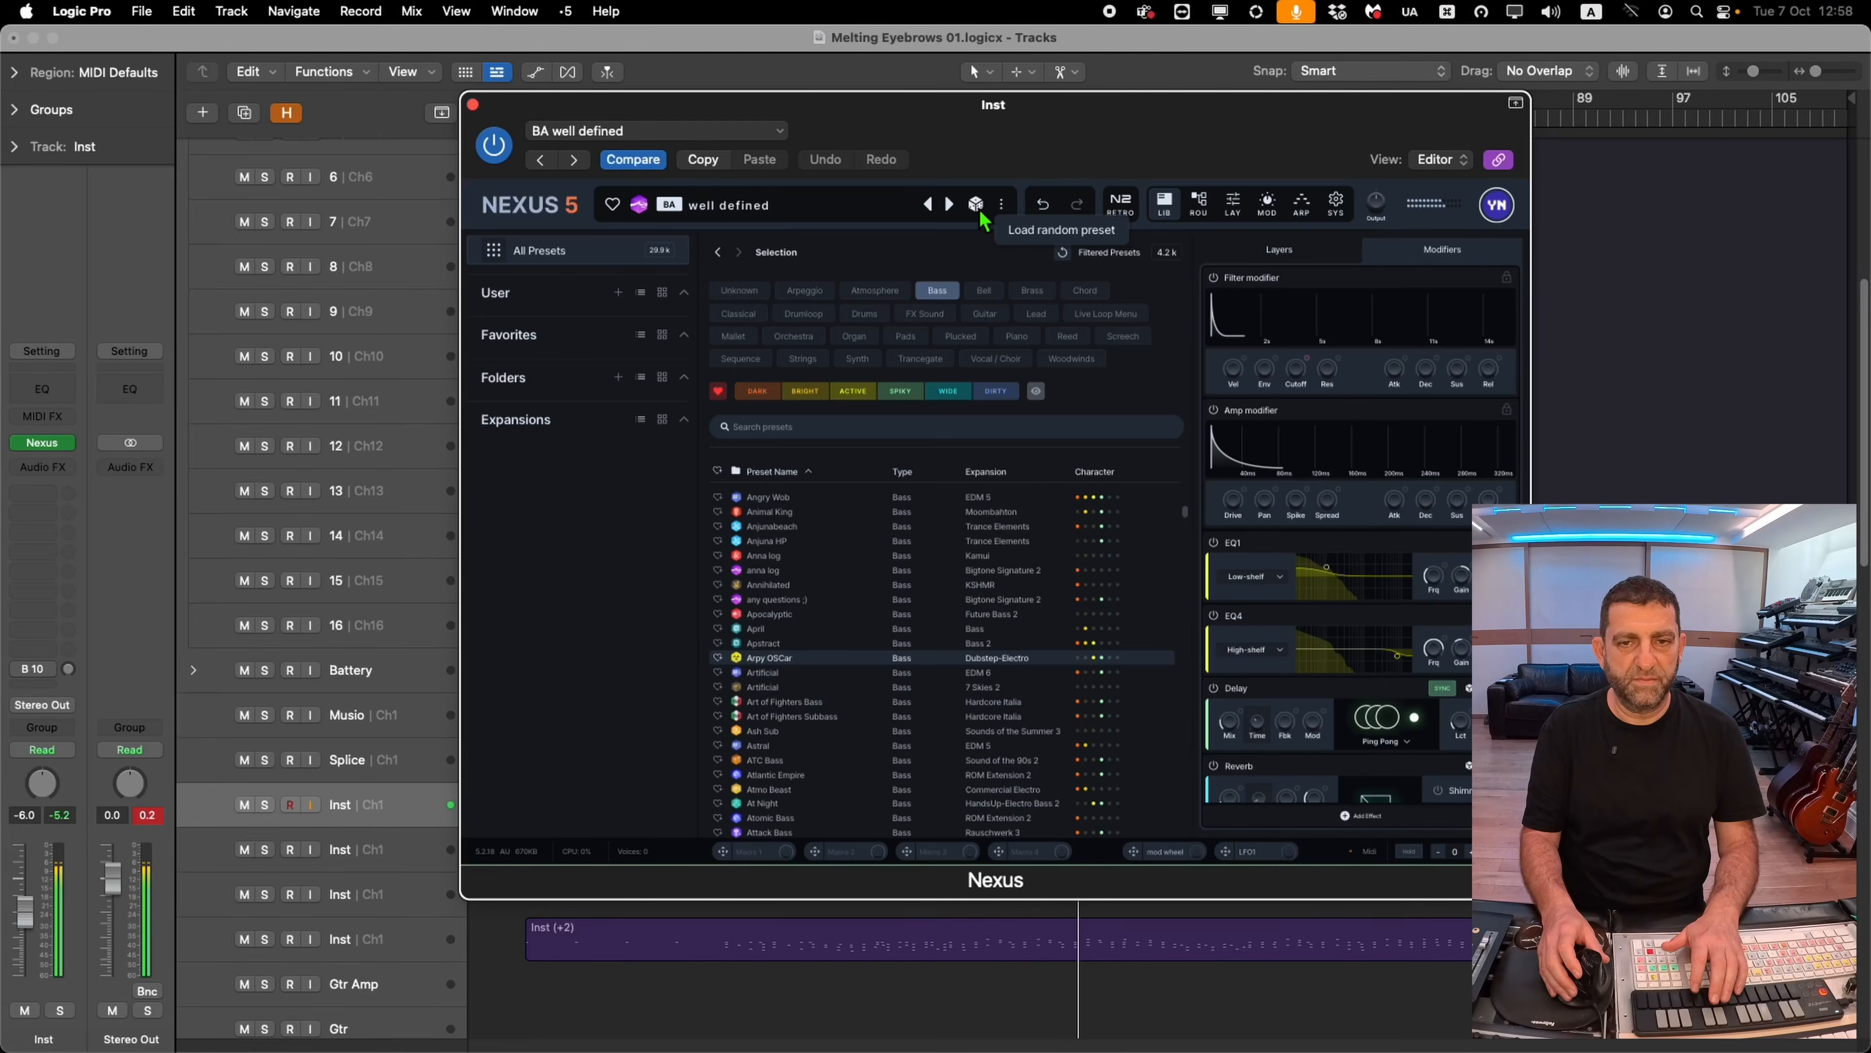
Open Nexus on the Inst track and load the Bass 02 preset
left_click(977, 206)
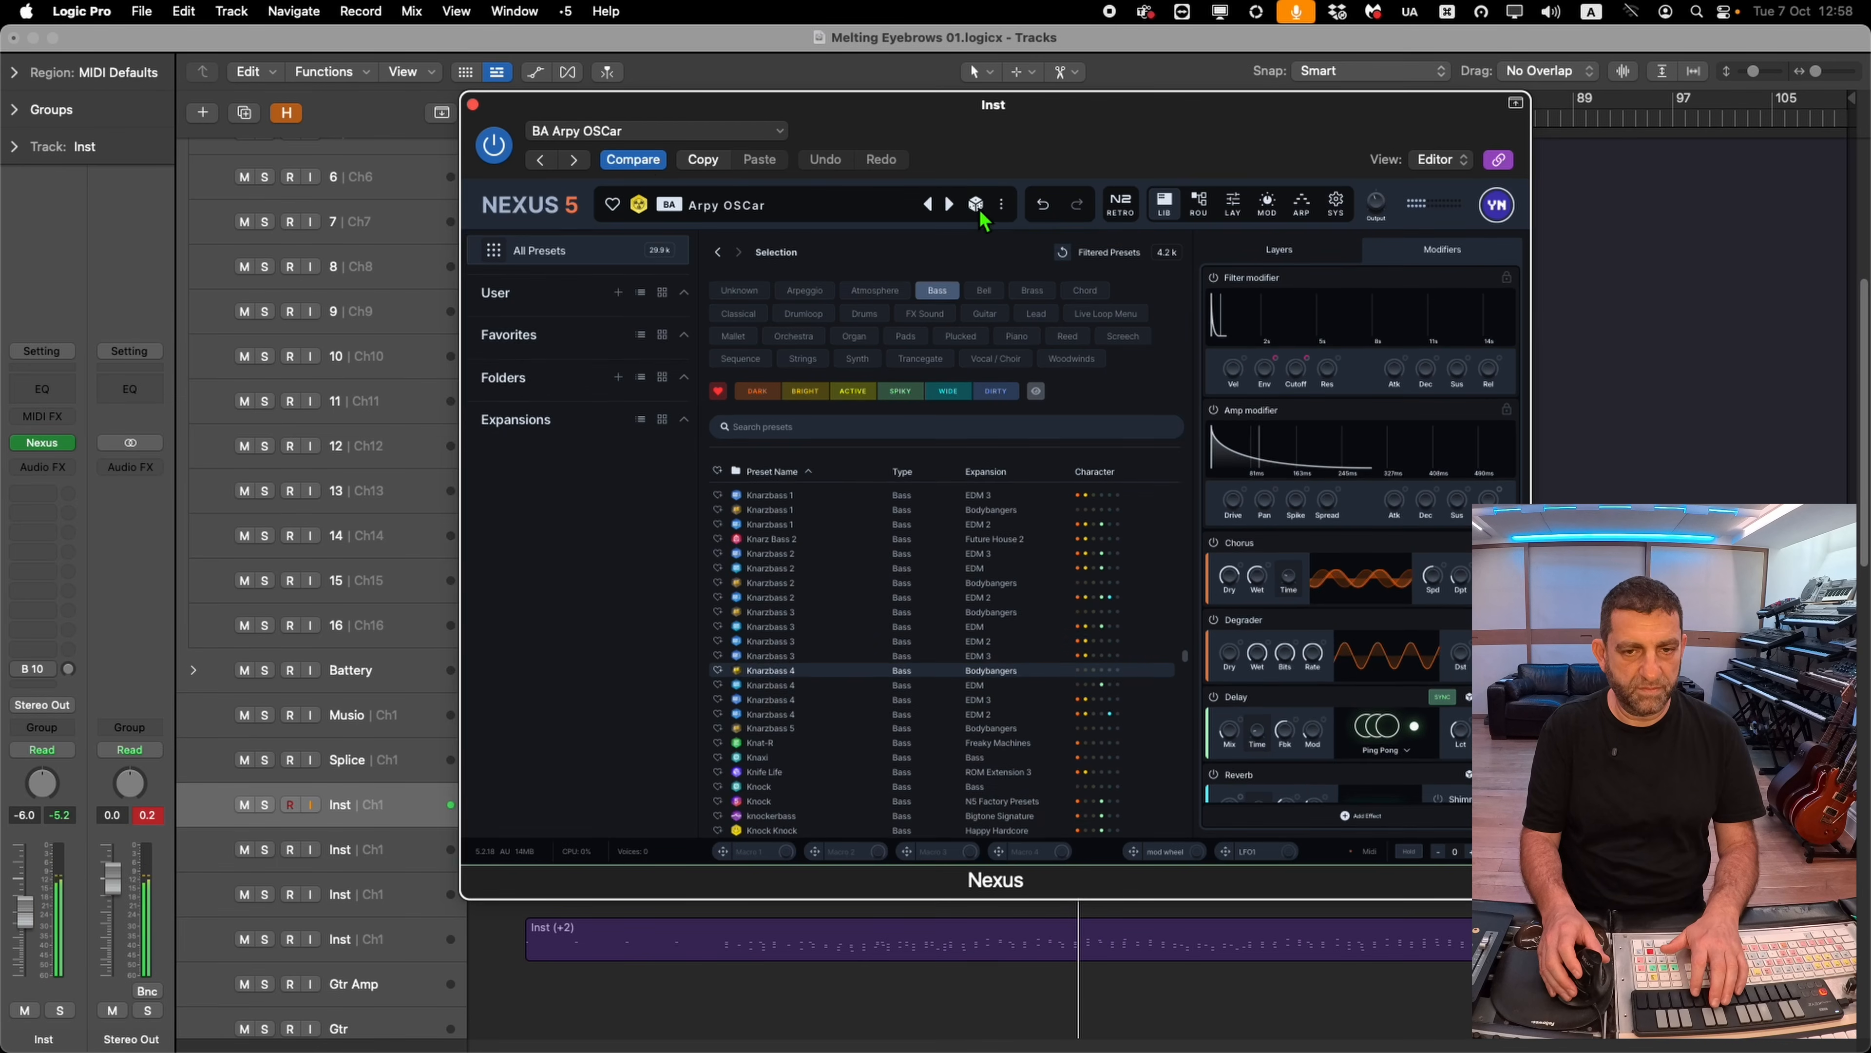
left_click(663, 131)
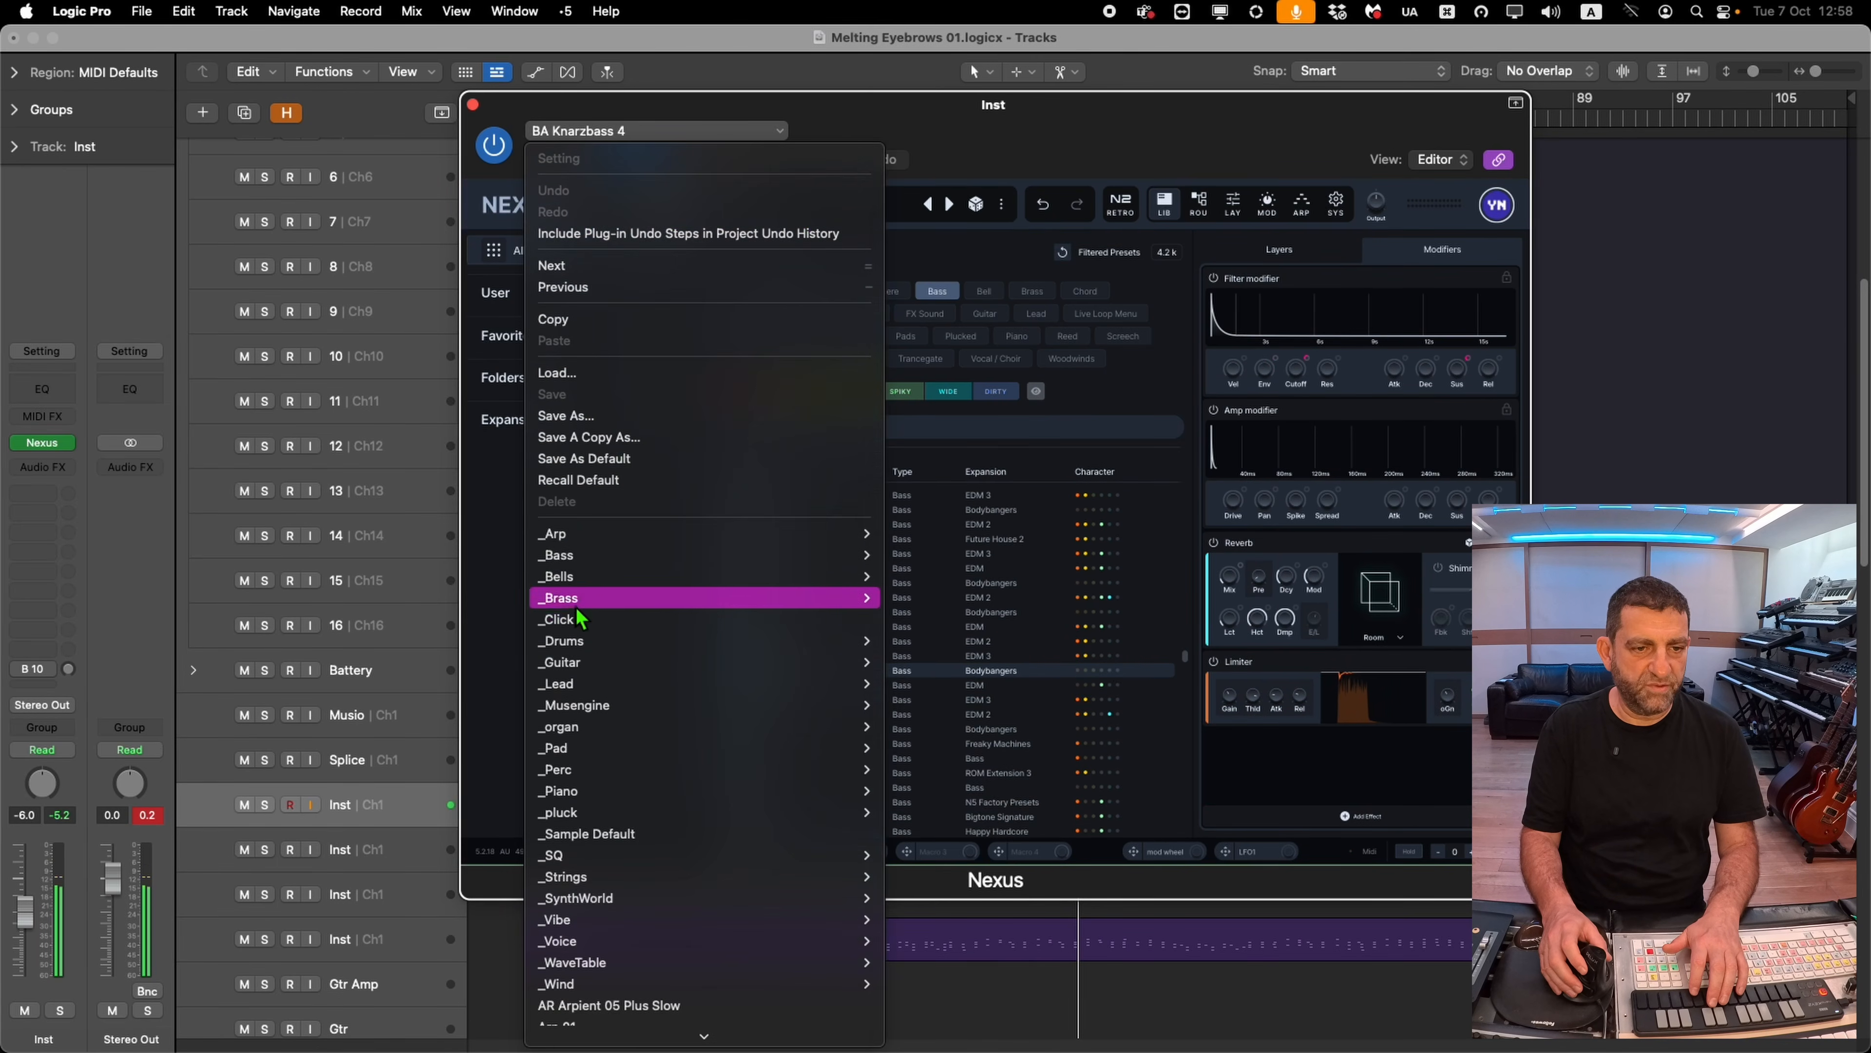
mouse_move(576, 562)
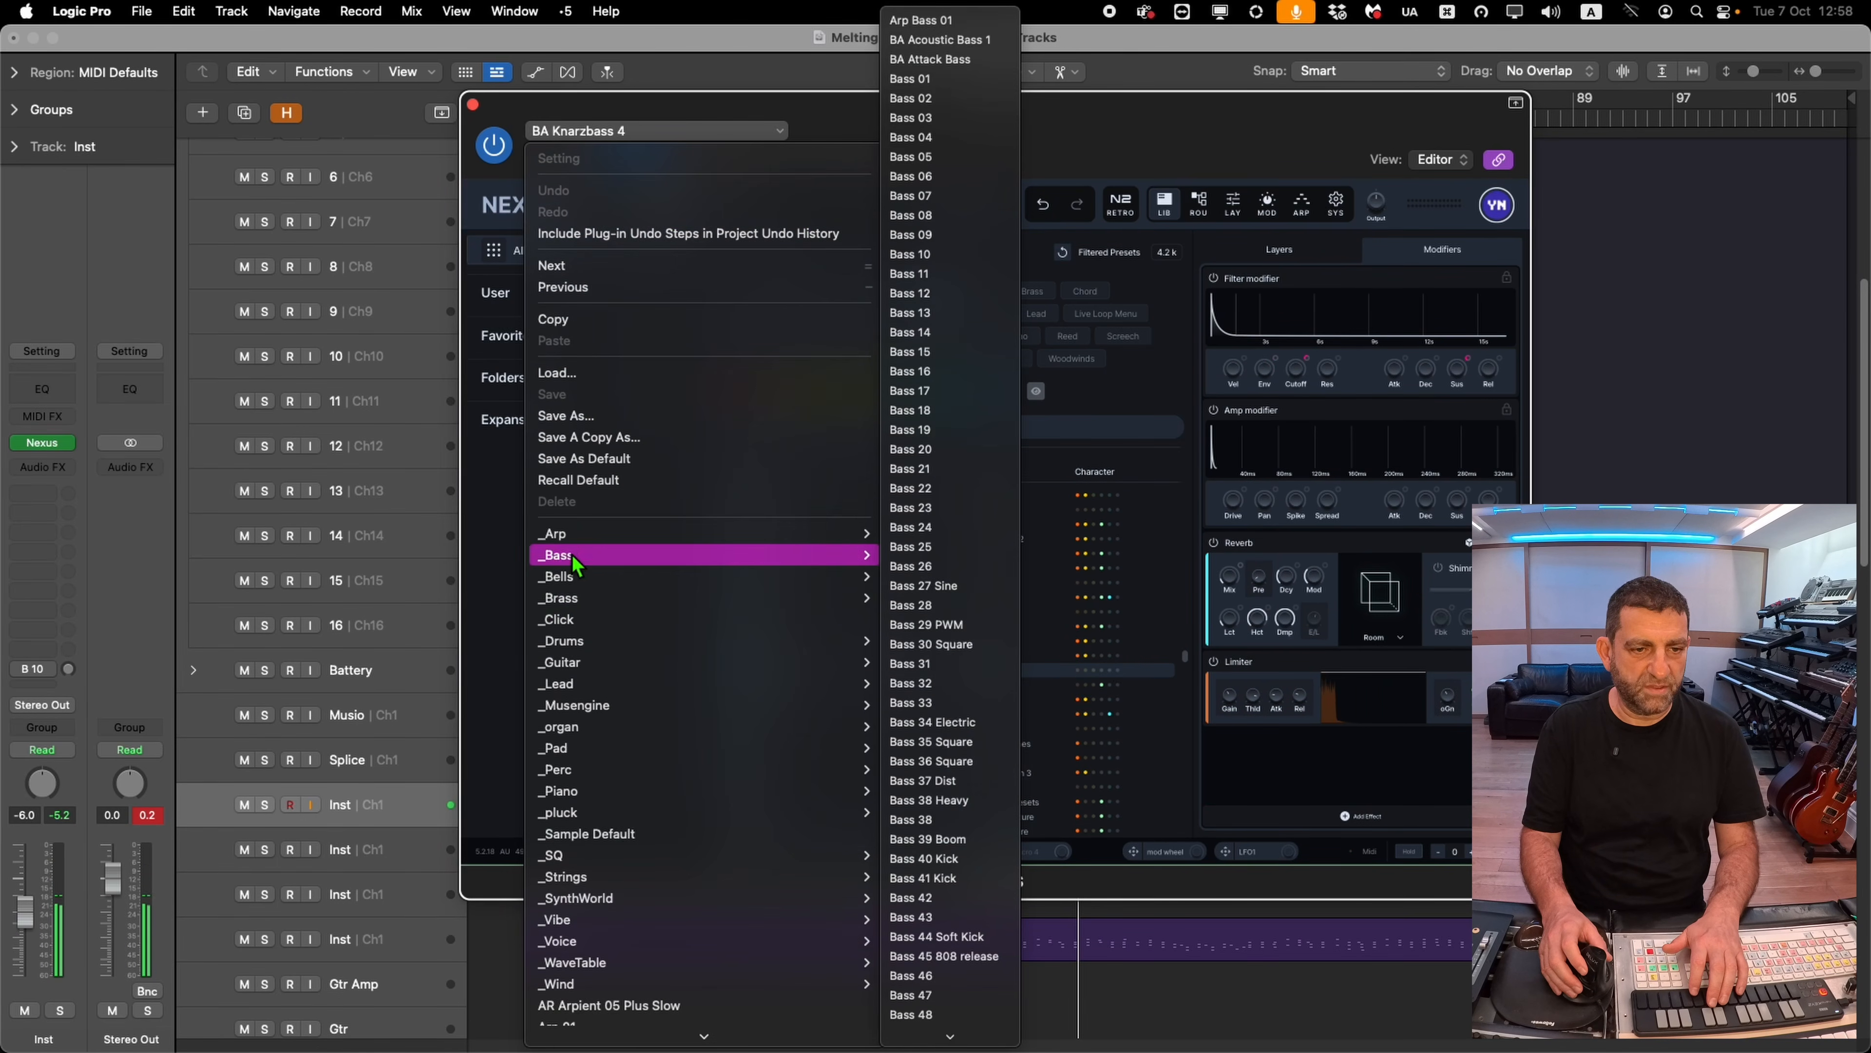
left_click(950, 101)
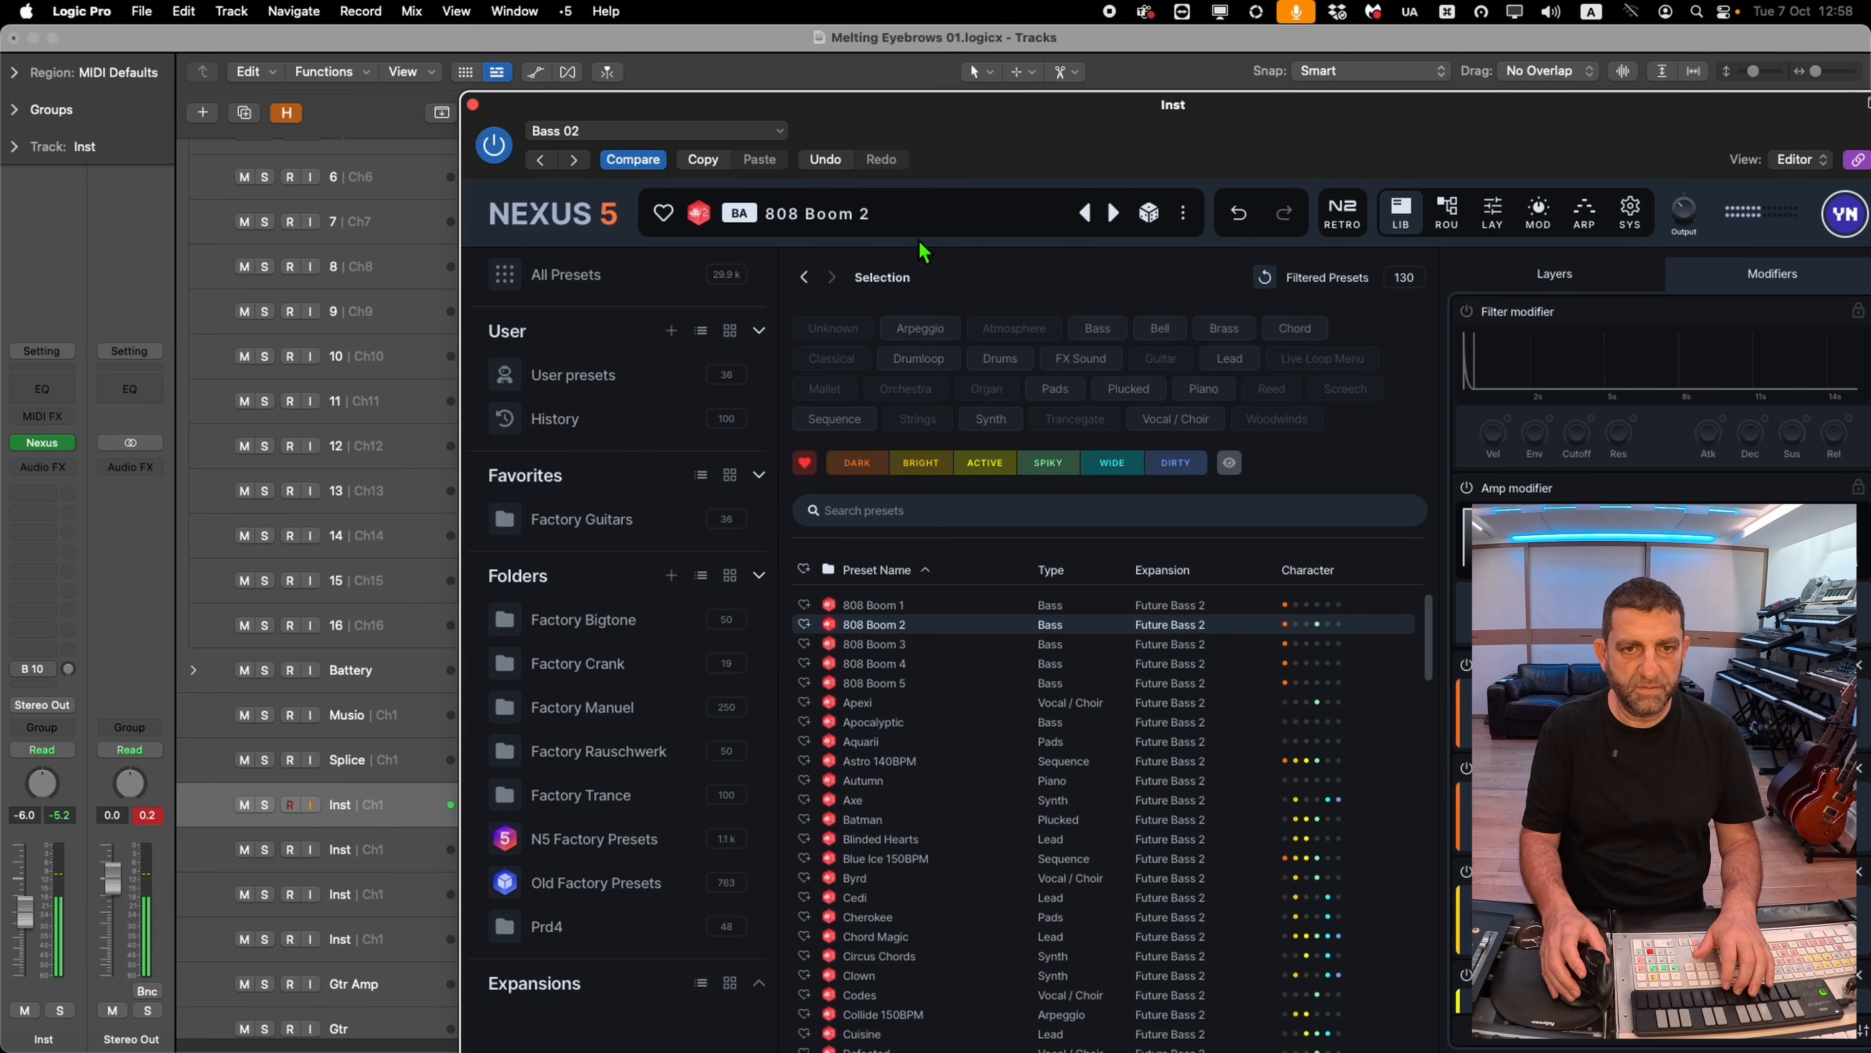
Step through the neighbouring bass presets and settle on Bass 13
left_click(576, 160)
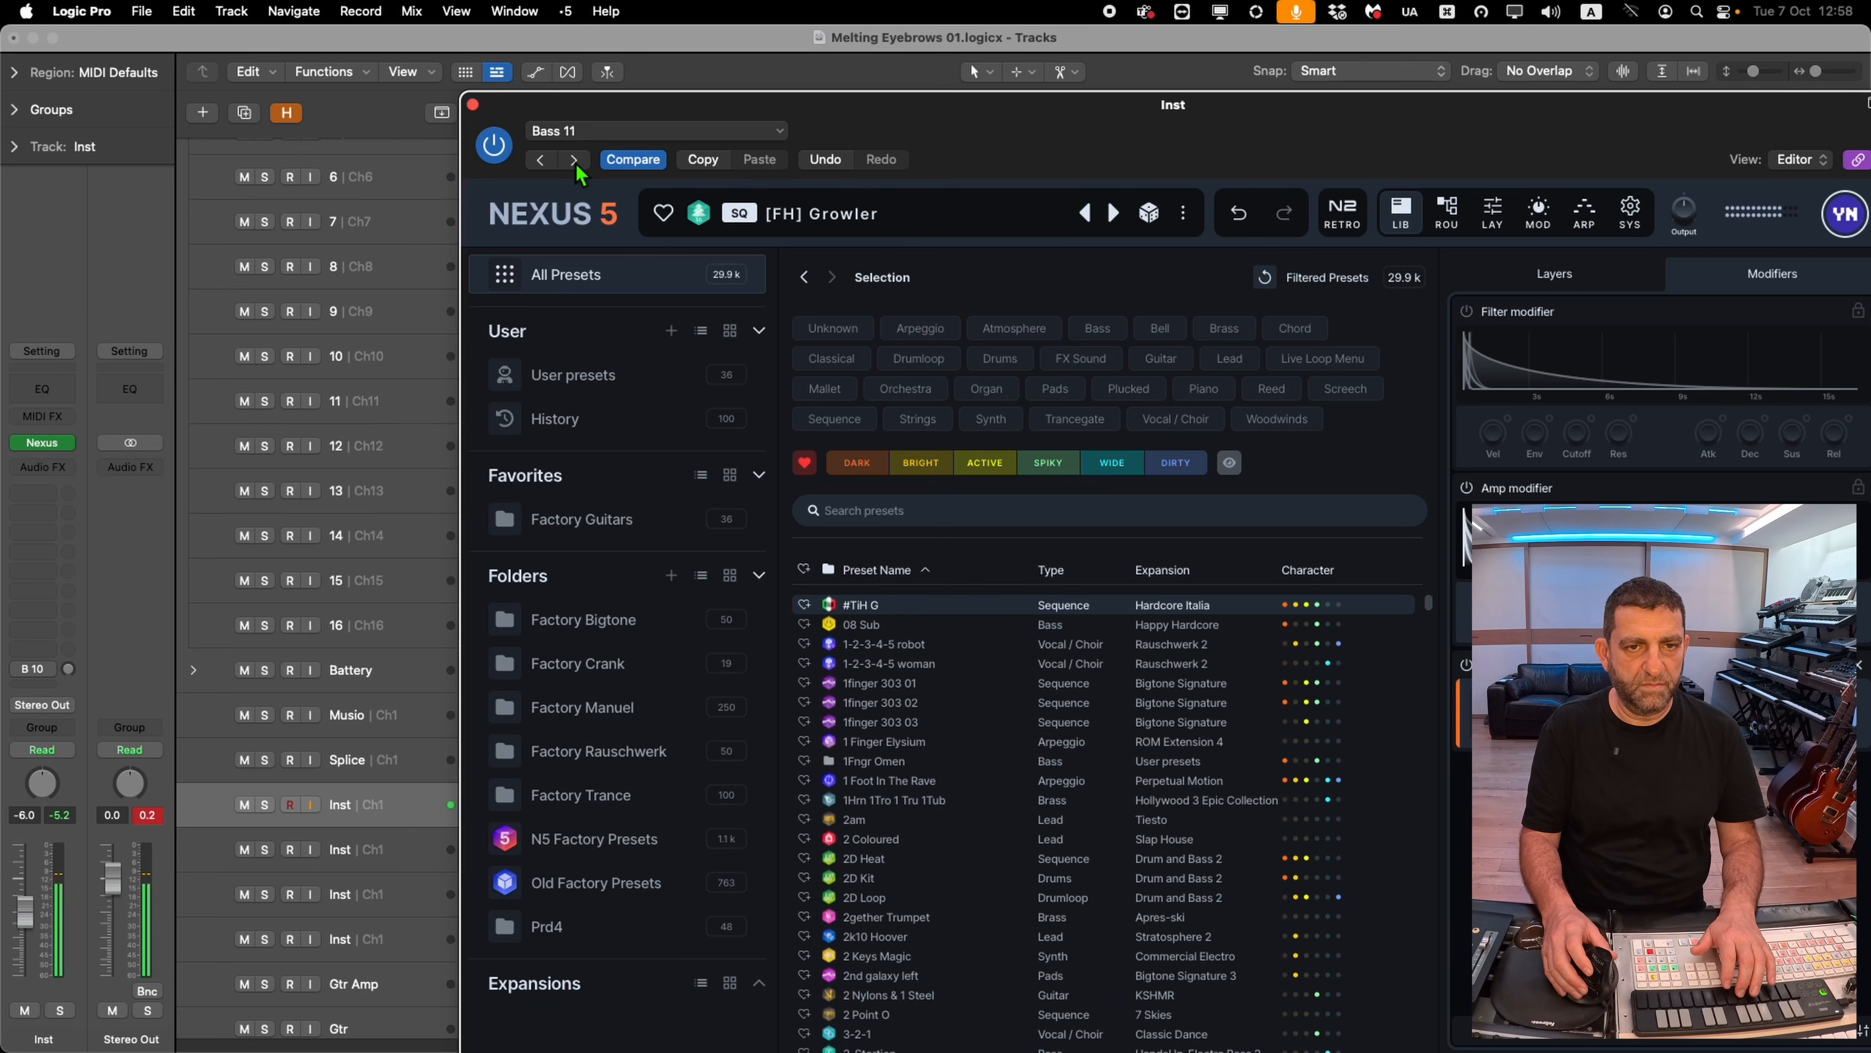
left_click(575, 162)
left_click(574, 162)
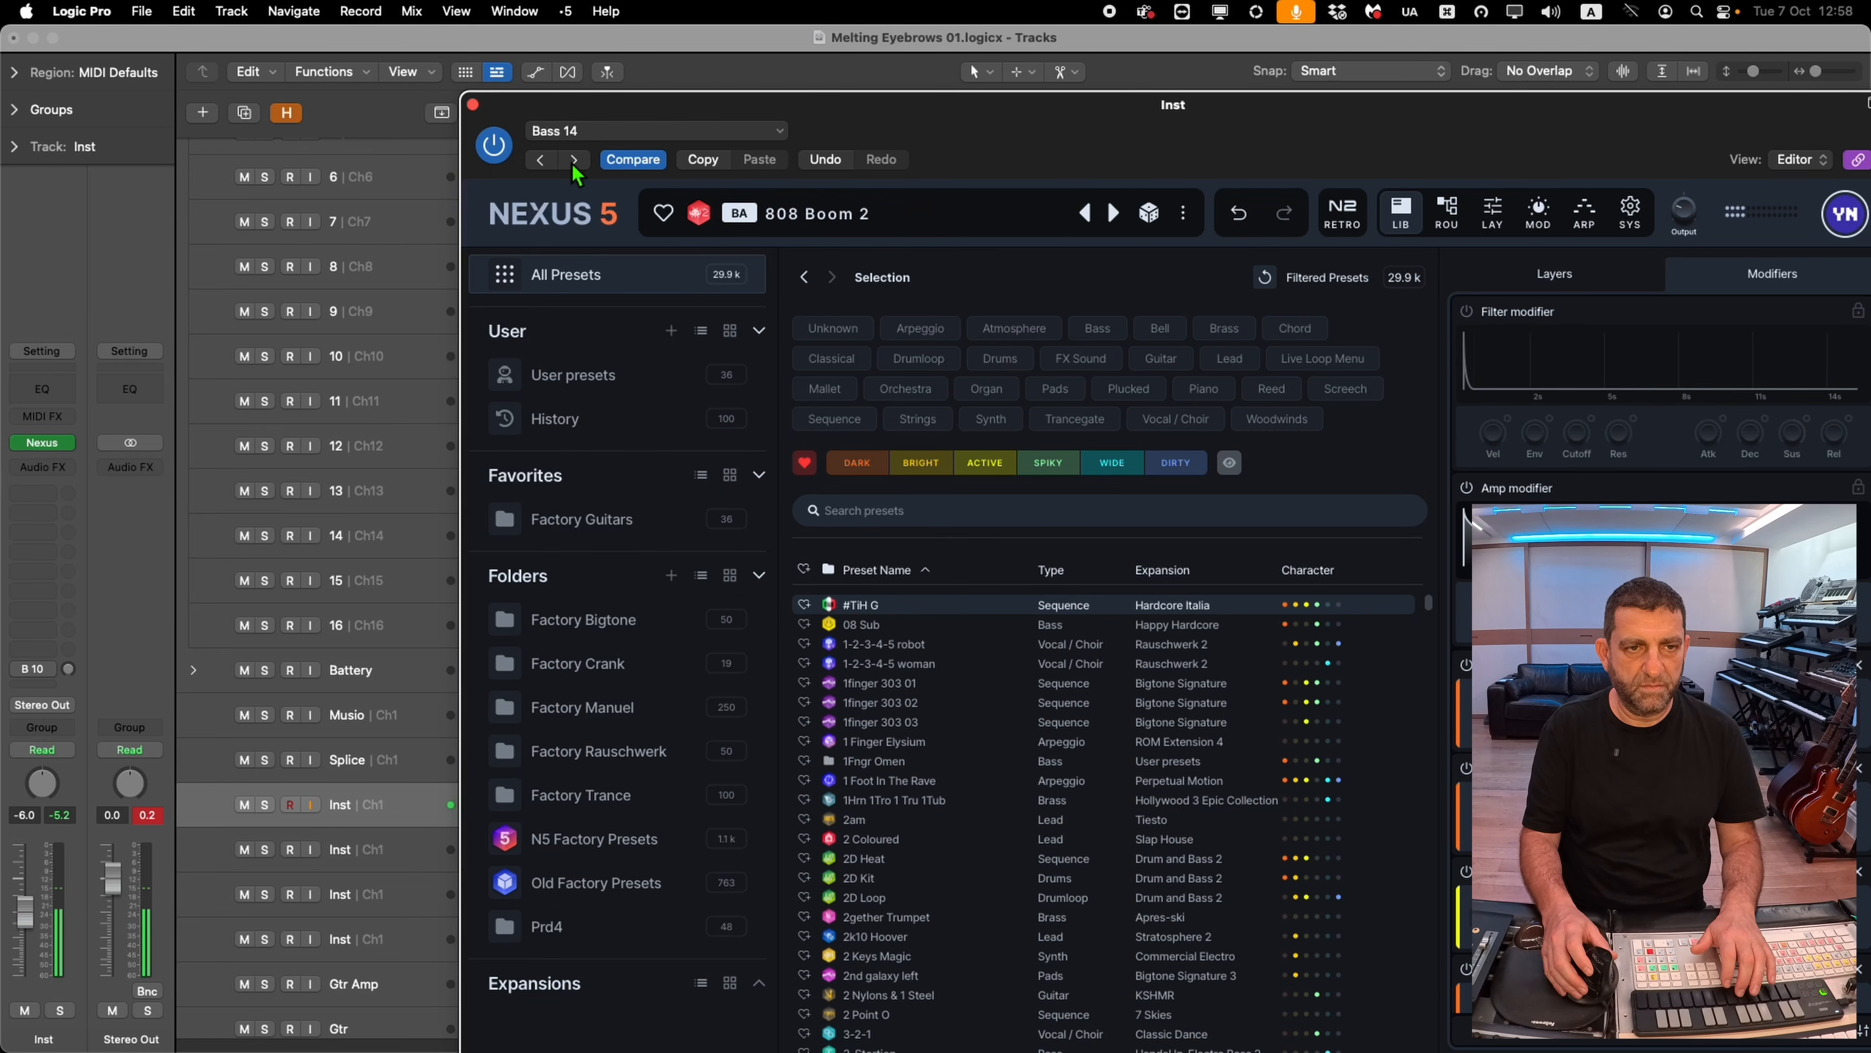
left_click(547, 163)
Reposition the Nexus window and nudge the filter modifier's sustain knob
left_click_drag(662, 116, 460, 74)
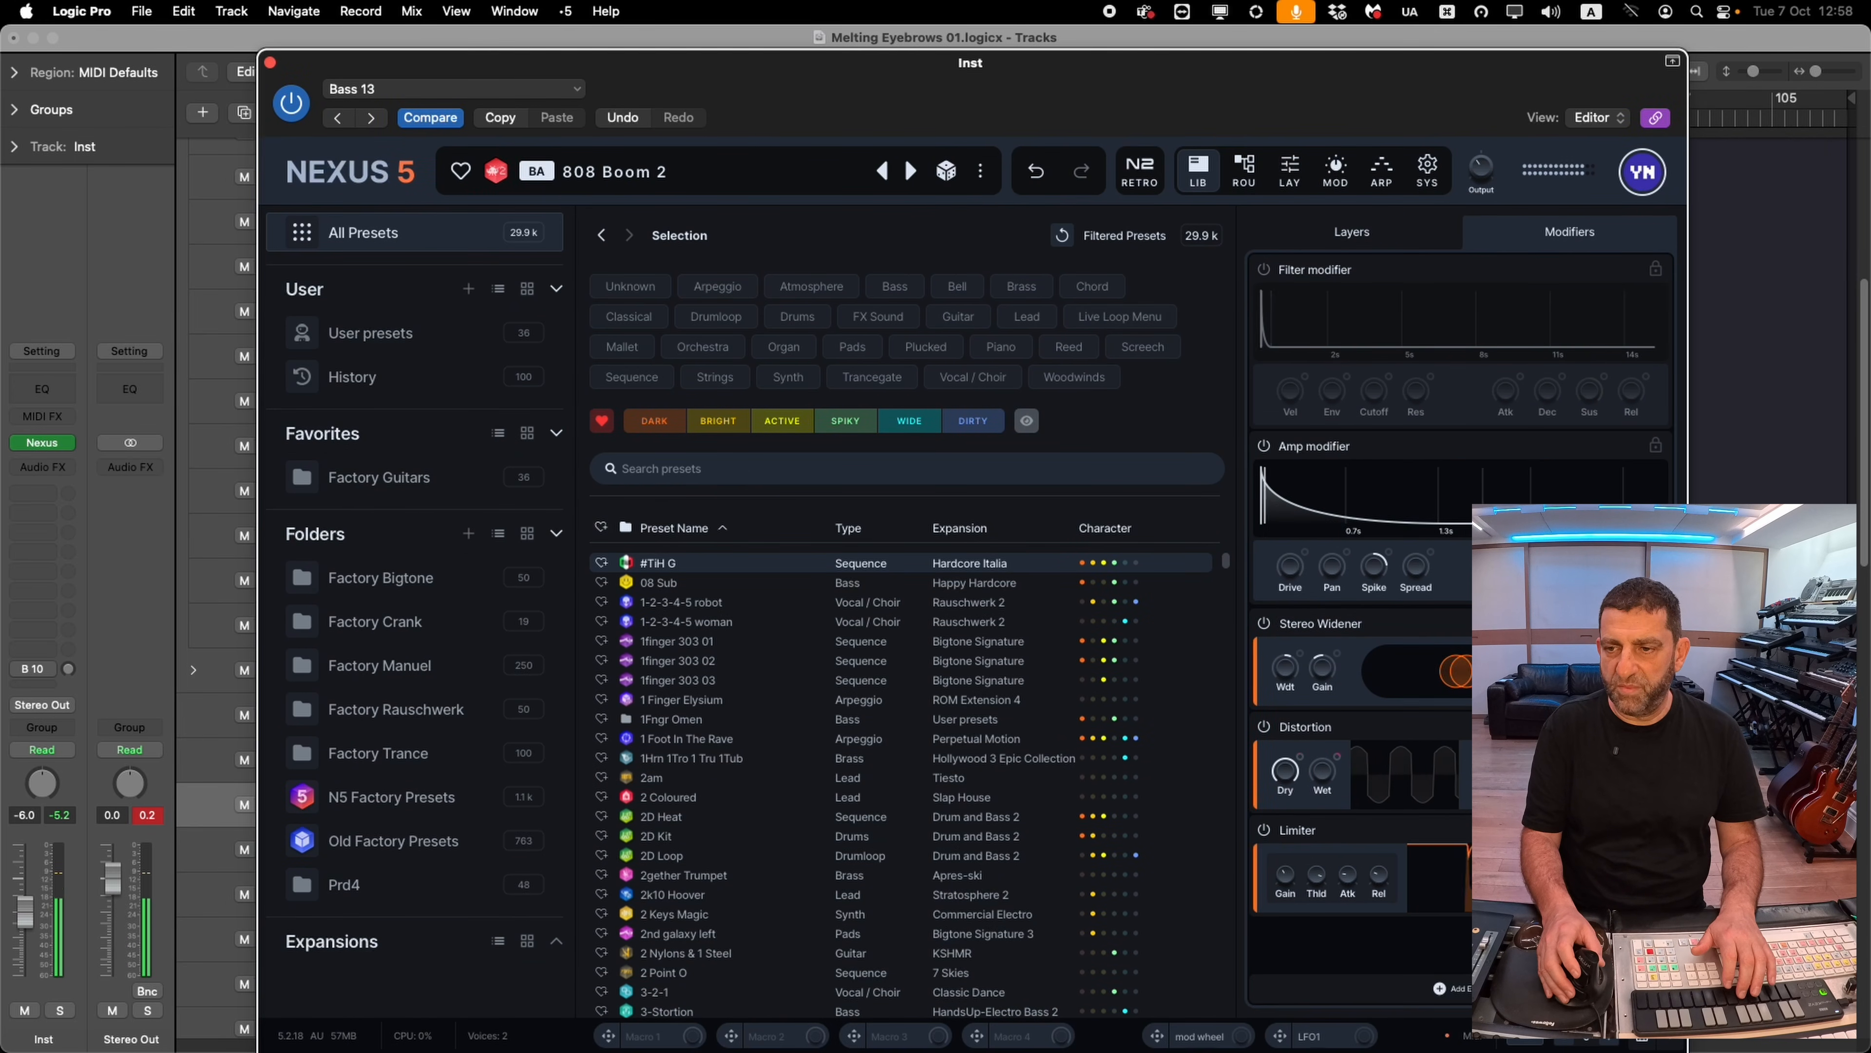
left_click_drag(1577, 384, 1573, 349)
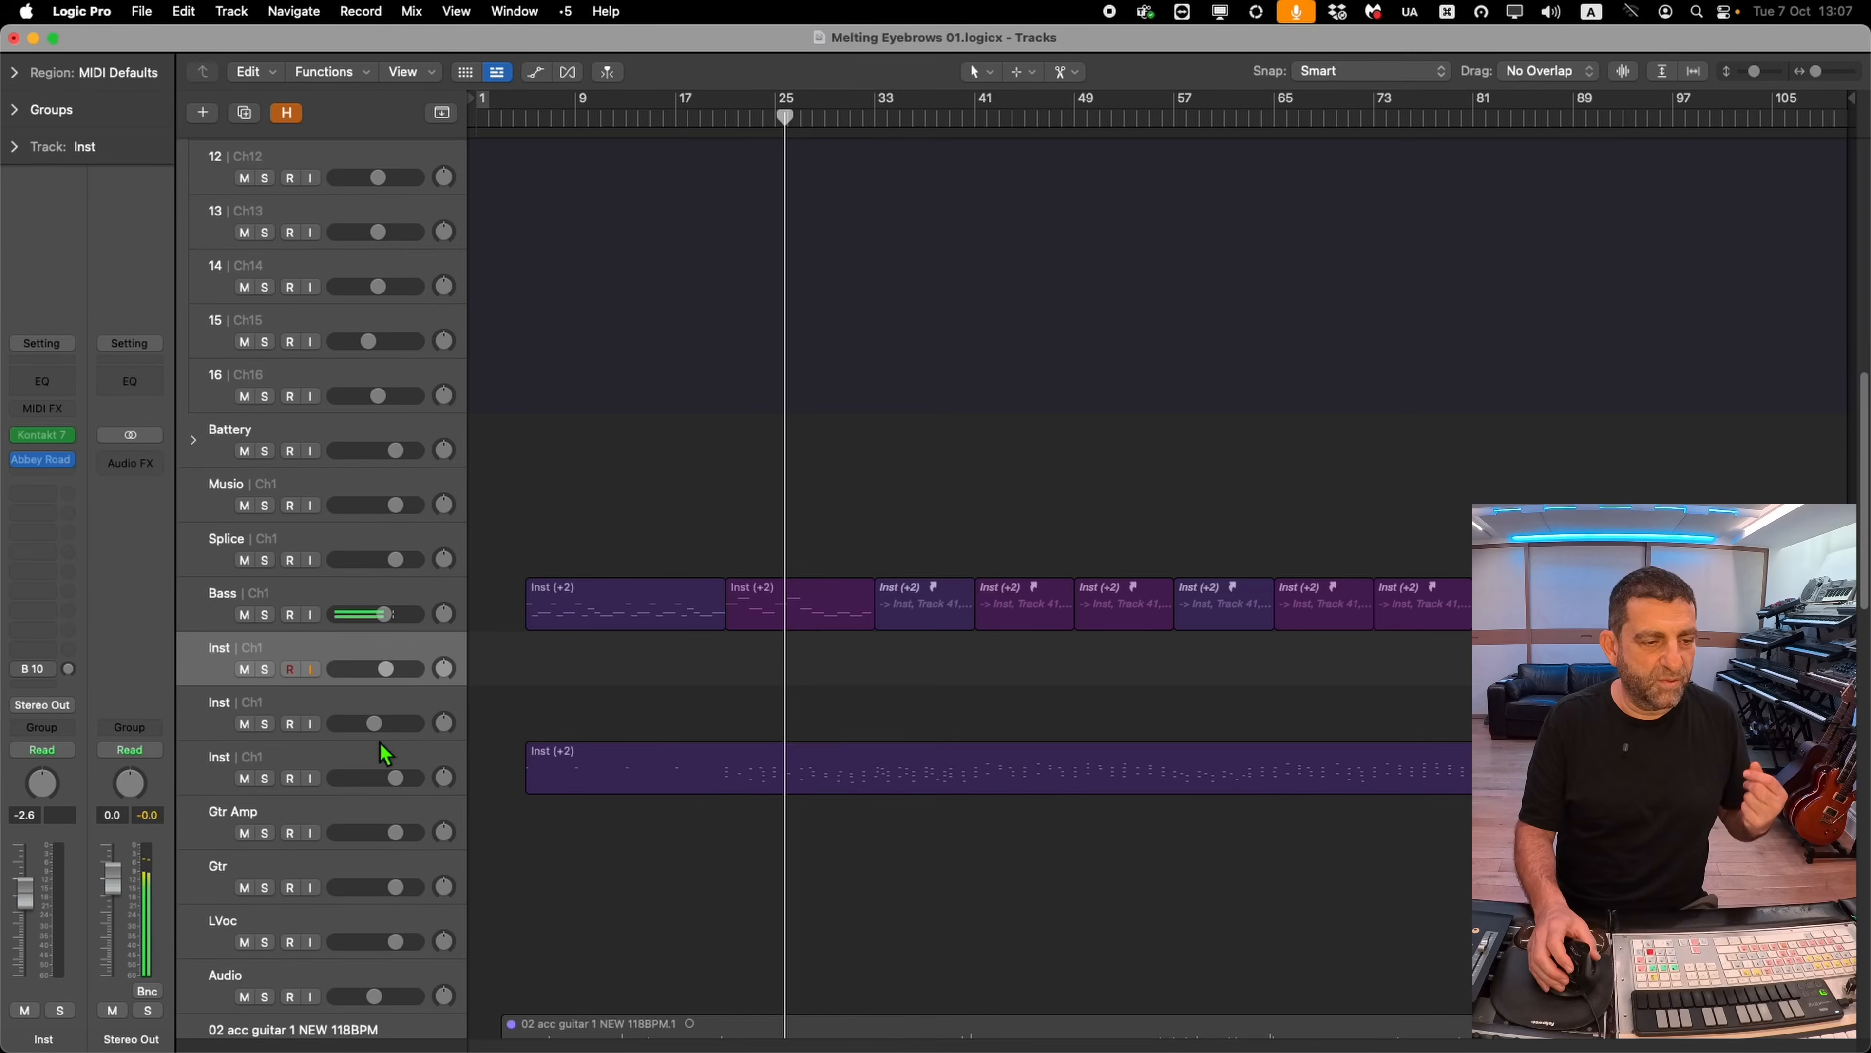
Select another Inst track and open its CR8 Sampler instrument
left_click(379, 738)
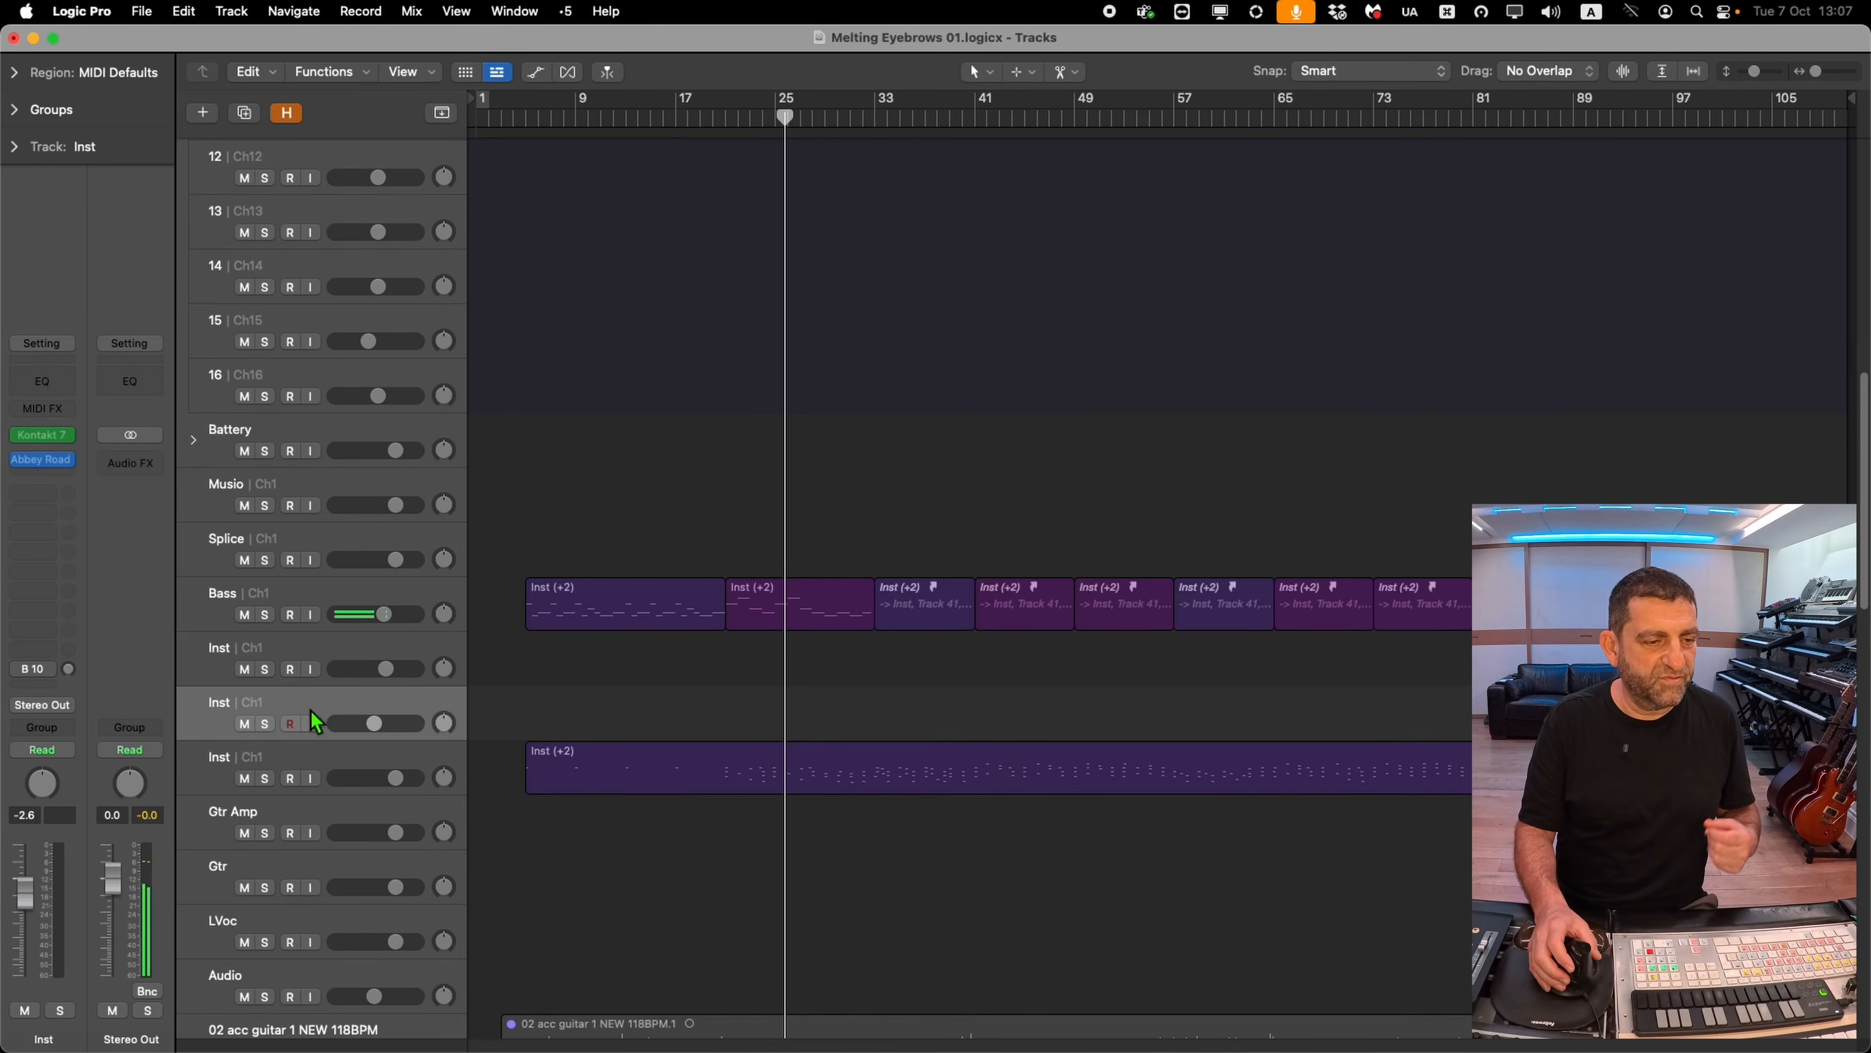
left_click(68, 443)
left_click(40, 443)
left_click(44, 446)
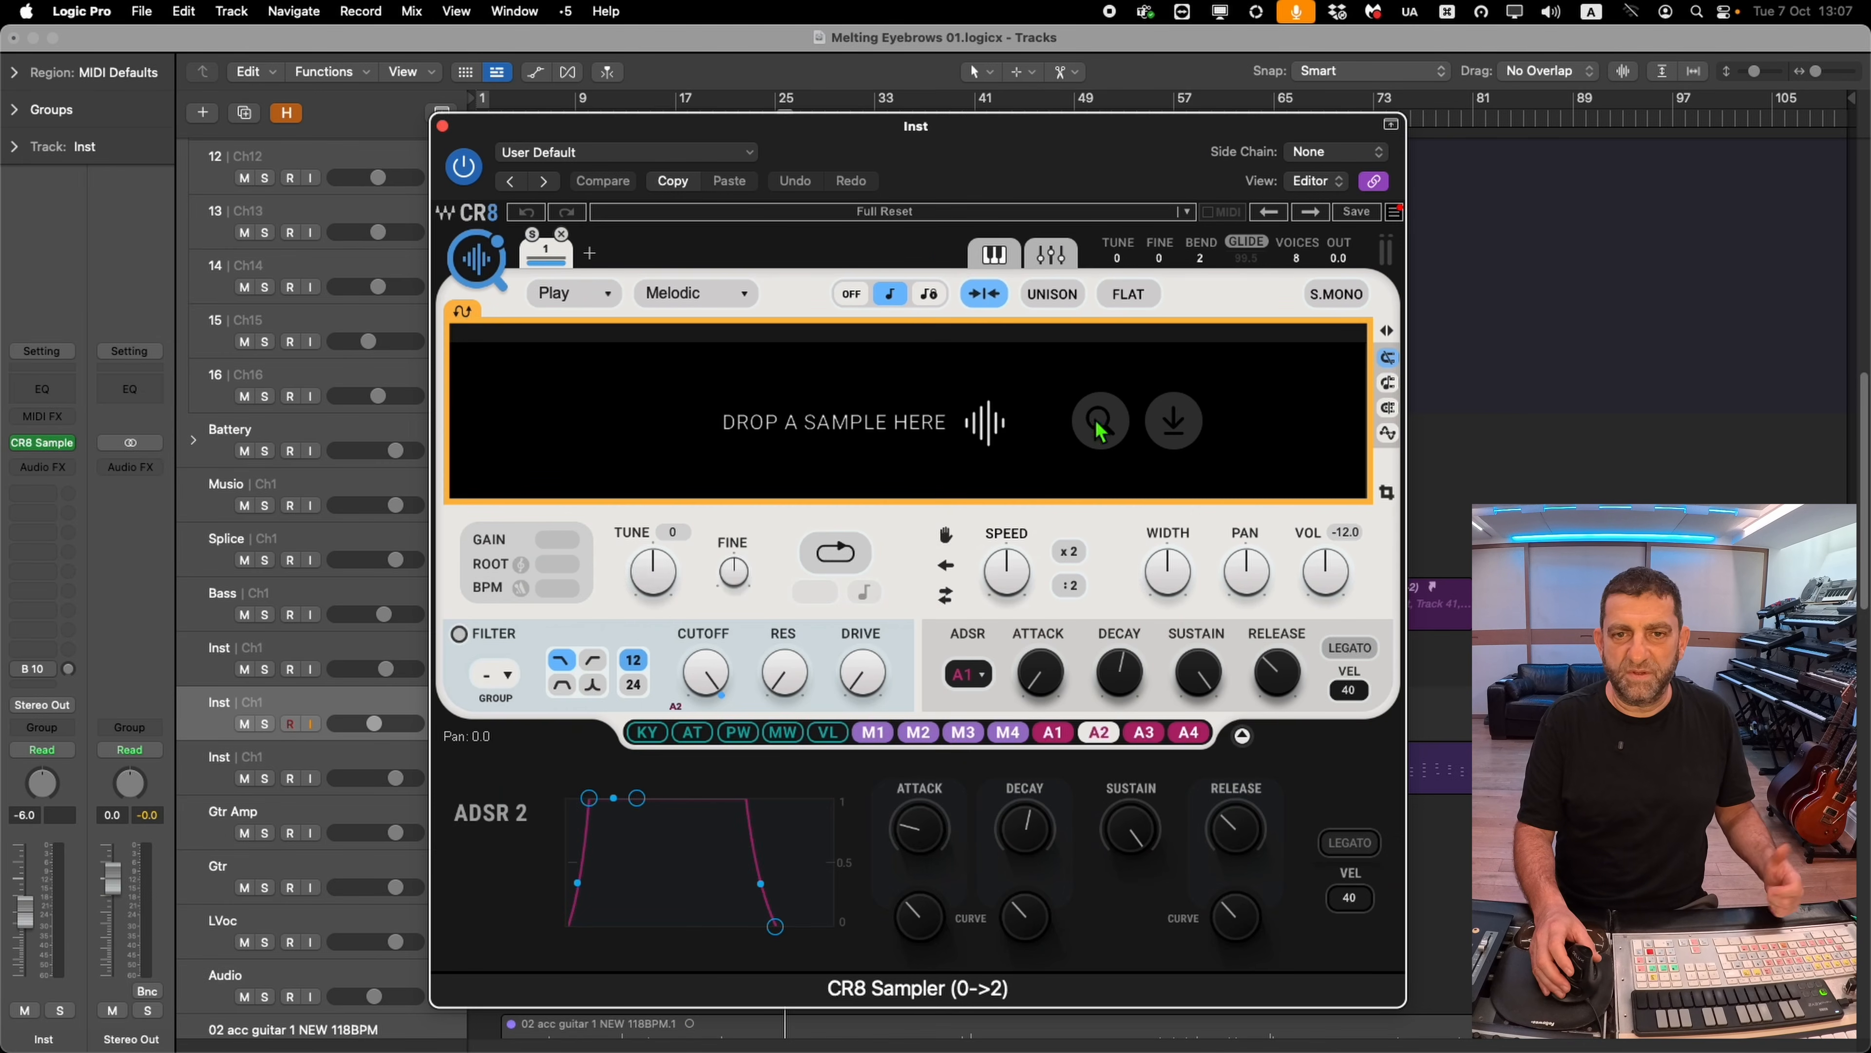
Load the Yoad Nevo artist pad preset PD Grainy Day in CR8 Sampler
left_click(863, 215)
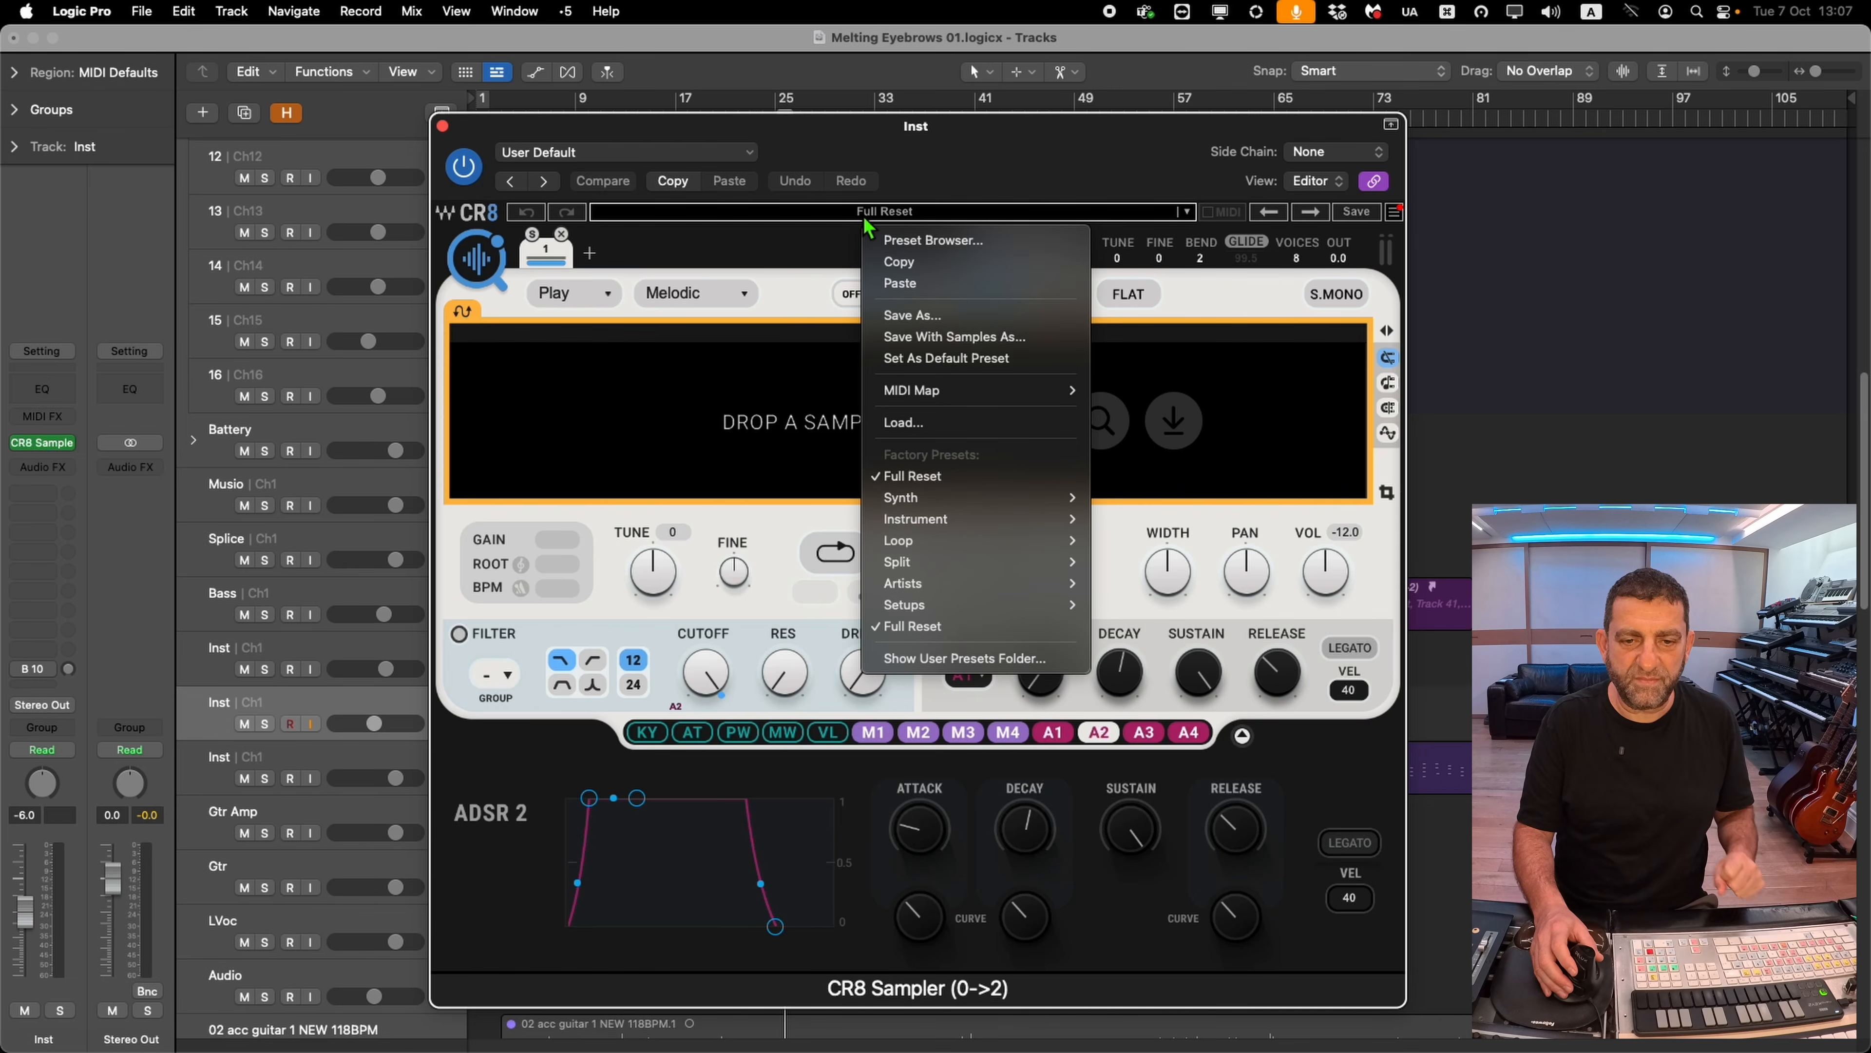
mouse_move(980, 589)
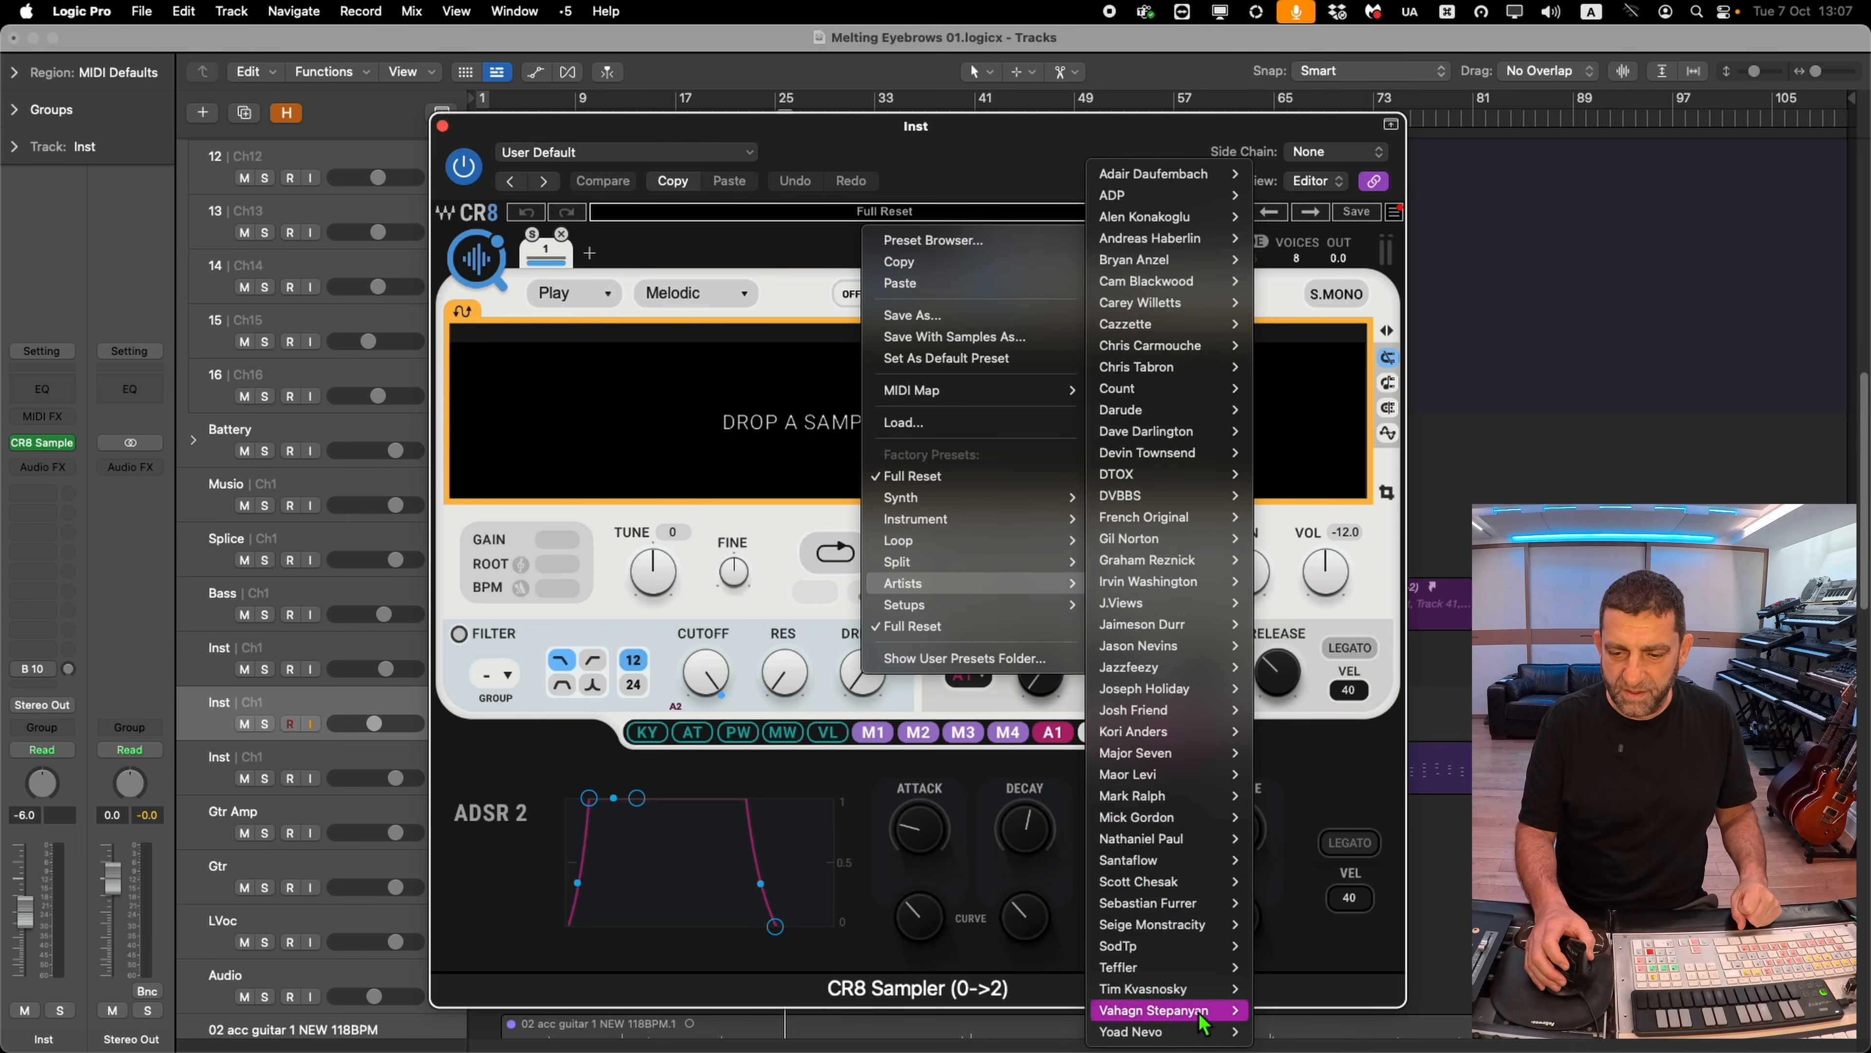
mouse_move(1163, 1035)
mouse_move(1288, 991)
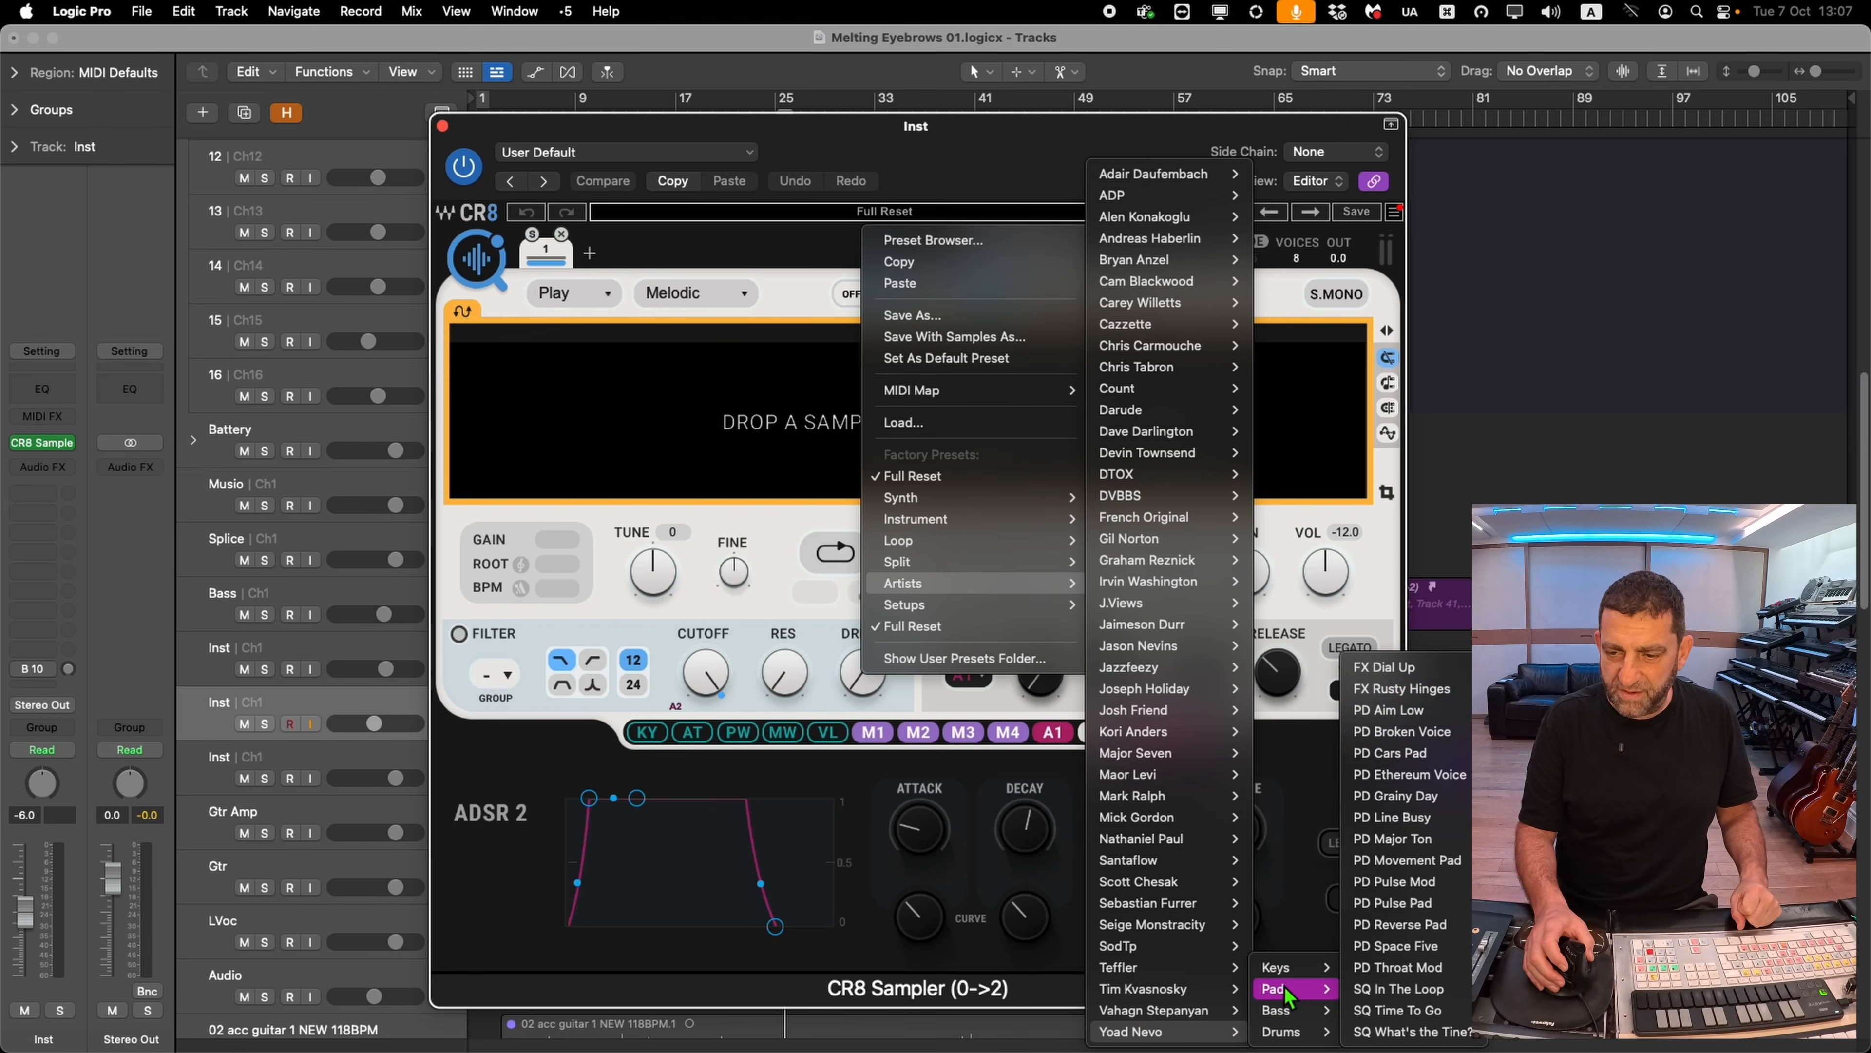
left_click(1435, 672)
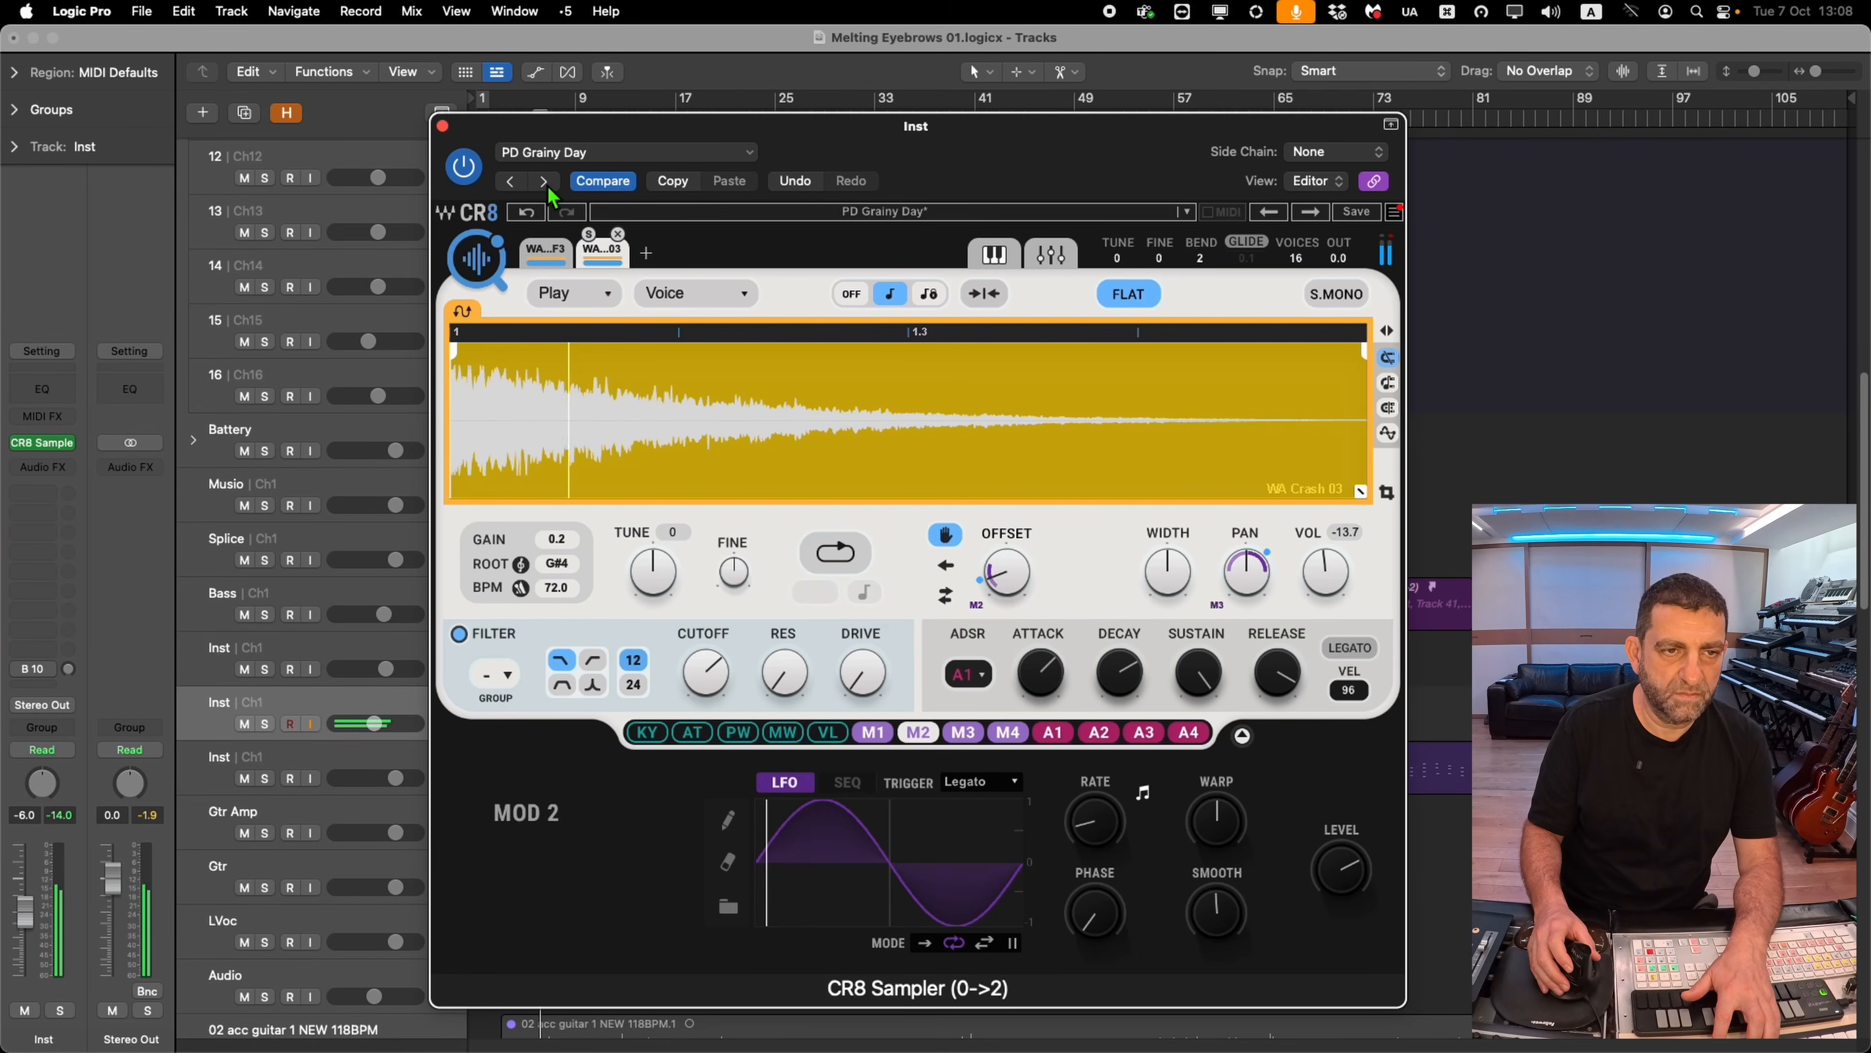
Step through the following CR8 Sampler pad presets to PD Space Five and select its first sample layer
left_click(547, 184)
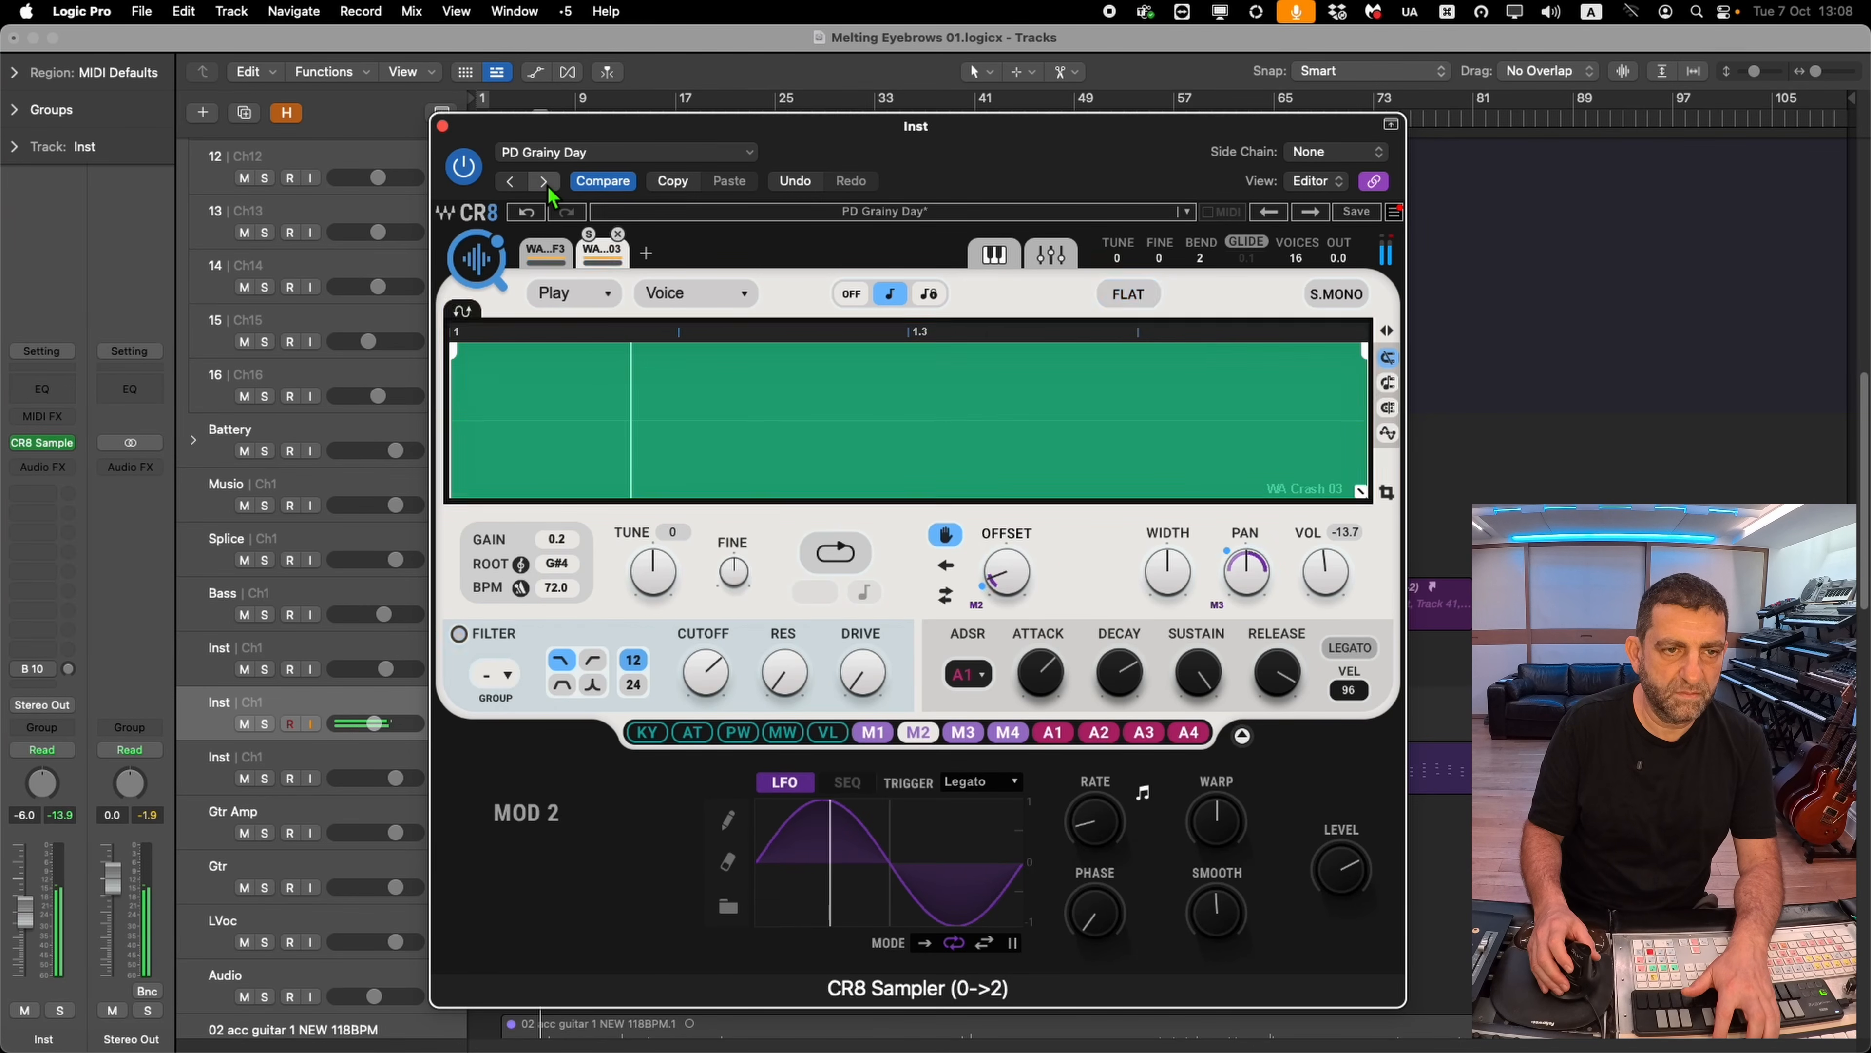
left_click(547, 184)
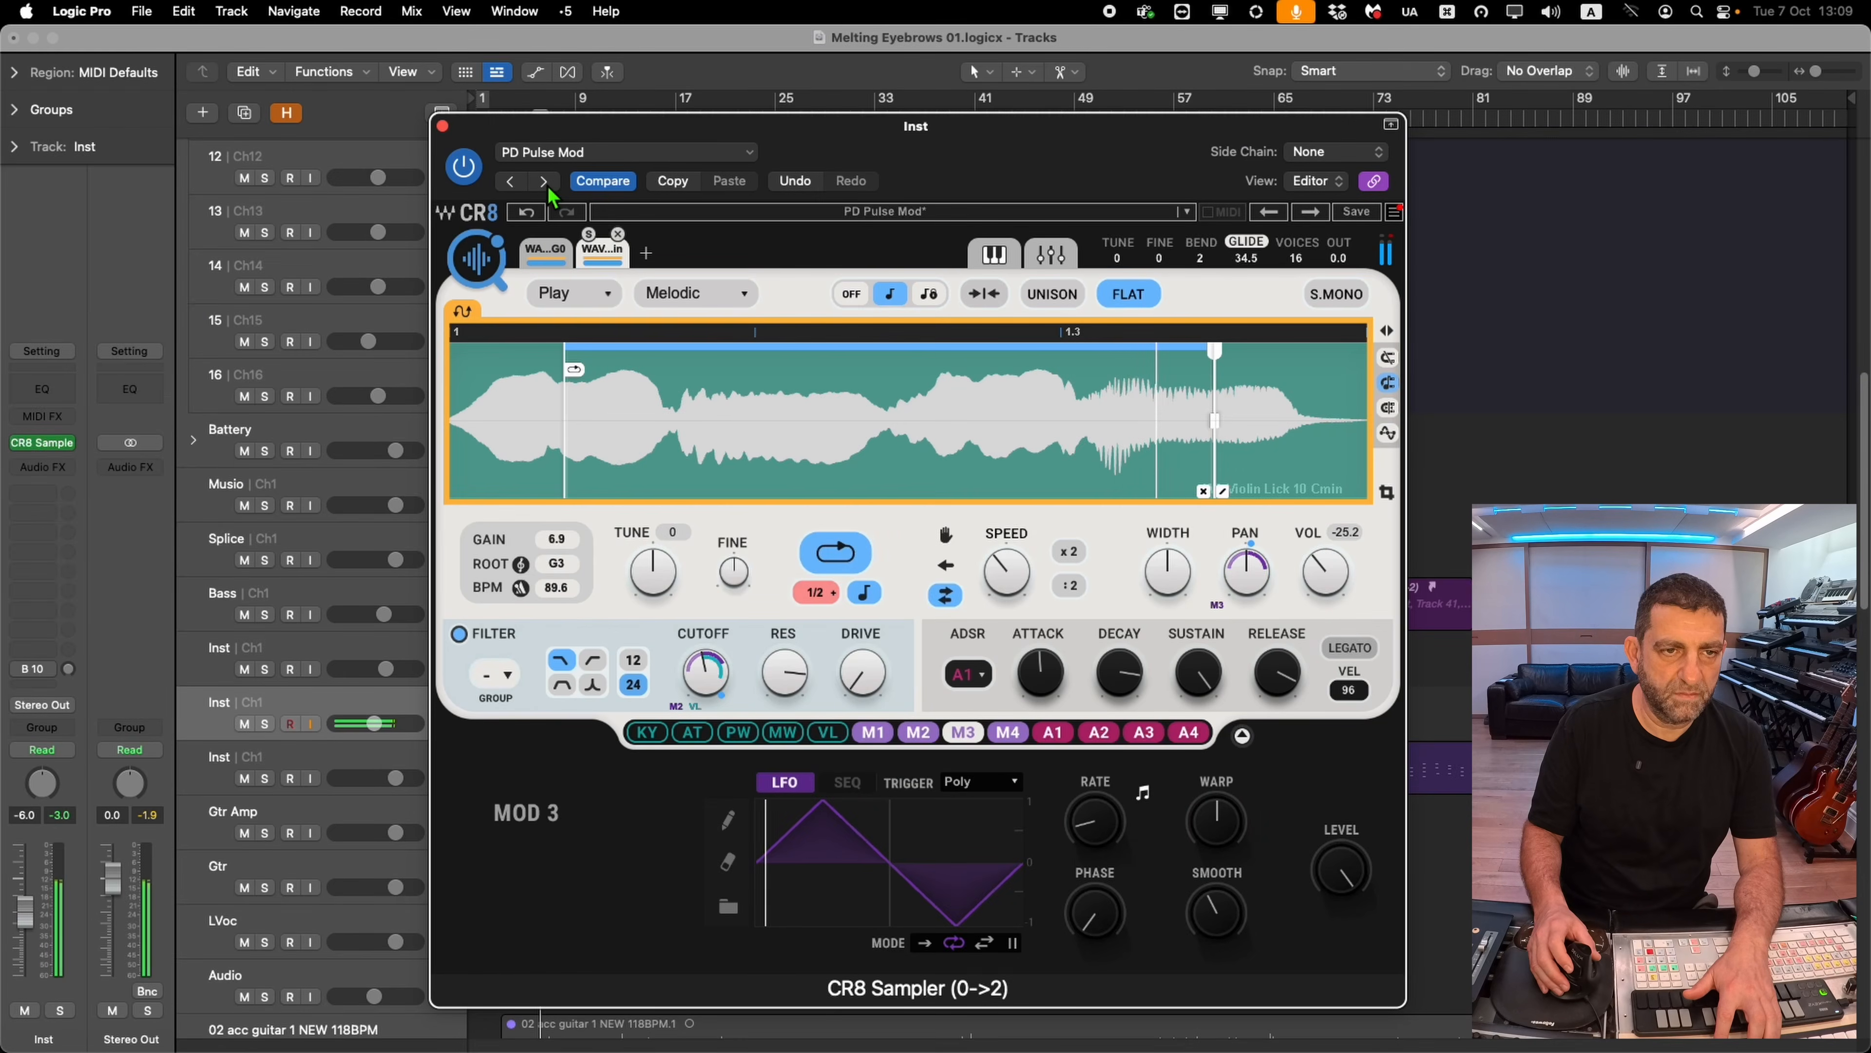
left_click(547, 184)
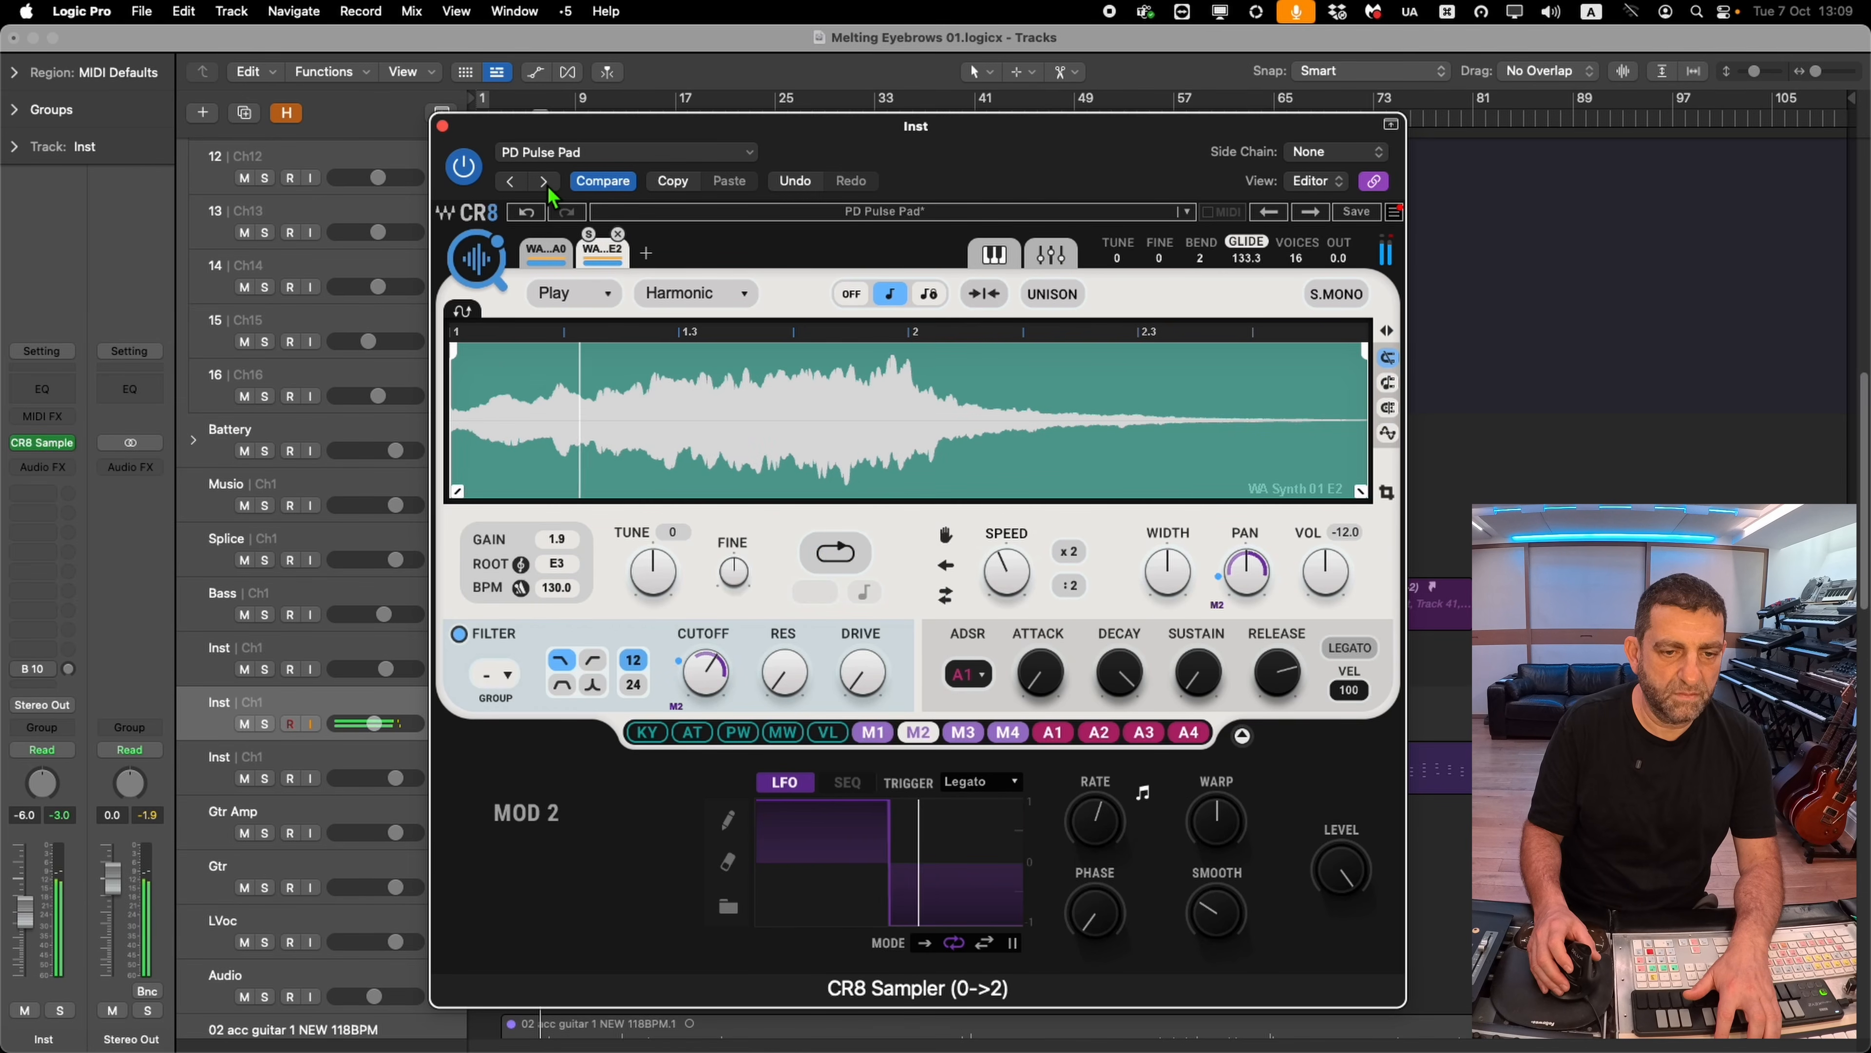
left_click(549, 186)
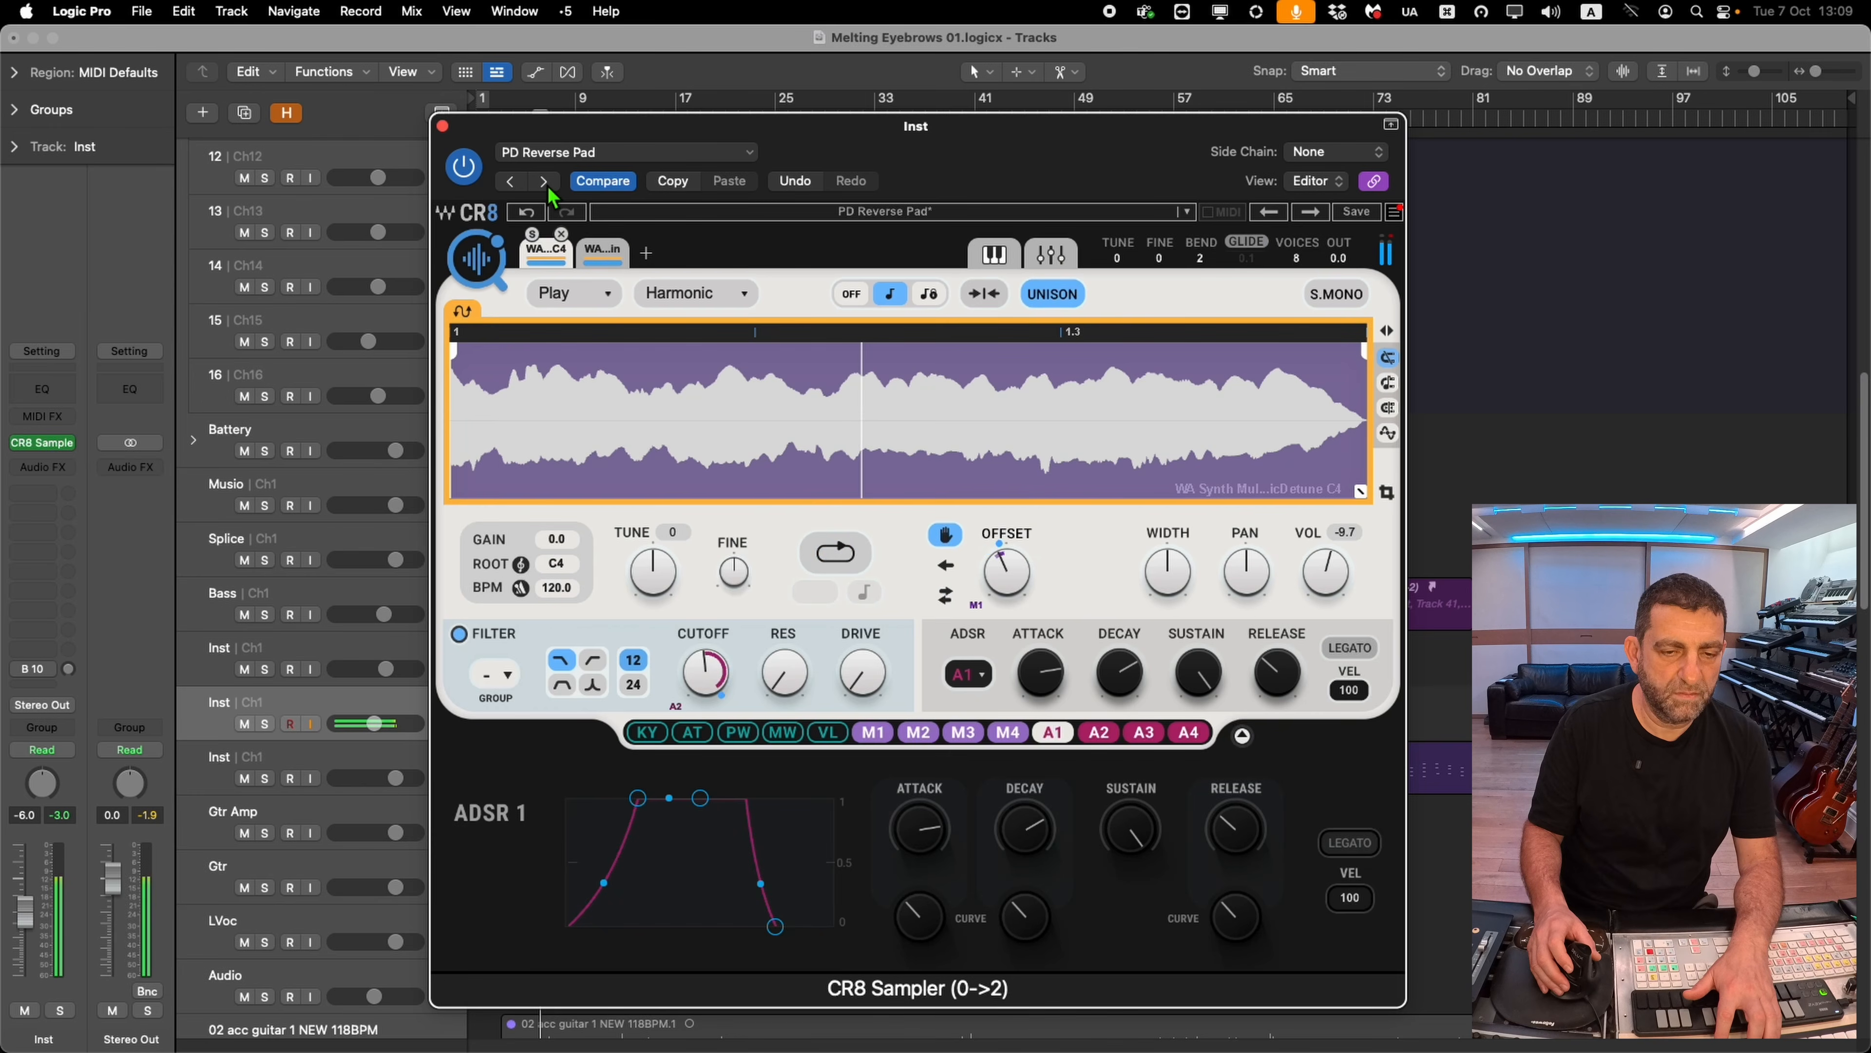
left_click(547, 185)
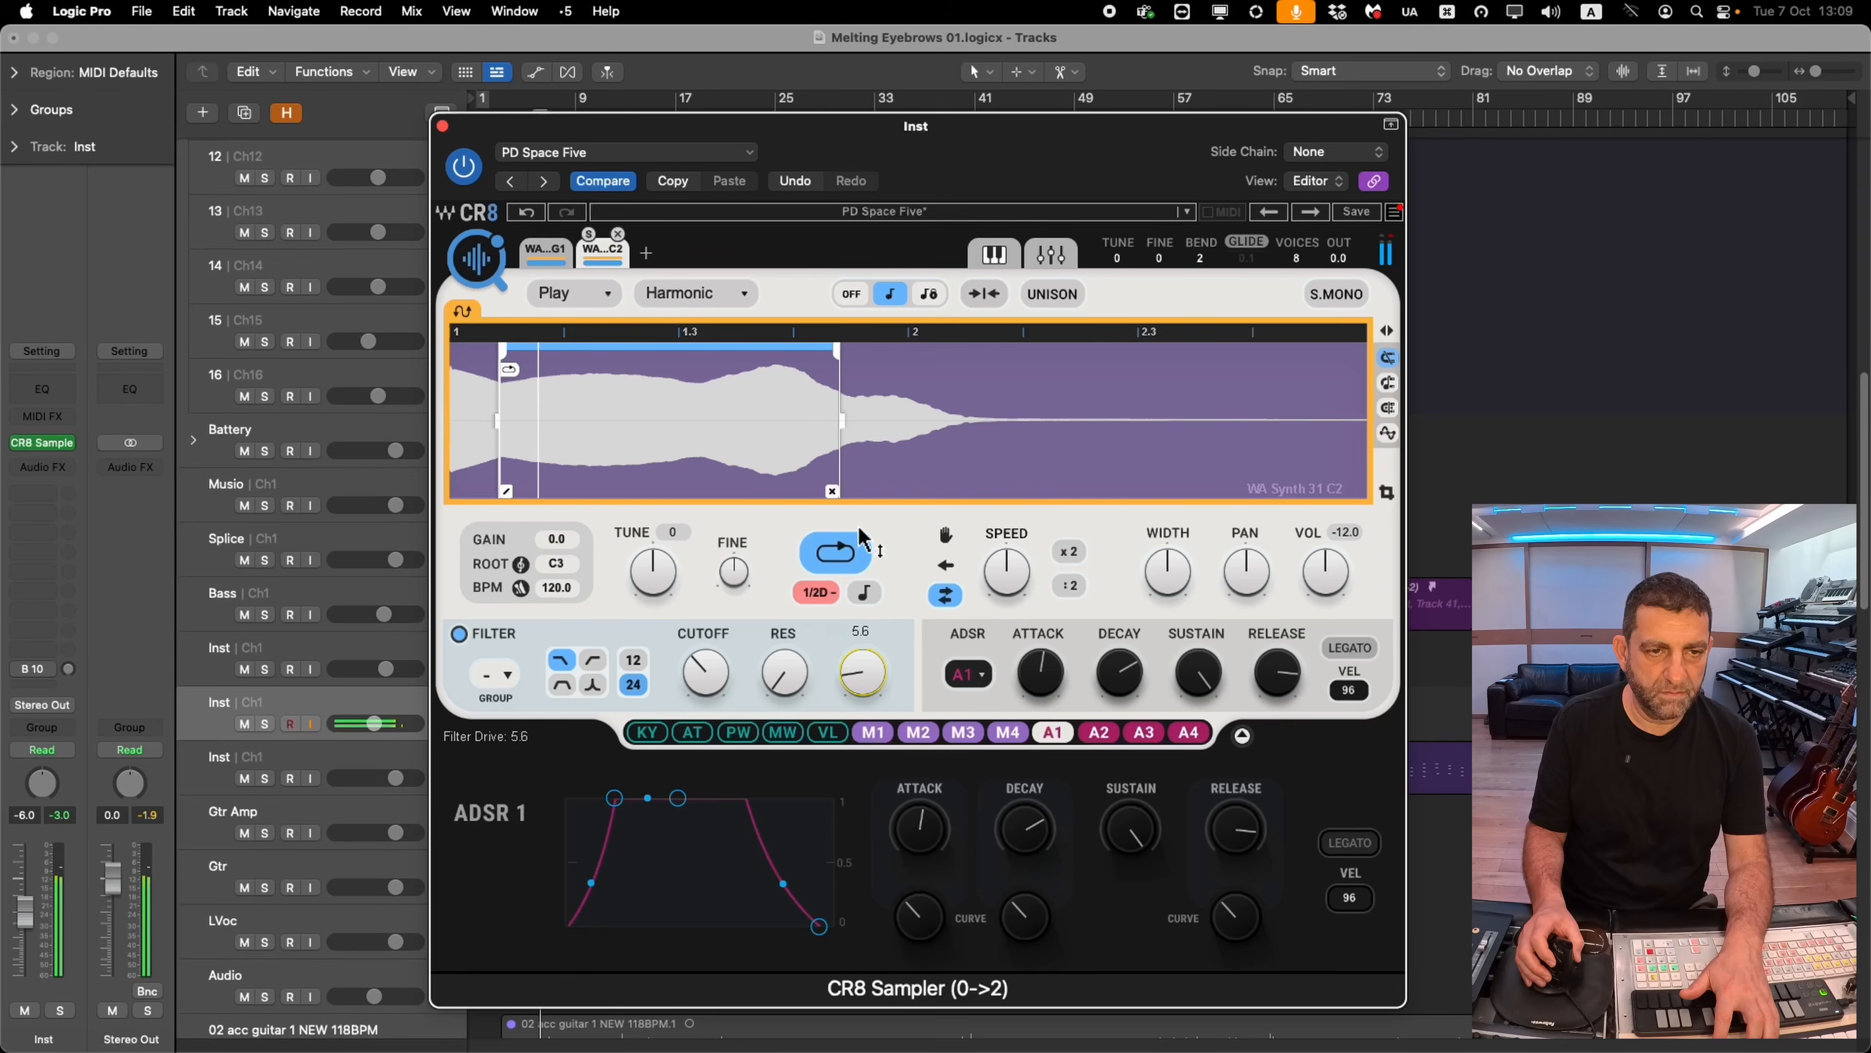
left_click(551, 261)
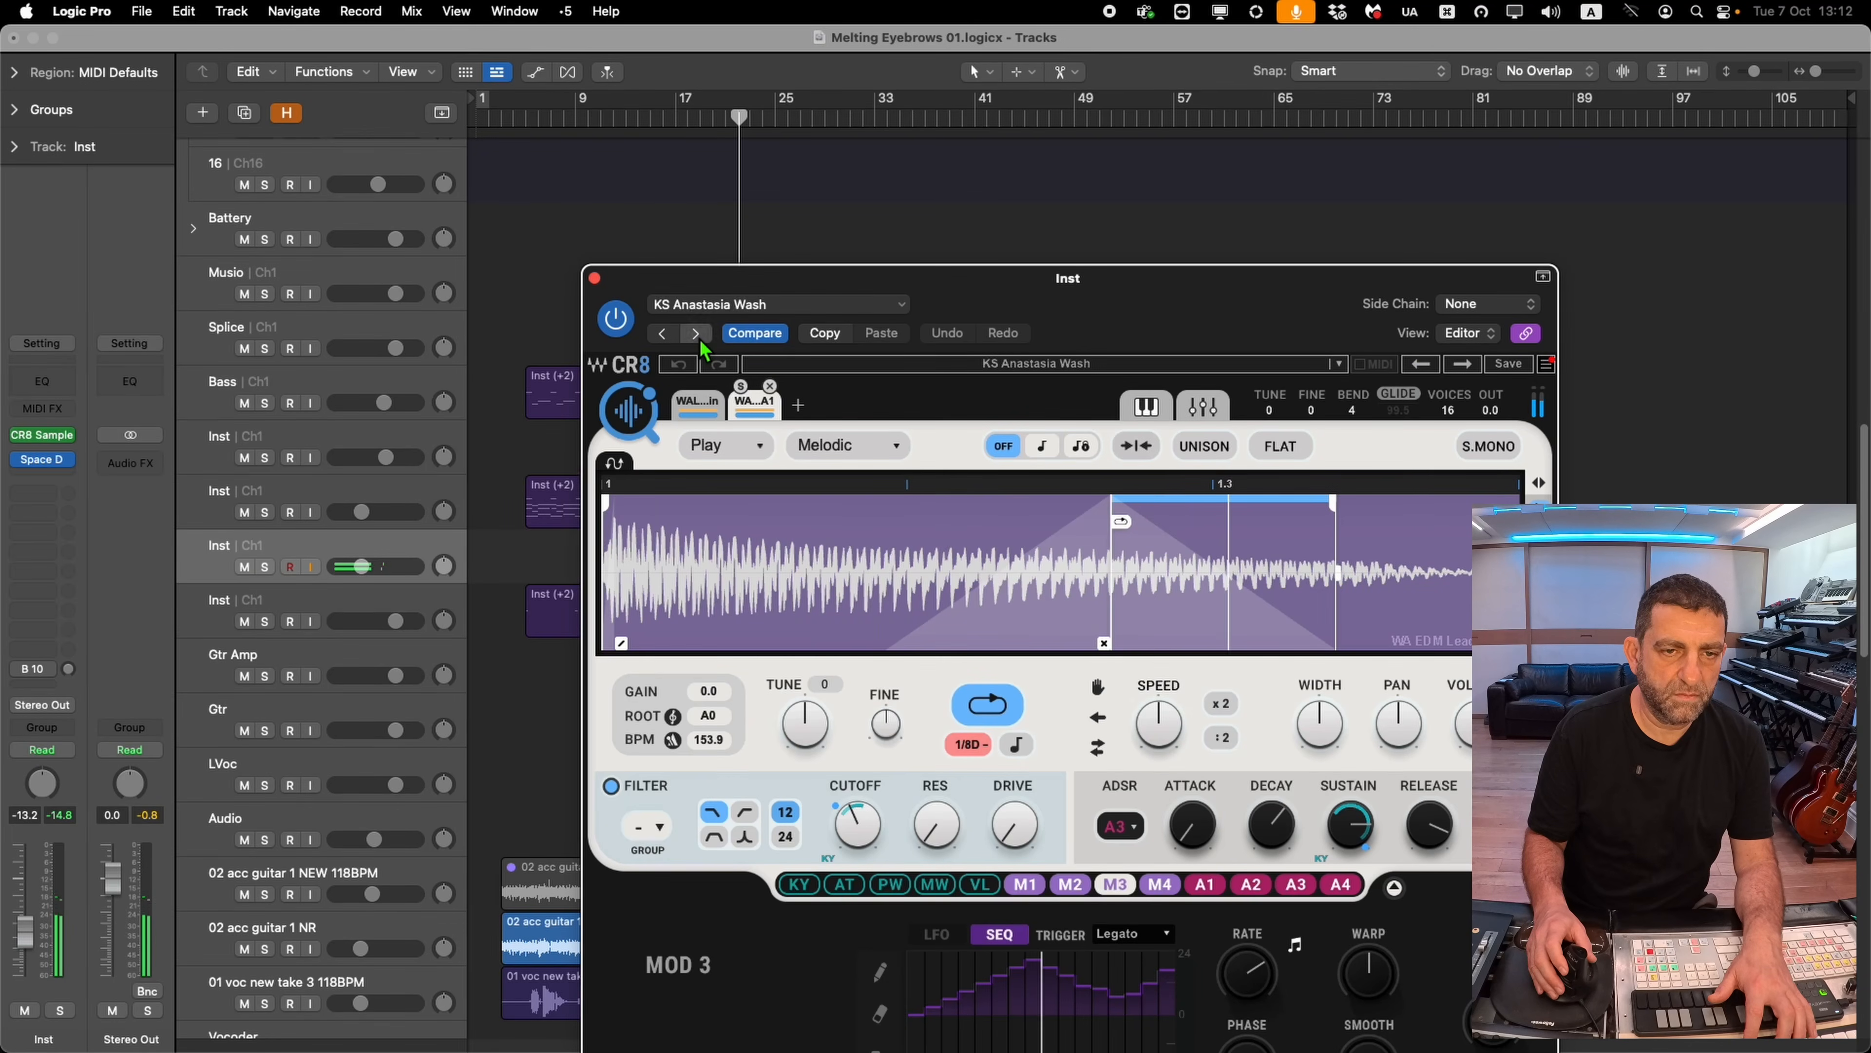
Step to the next CR8 Sampler preset after KS Anastasia Wash
left_click(700, 337)
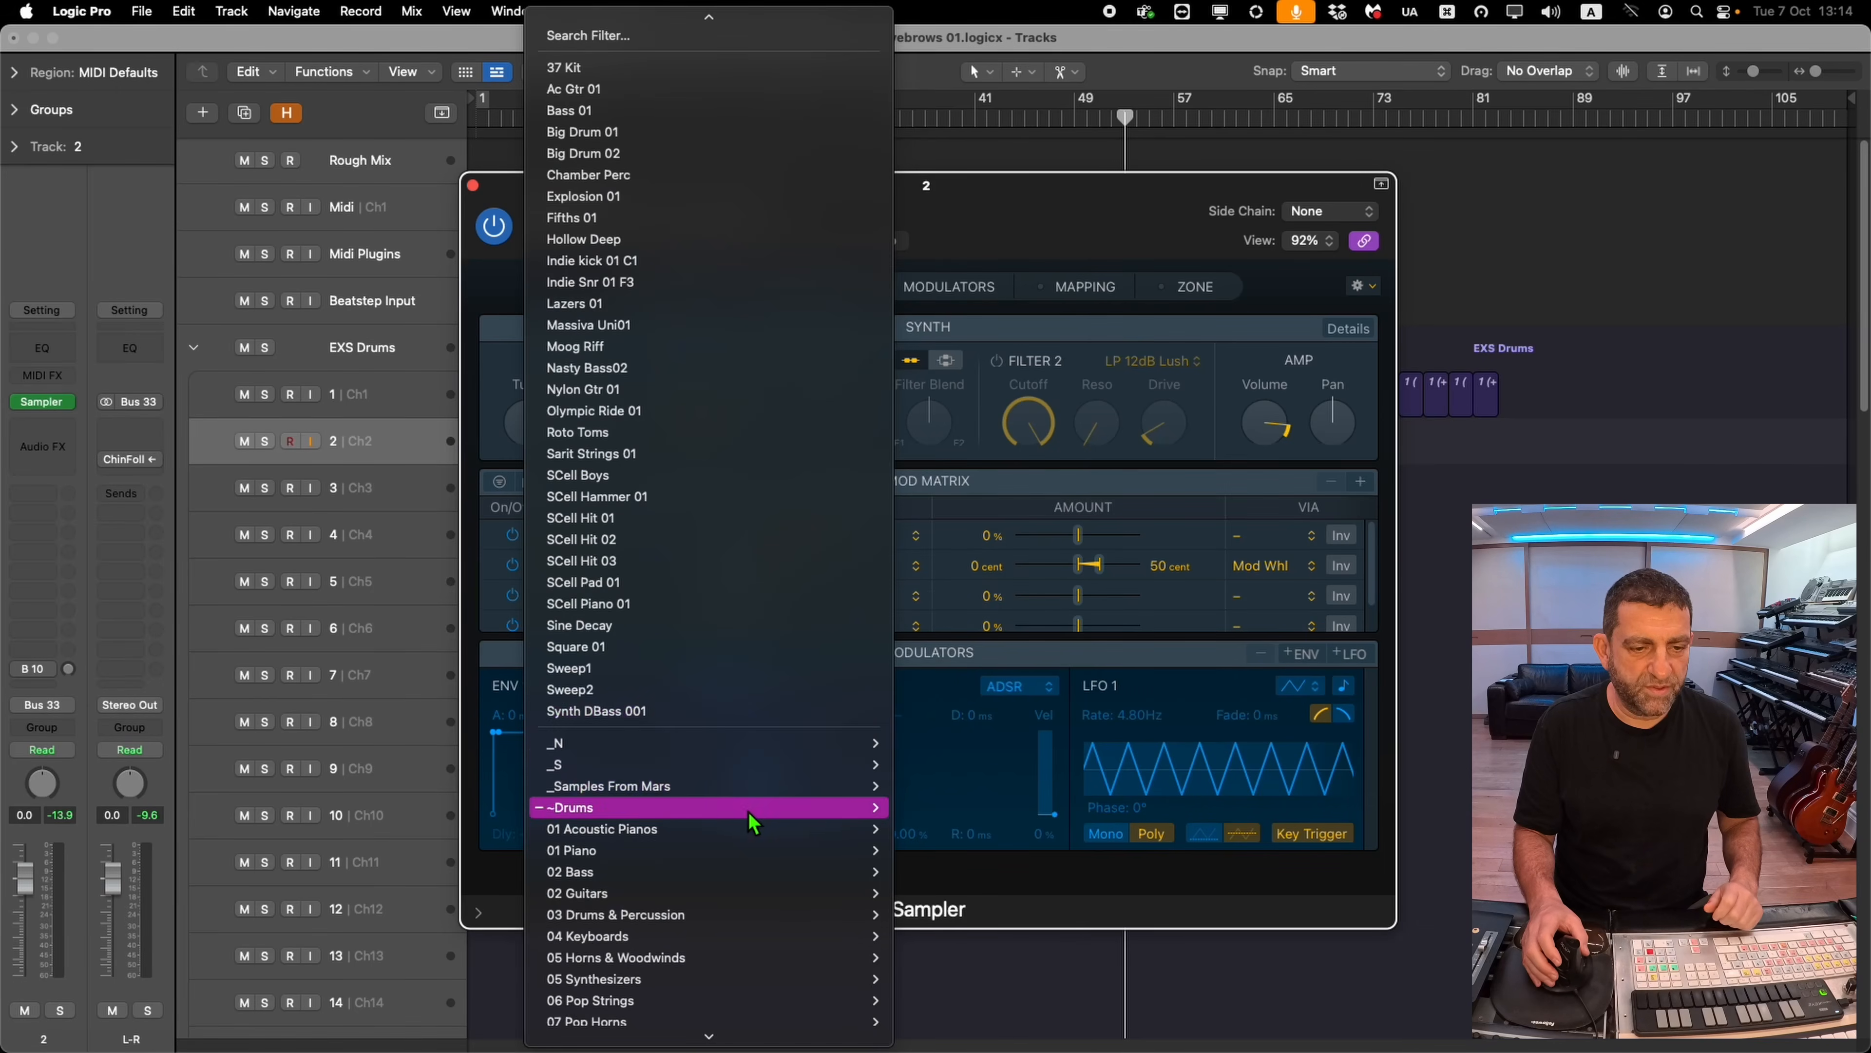
Load the 01. MCMXCIII Kit from MPC2000 Snacks From Mars into drum track 2's Sampler and move its window aside
mouse_move(741, 792)
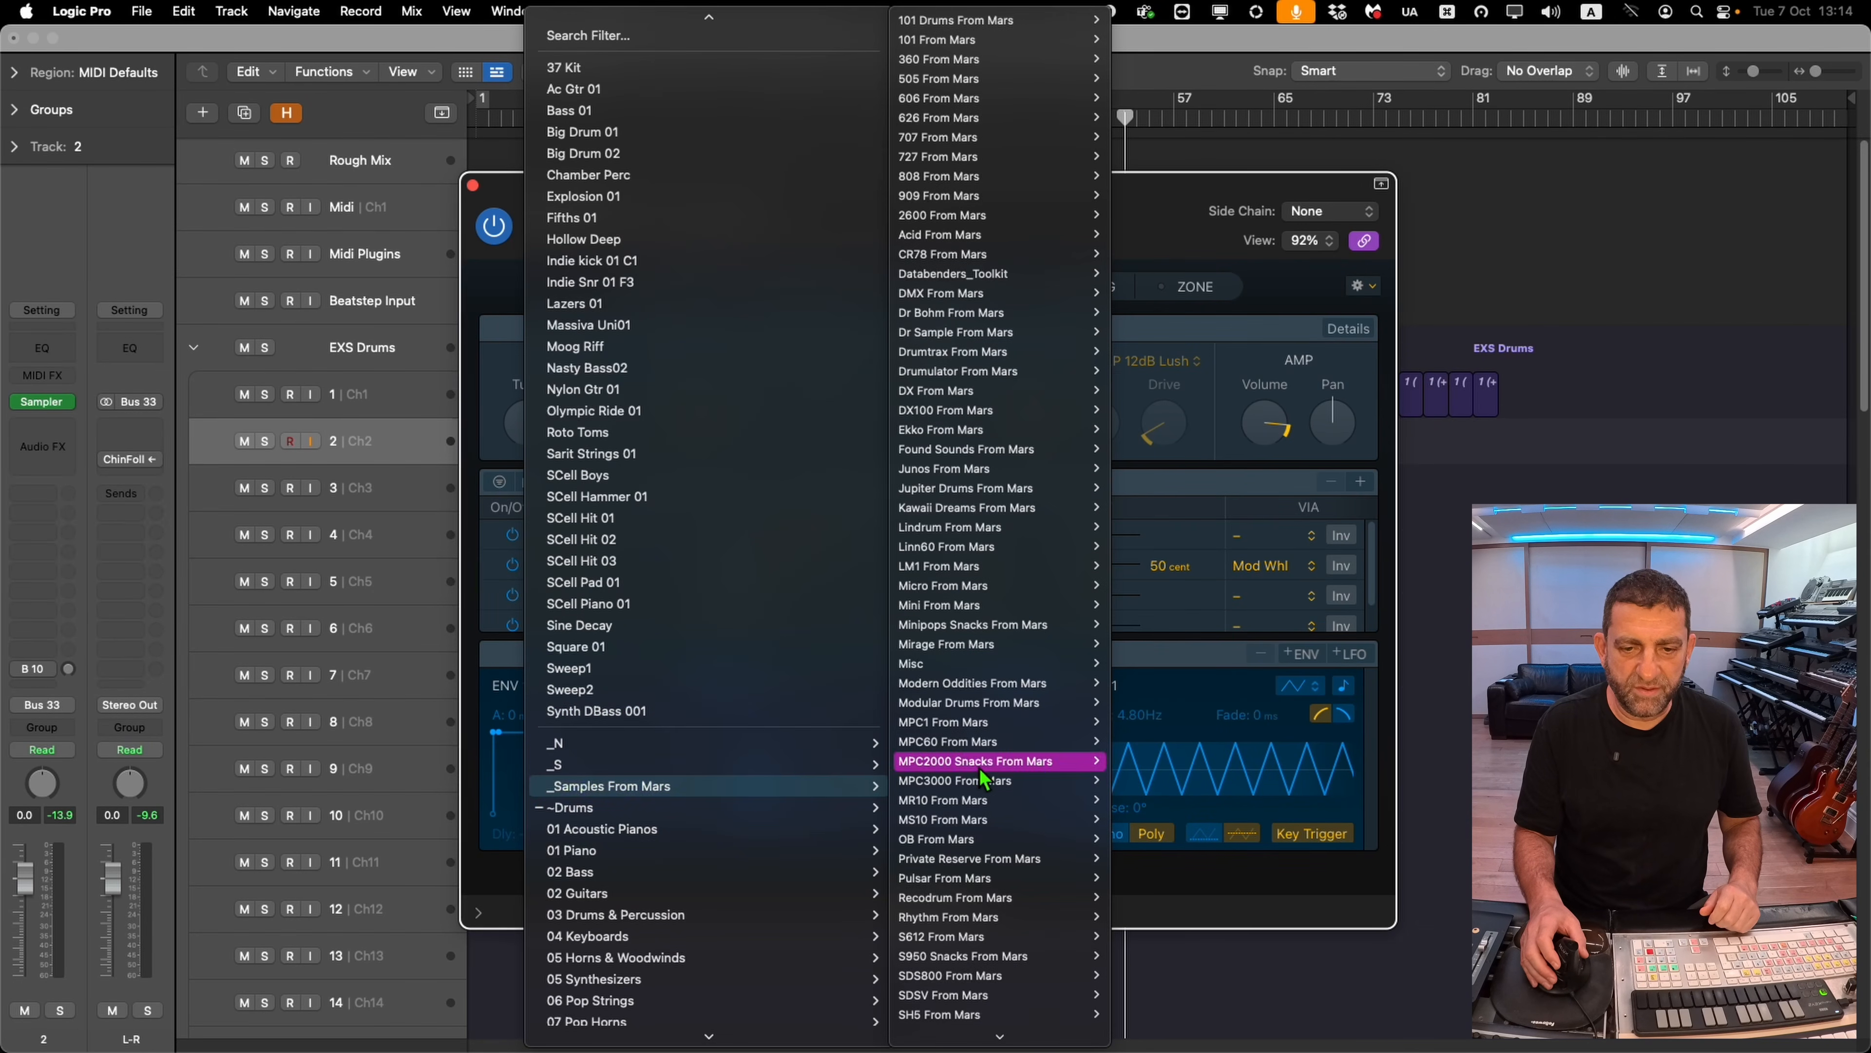
mouse_move(1087, 402)
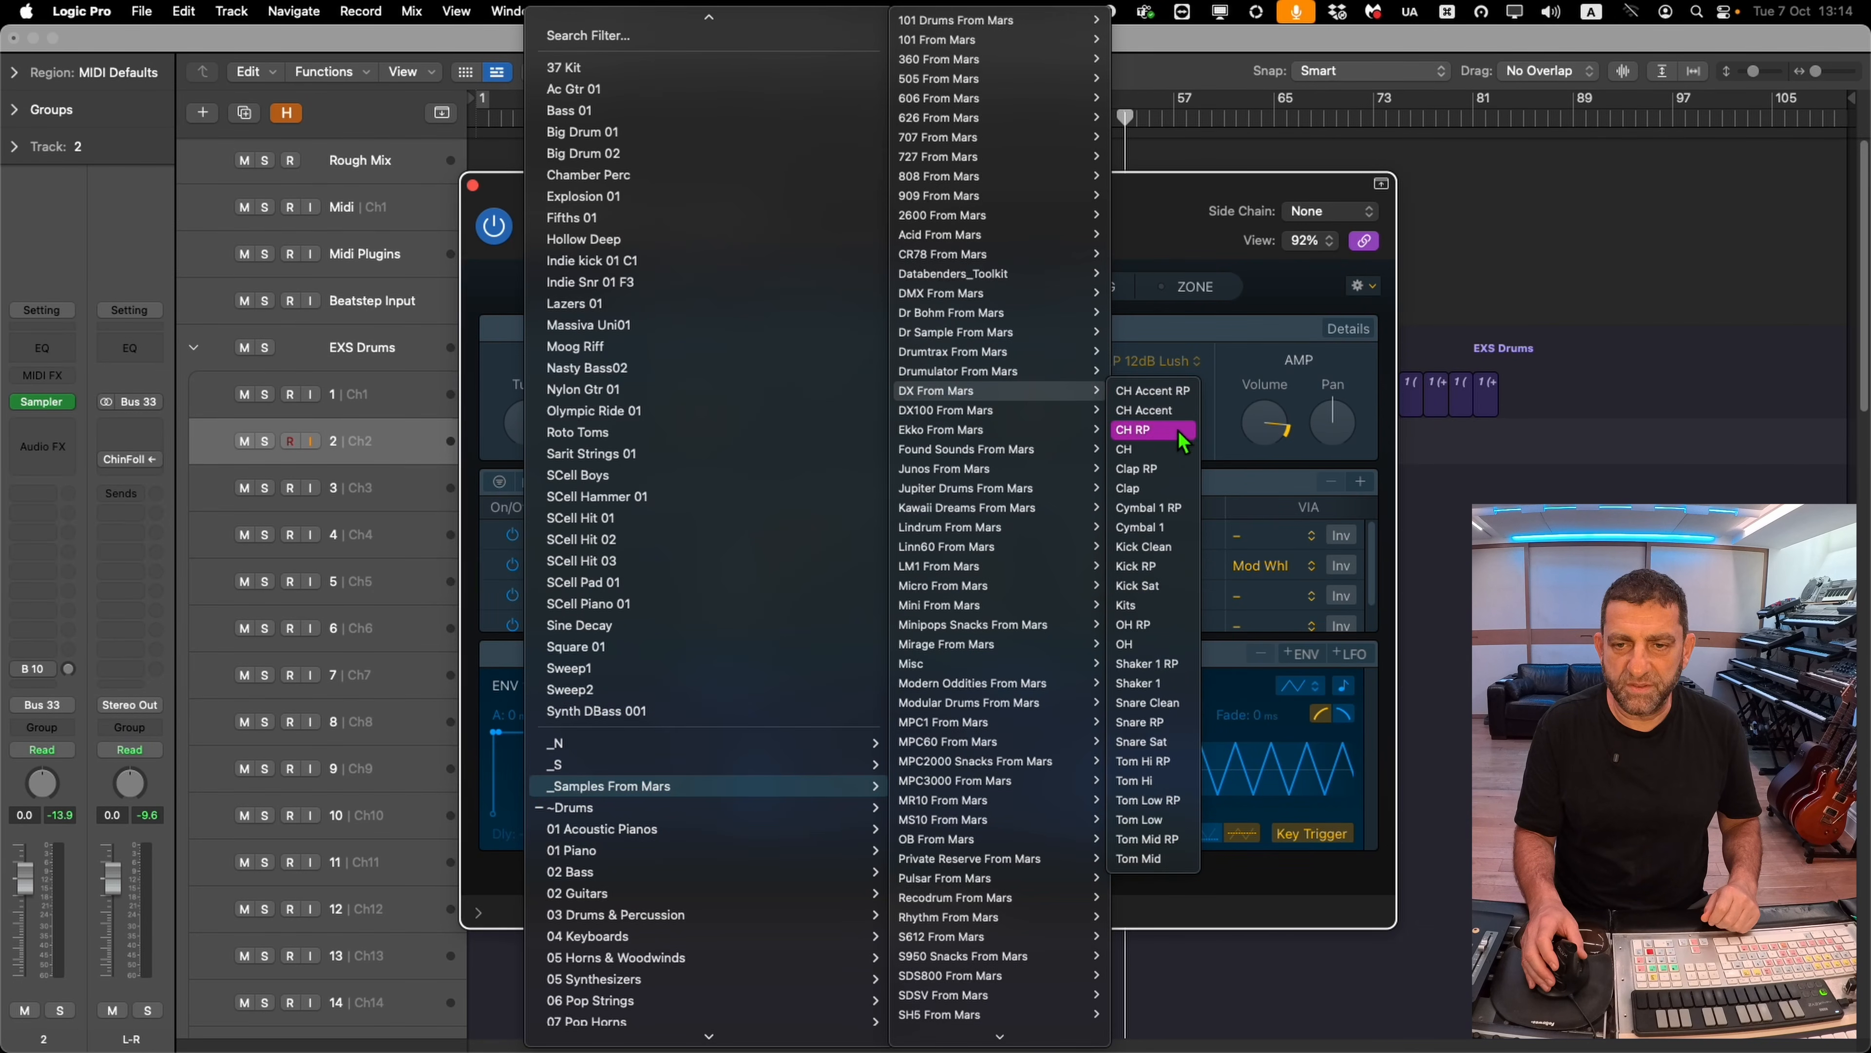
left_click(1149, 430)
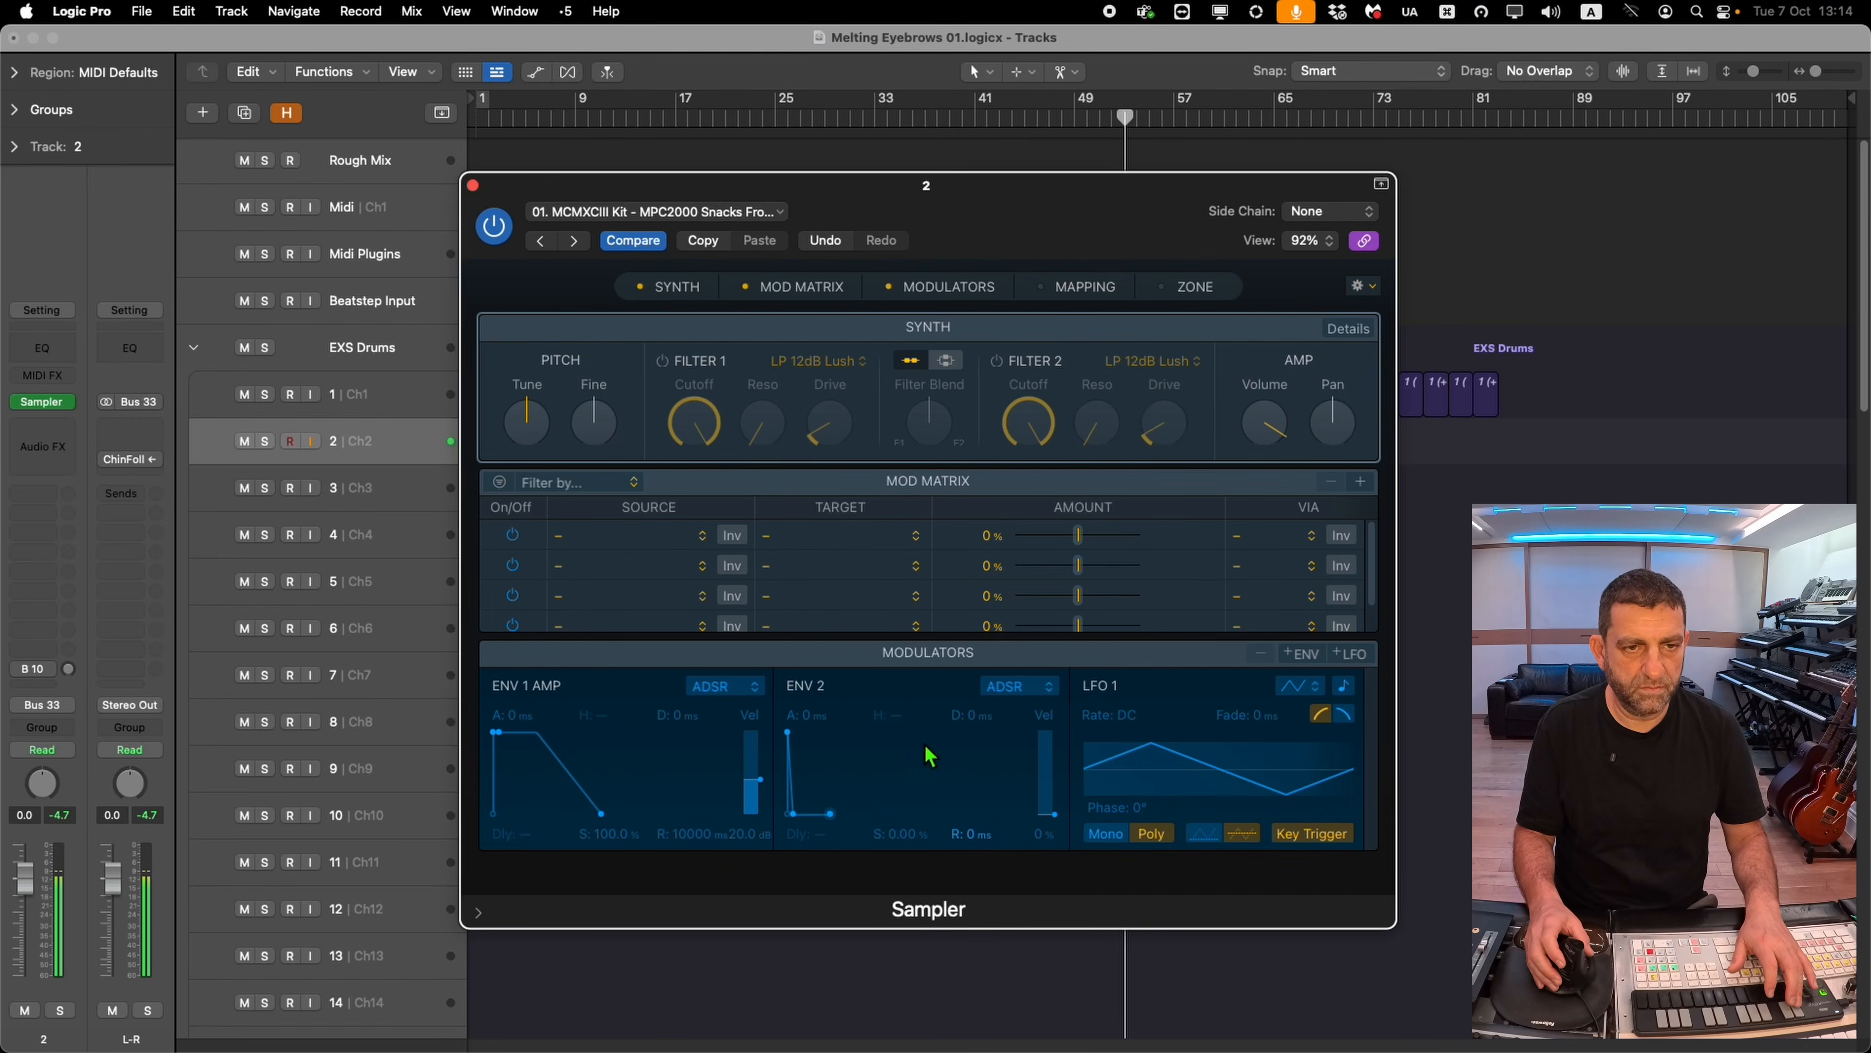
left_click_drag(734, 192, 823, 188)
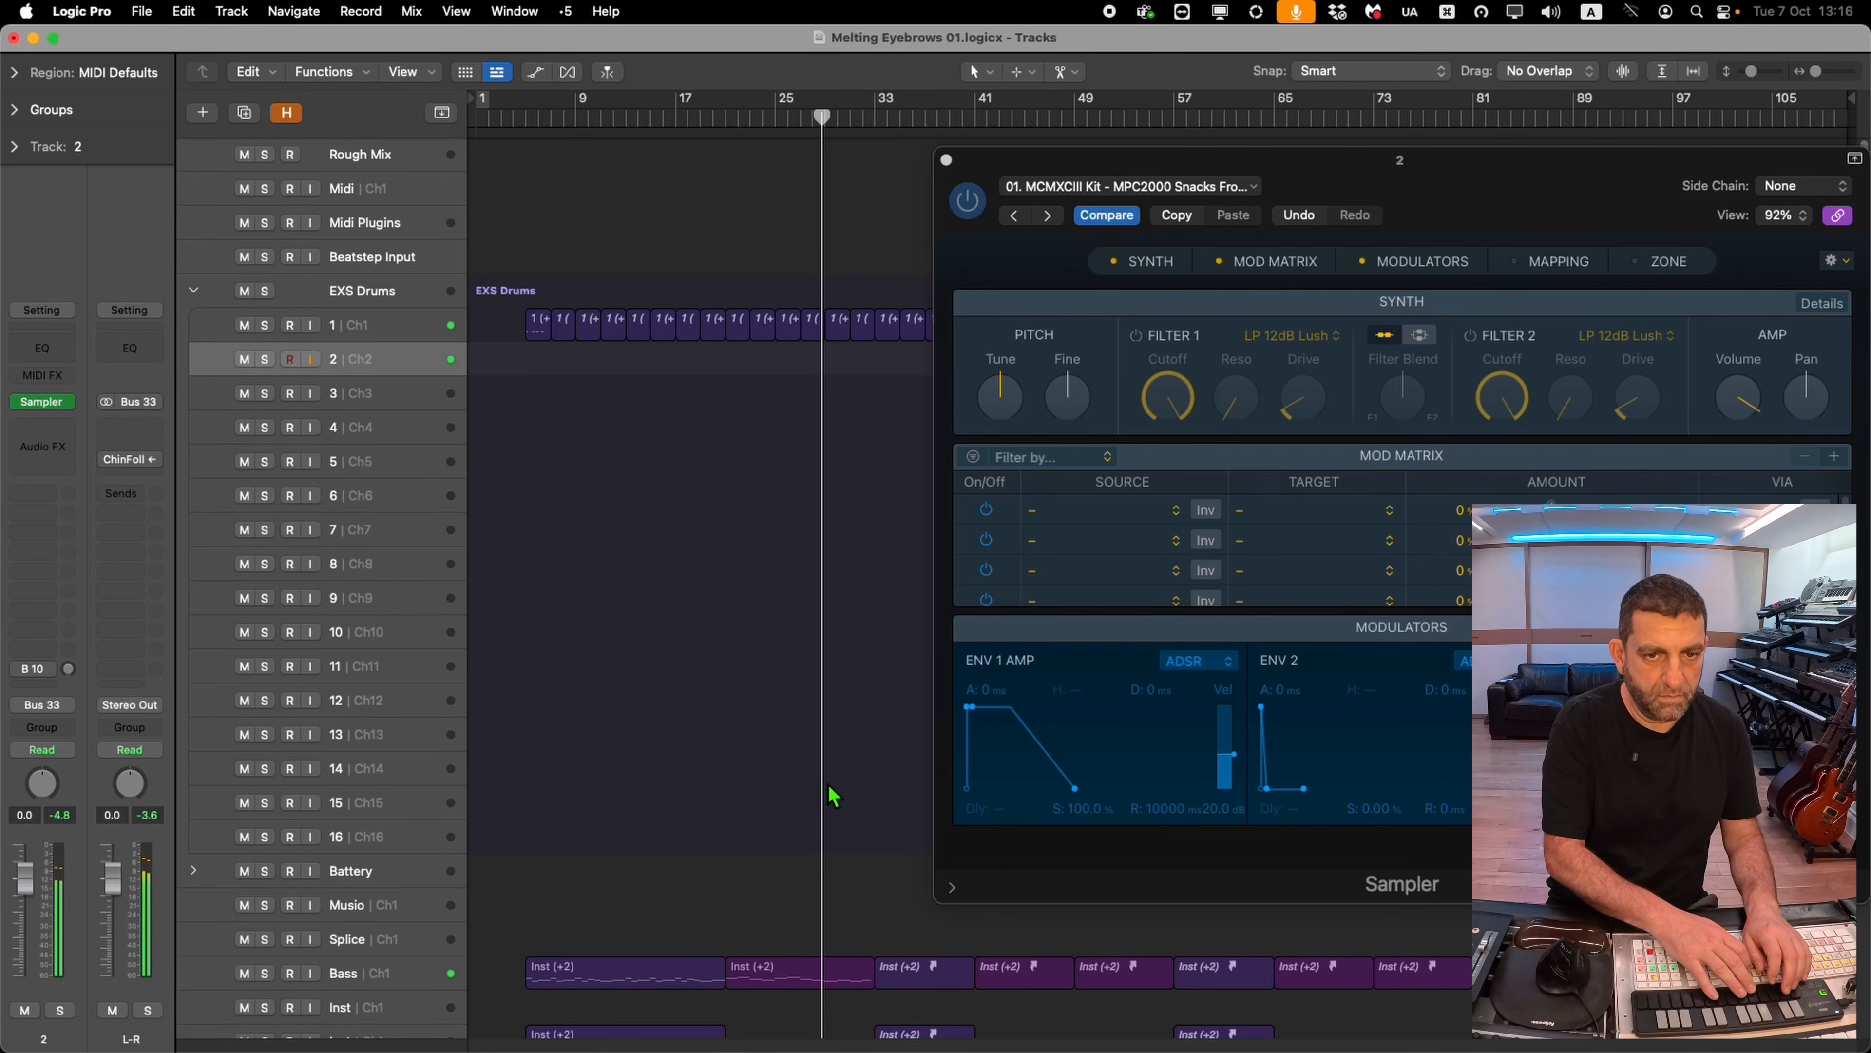
Select another EXS drum track, open its Sampler instrument and move the Sampler window up
key("shift+r")
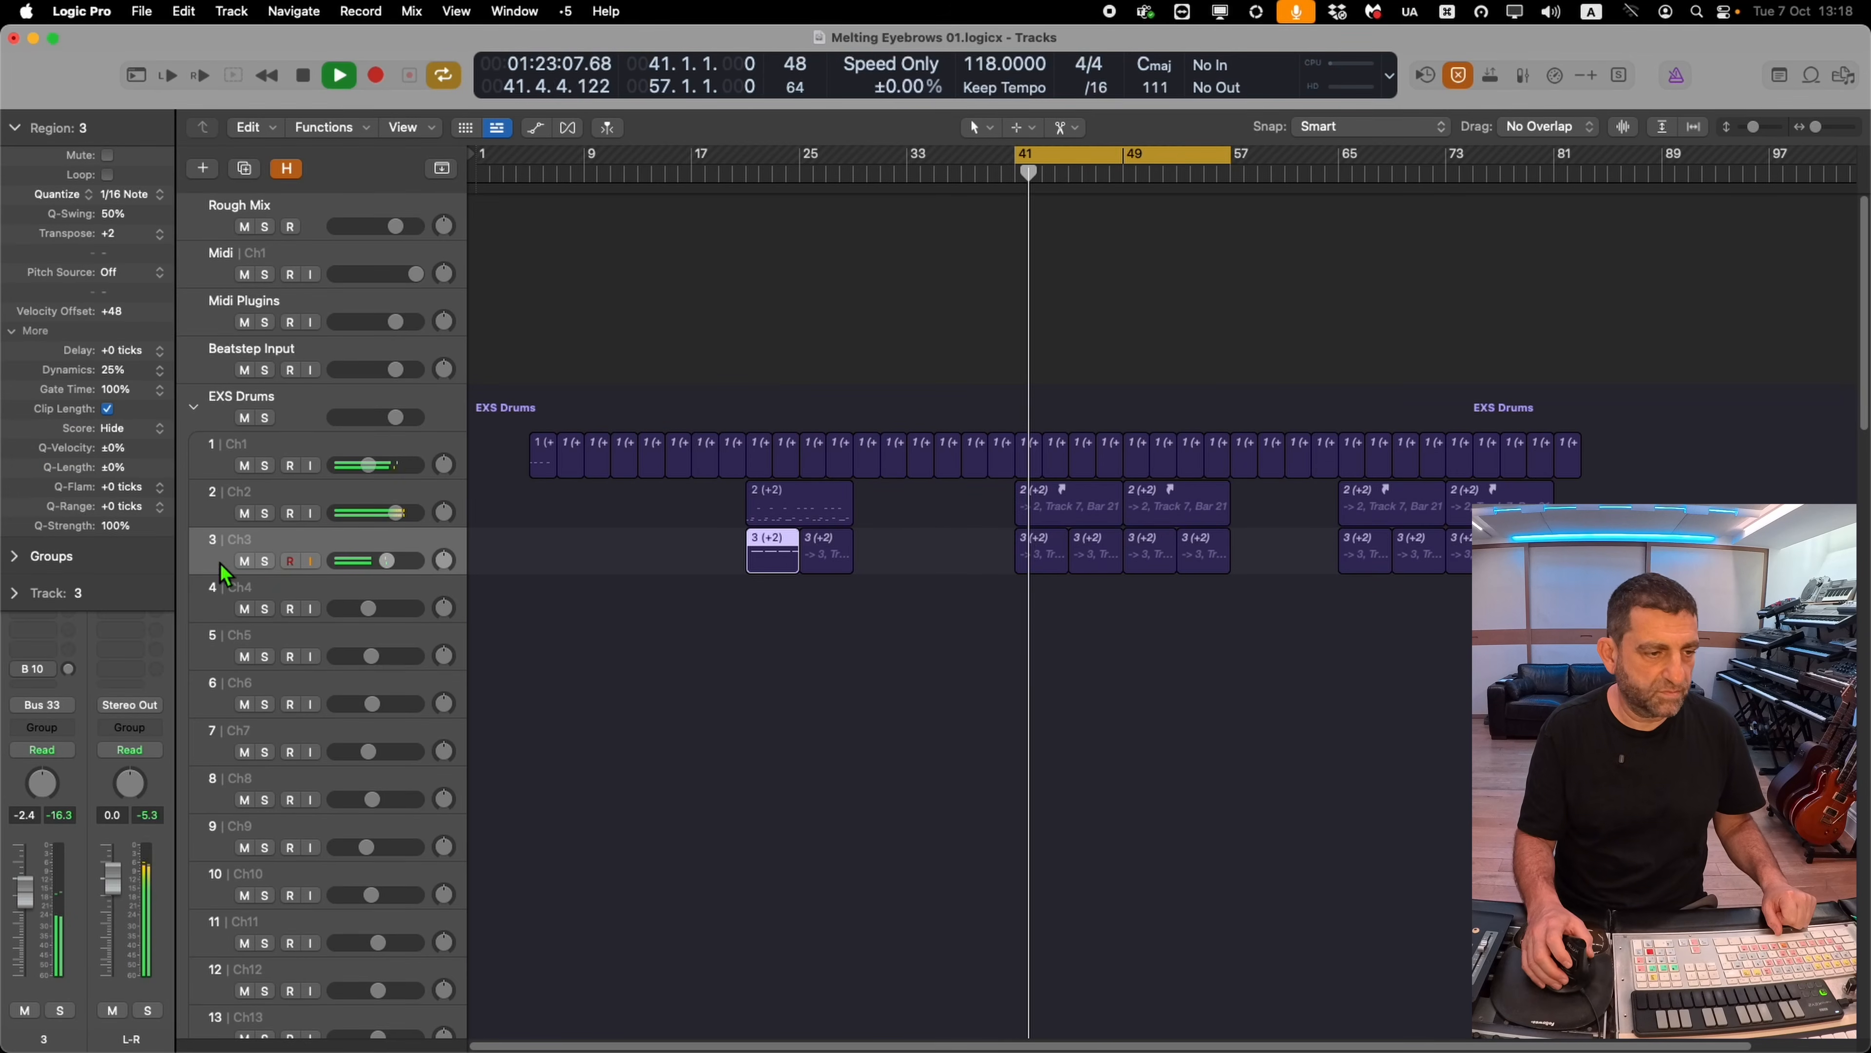
left_click(16, 128)
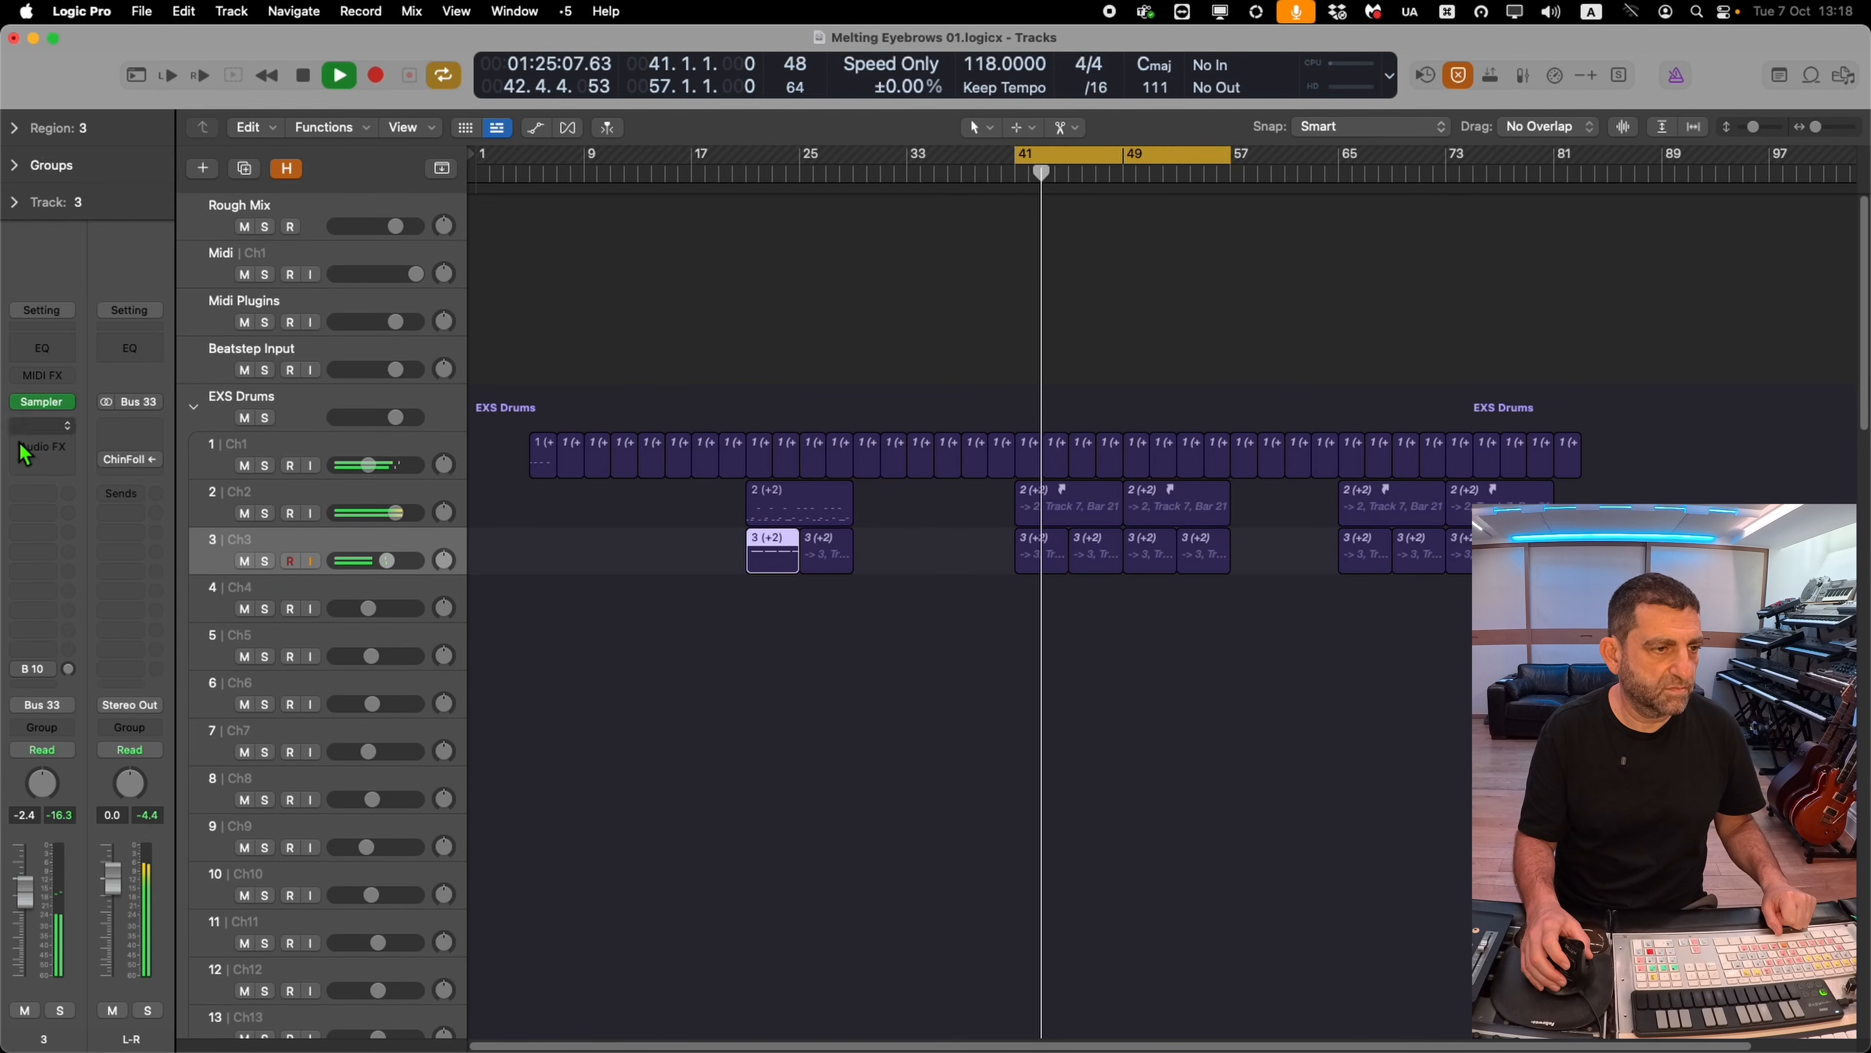
left_click(47, 406)
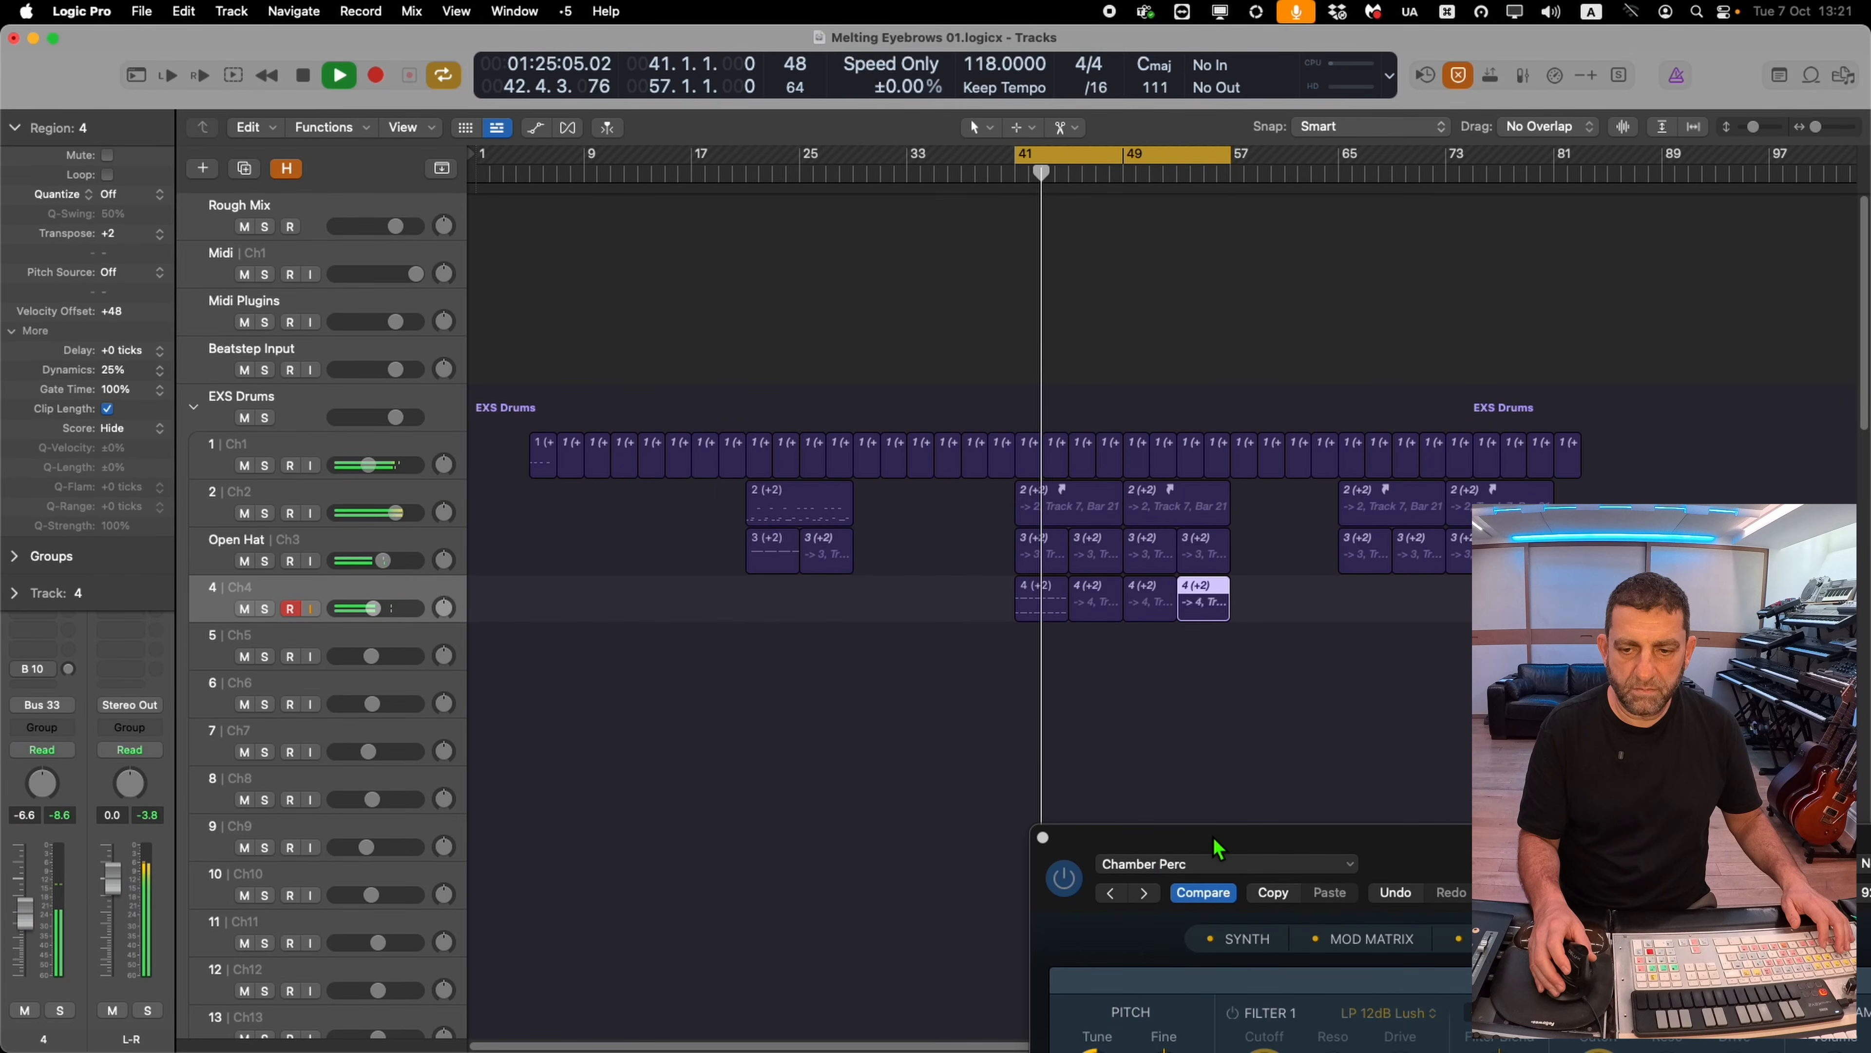
left_click_drag(1216, 847, 789, 258)
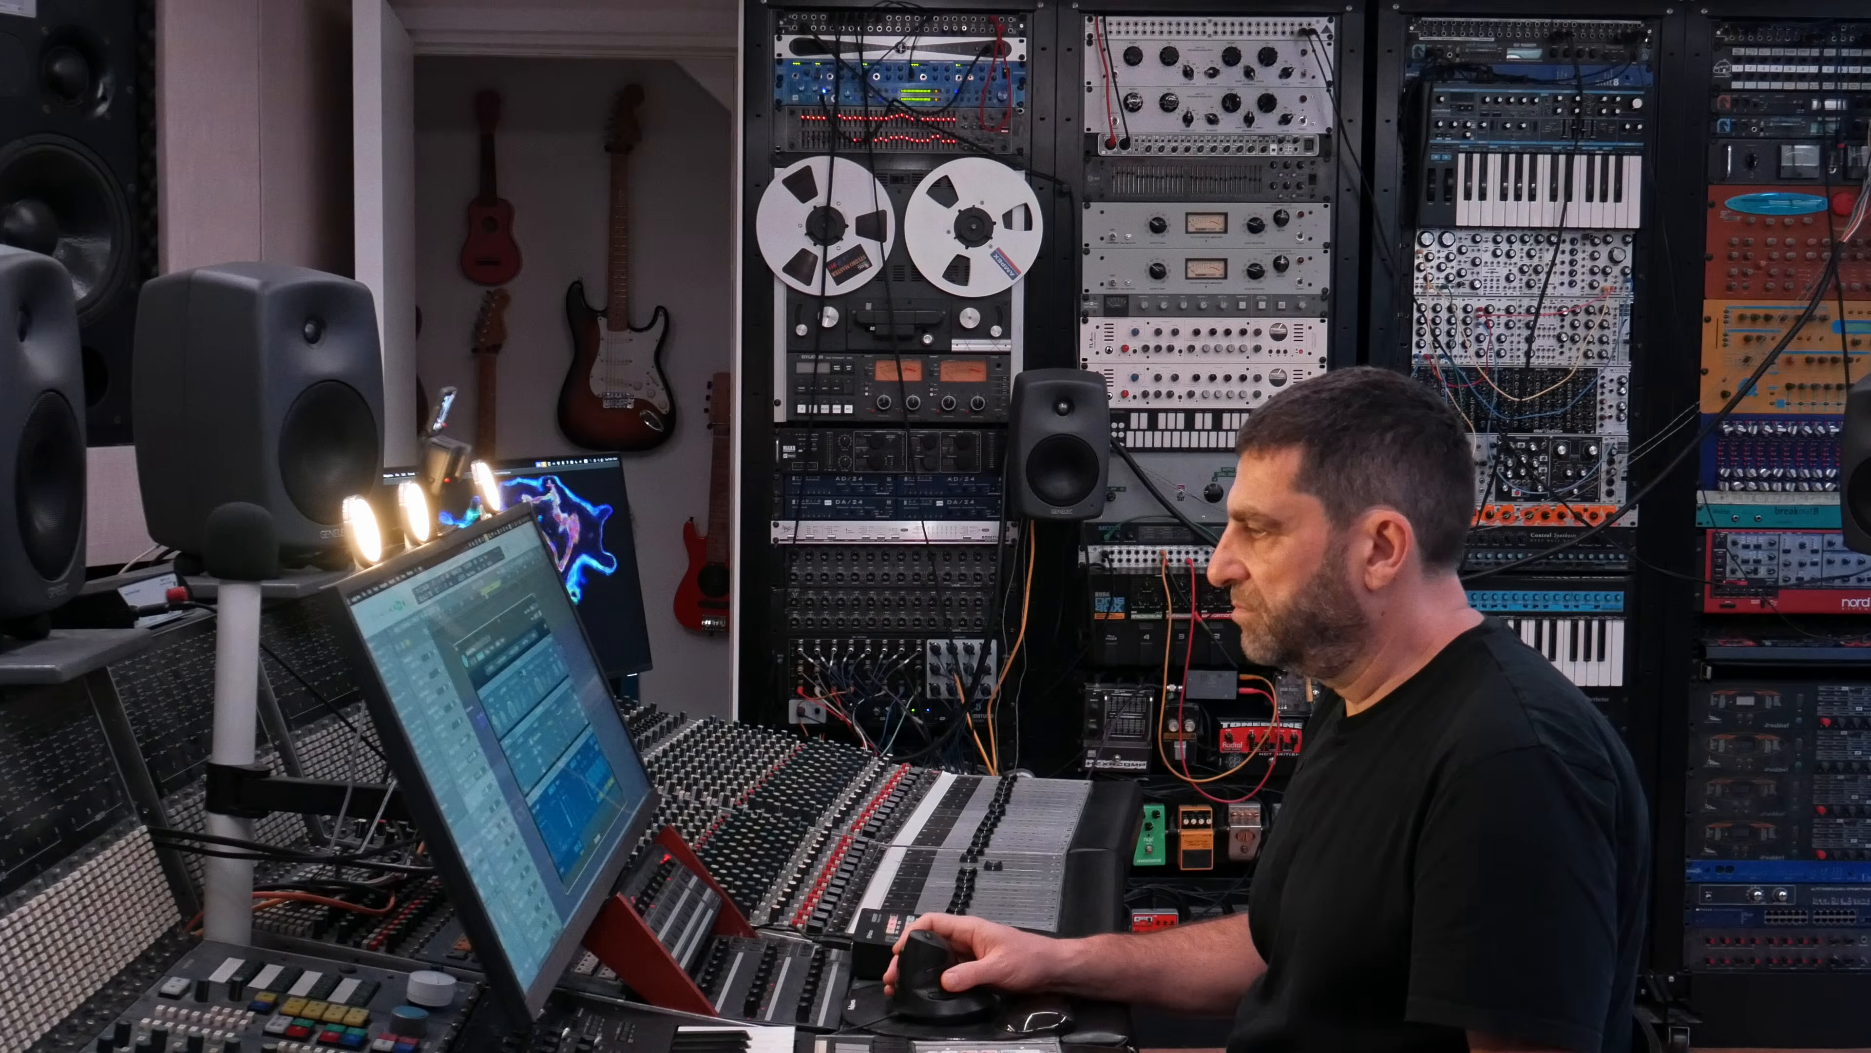
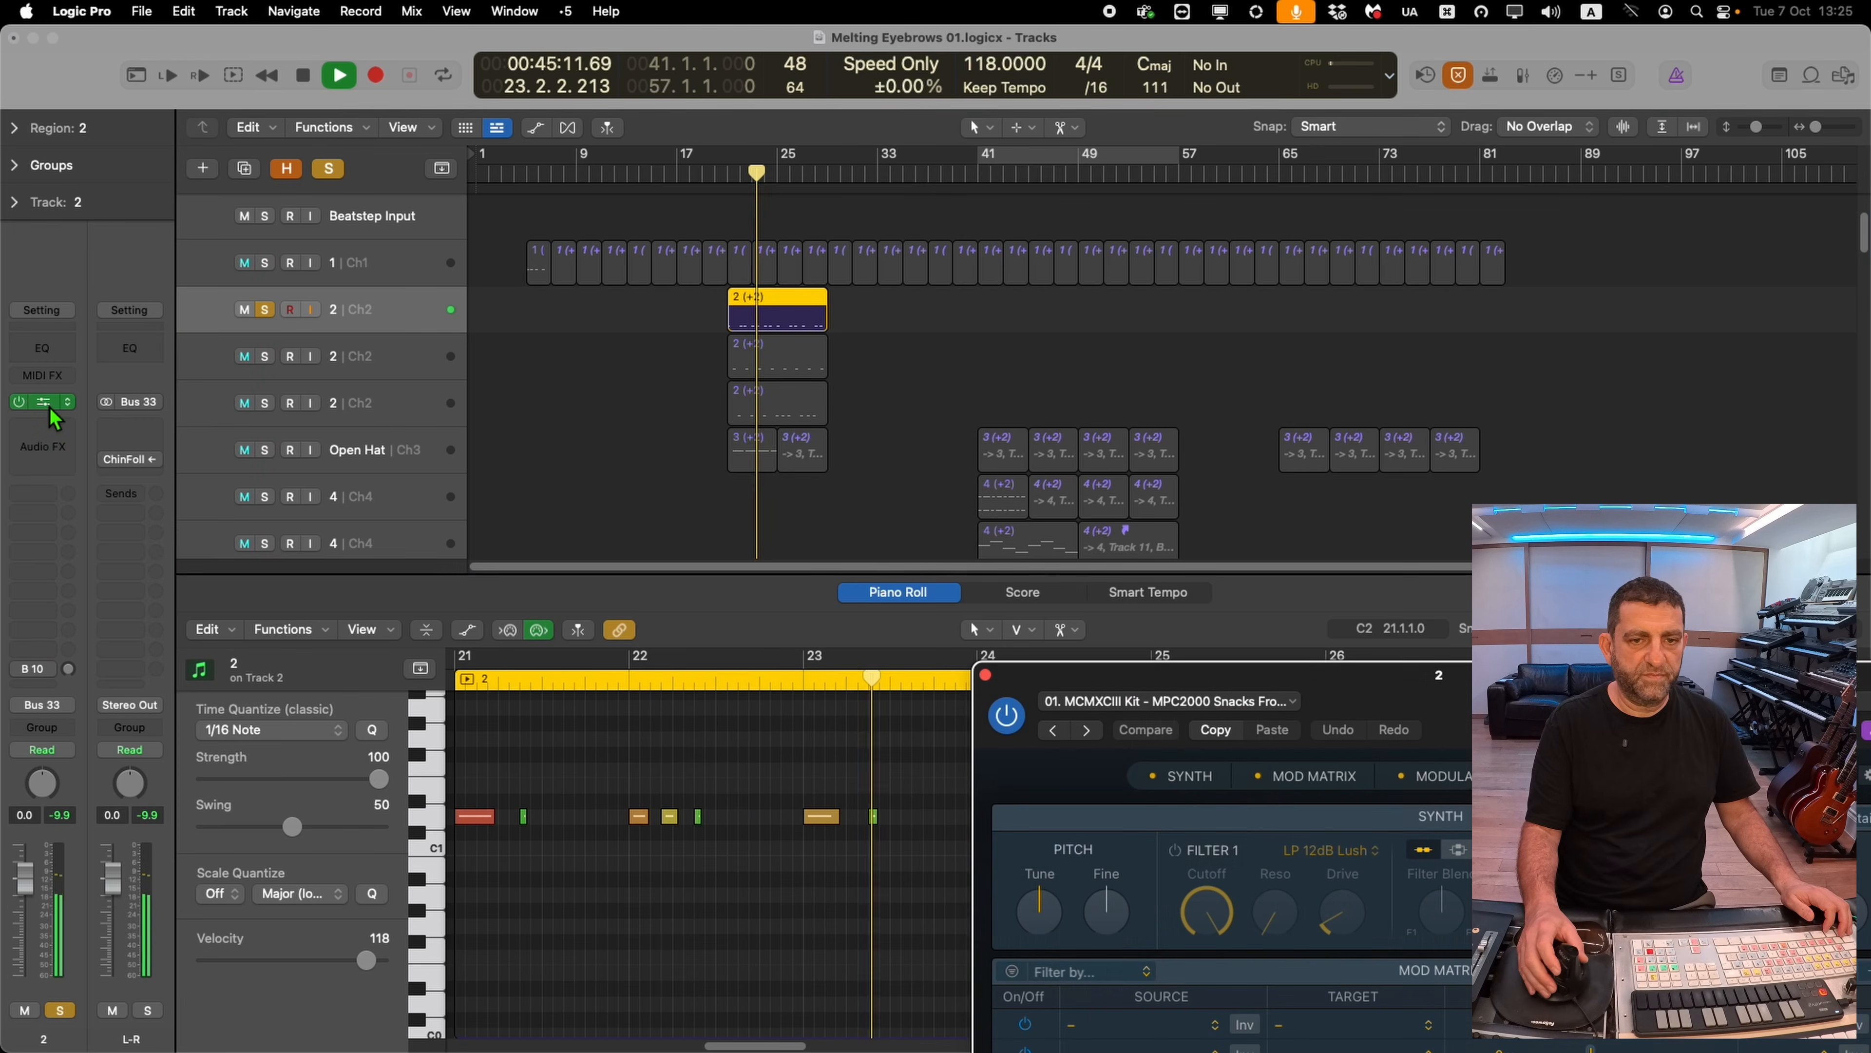
Tweak a setting in drum track 2's Sampler and lengthen its amp envelope attack slightly
left_click_drag(1044, 946, 1039, 967)
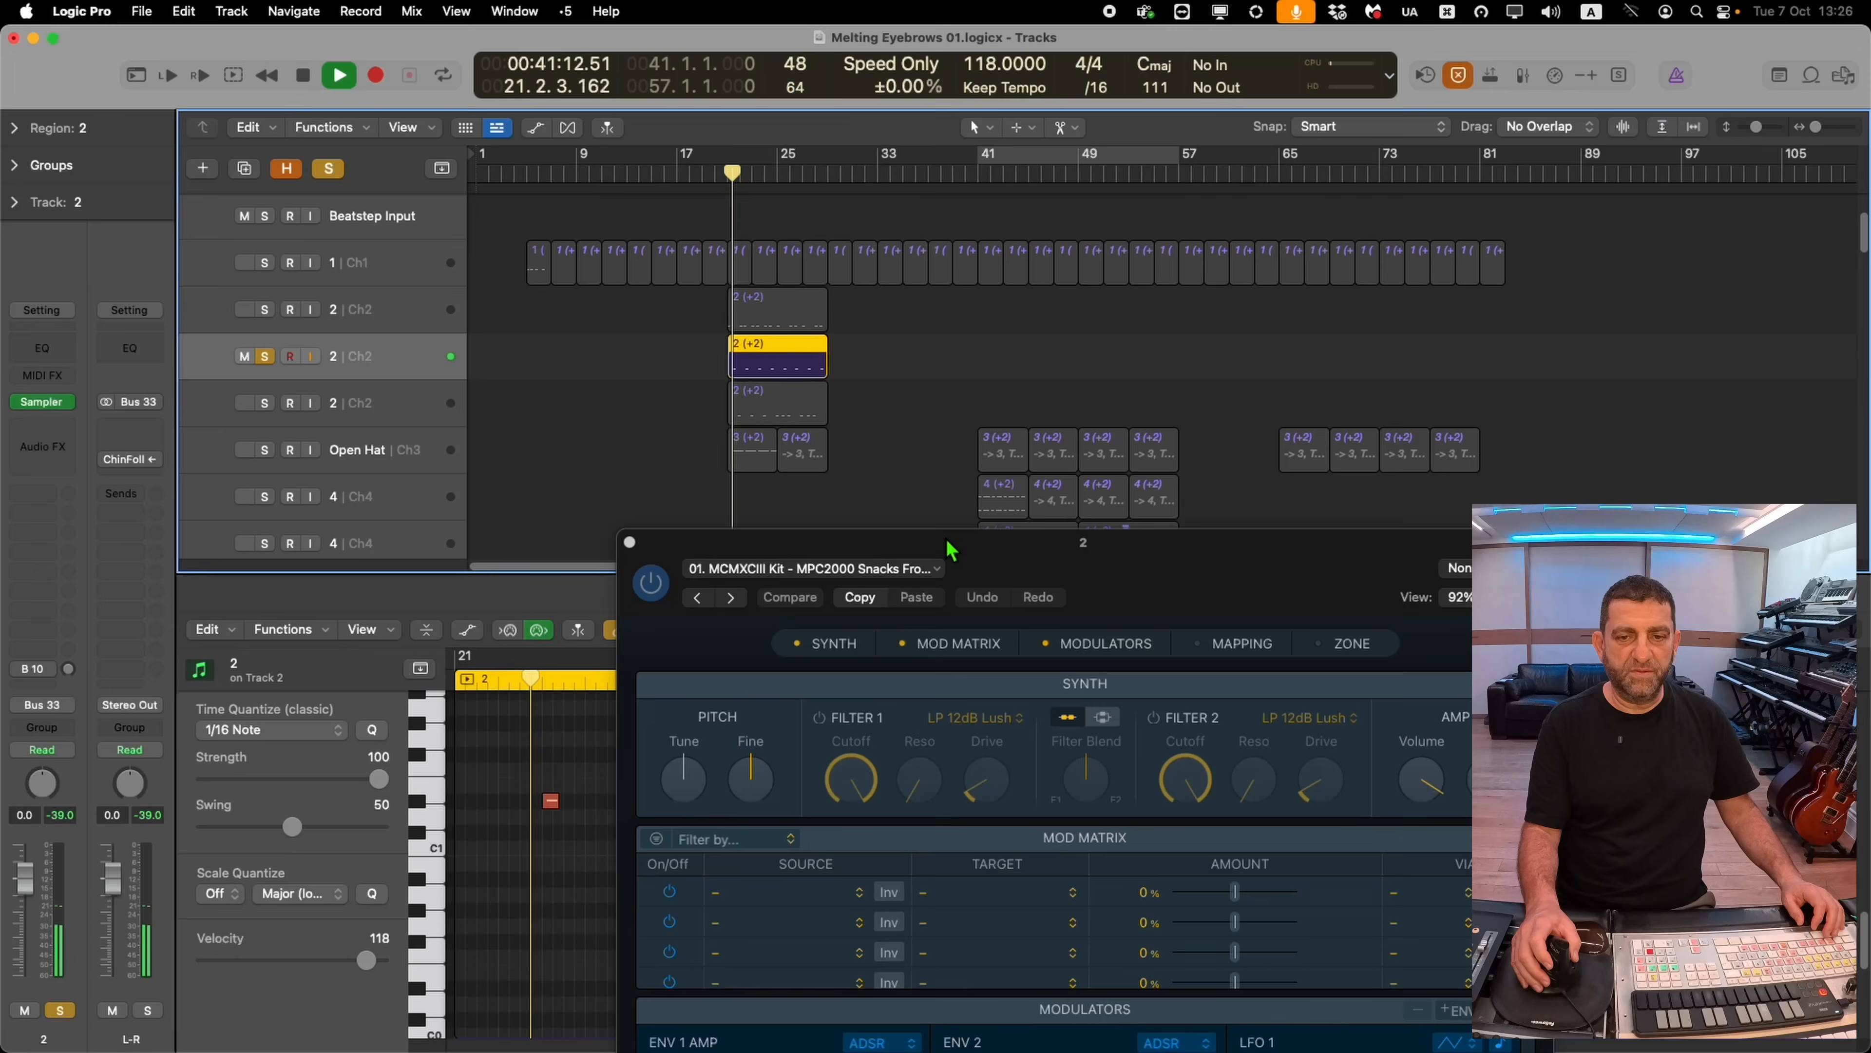
left_click_drag(950, 549, 764, 155)
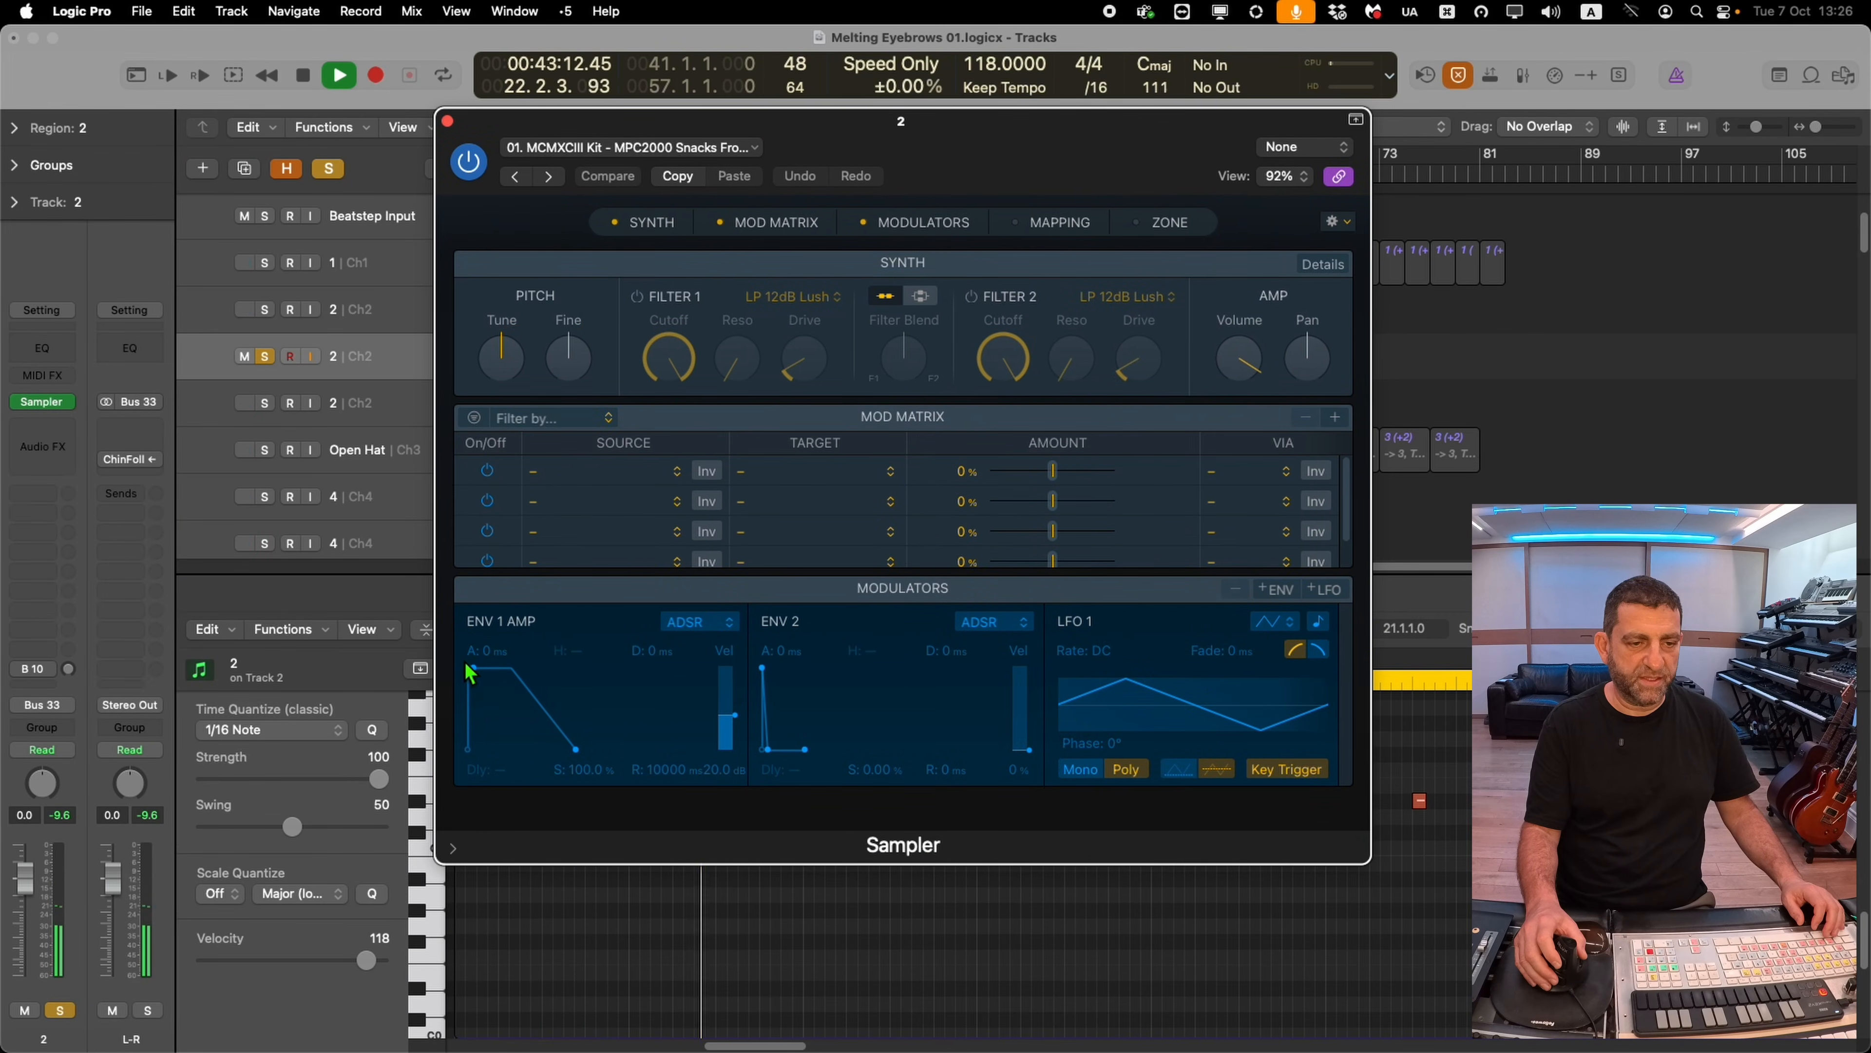
left_click_drag(471, 668, 482, 669)
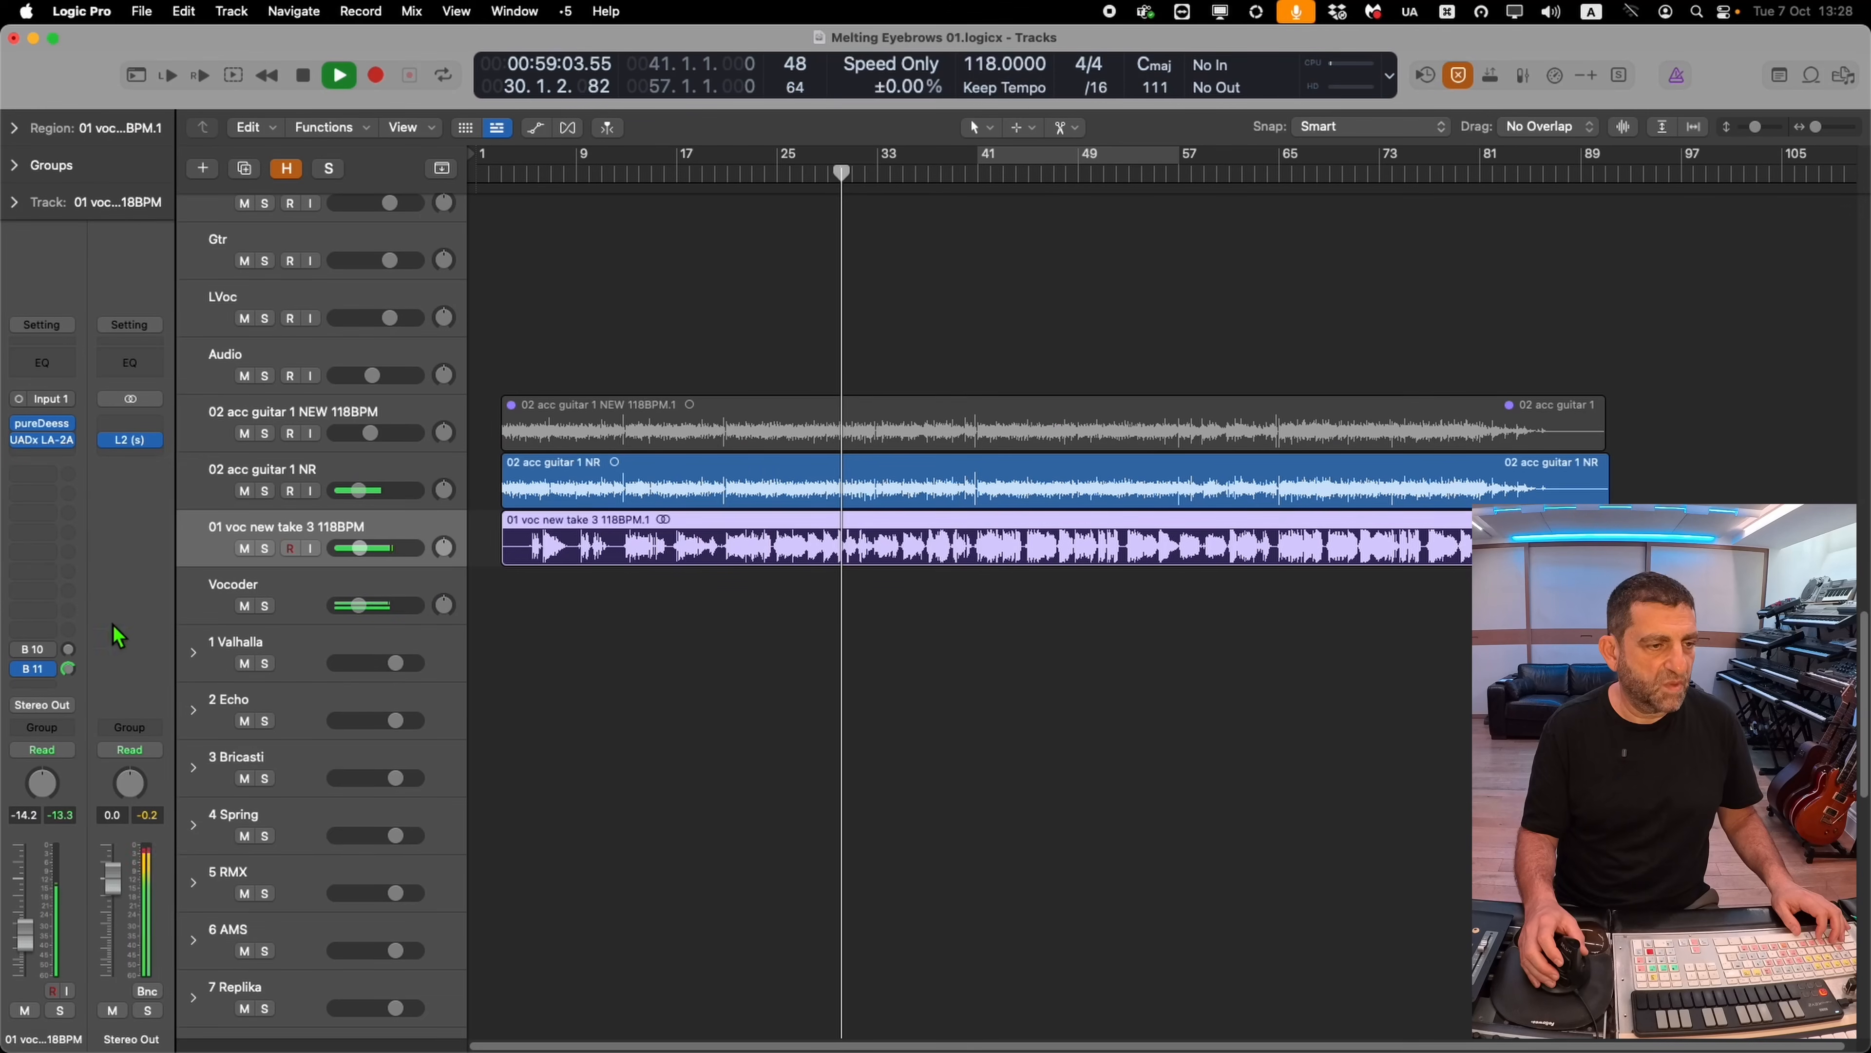
Add a send from the 01 voc new take 3 track to Bus 3
left_click(50, 474)
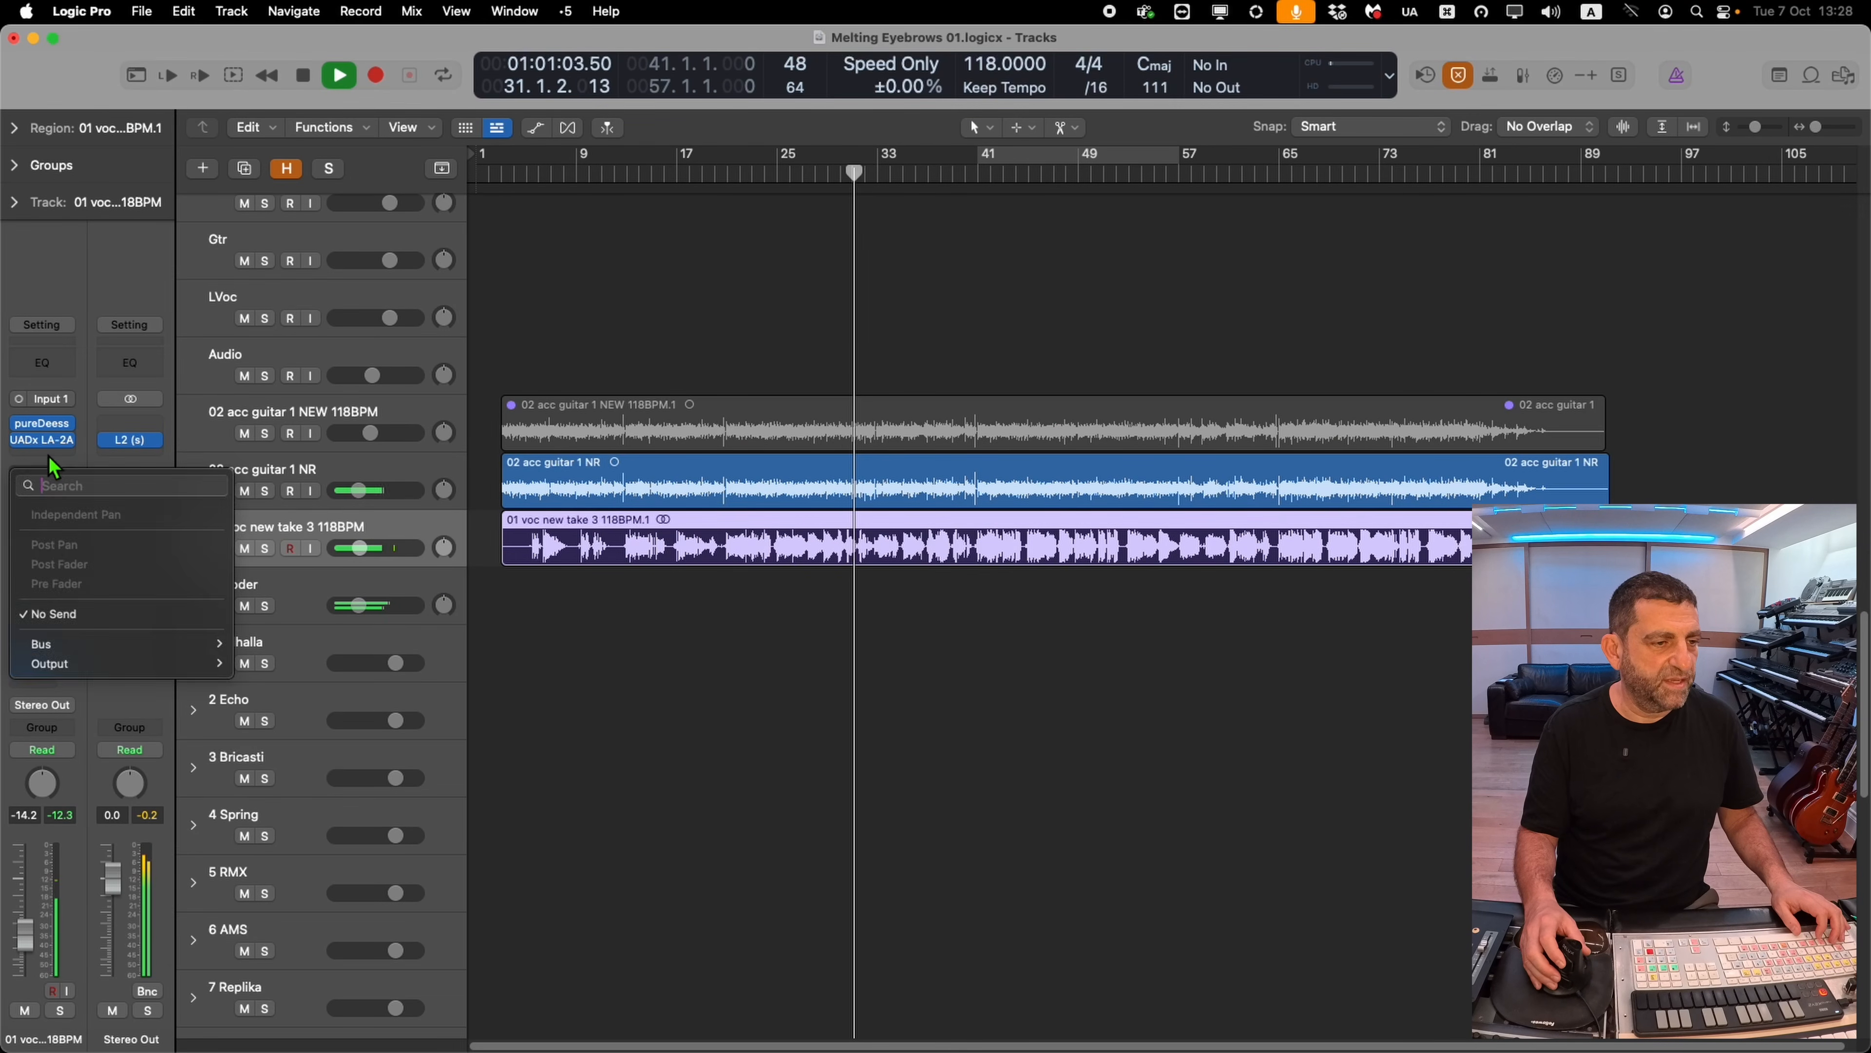
left_click(48, 455)
left_click(48, 515)
Switch the Magic7 reverb on the L R track to the SAINT GEROLD - 3.0 SEC preset
mouse_move(114, 682)
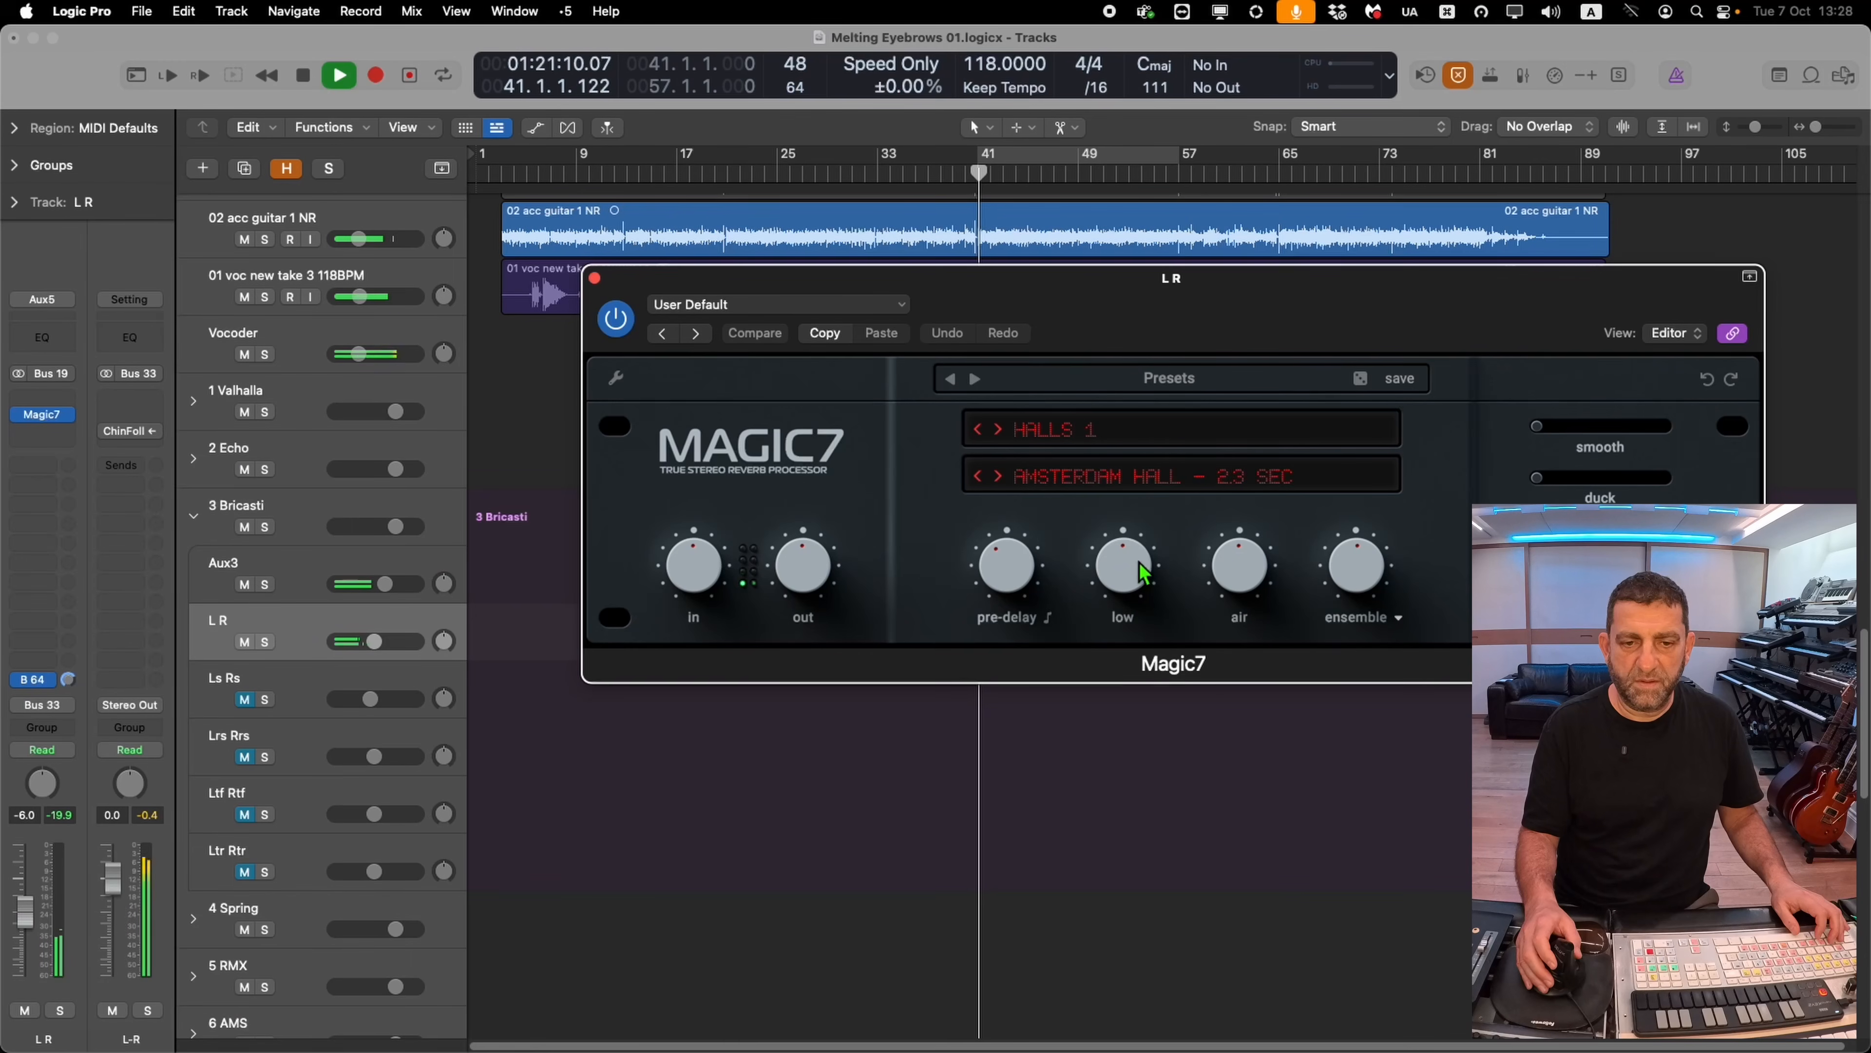
left_click(1101, 472)
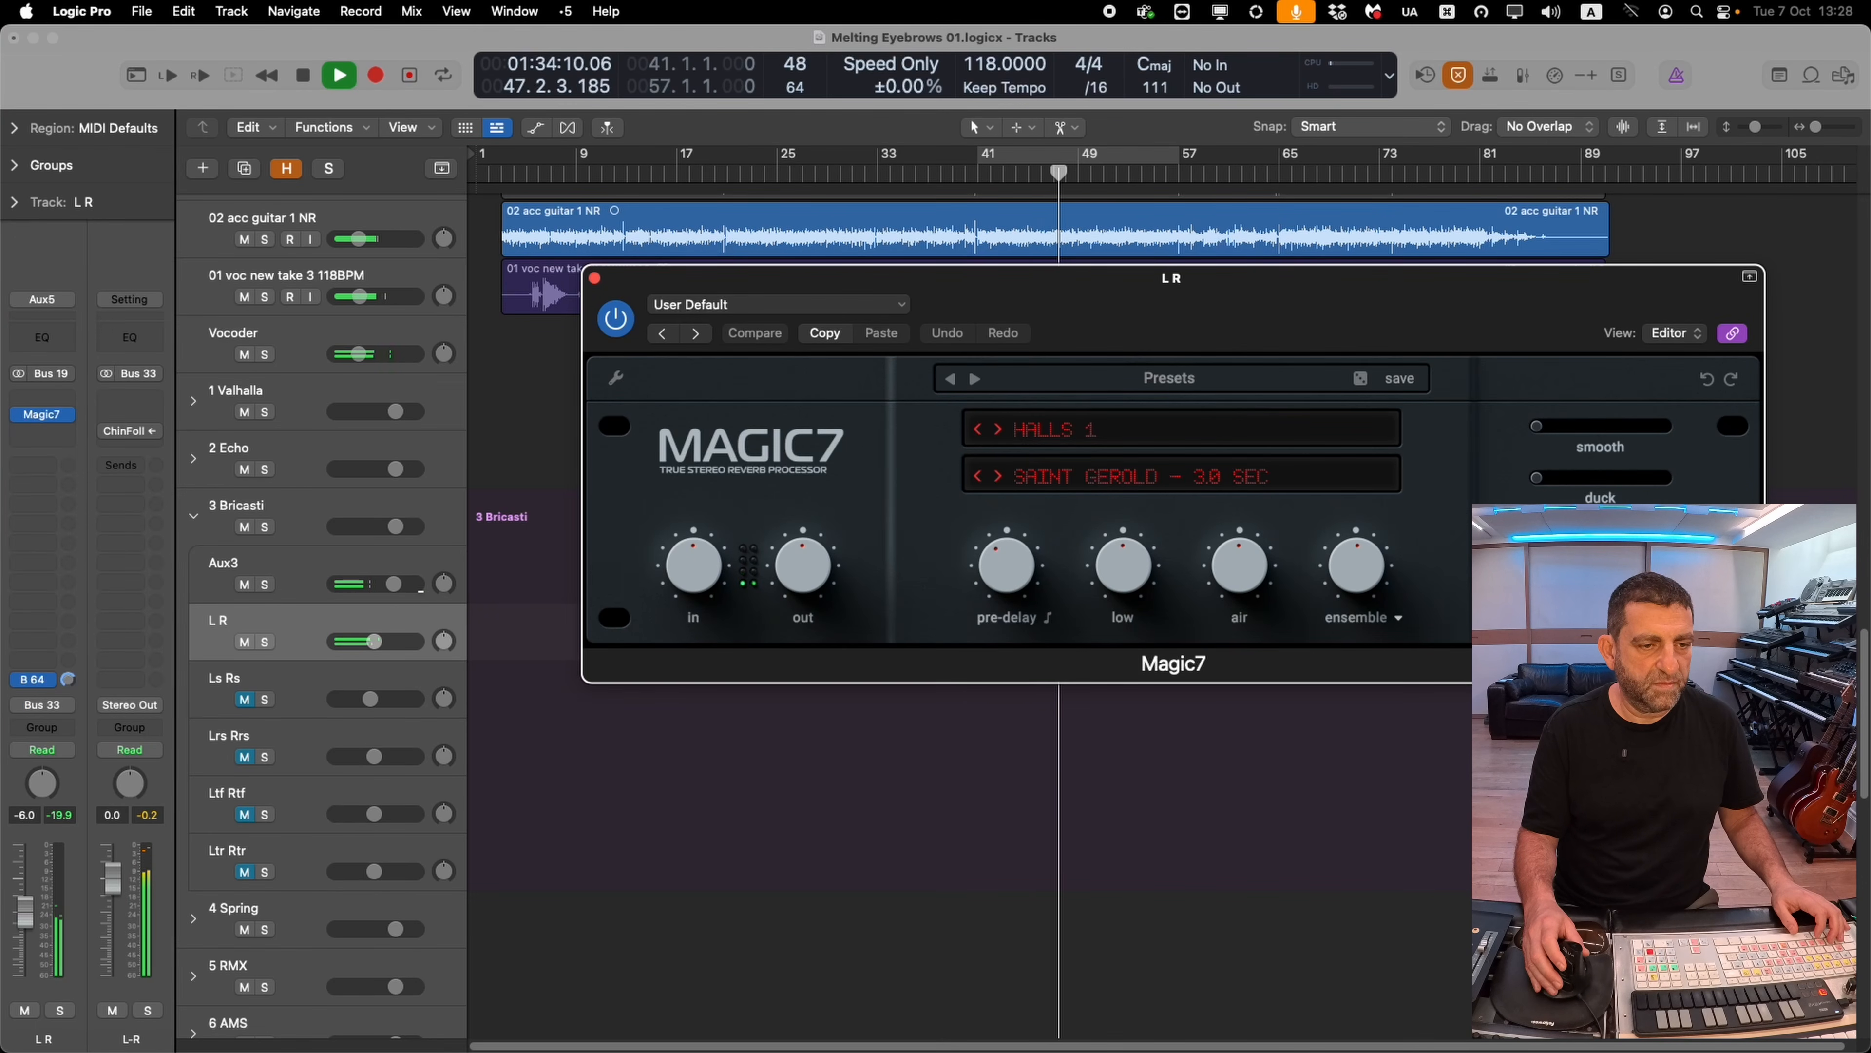
Insert an Abbey Road RS124 (s) compressor on track 1 and set its left mix to about 74.8
left_click(486, 606)
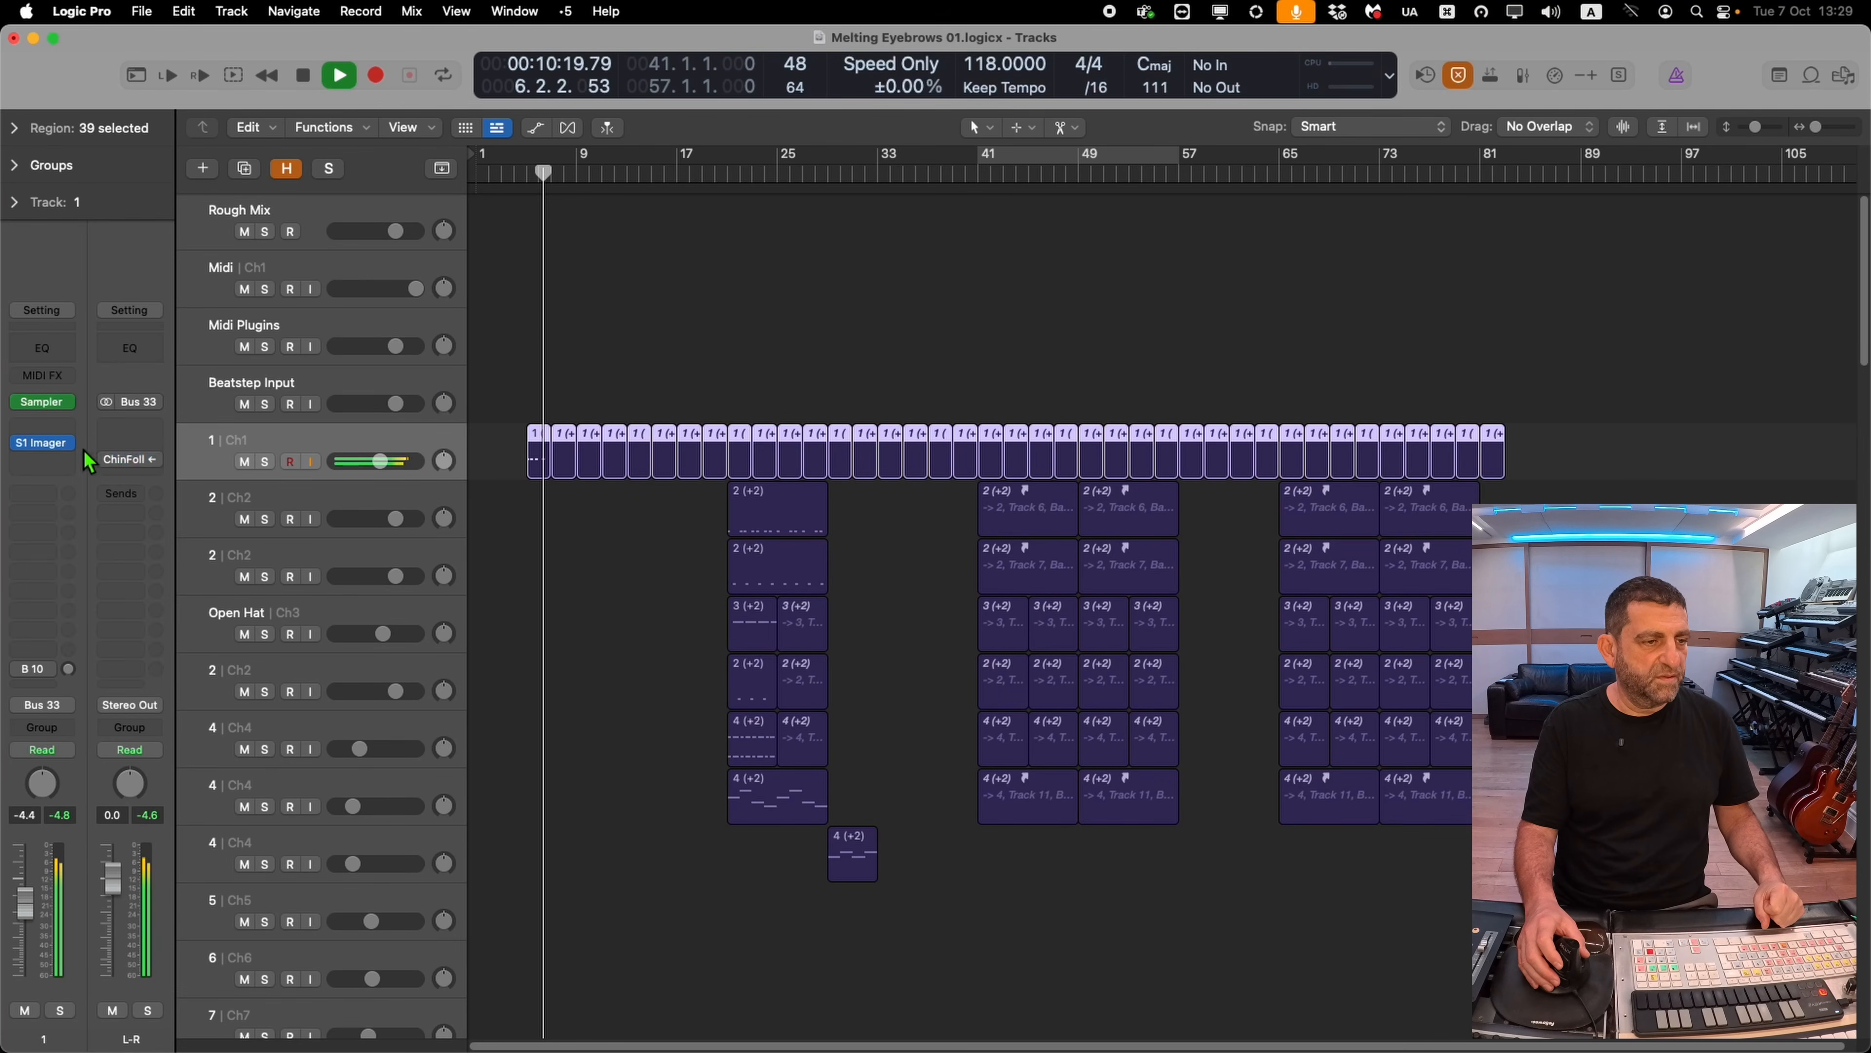
left_click(66, 459)
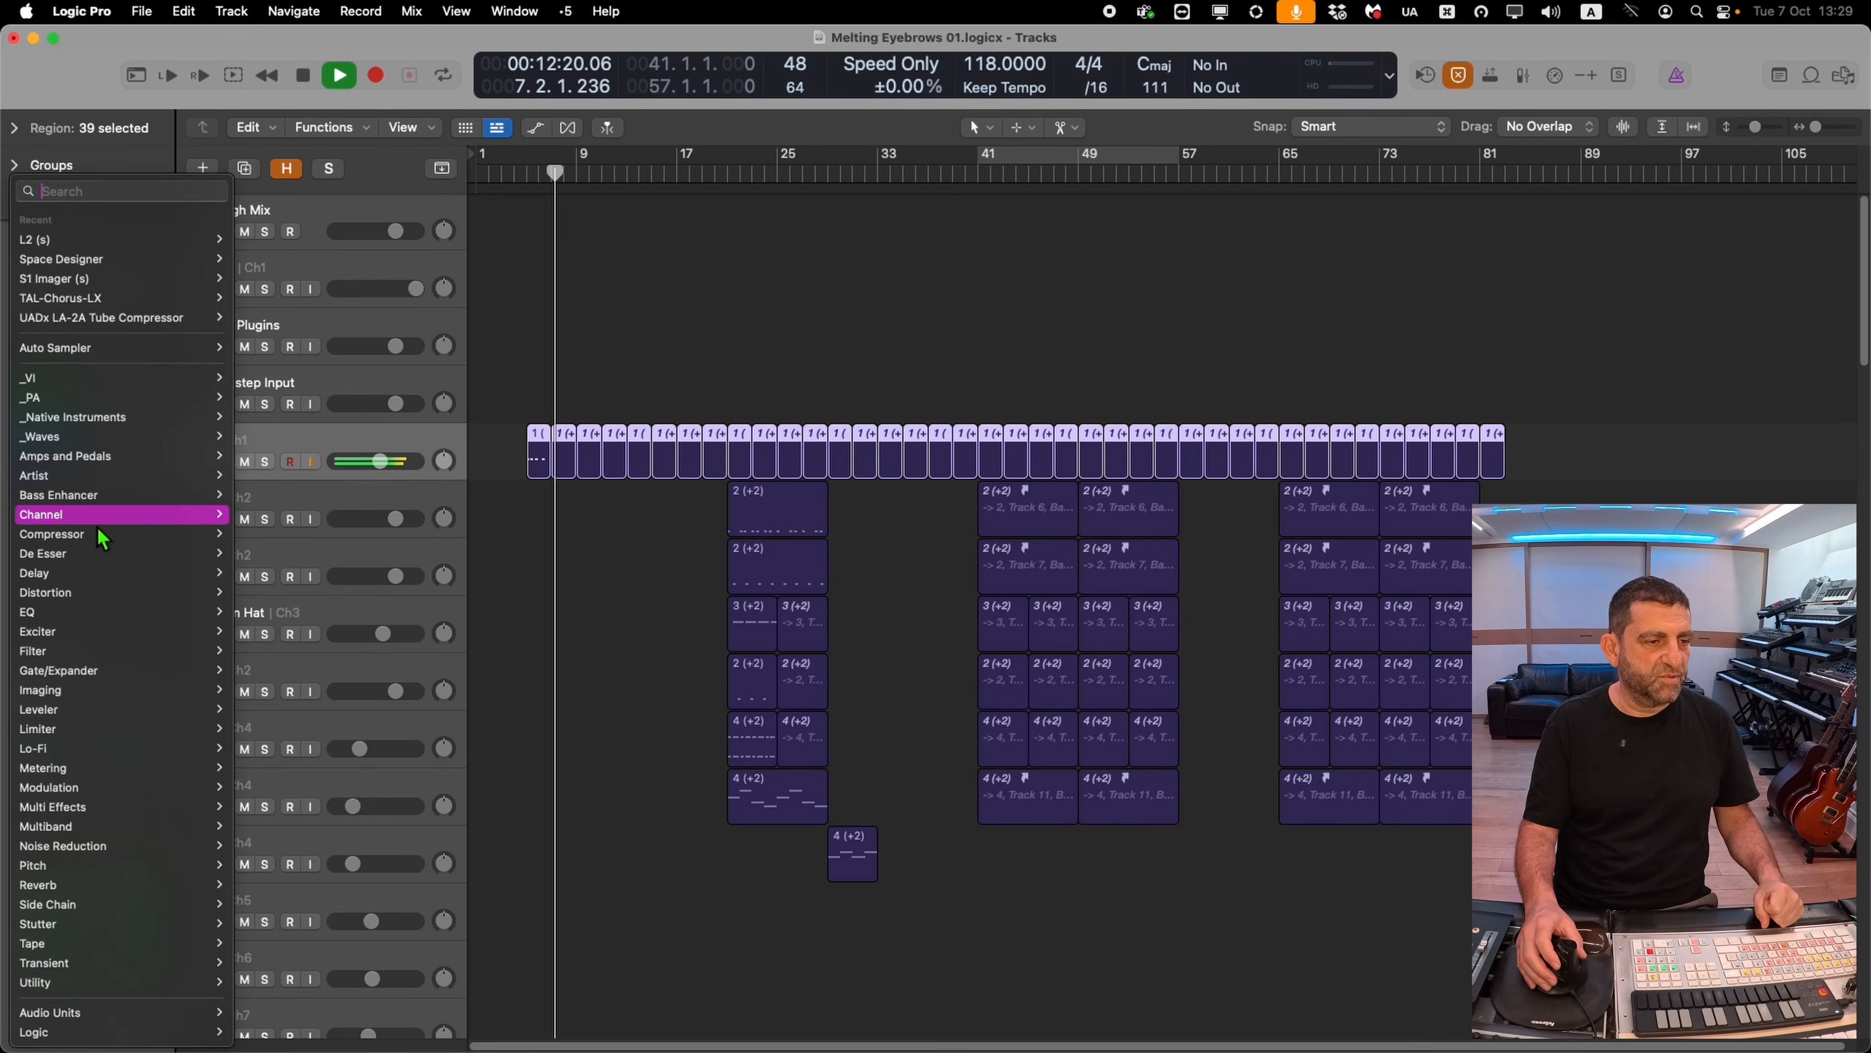
mouse_move(91, 538)
mouse_move(334, 801)
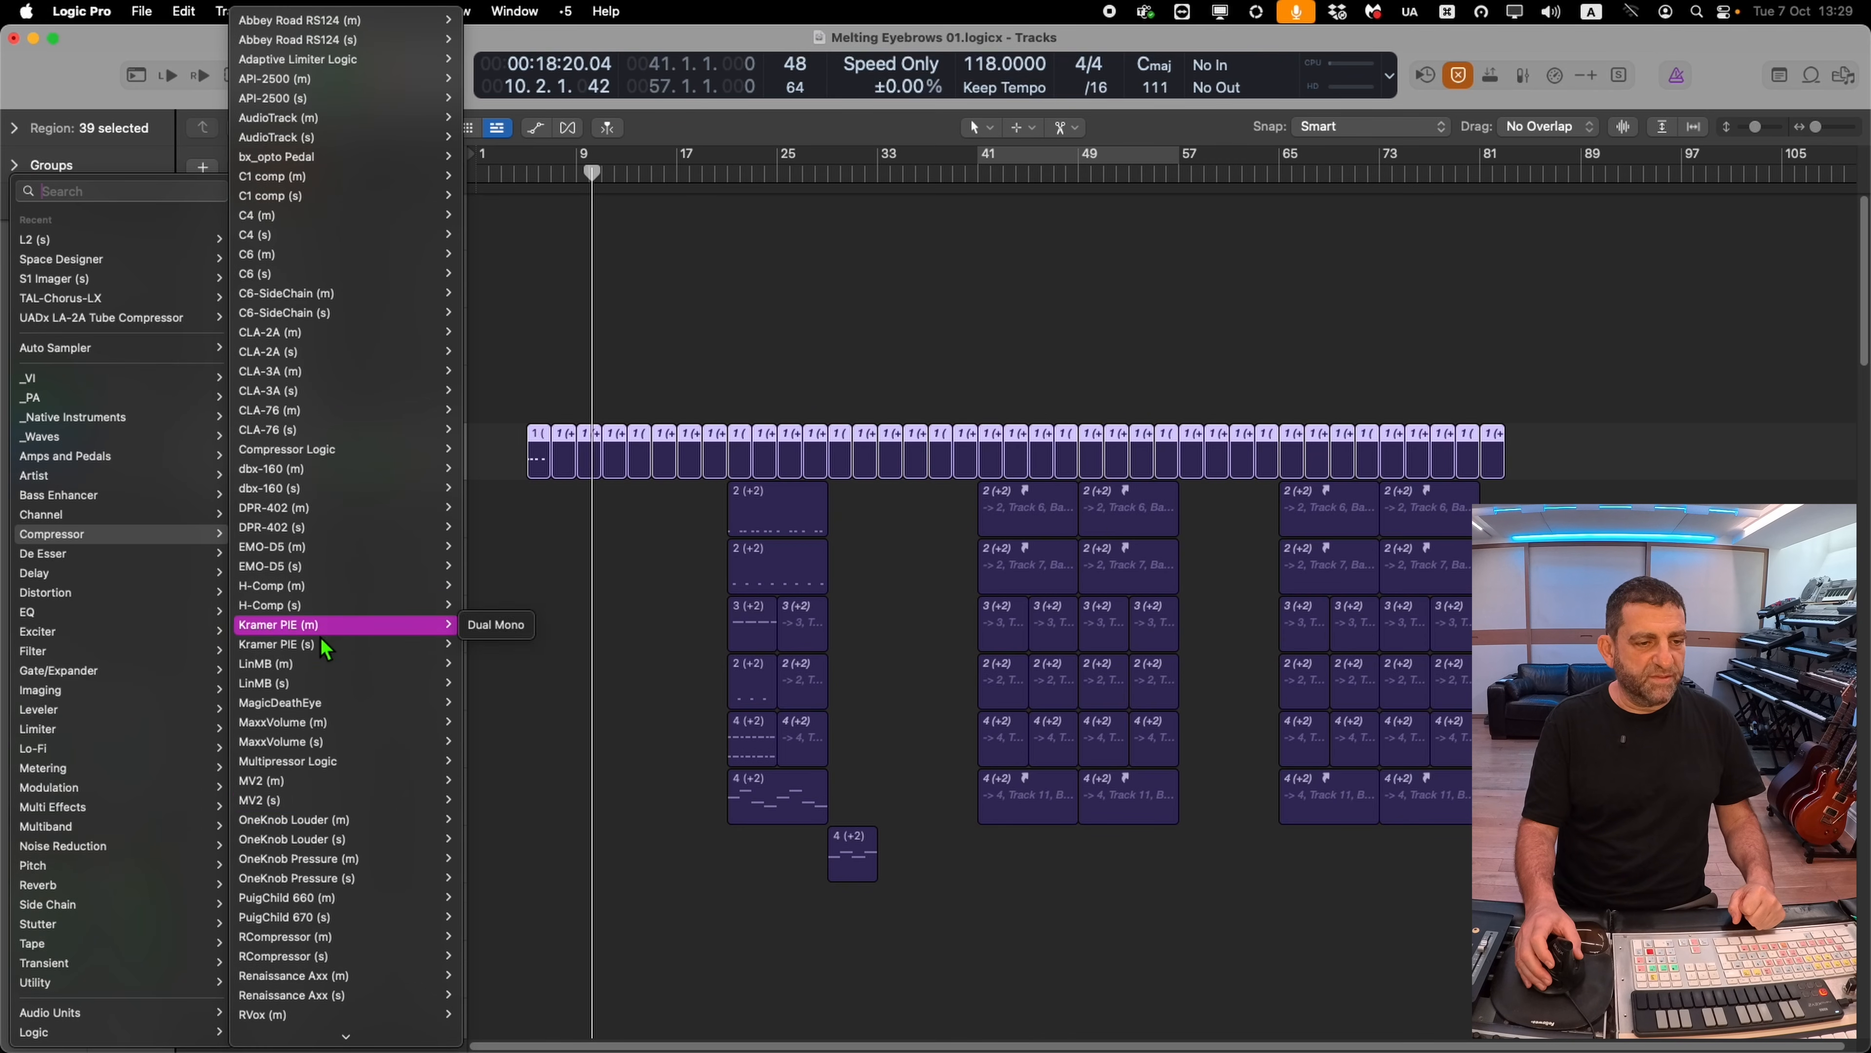
left_click(367, 43)
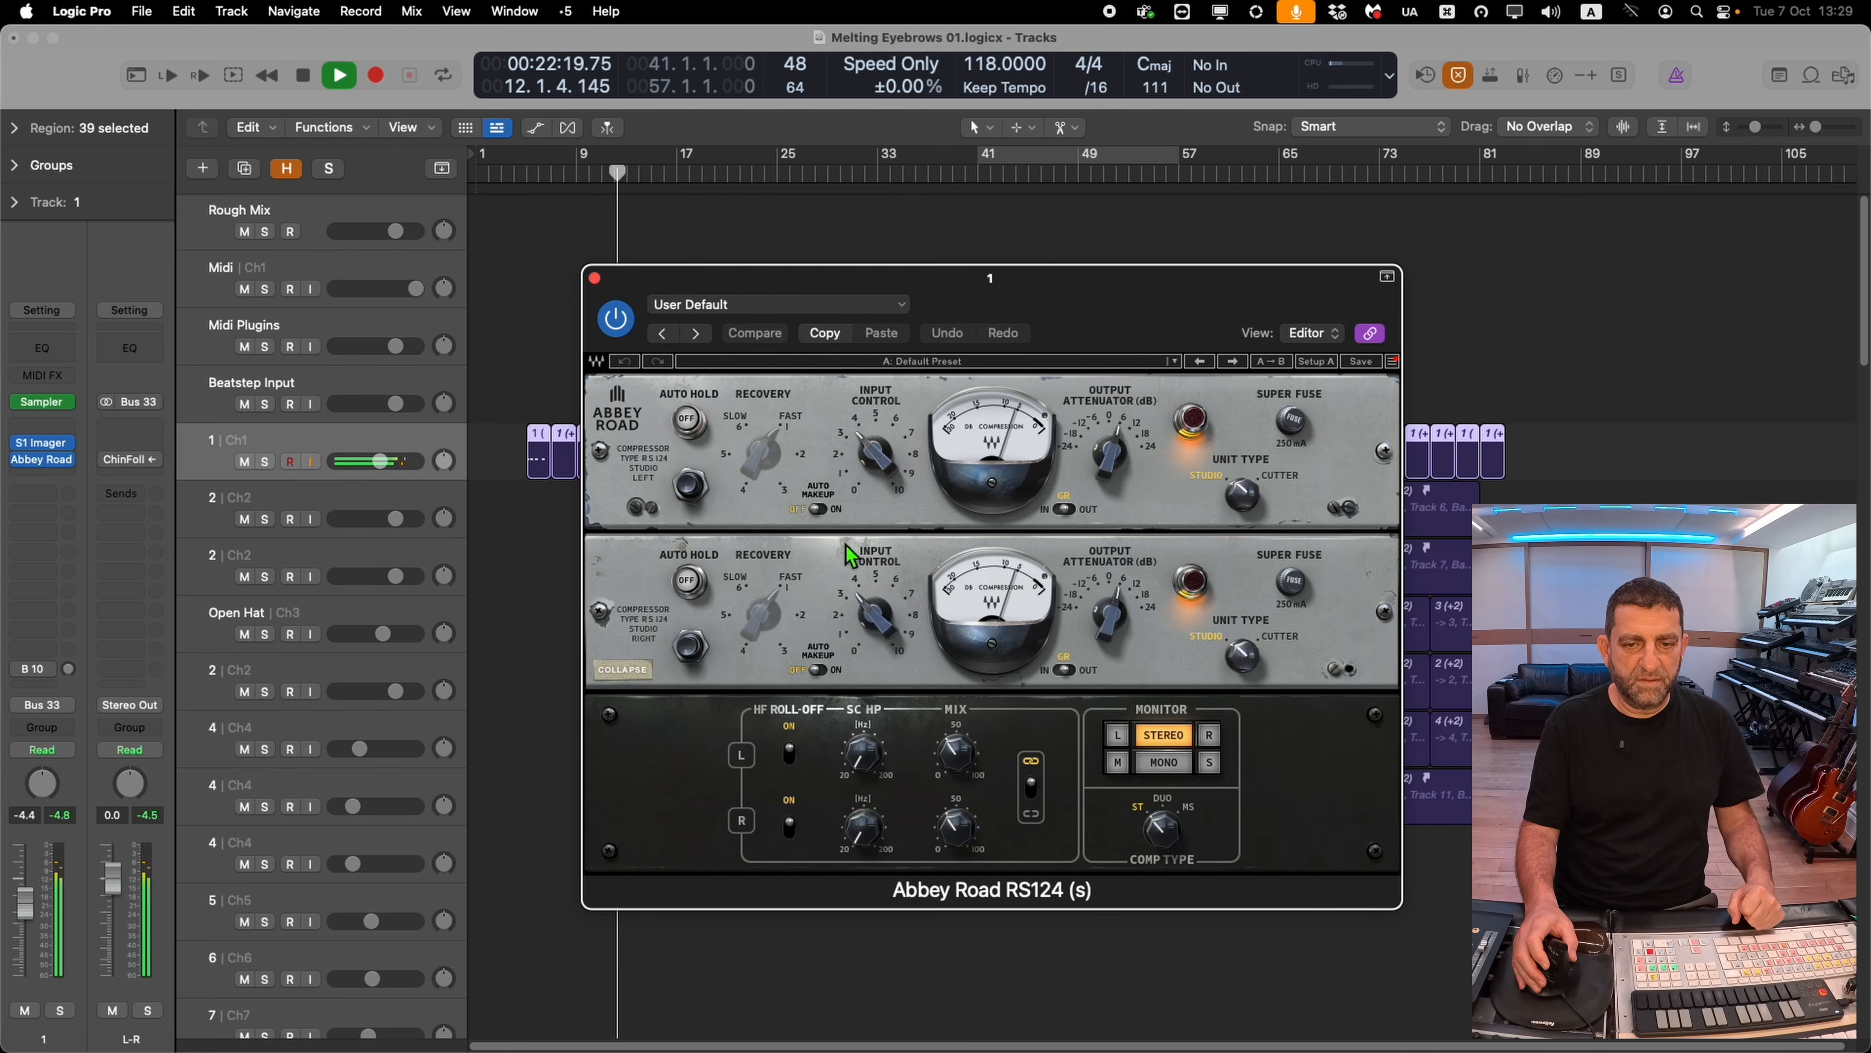
left_click_drag(975, 757, 1000, 706)
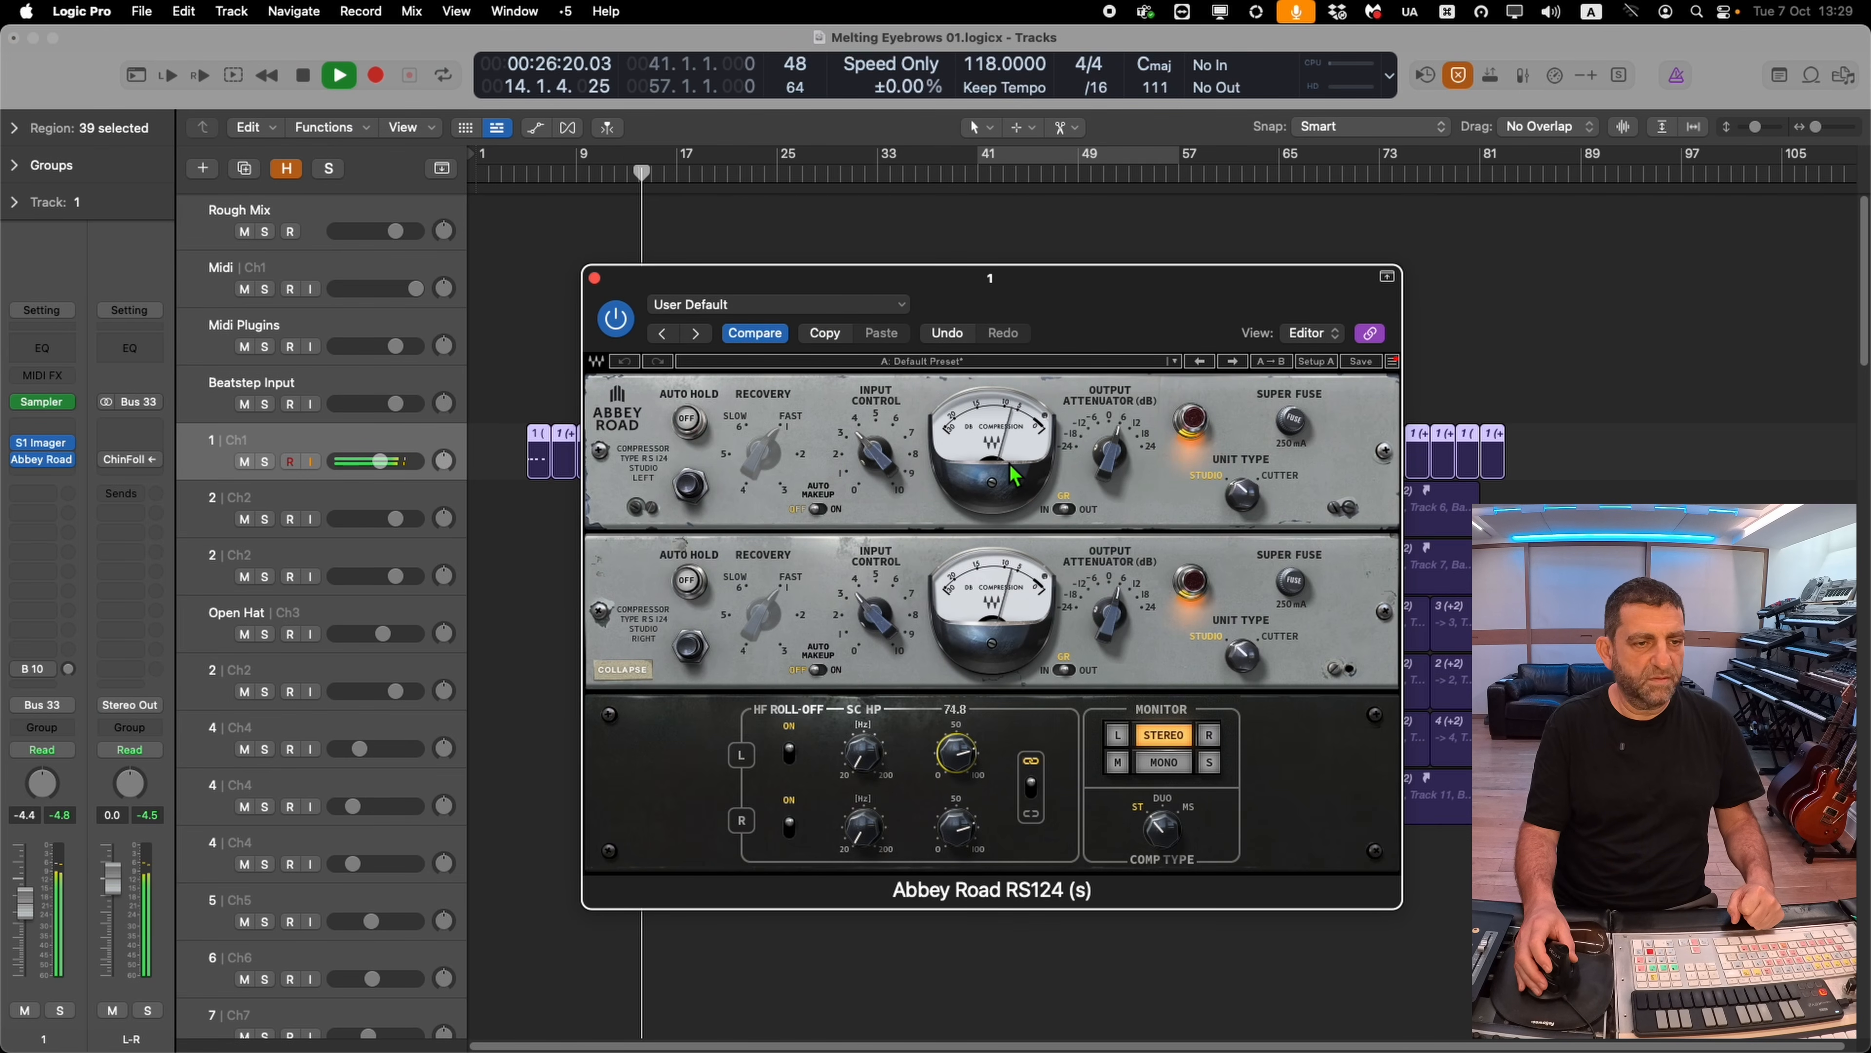
Set the amp envelope attack of track 1's Stuff Kick 01 Sampler to about 20 ms and close the window
left_click(43, 404)
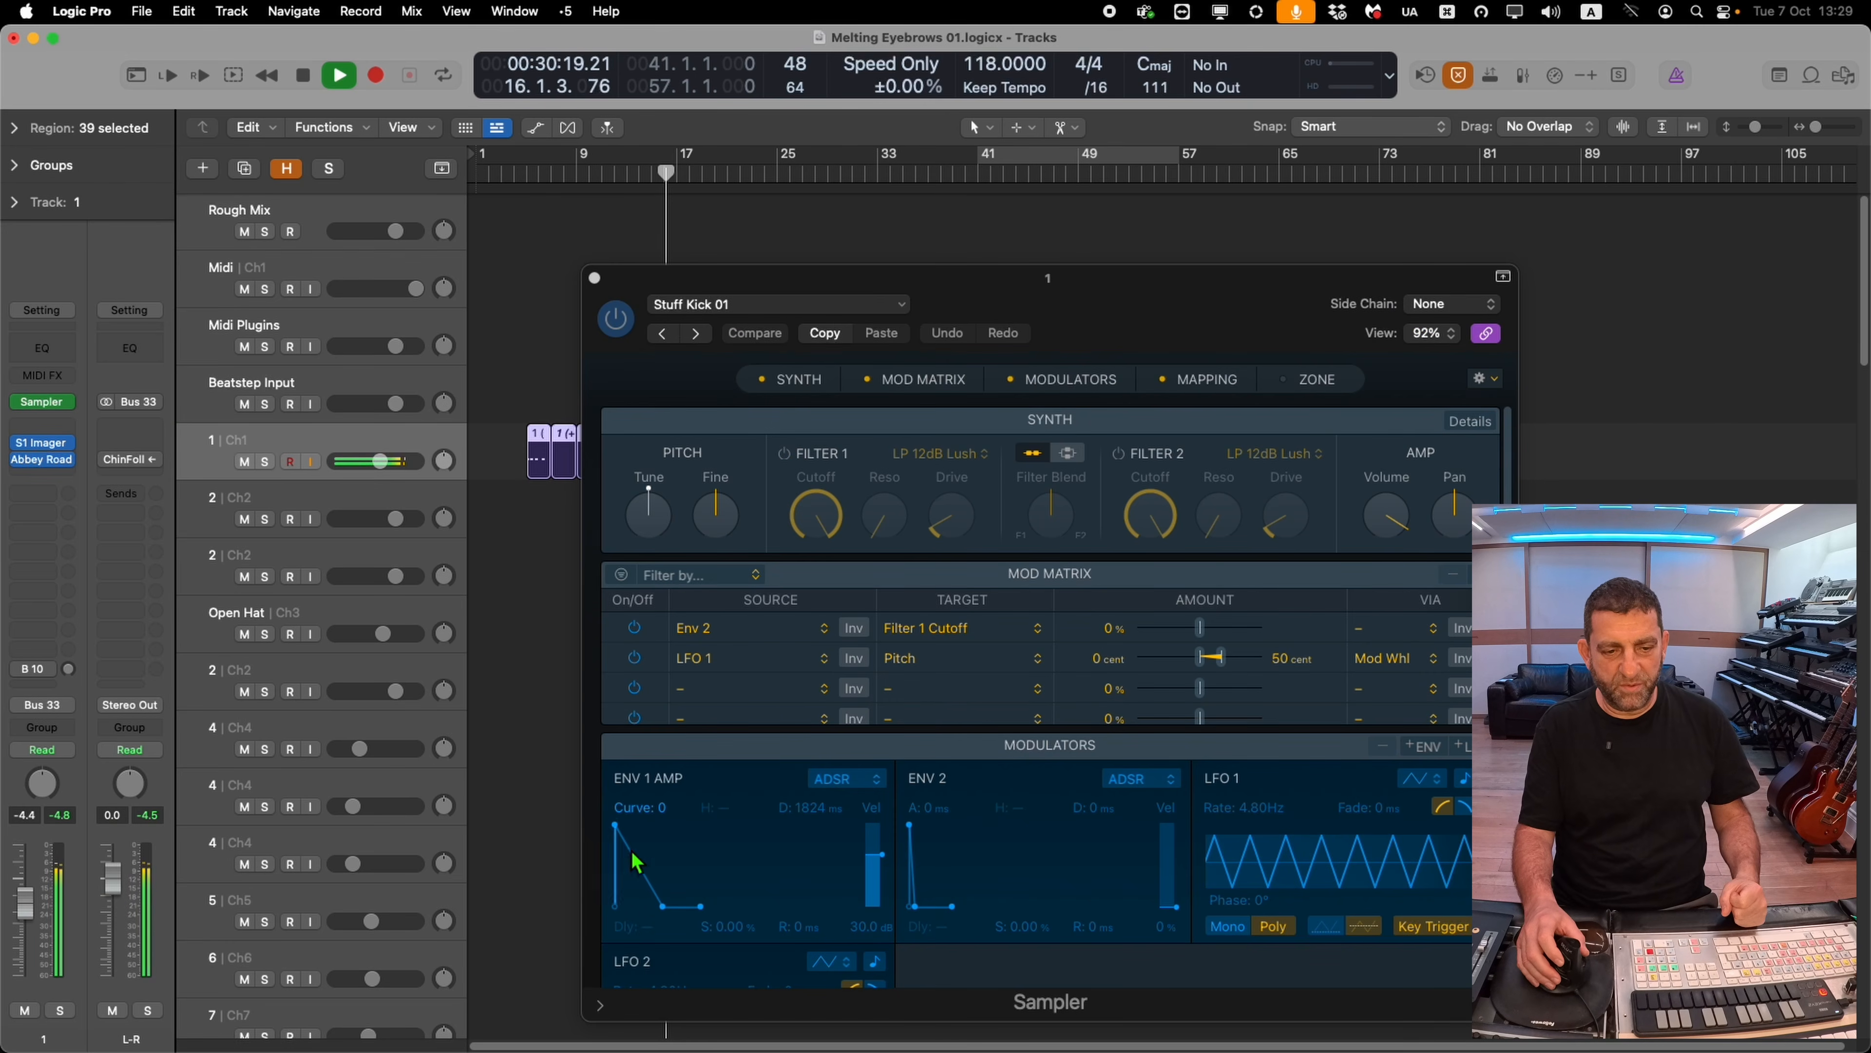
left_click_drag(617, 834, 632, 822)
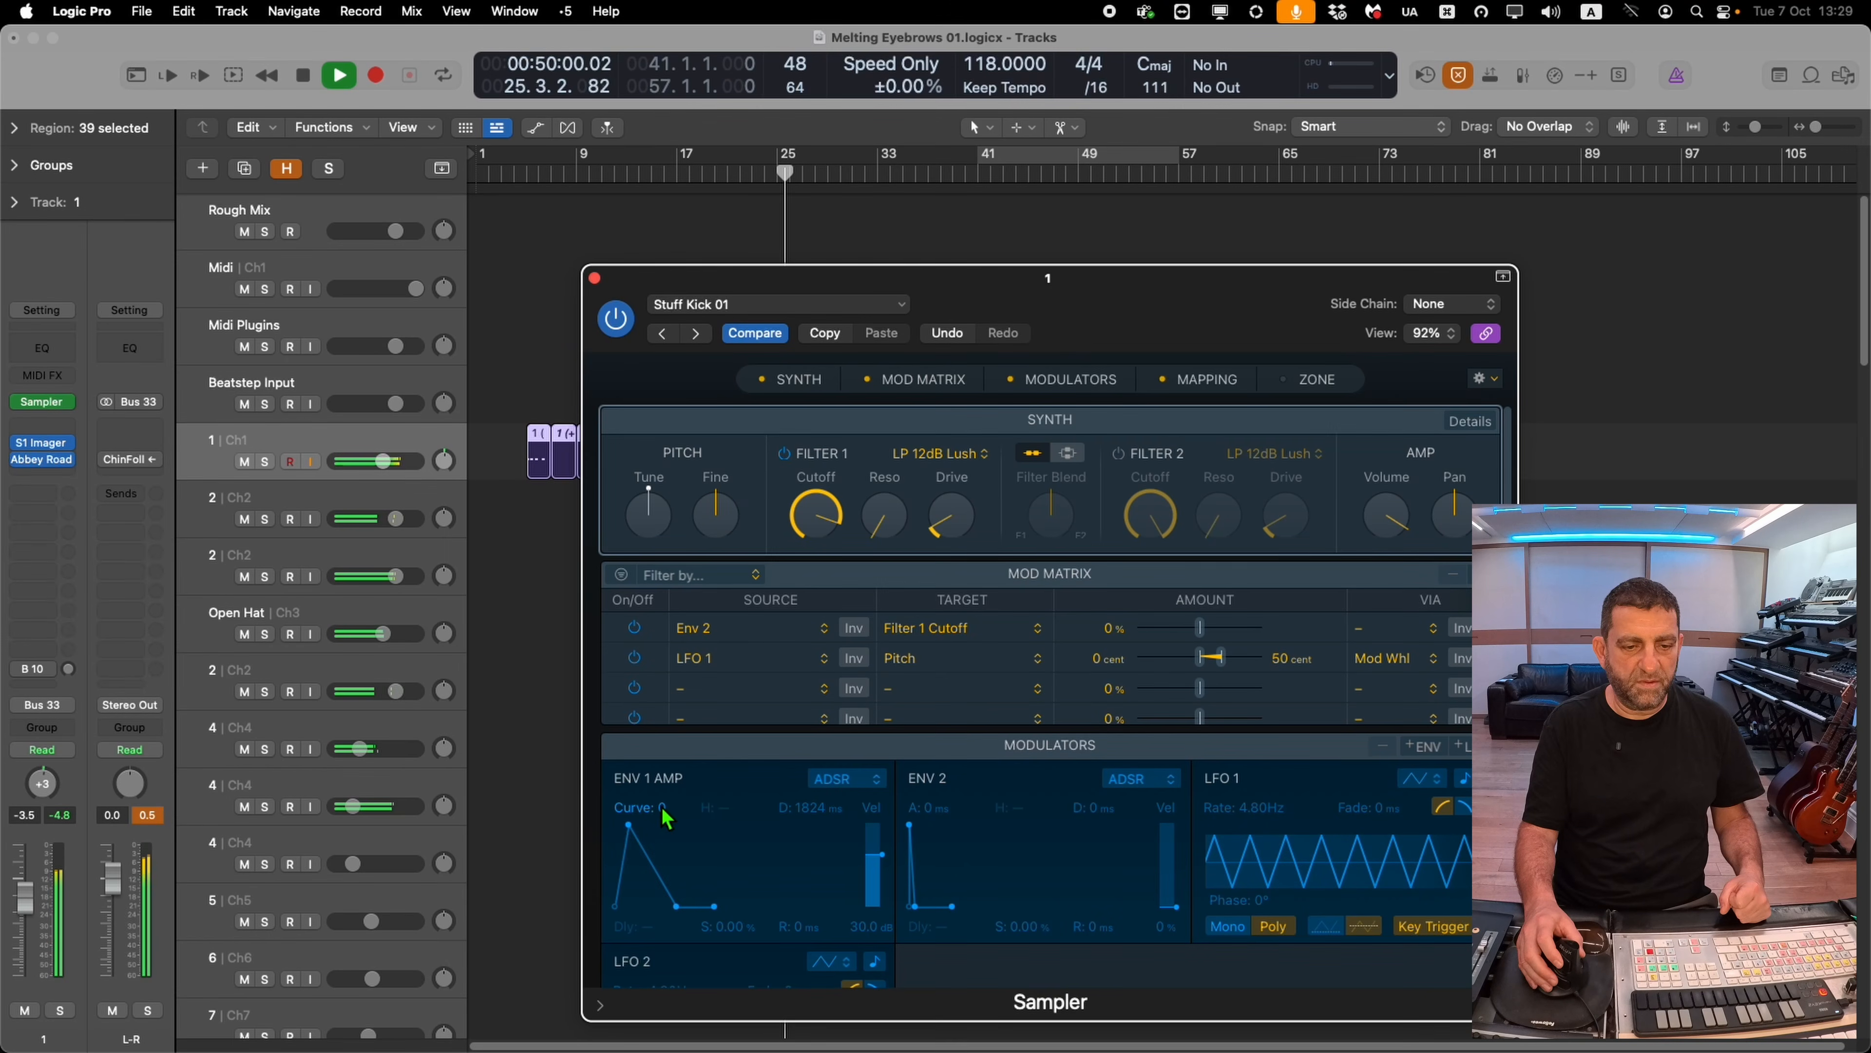
left_click_drag(665, 808, 667, 824)
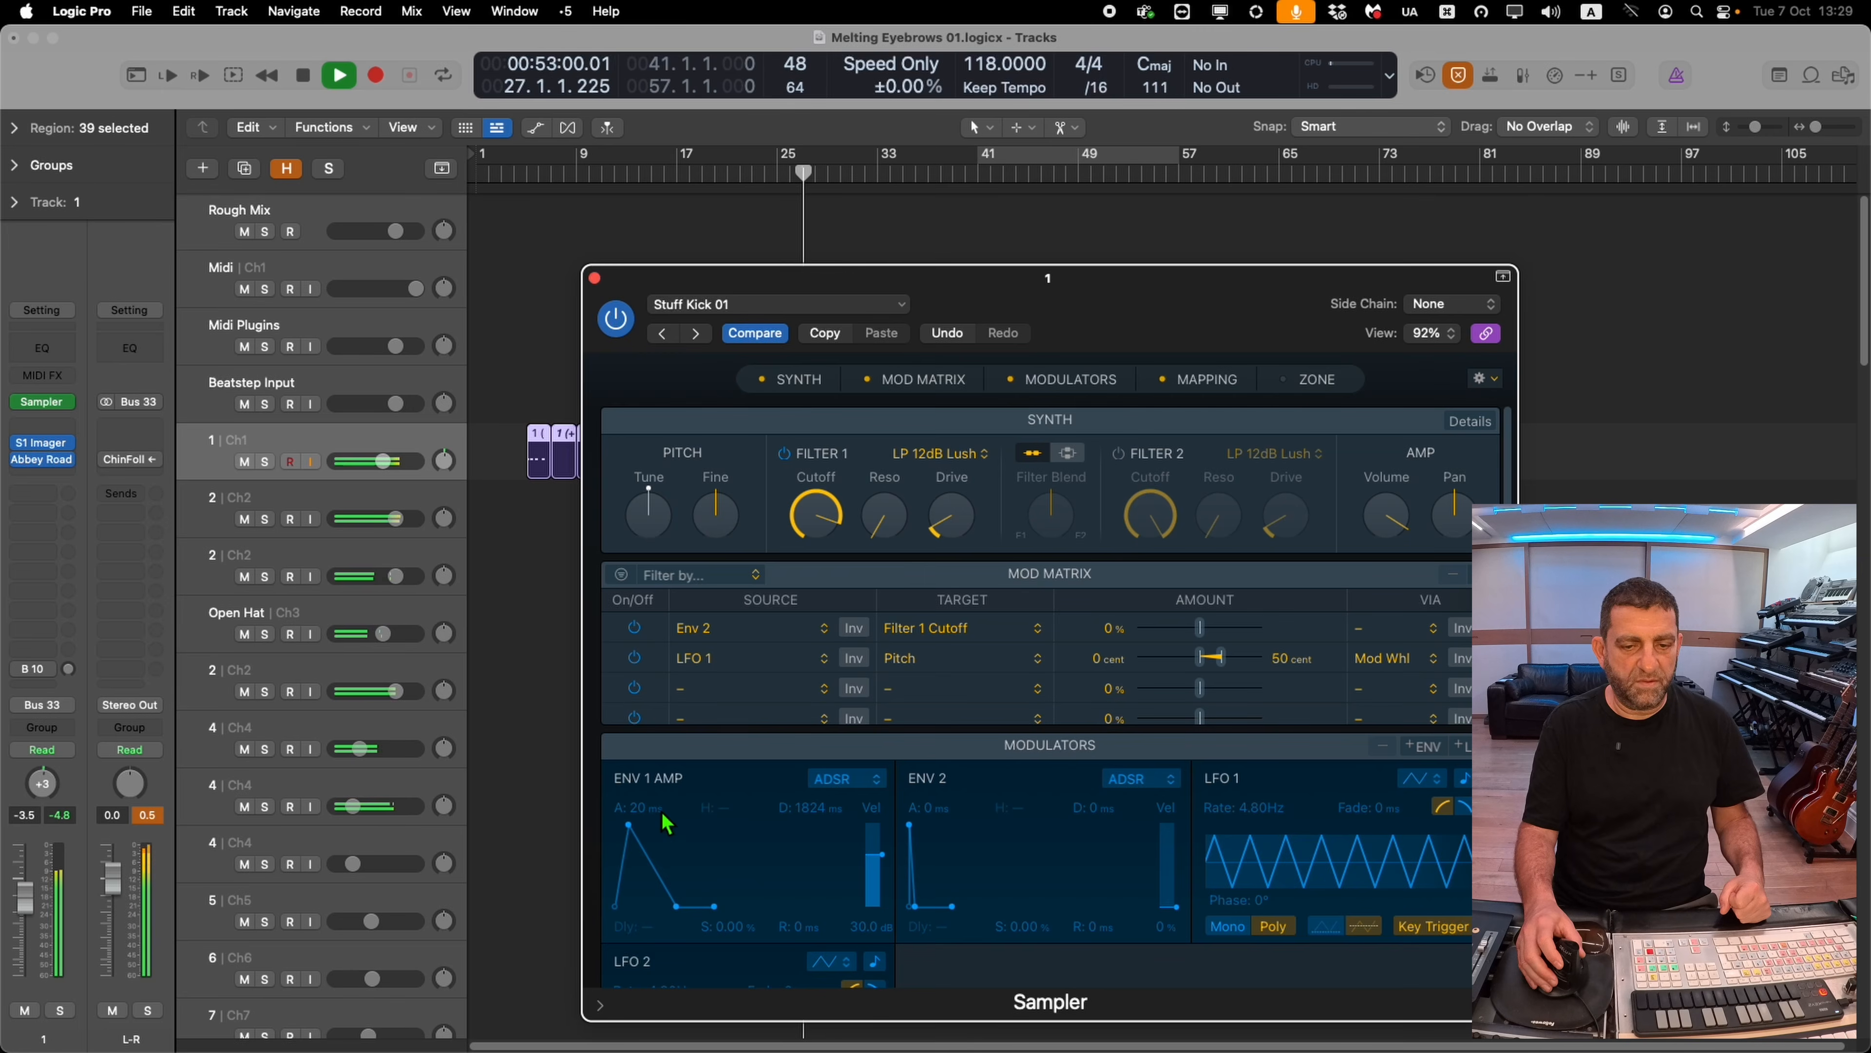
left_click(596, 278)
Select the drum track 2 Ch2 below Open Hat and mute it
scroll(630, 538, "down", 3)
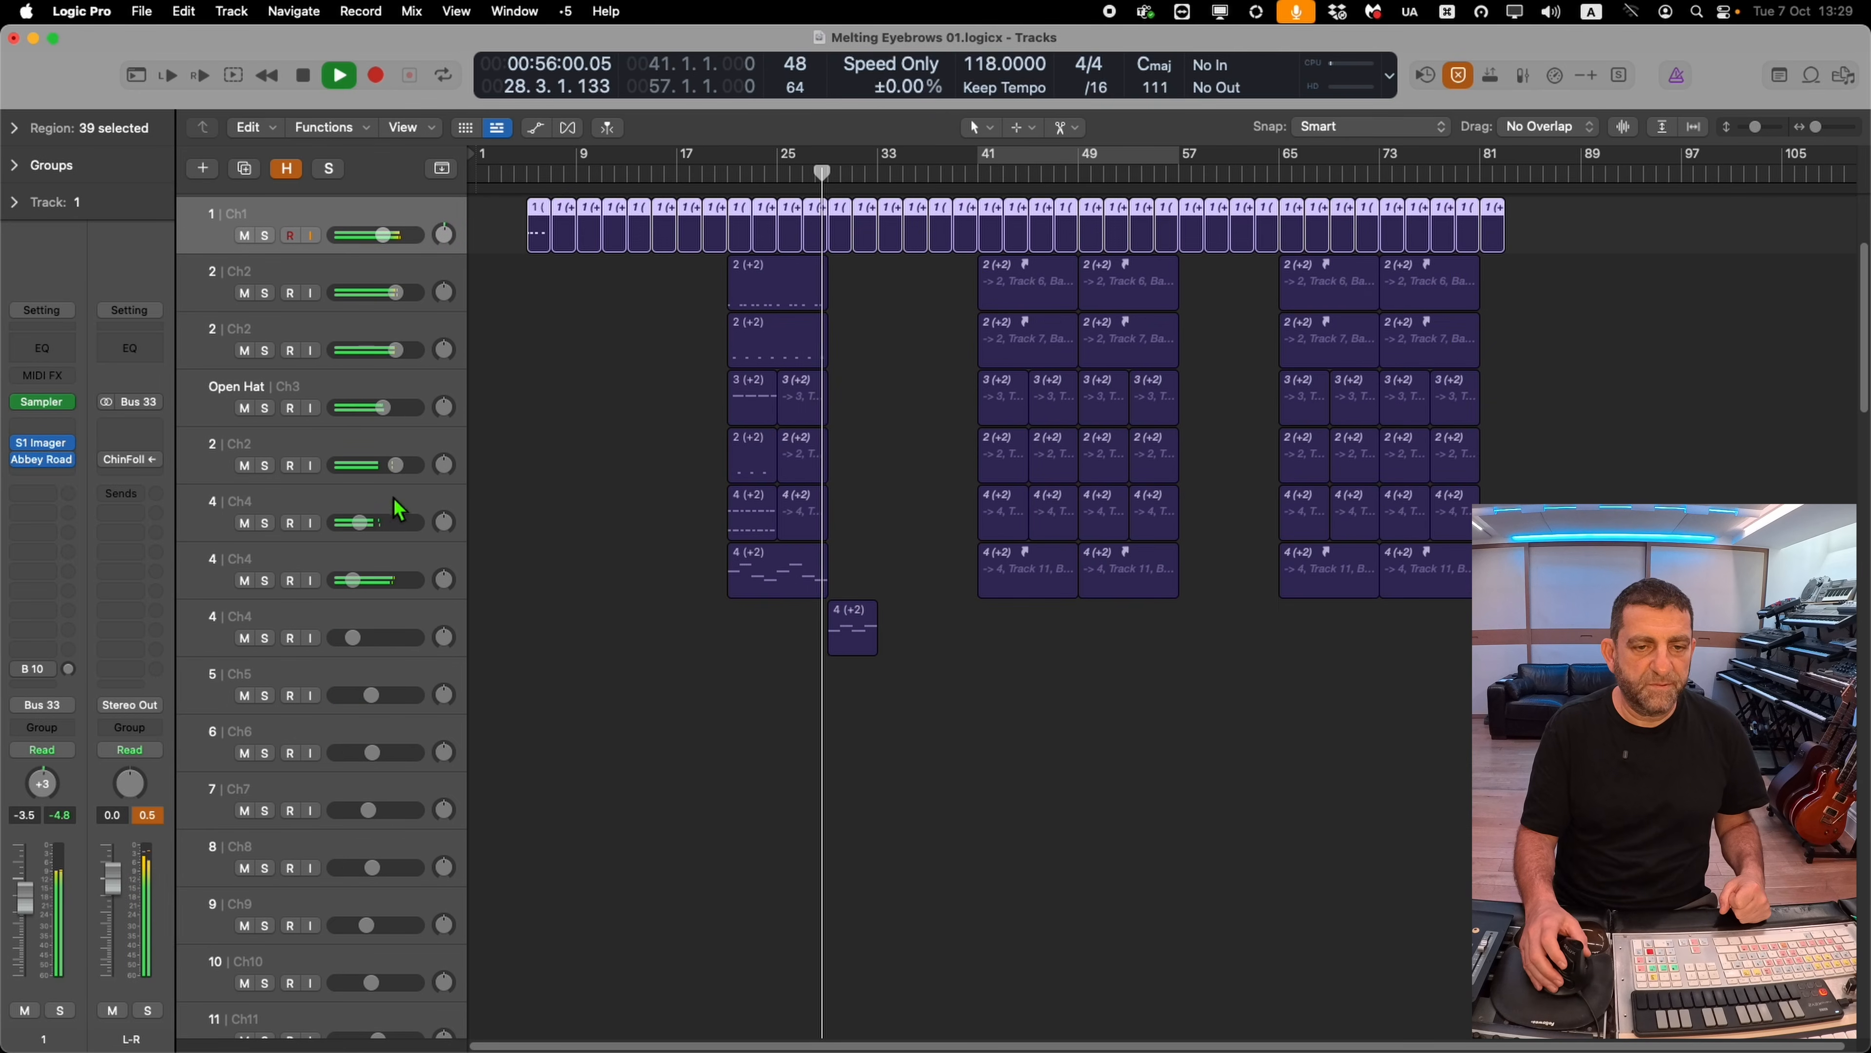
left_click(304, 464)
left_click(245, 469)
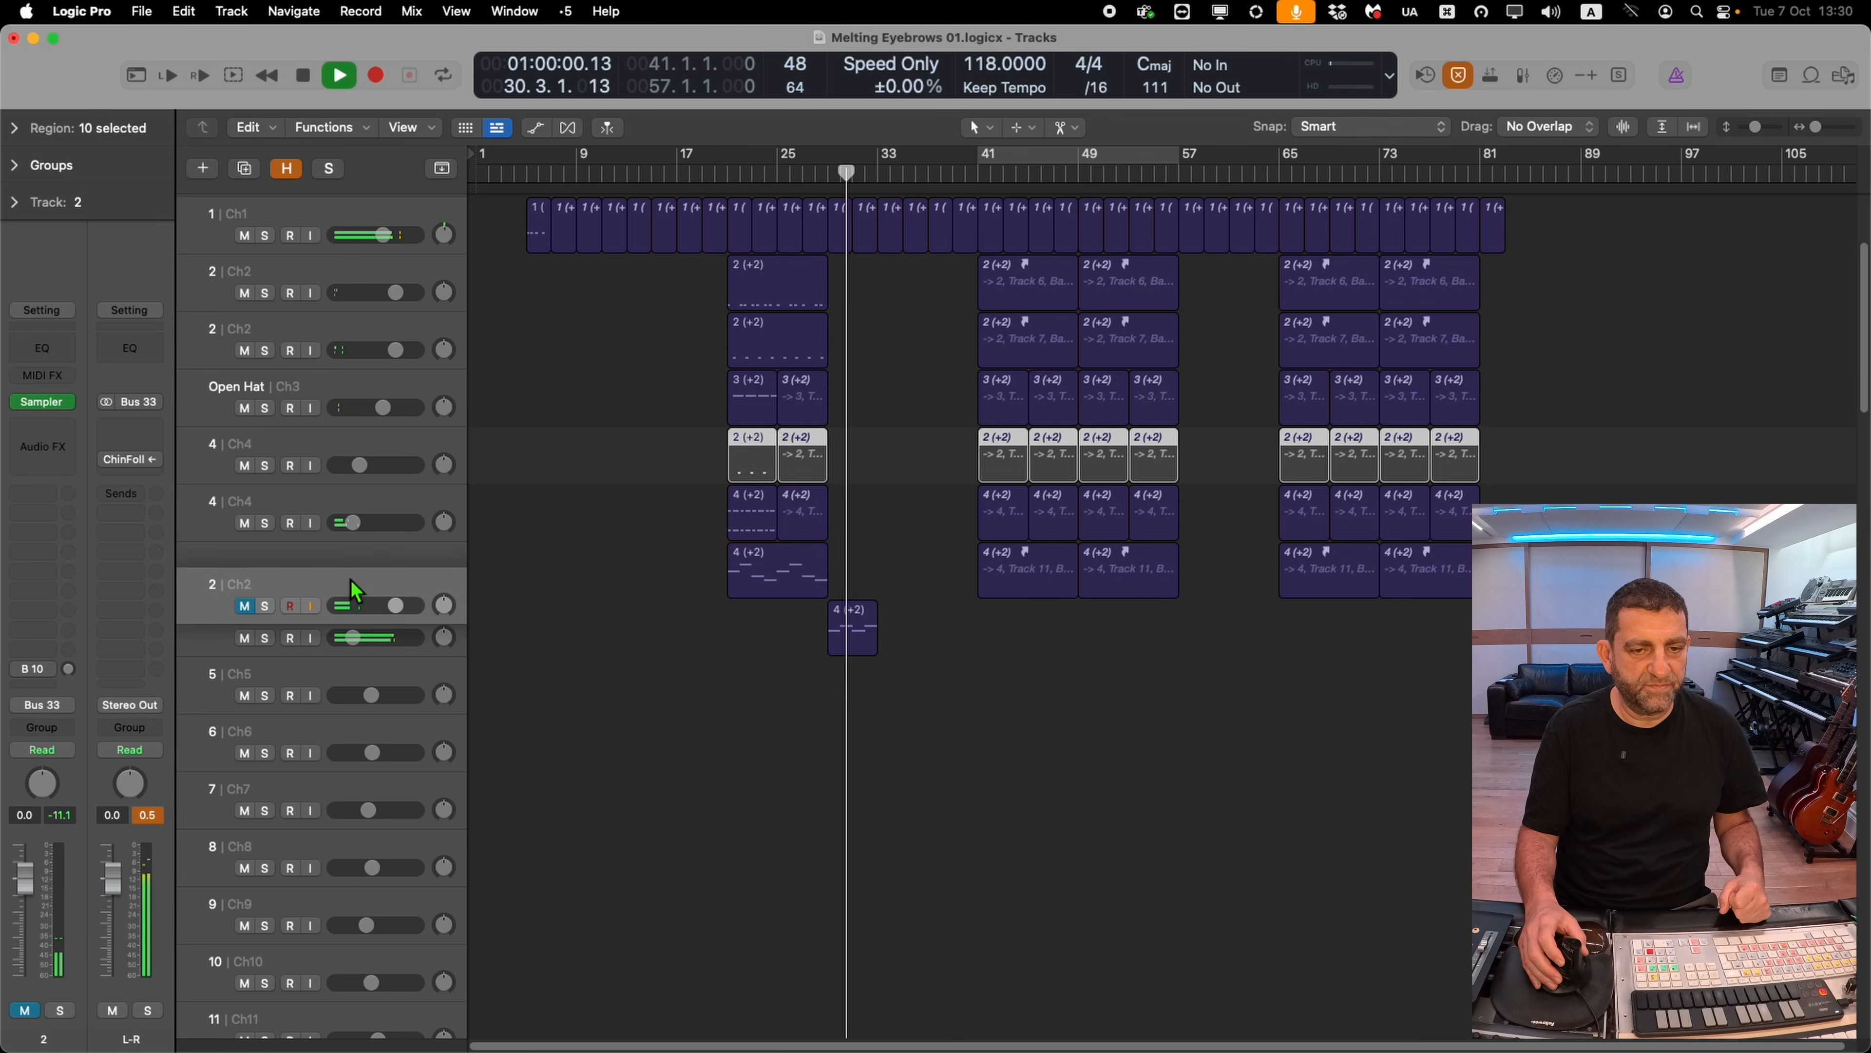
Open track 4 Ch4's PWM Hook Sampler, lower Filter 1 cutoff slightly, and move the window aside
scroll(555, 728, "down", 3)
scroll(612, 708, "down", 5)
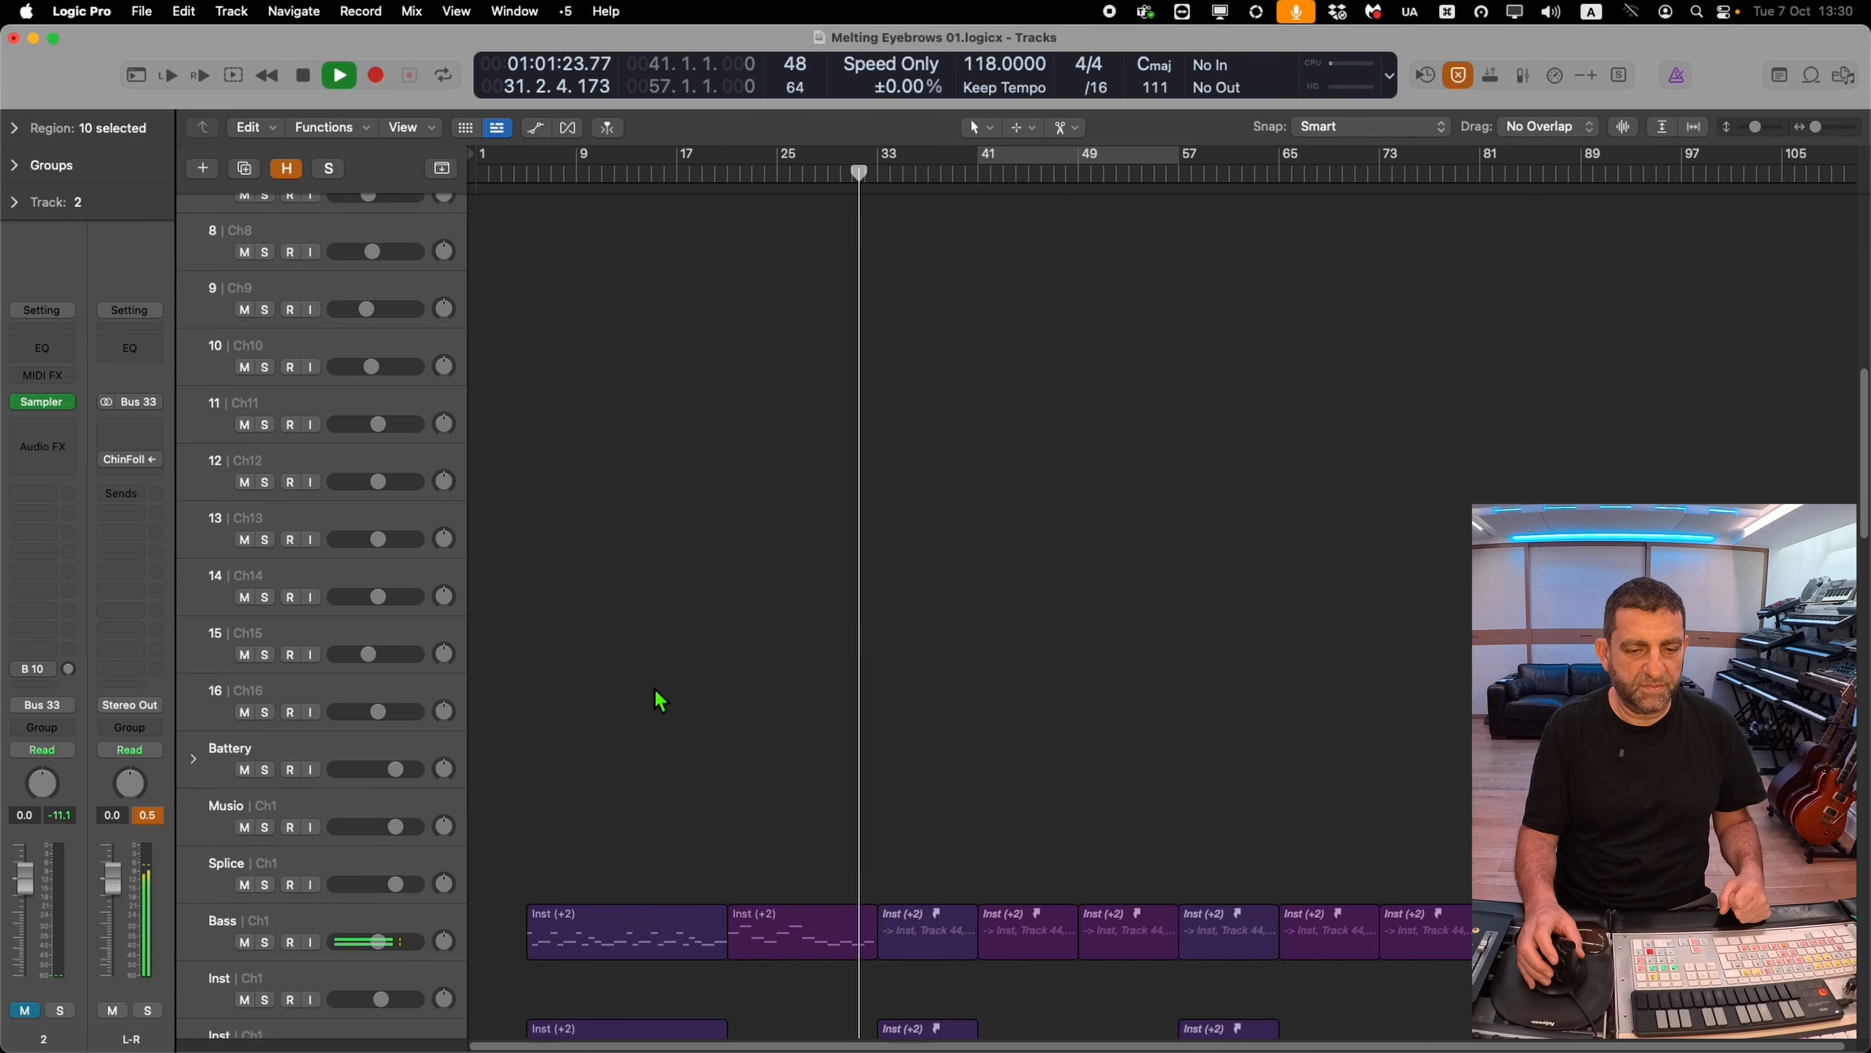
scroll(464, 914, "up", 8)
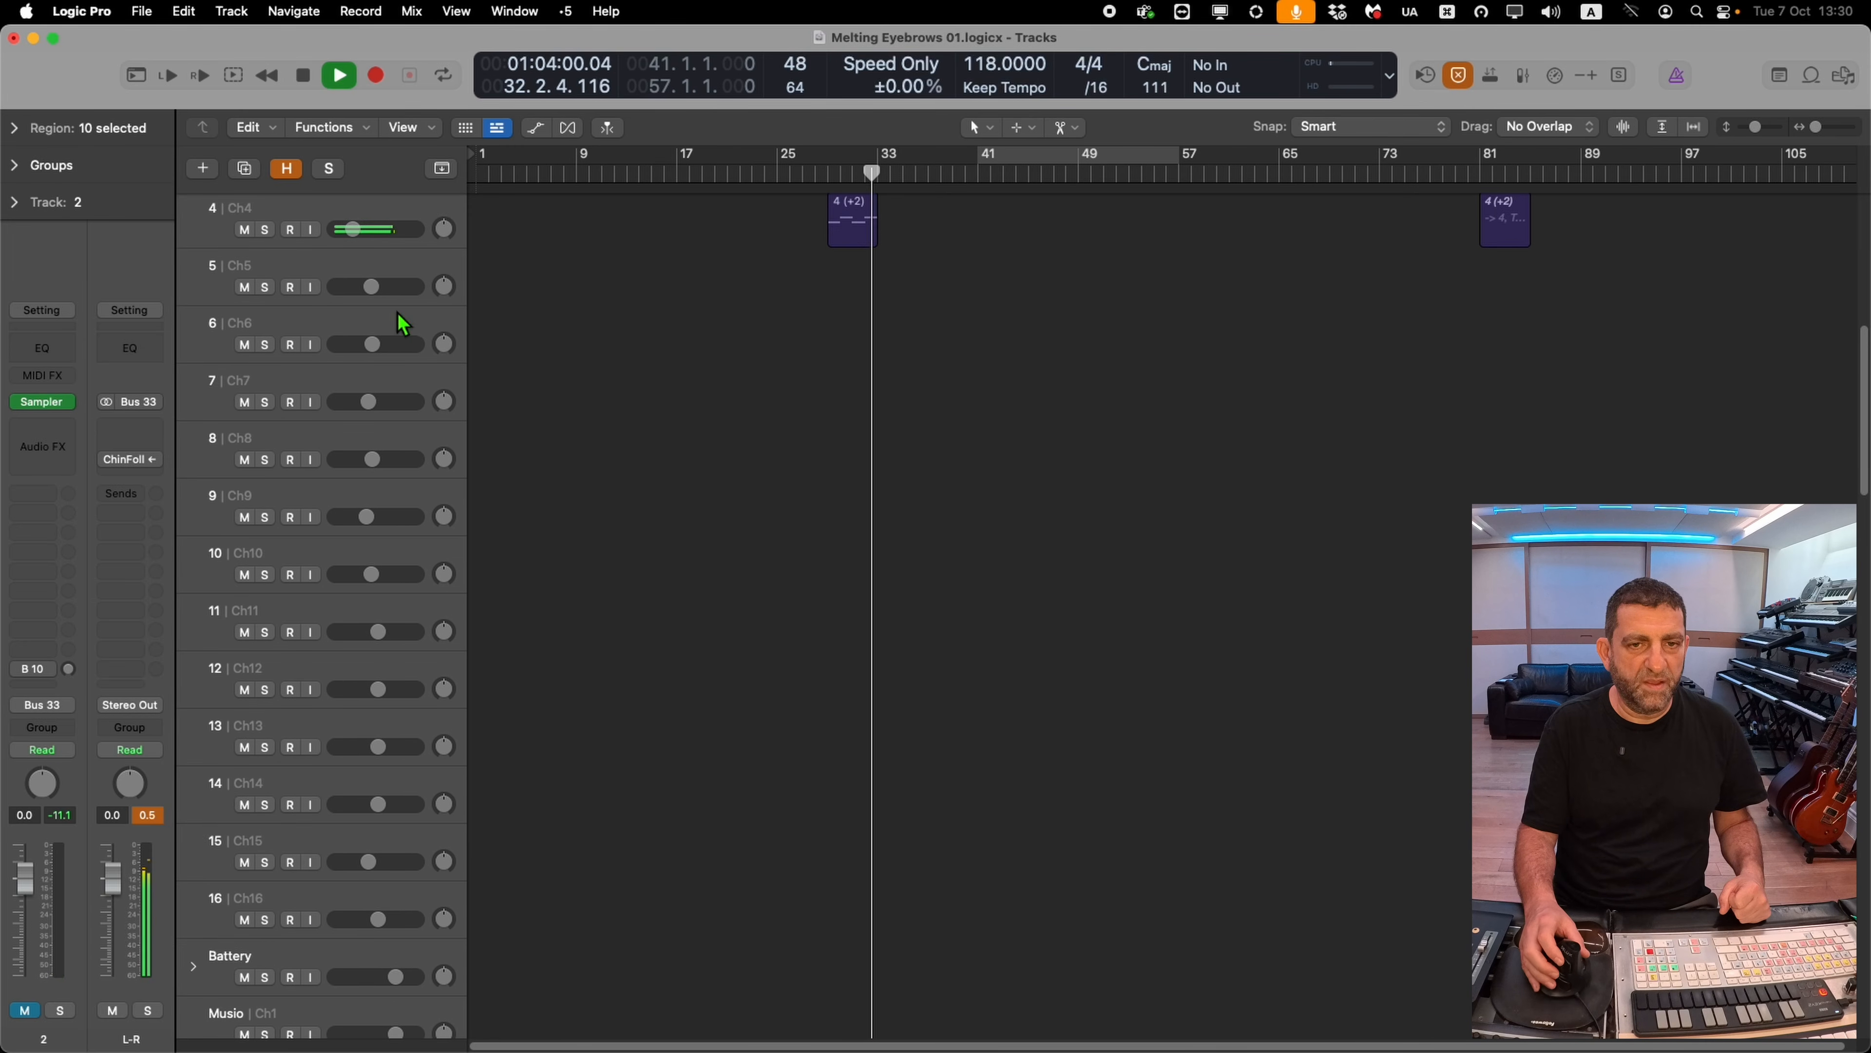
left_click(396, 525)
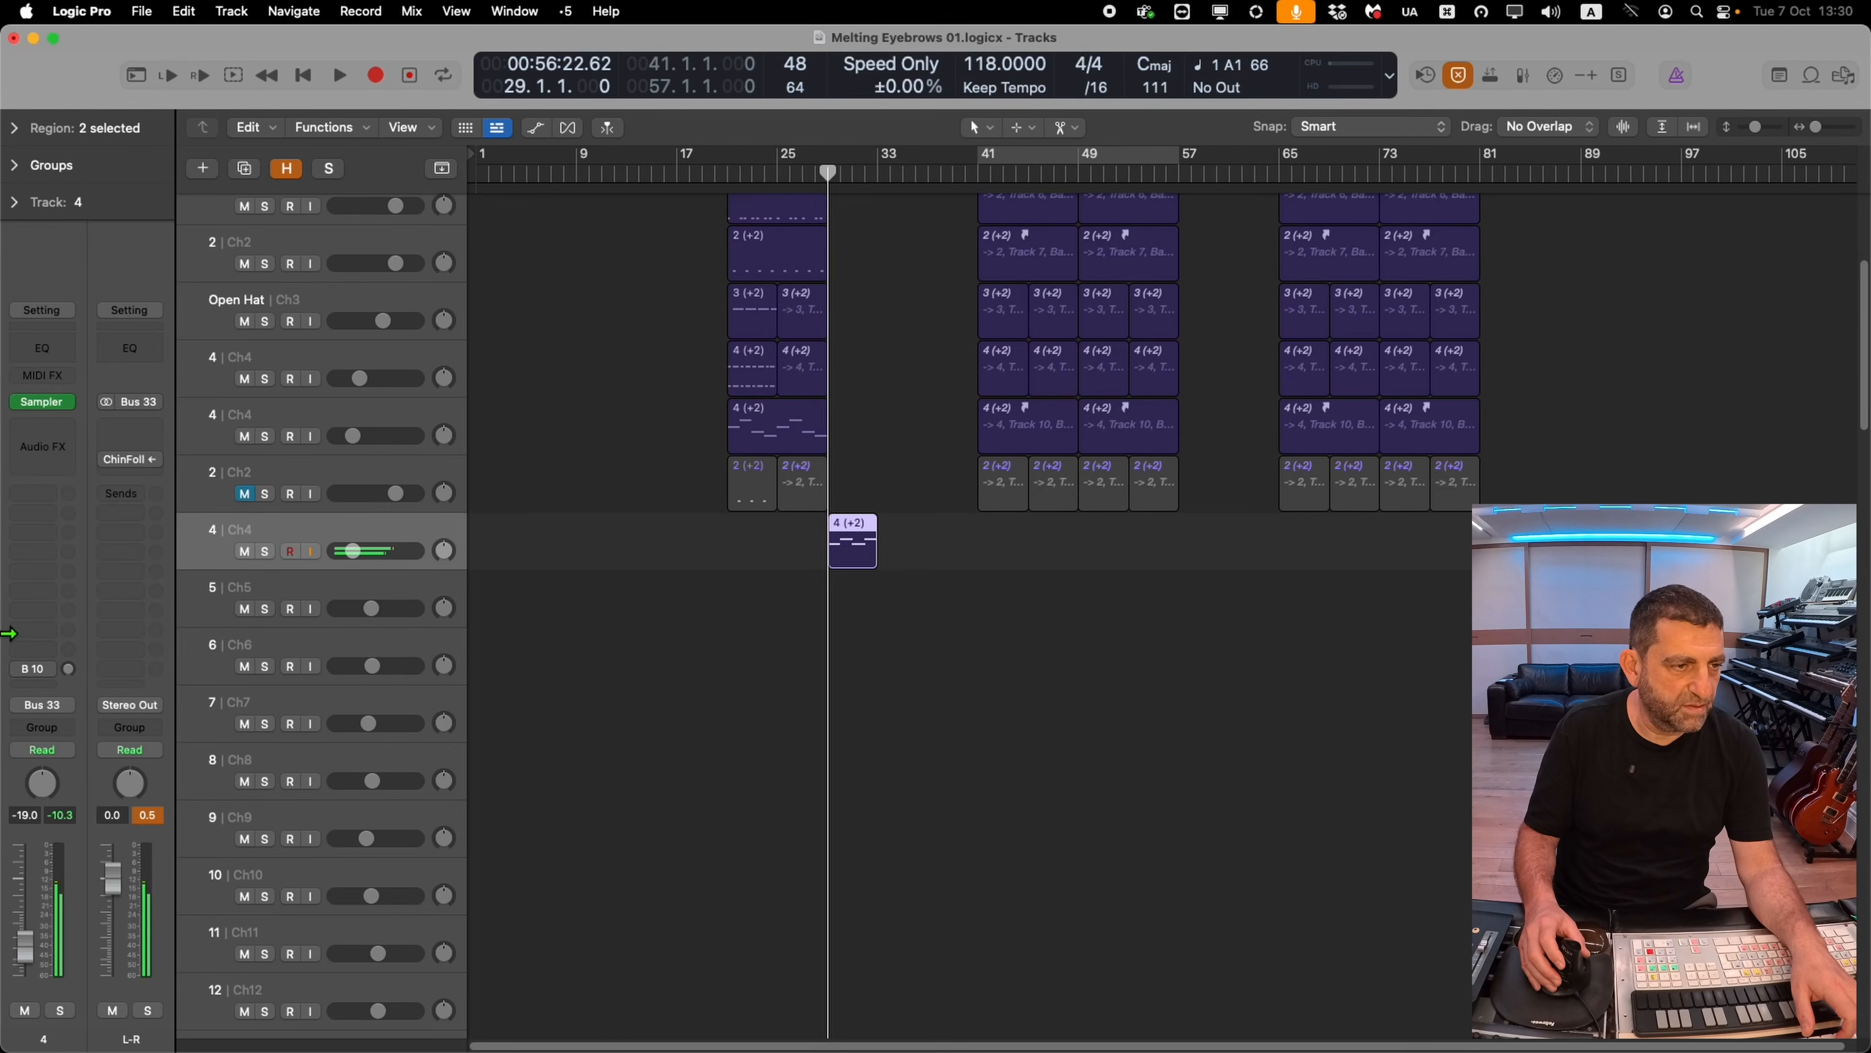
left_click(44, 402)
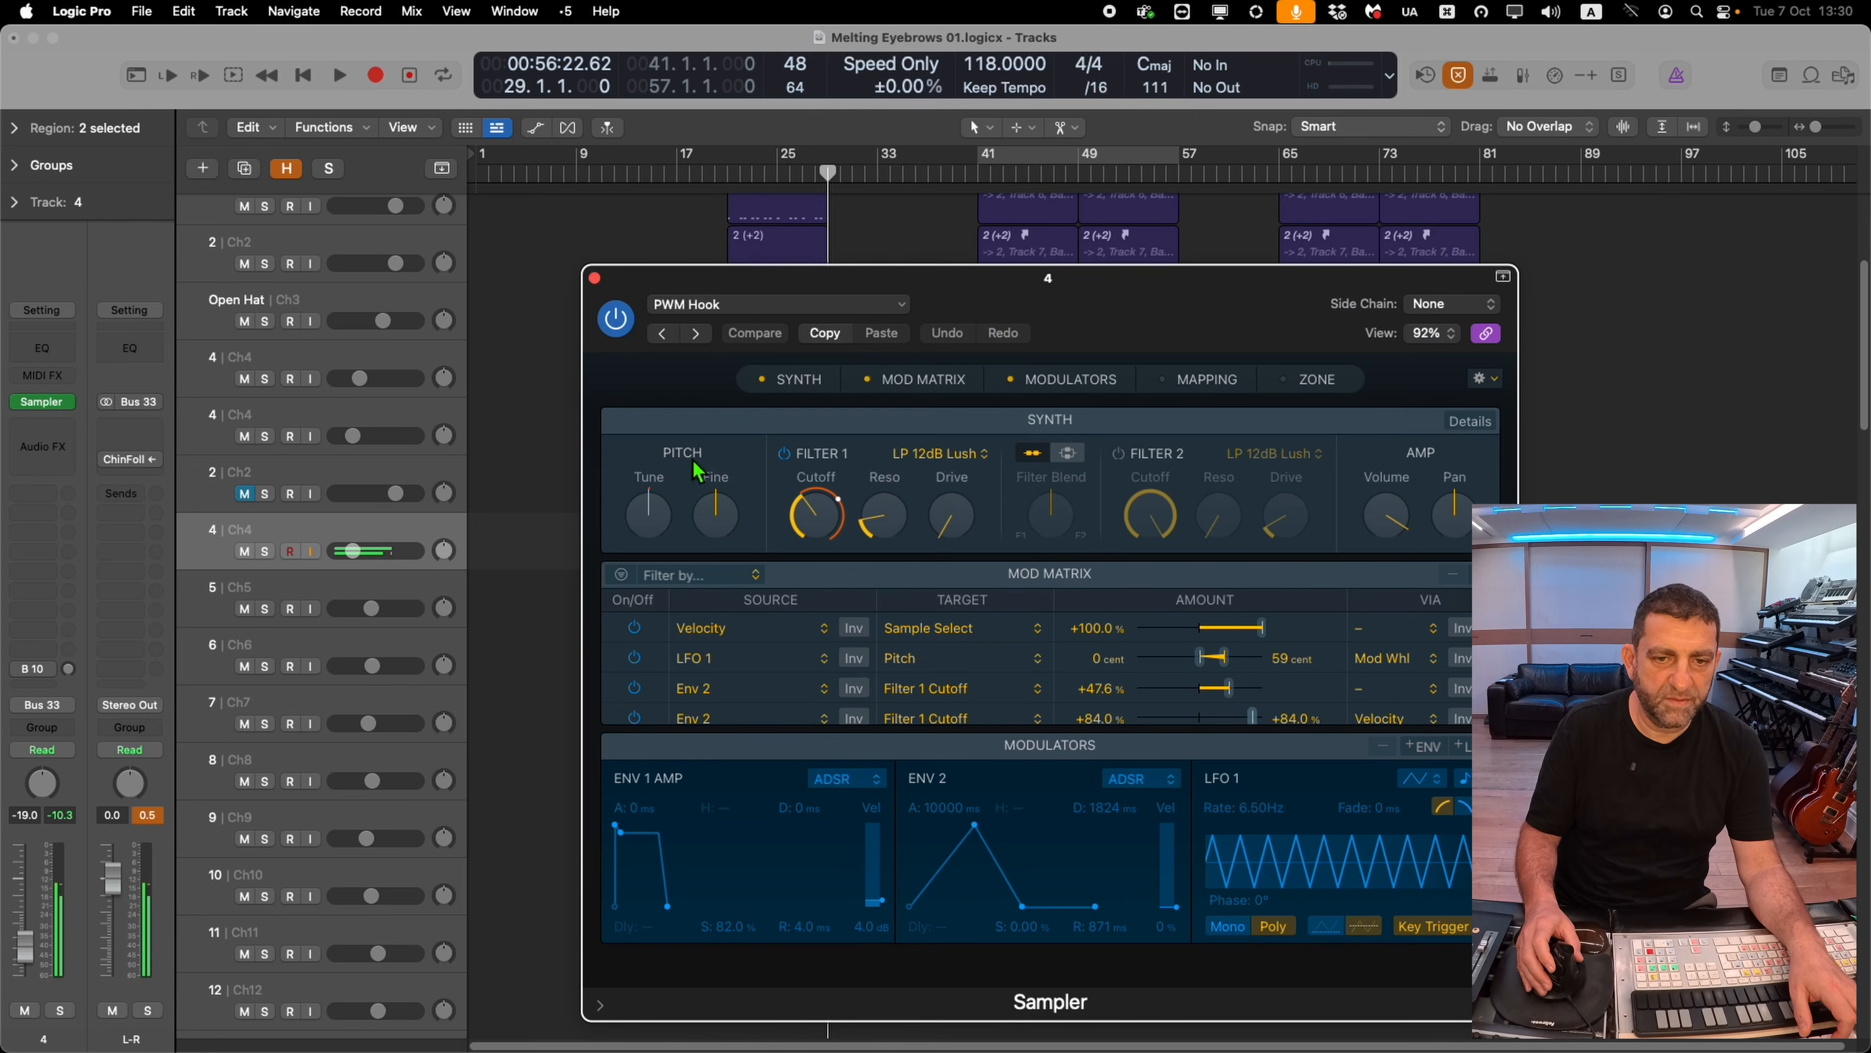
left_click_drag(819, 522, 812, 554)
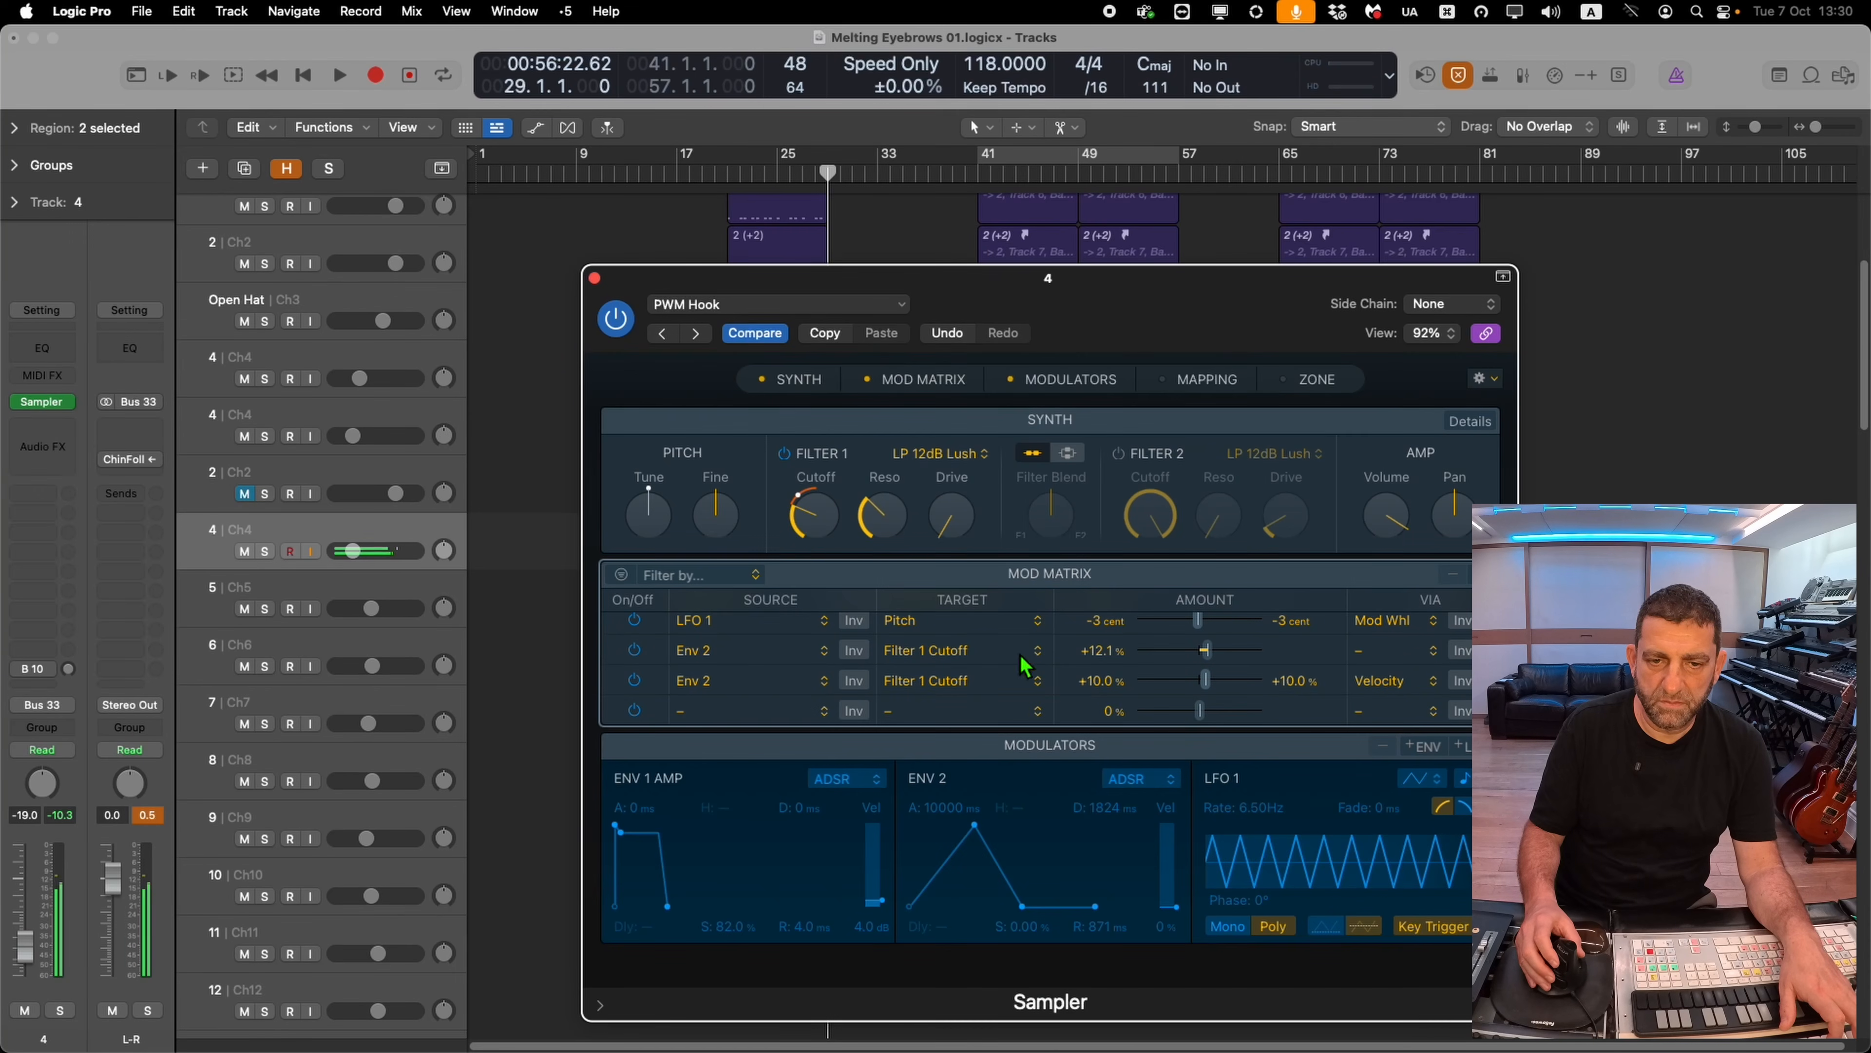
left_click_drag(806, 545, 813, 532)
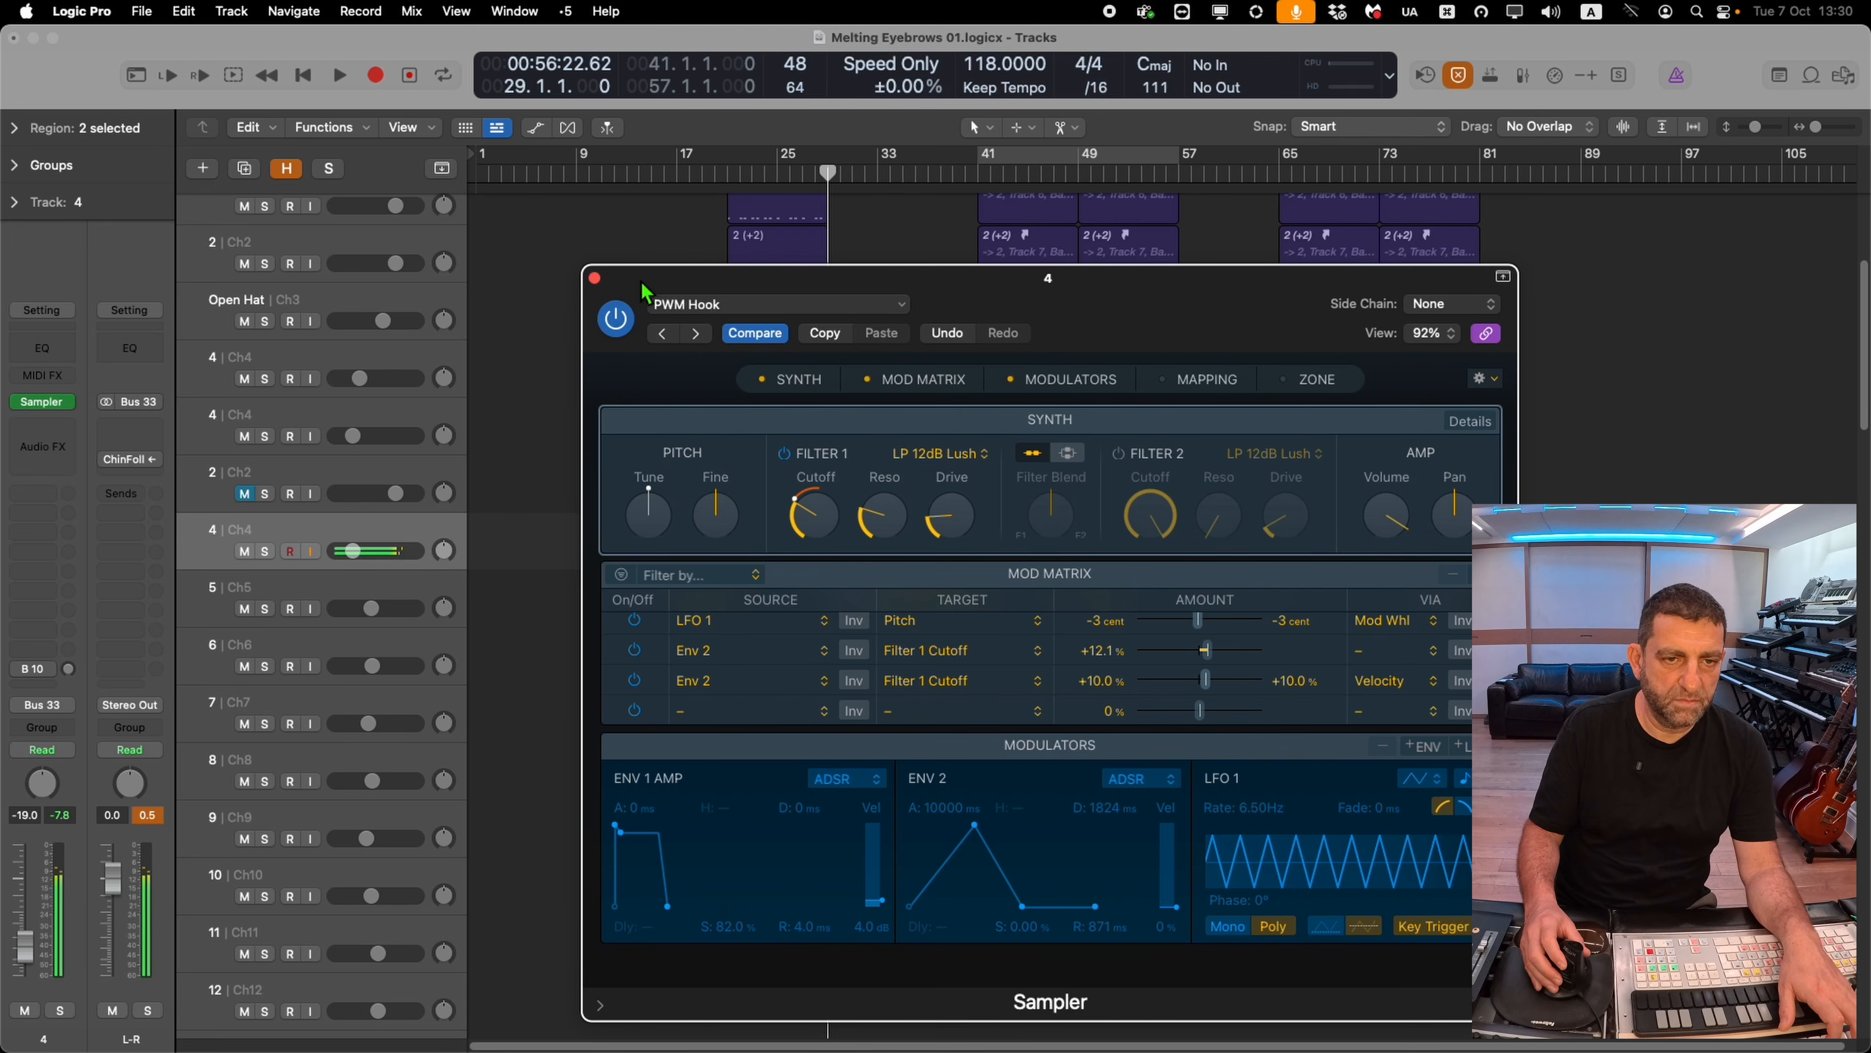
left_click_drag(642, 280, 1291, 351)
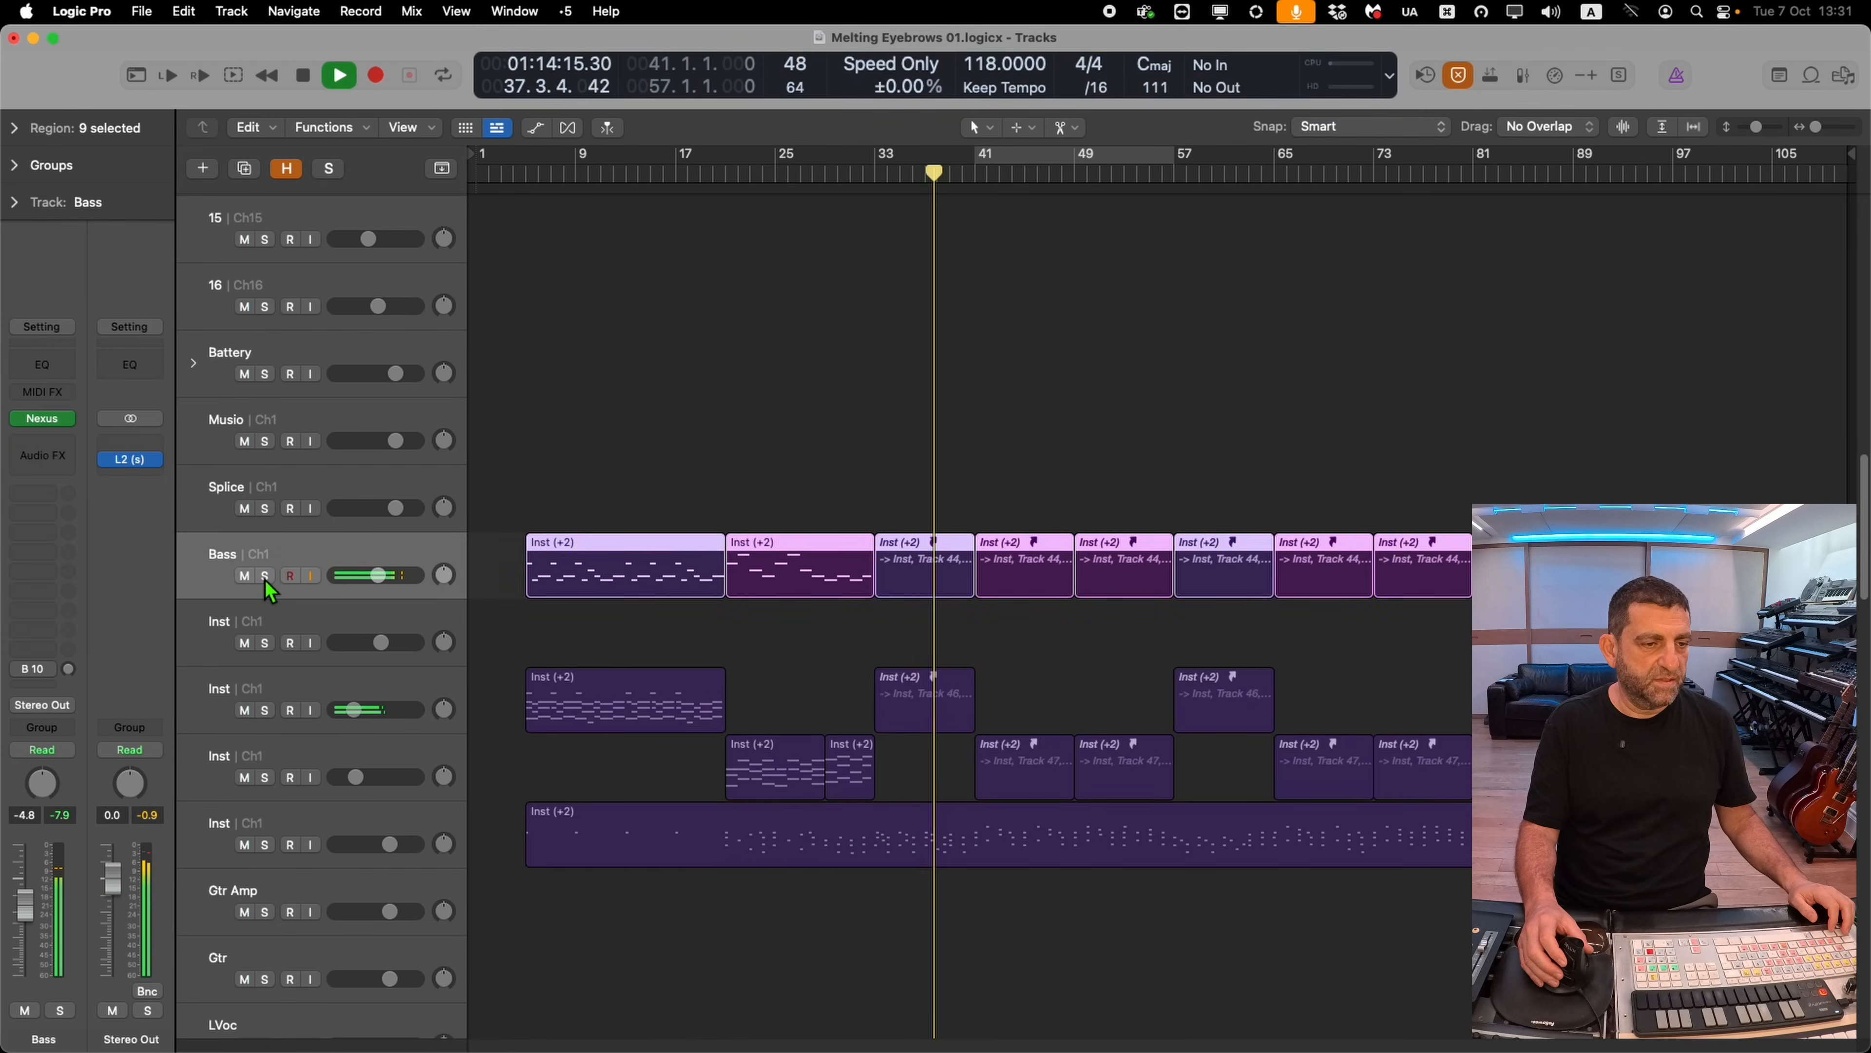
Insert OneKnob Pumper (s) on the soloed Bass track, unsolo it, and adjust the pump knob
left_click(264, 576)
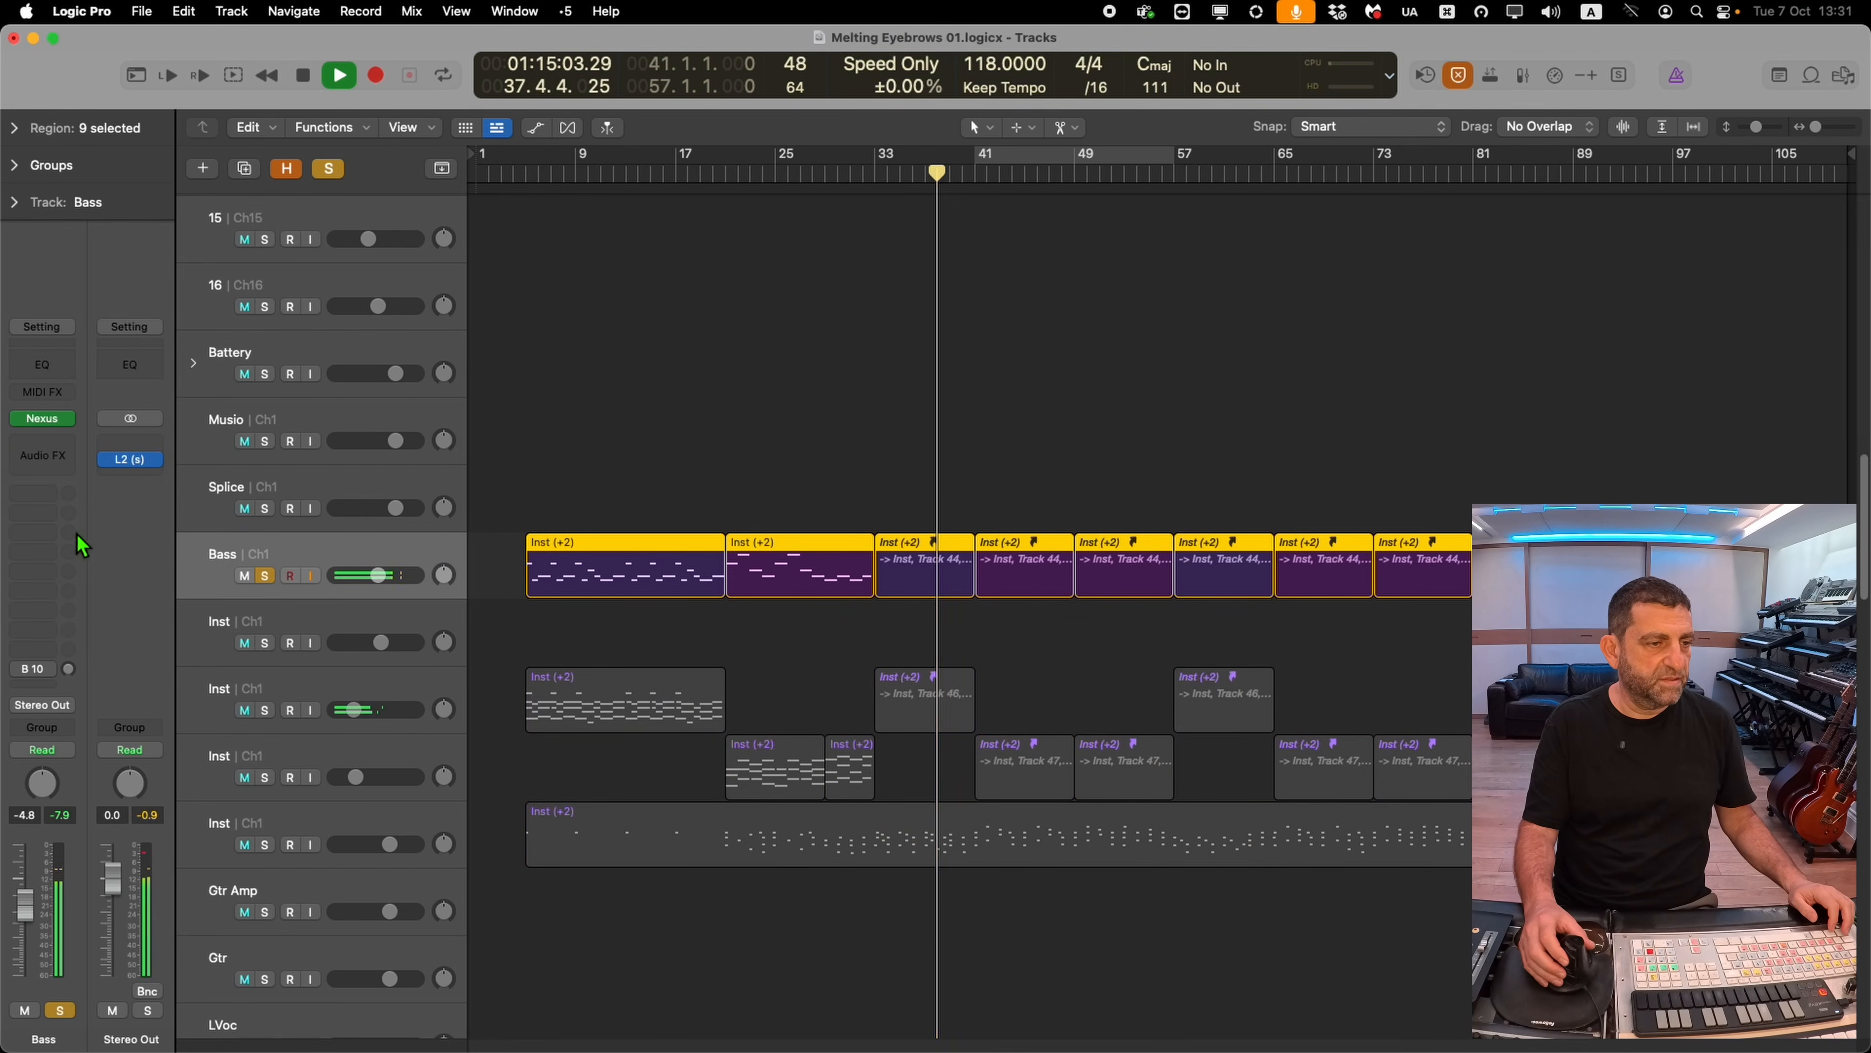
left_click(66, 462)
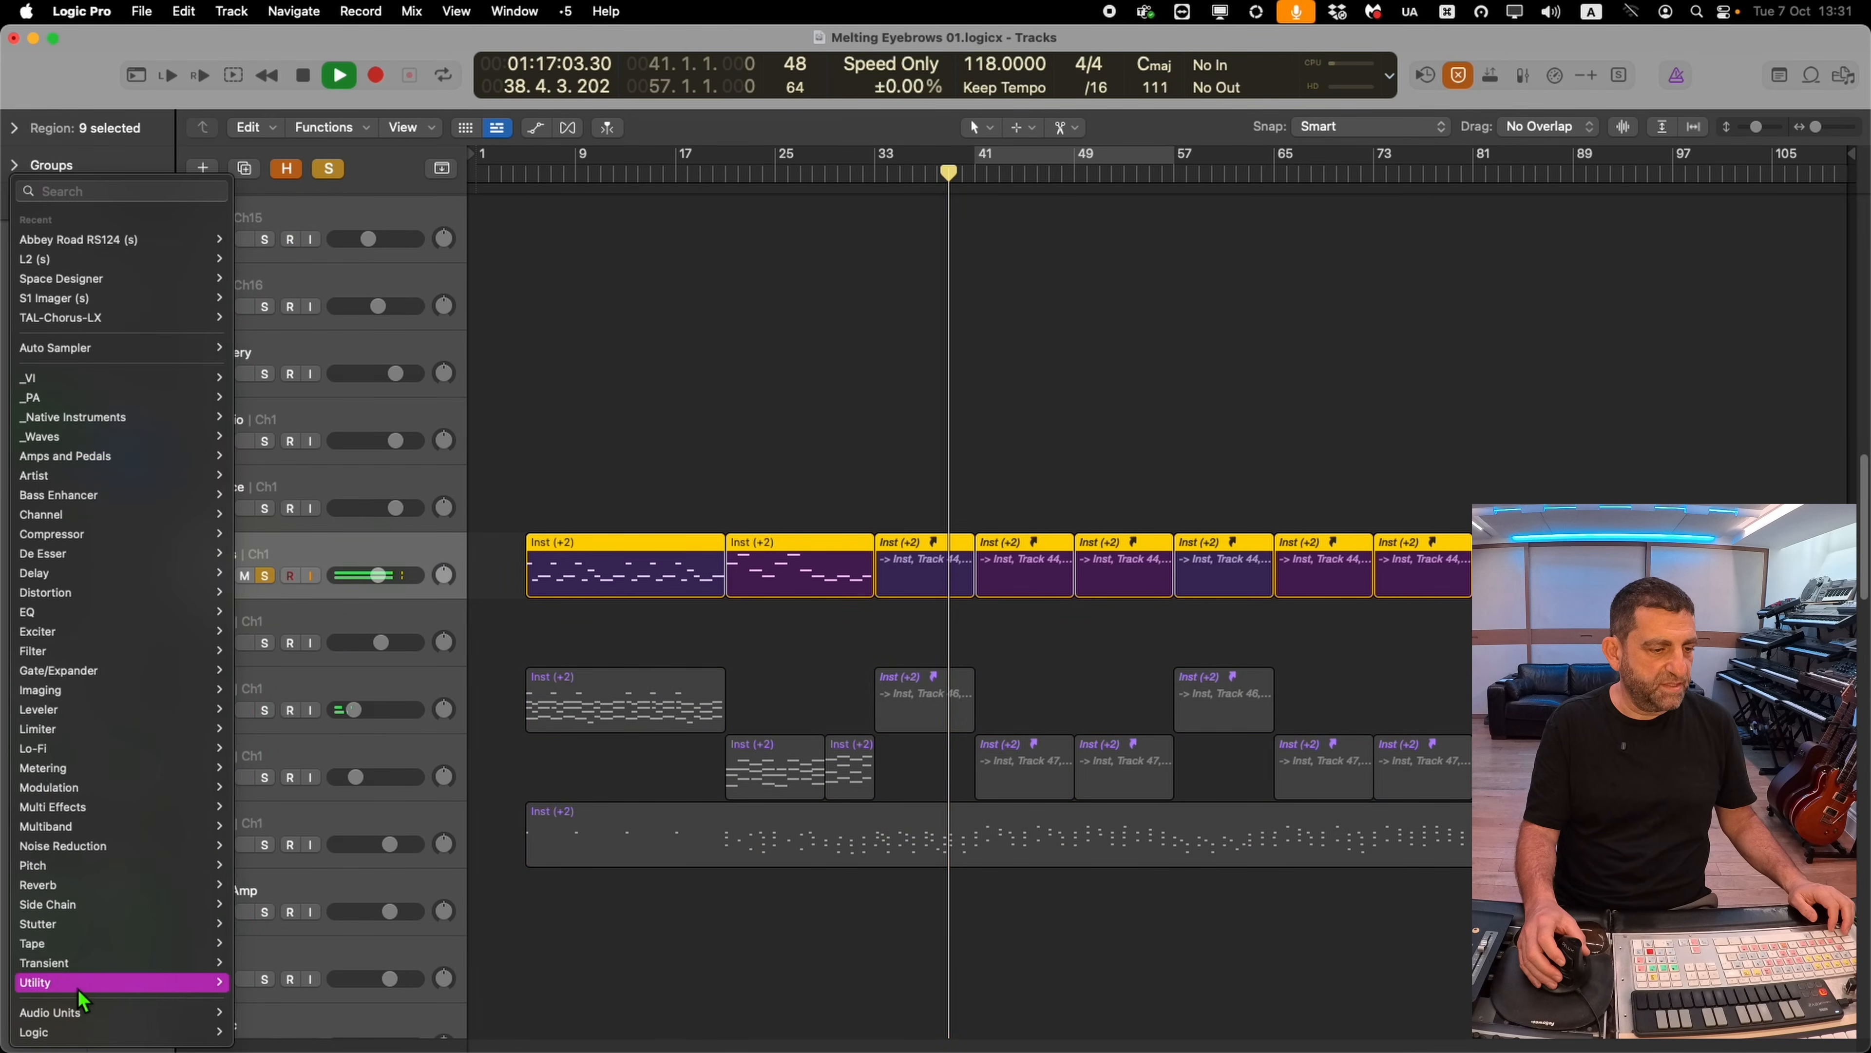
mouse_move(147, 904)
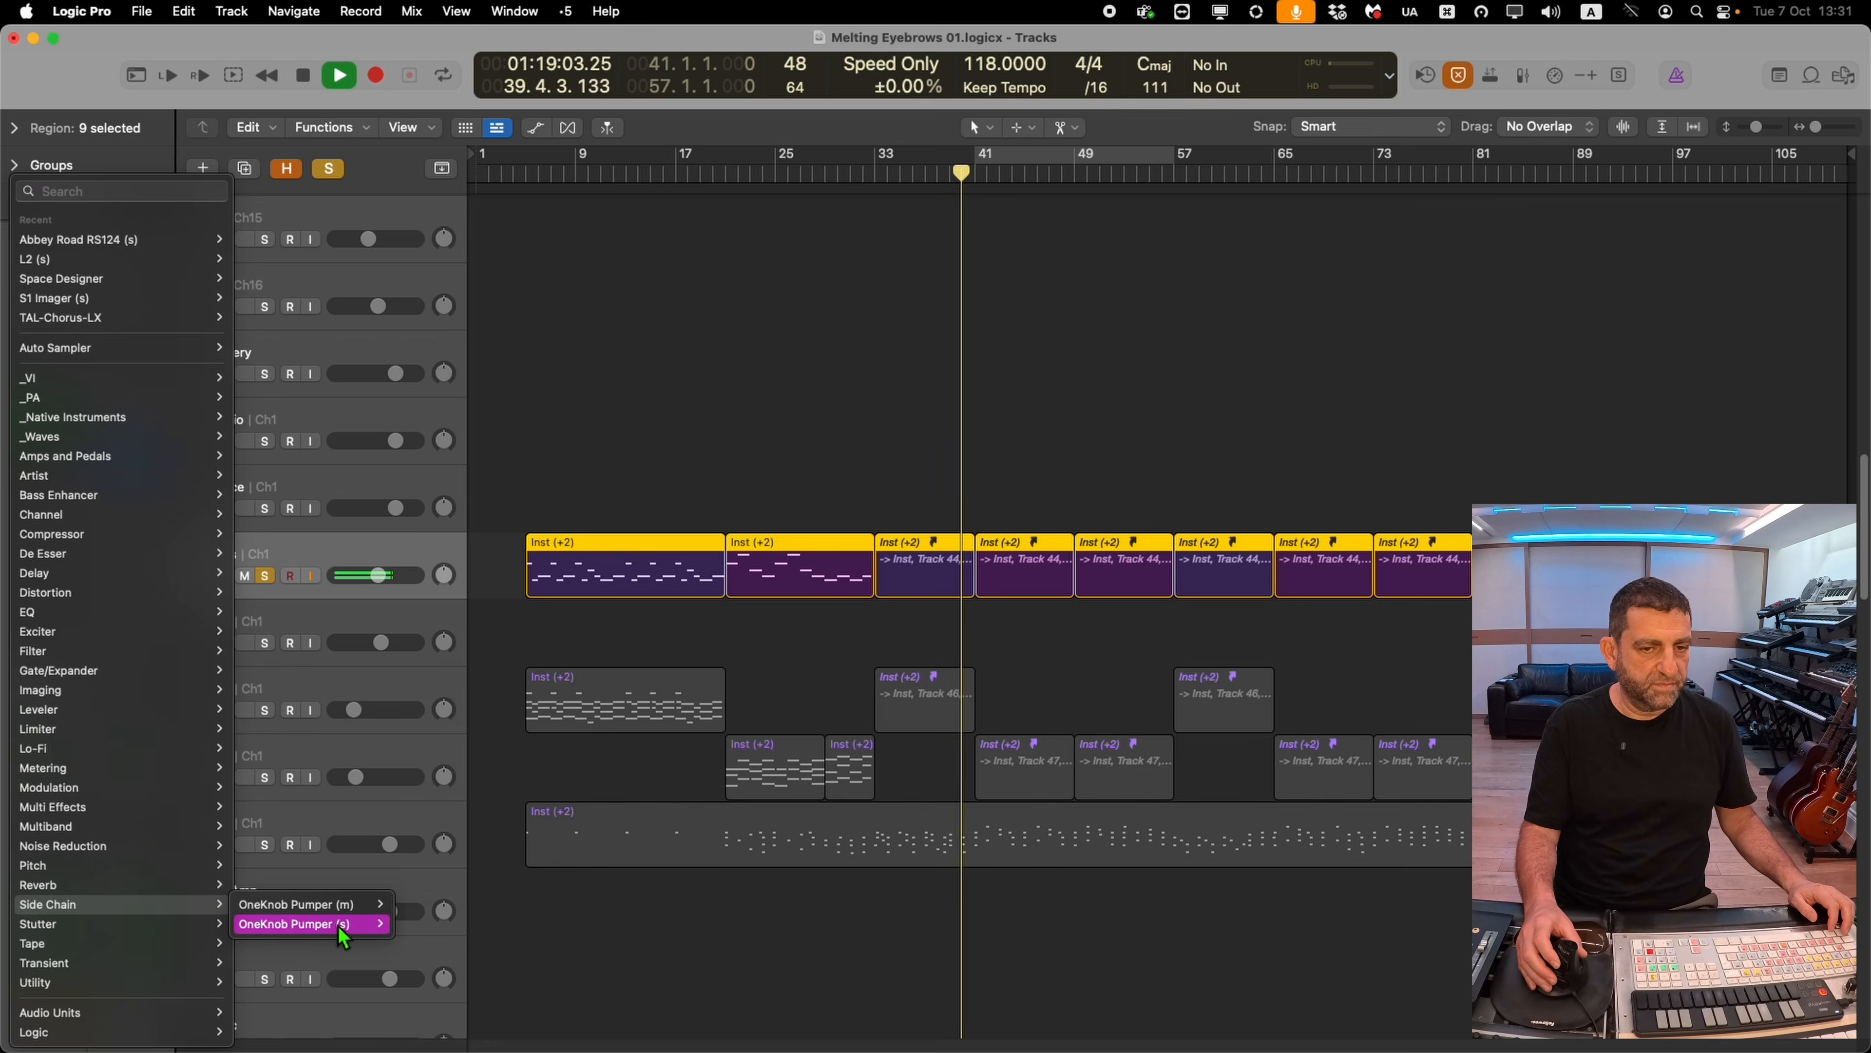
left_click(337, 926)
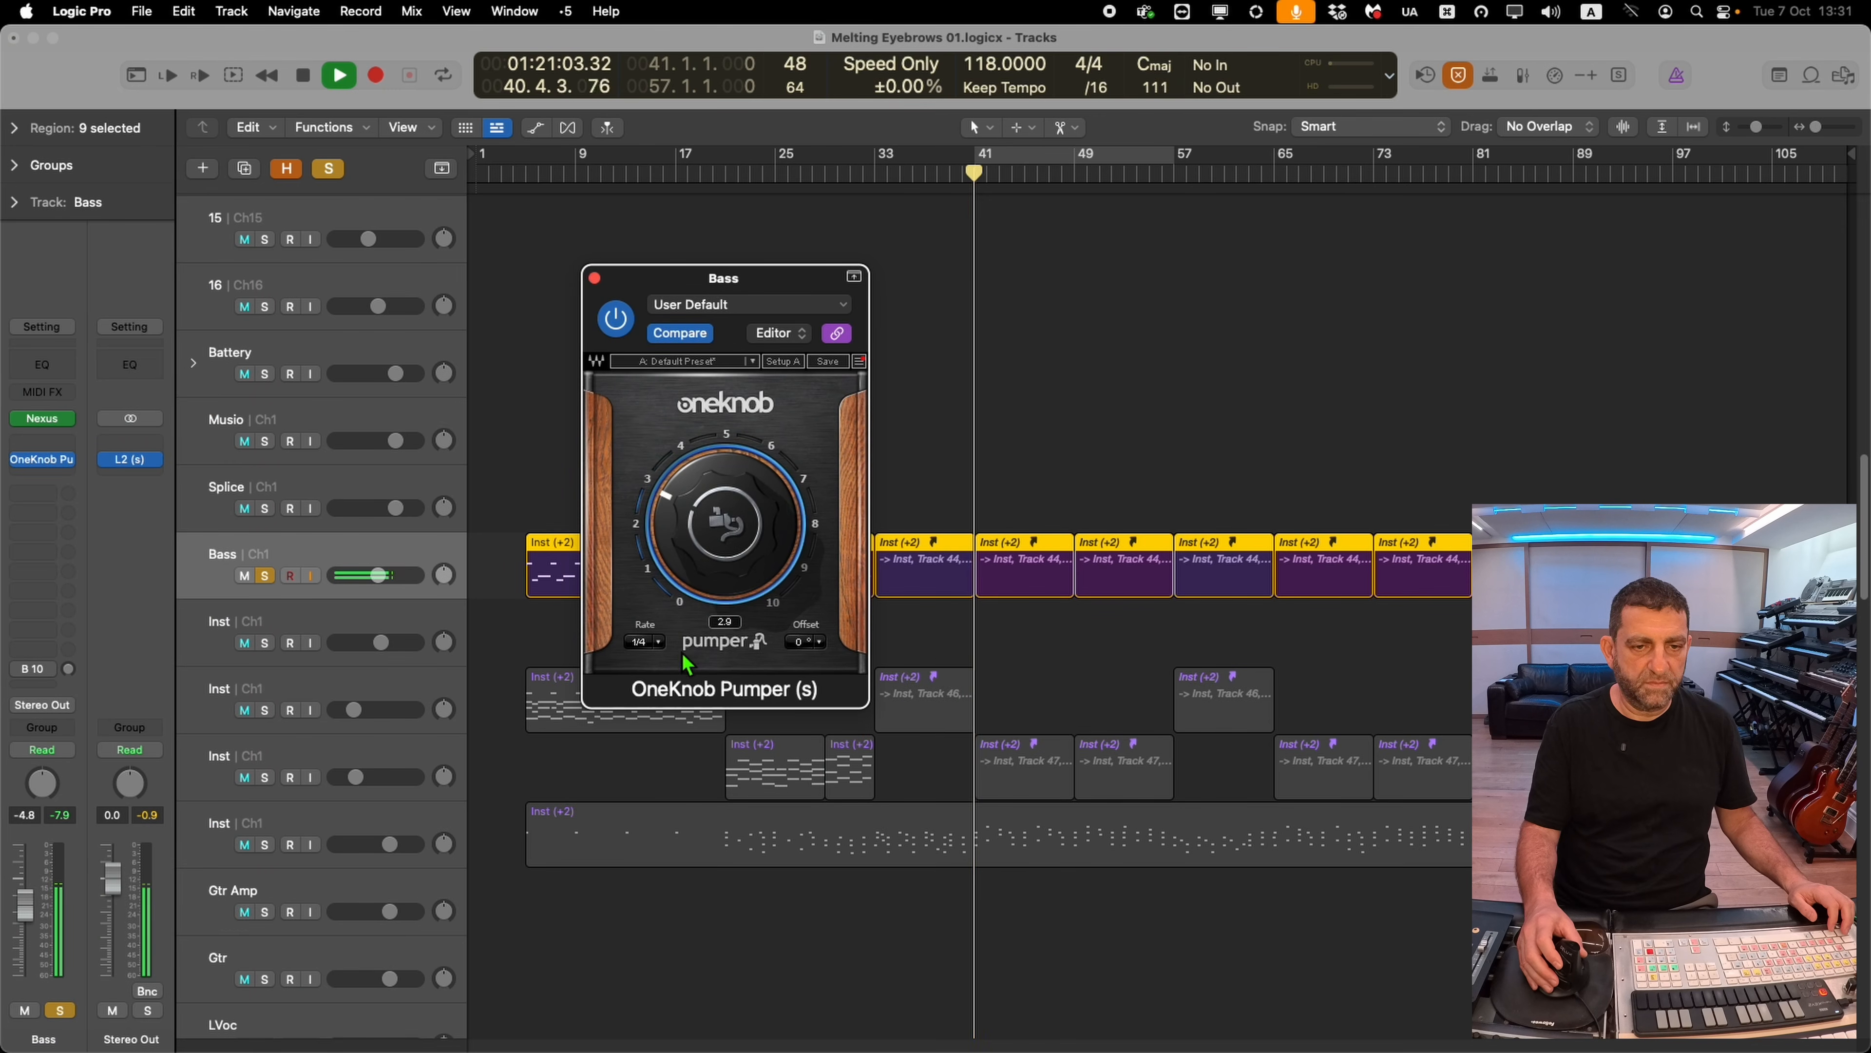
left_click(267, 576)
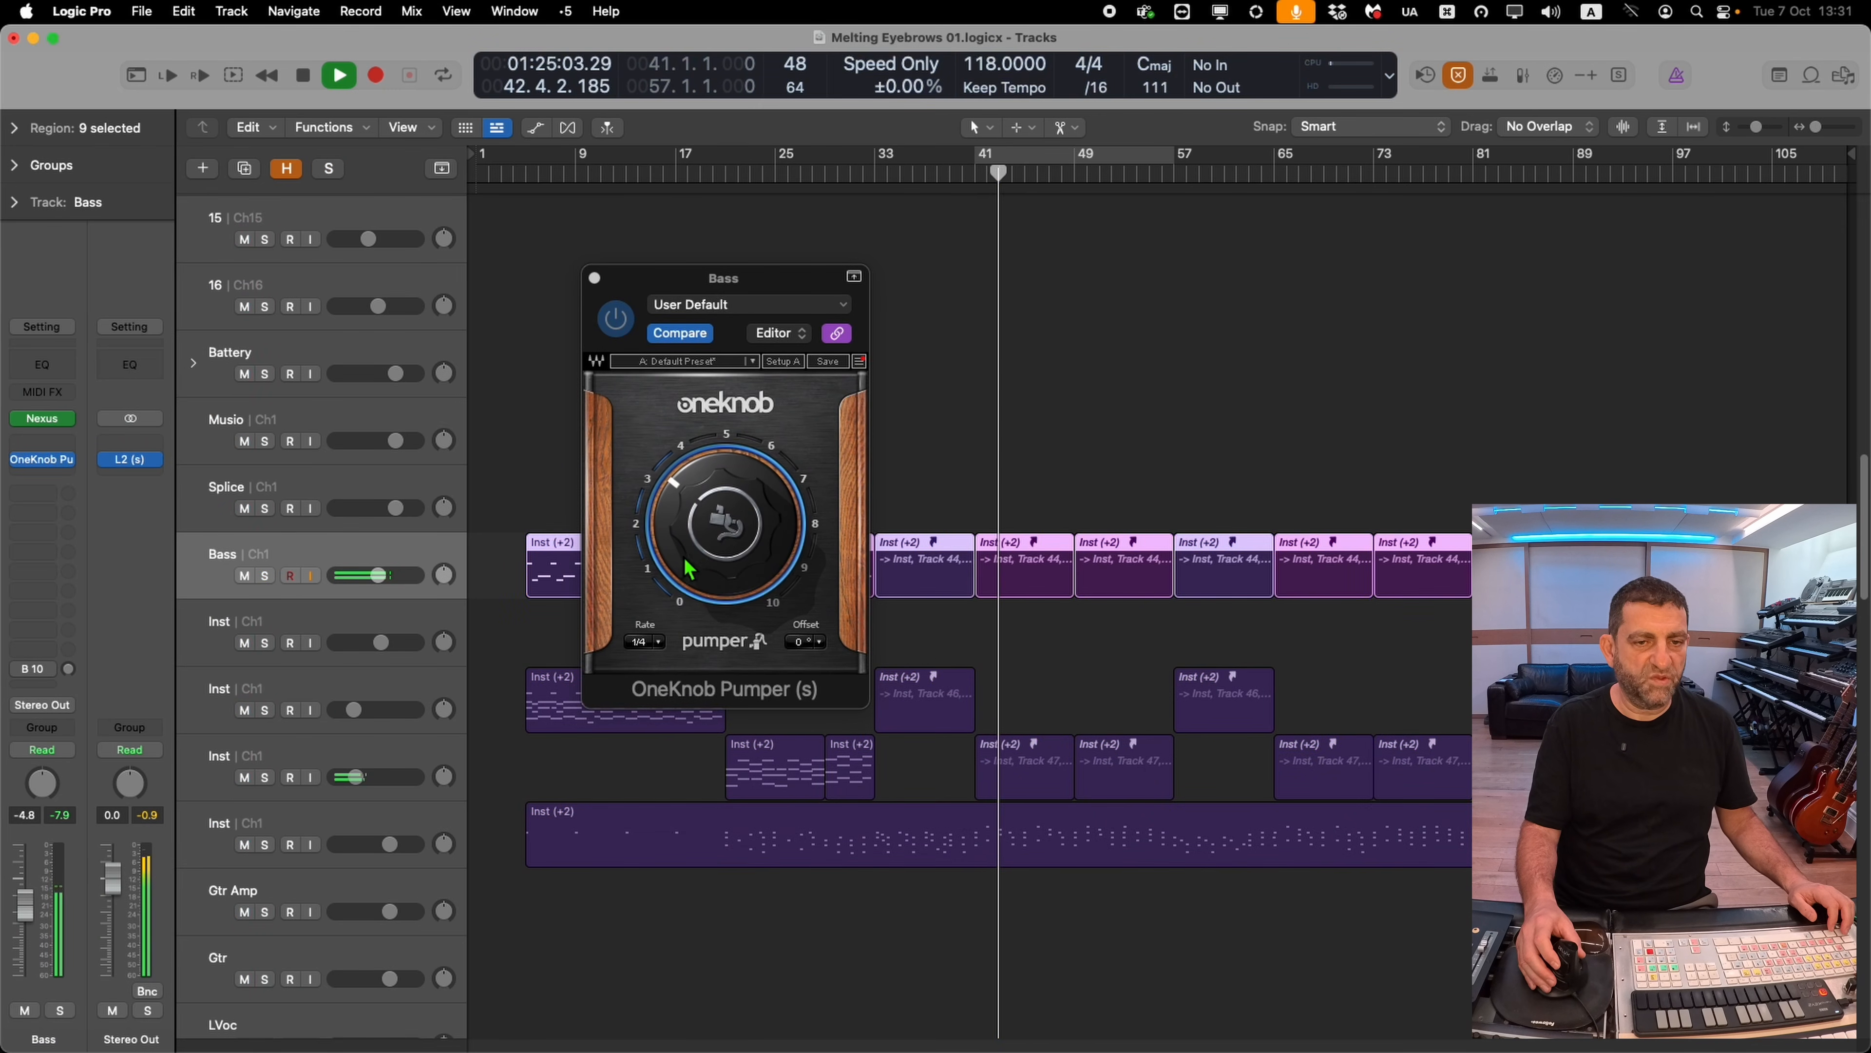
left_click_drag(684, 558, 684, 553)
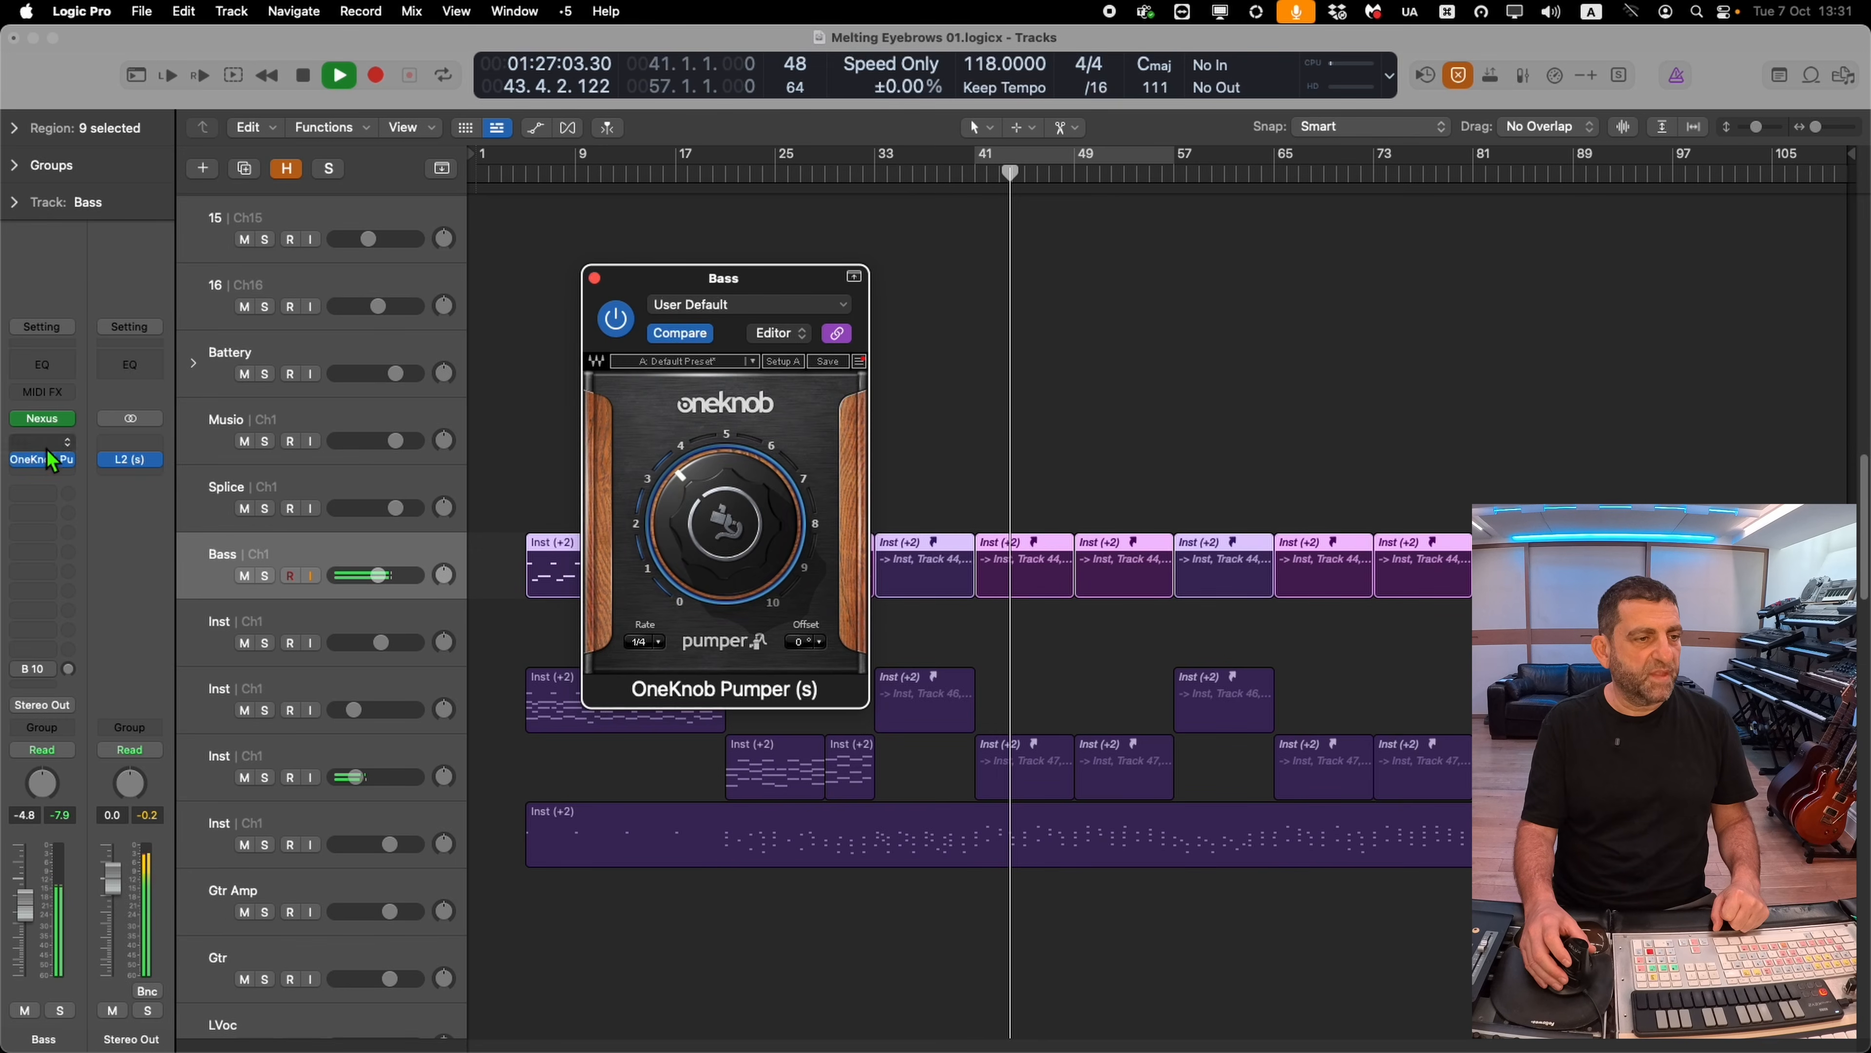
Inspect the Bass track's Nexus instrument with the BA 808 Boom 2 patch while soloing, then close it
left_click(42, 418)
left_click(265, 576)
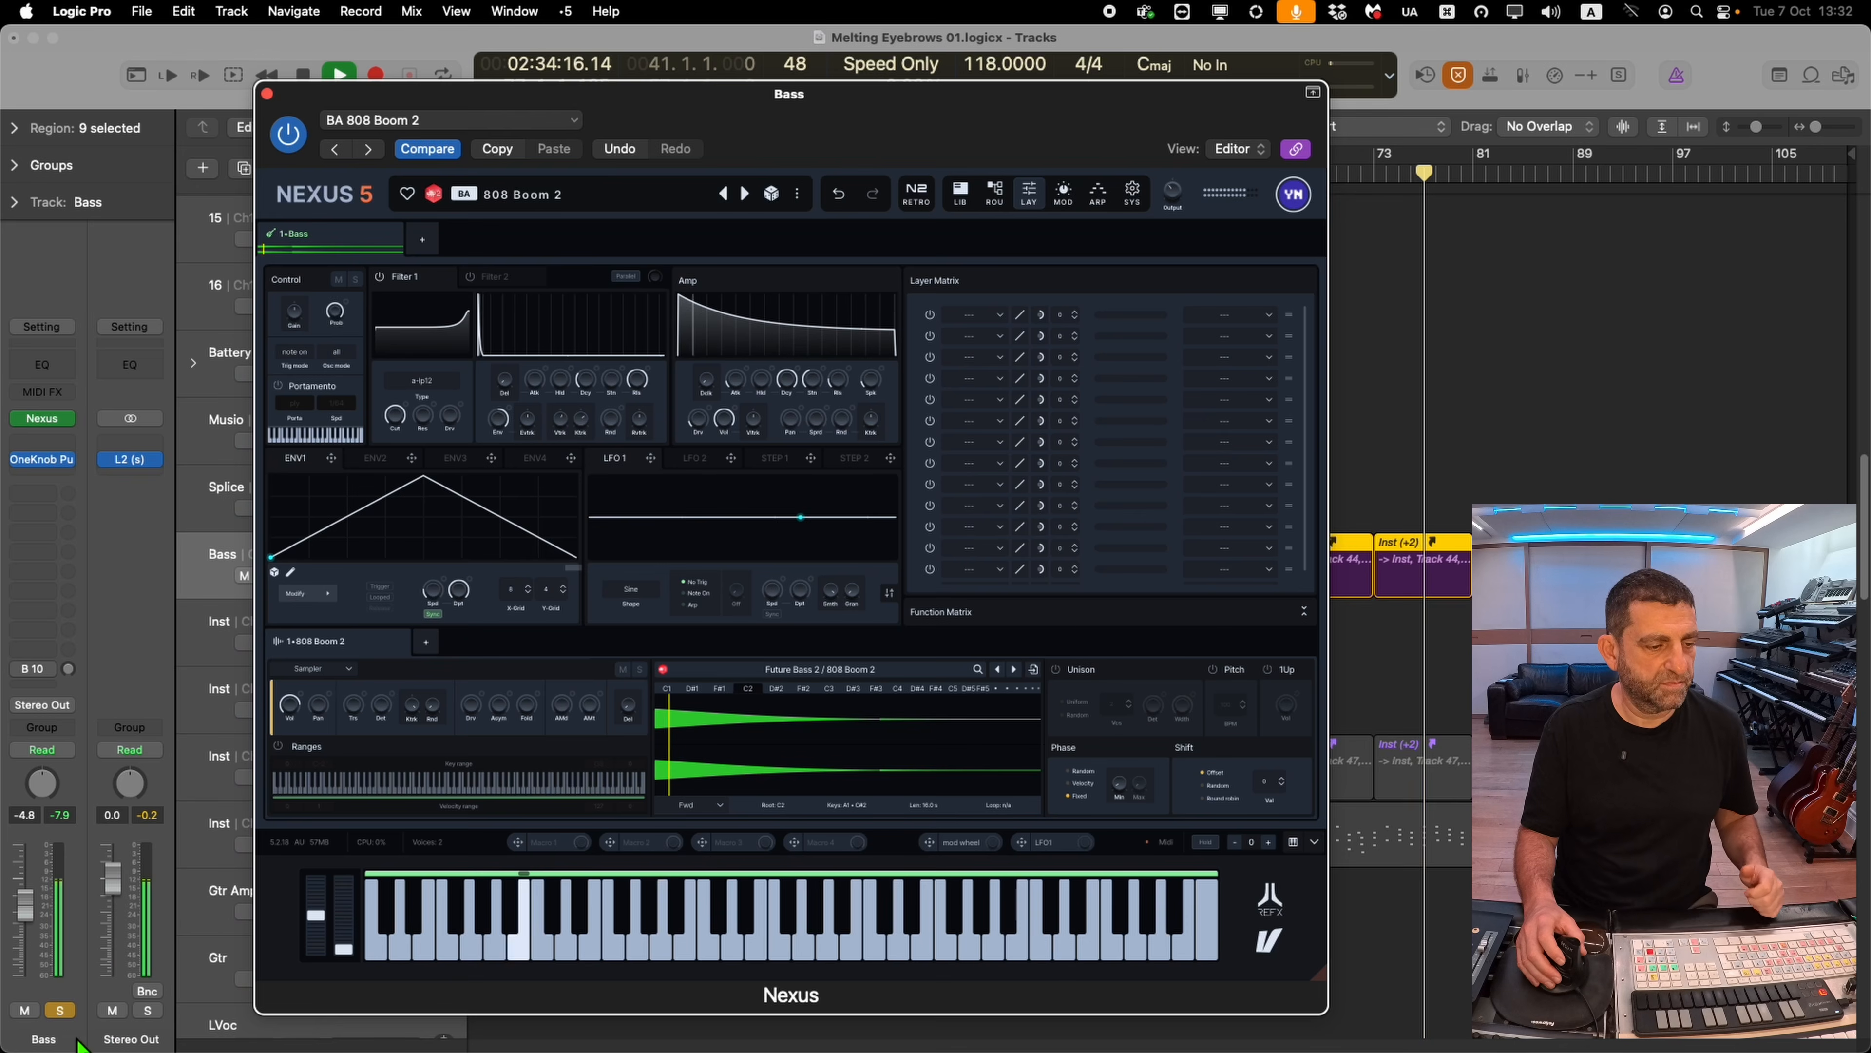
left_click(59, 1010)
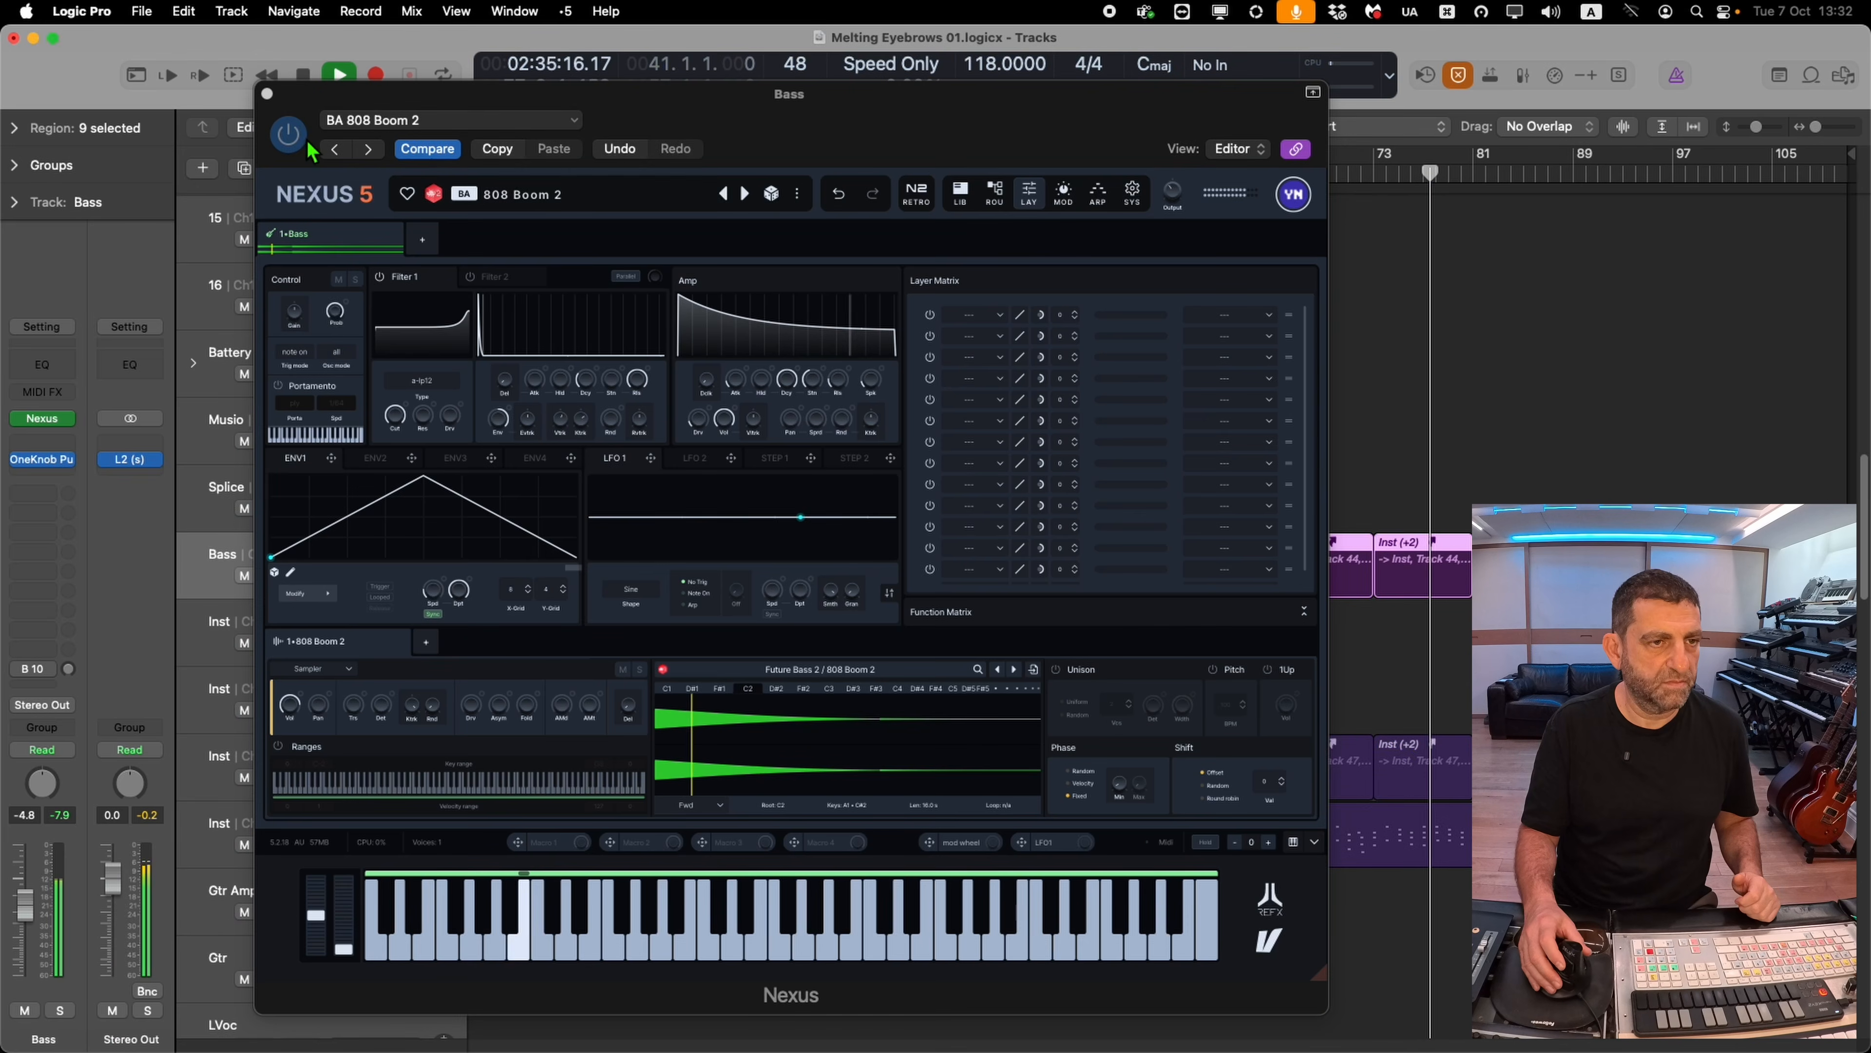
left_click(268, 93)
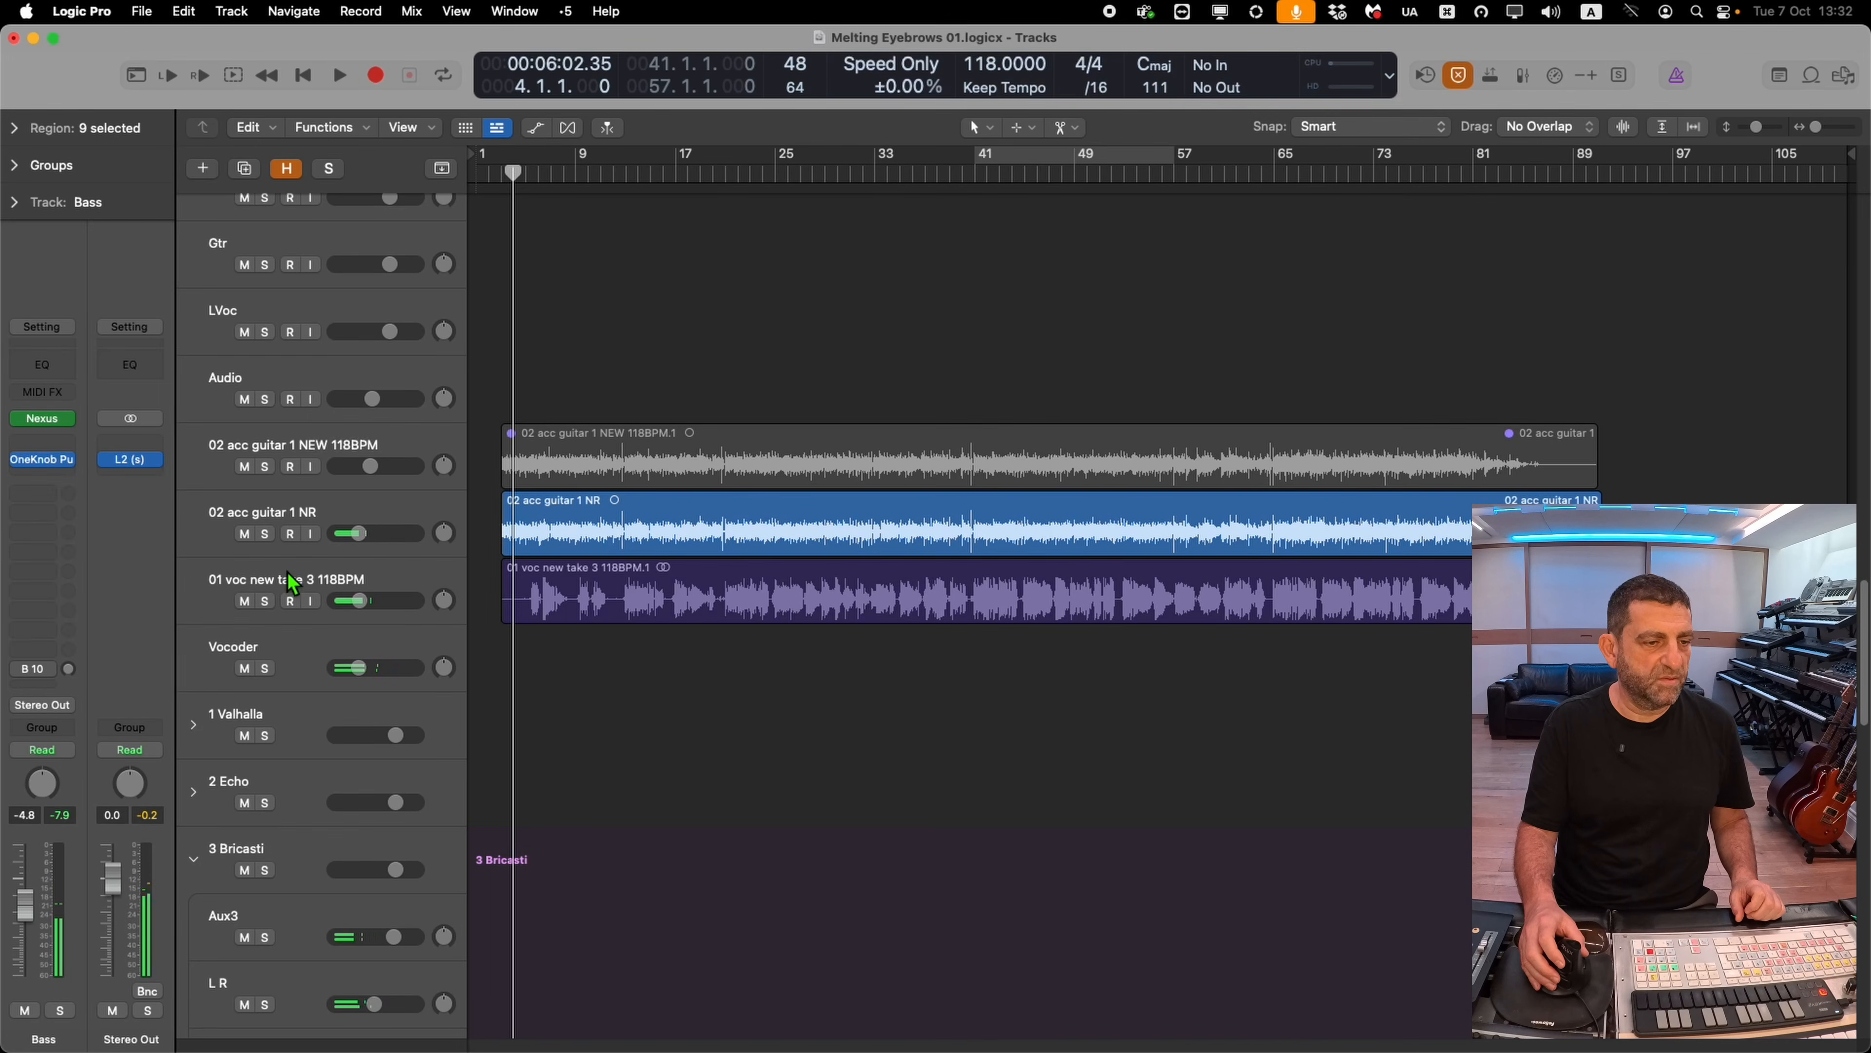
Insert RChannel (m) on the 01 voc new take 3 track and boost EQ band 3 to 8.7 dB around 1420 Hz
left_click(293, 584)
key("space")
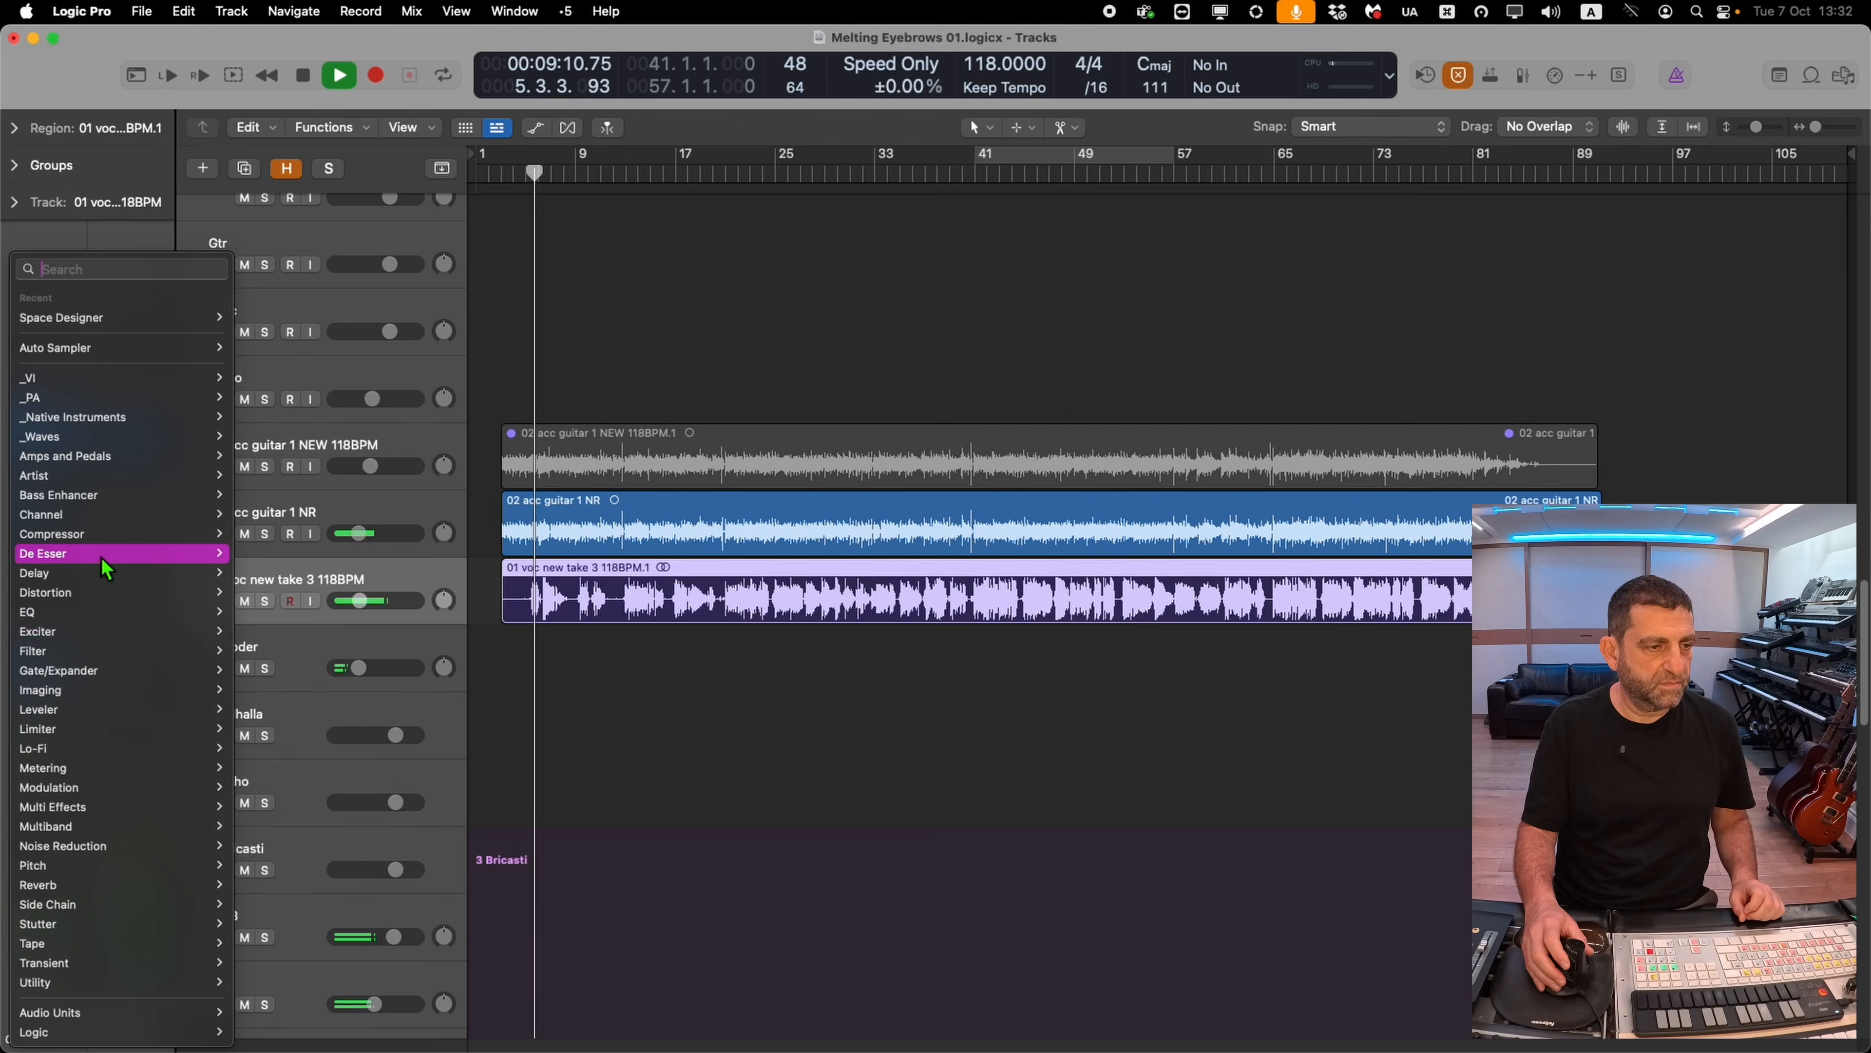
mouse_move(121, 516)
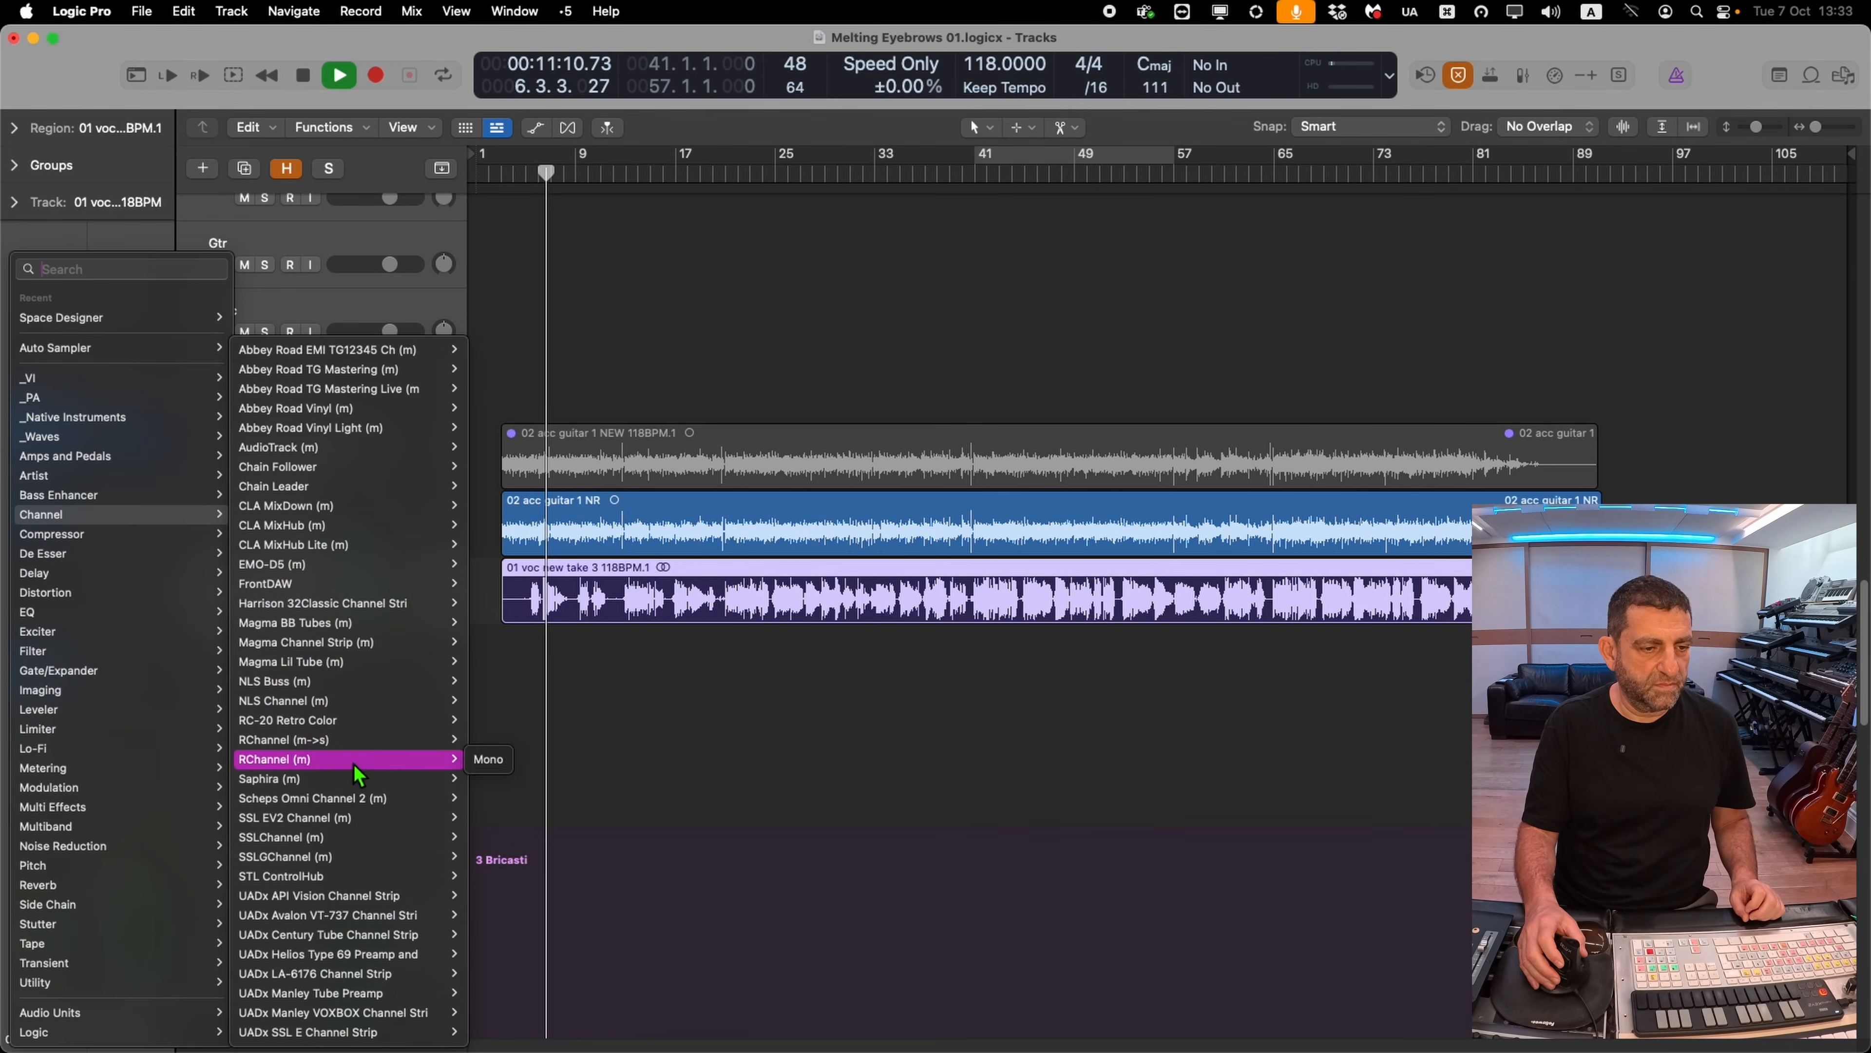
left_click(355, 763)
left_click_drag(870, 508, 869, 502)
left_click_drag(702, 530, 866, 498)
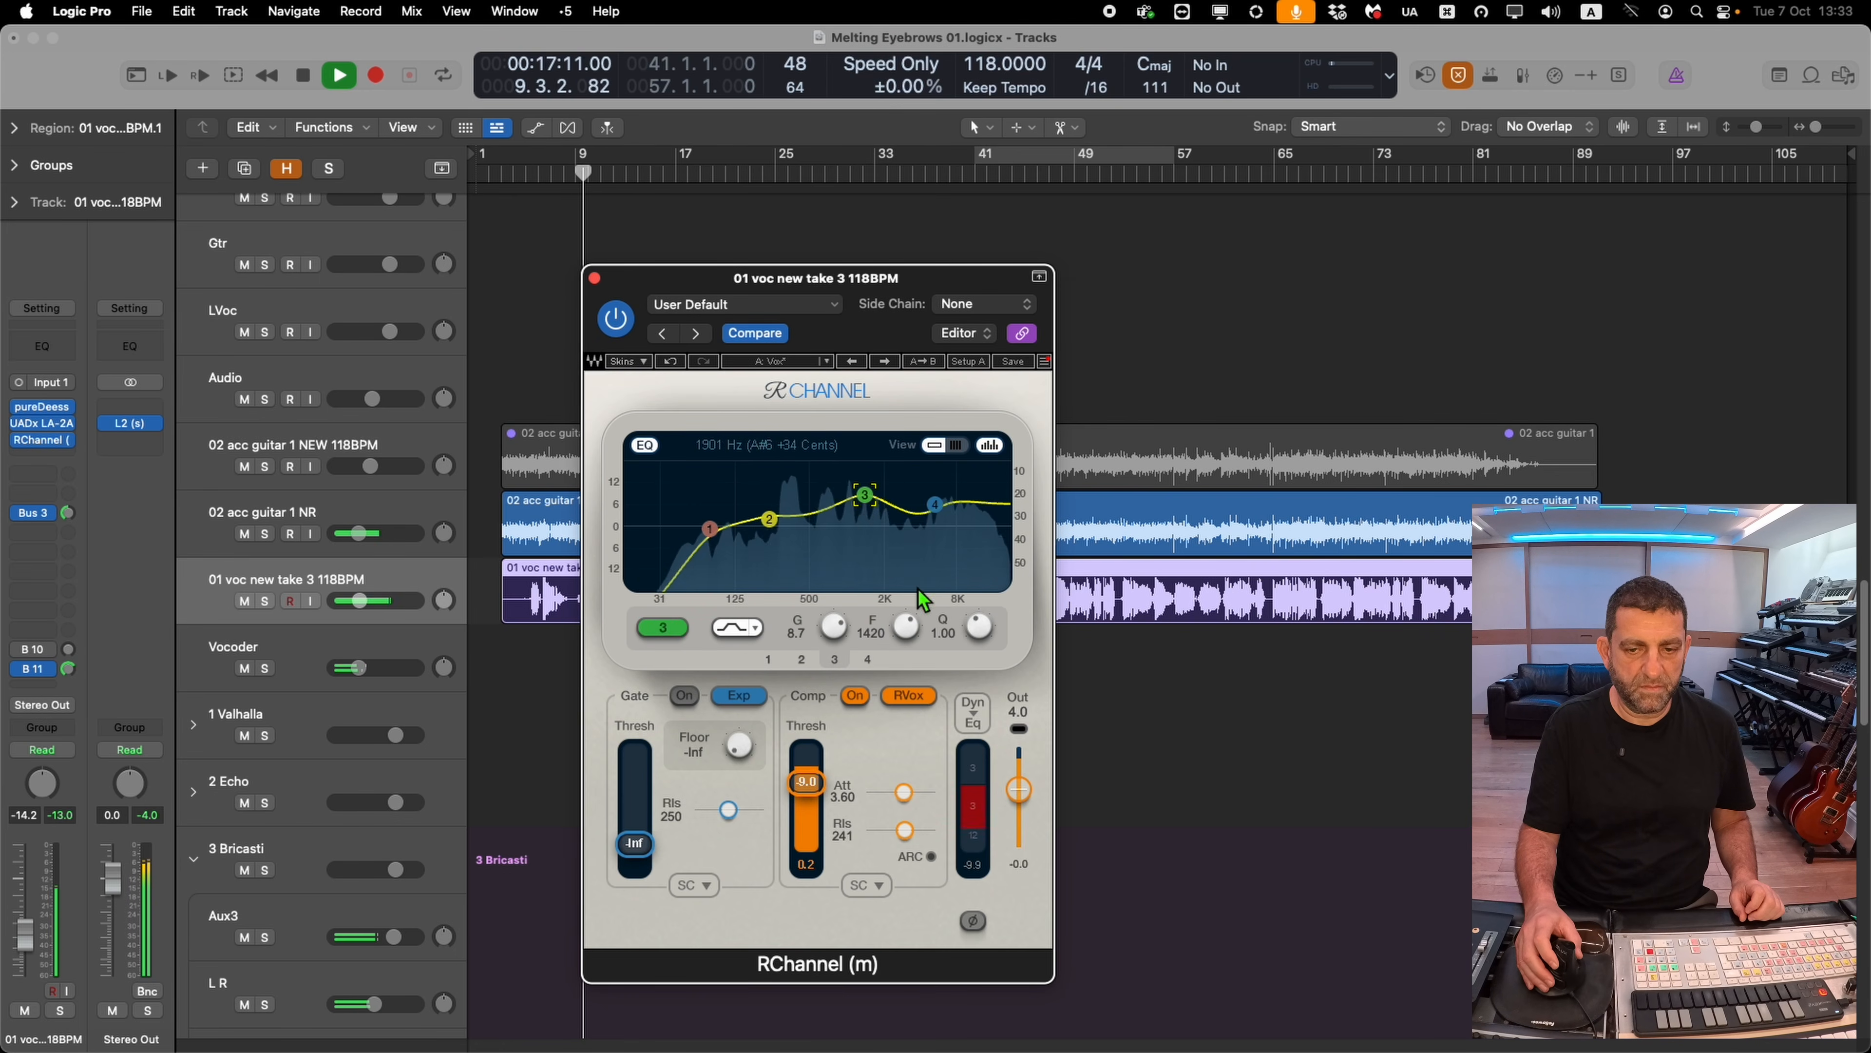
Insert RX 10 Breath Control on the 01 voc new take 3 track and set its target level to -42.5 dB while playing
left_click_drag(396, 604, 409, 611)
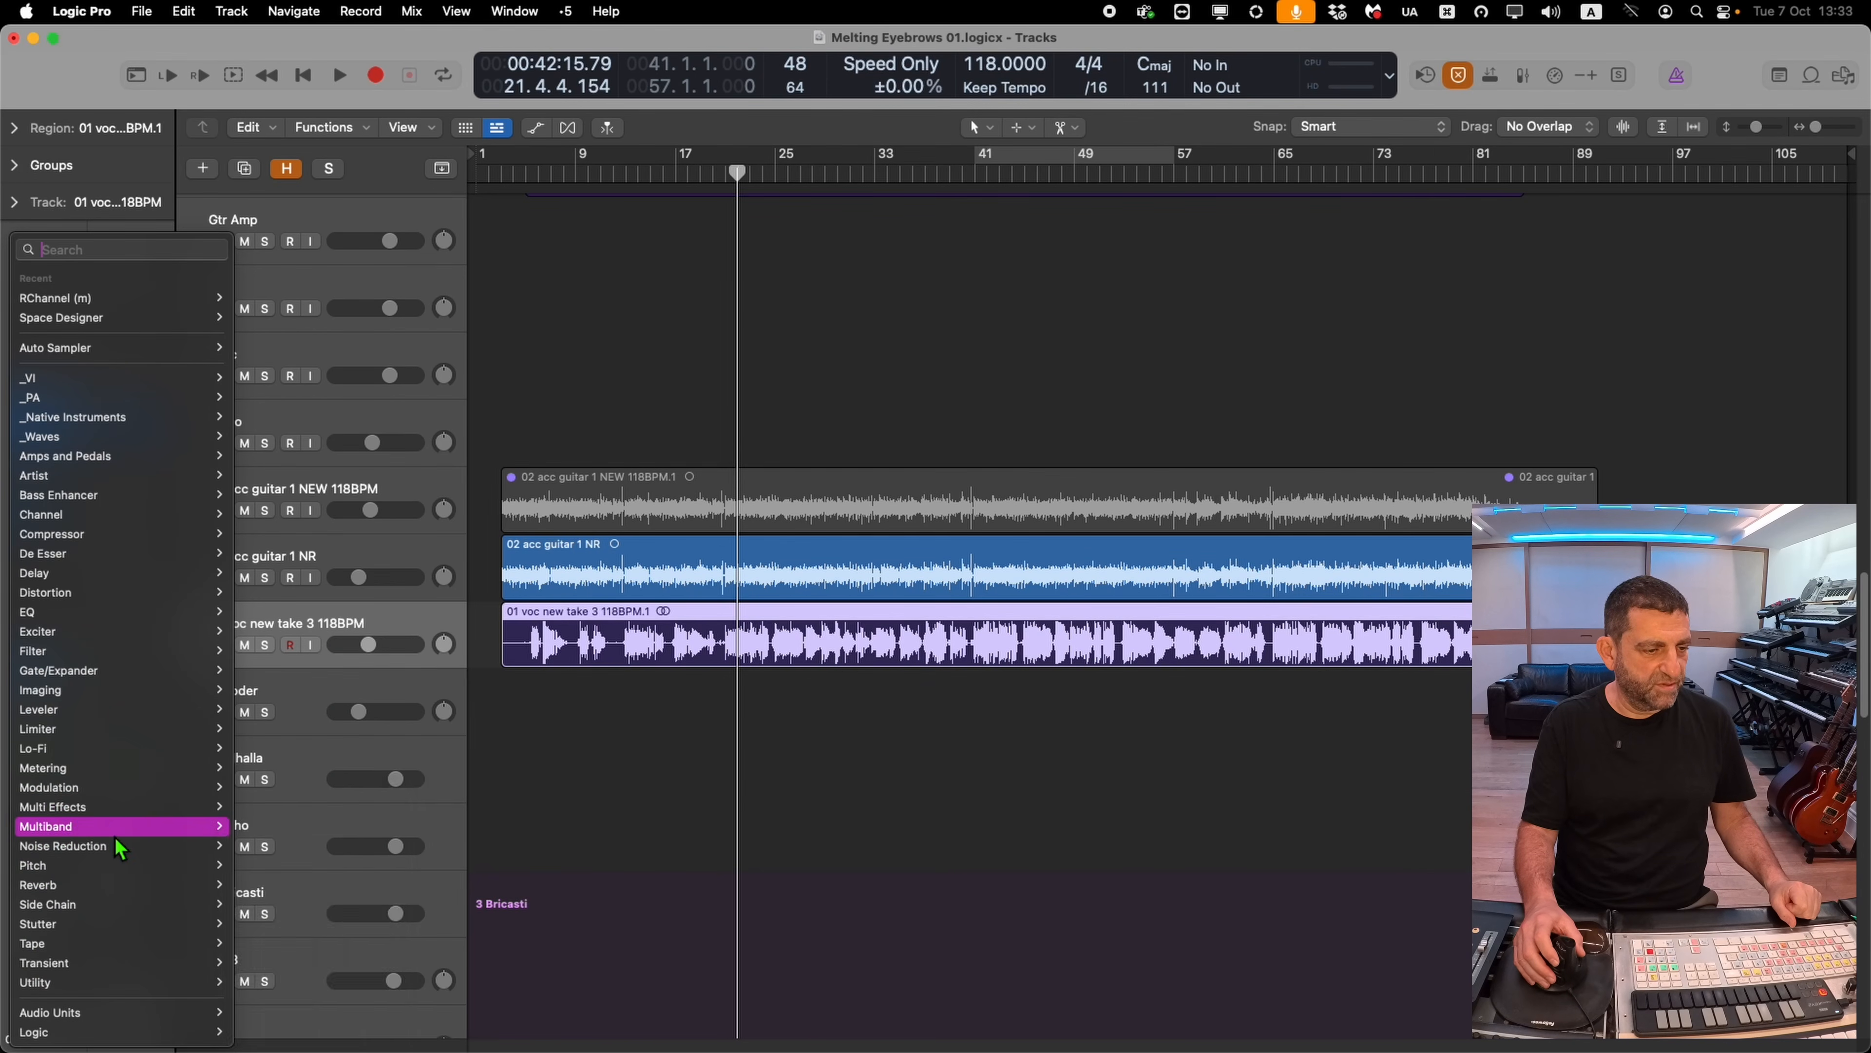
mouse_move(120, 845)
left_click(331, 588)
key("space")
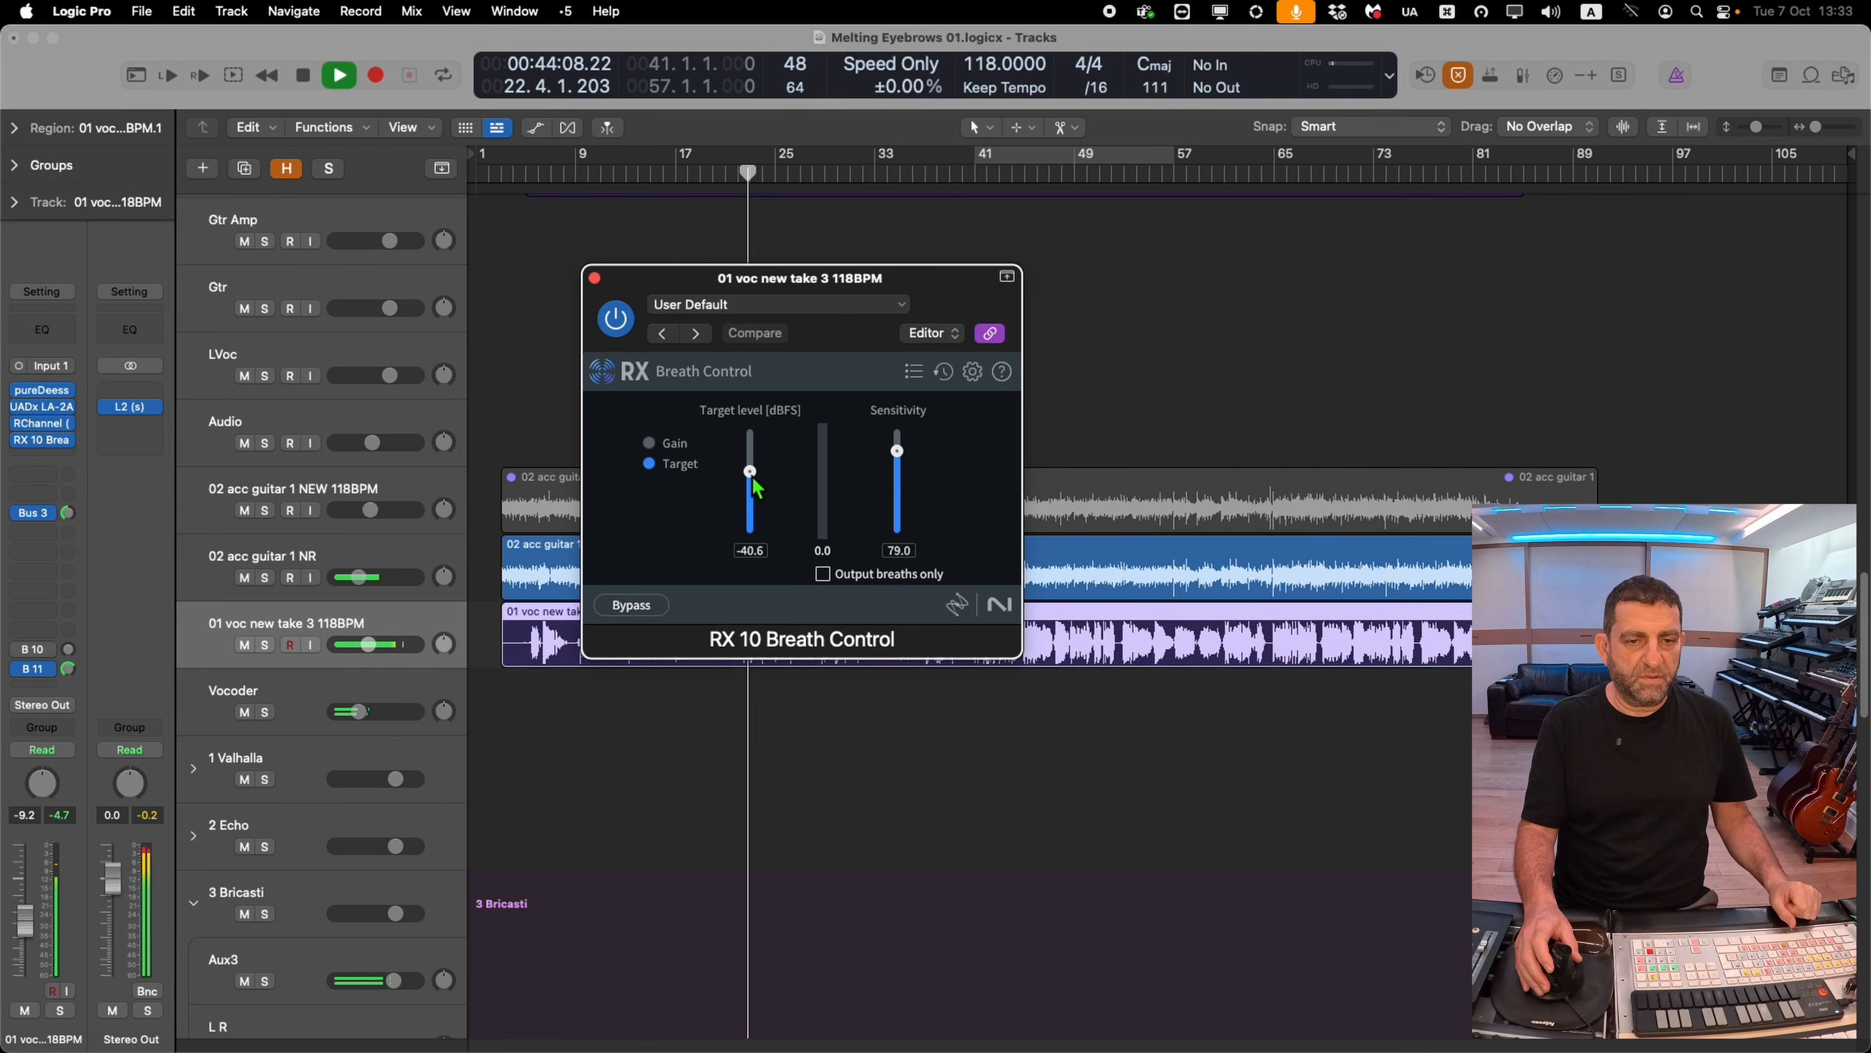
left_click_drag(752, 479, 753, 483)
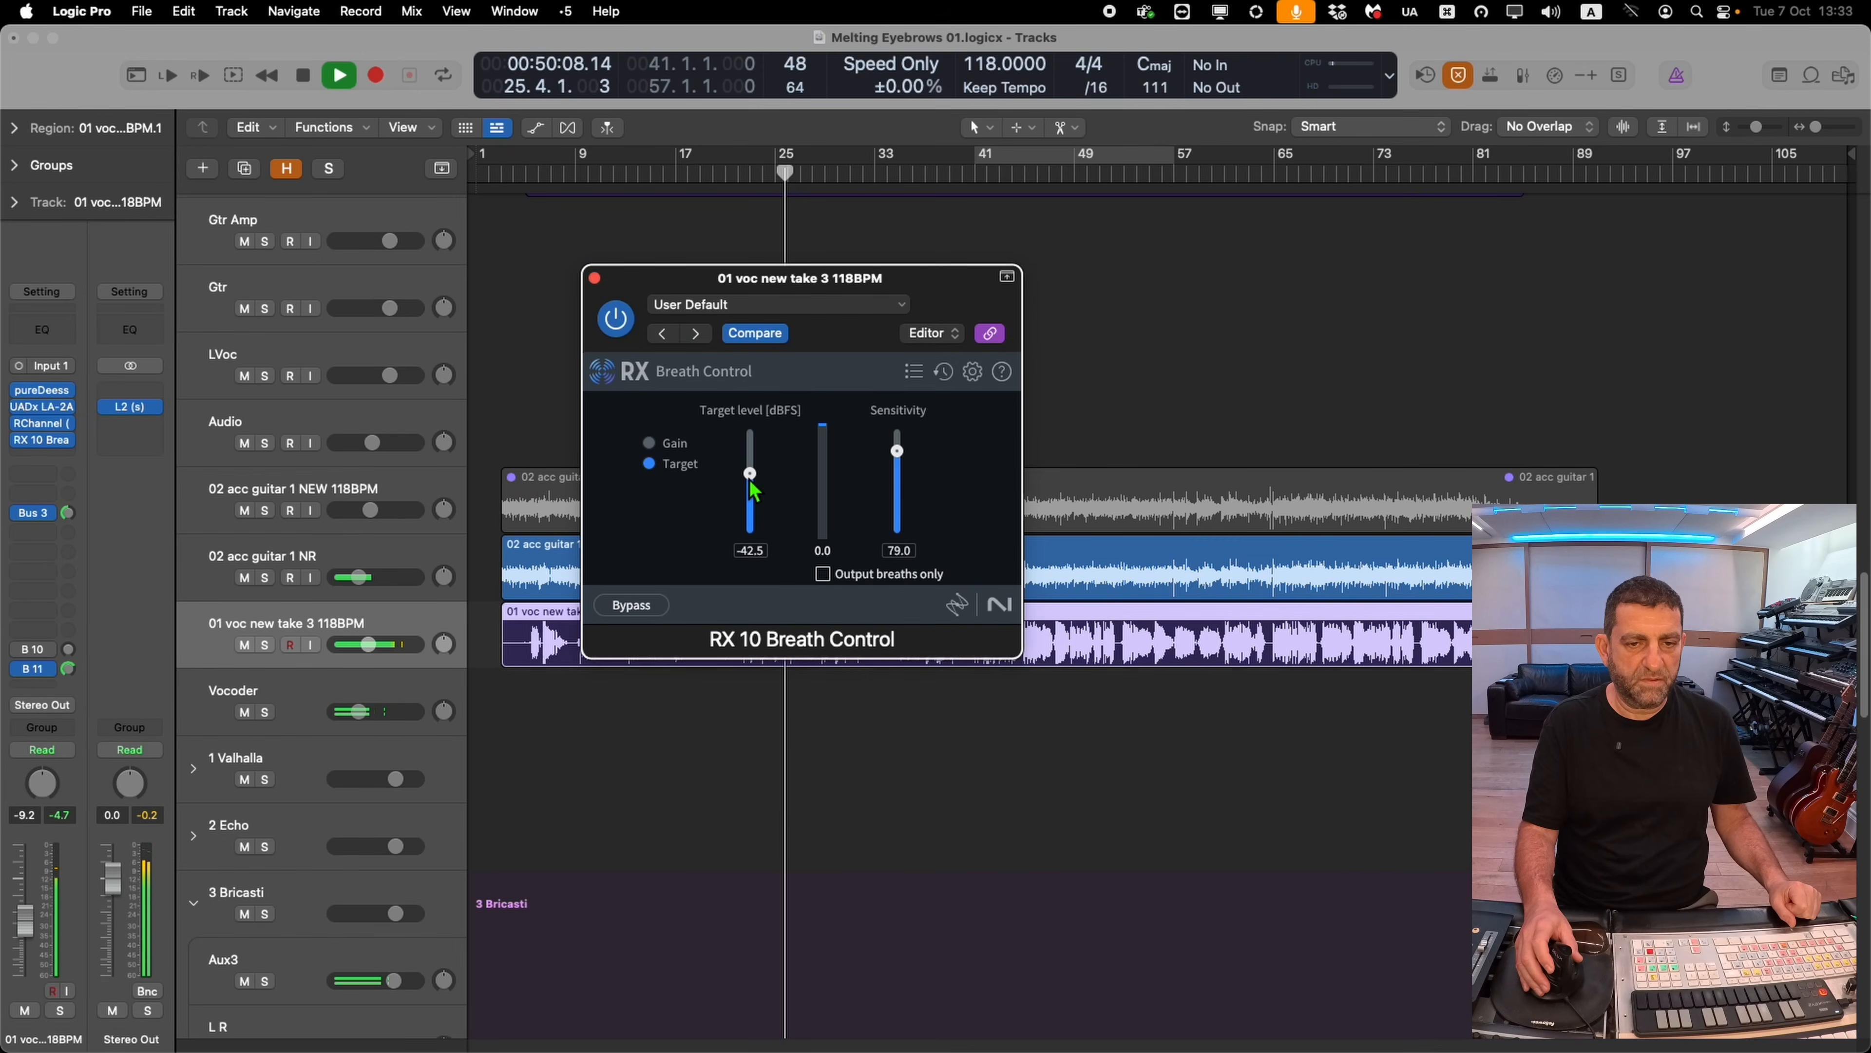
key("space")
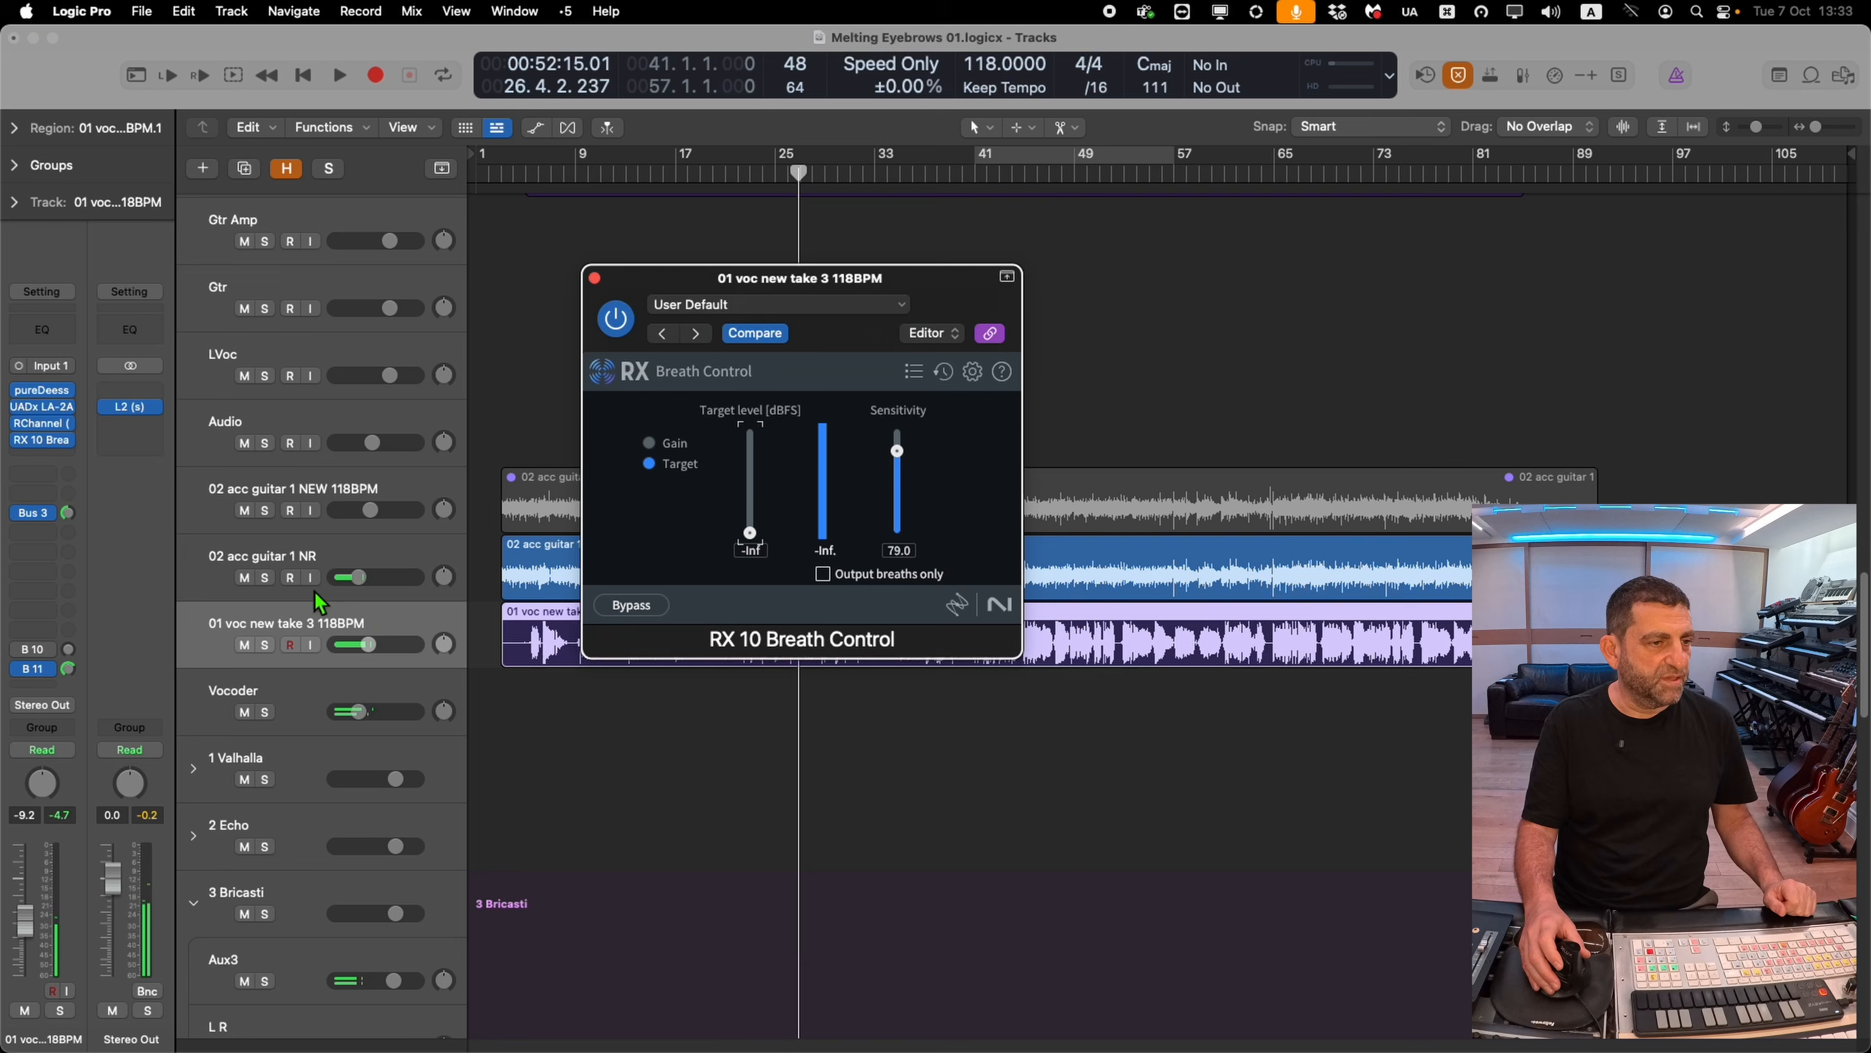
Bounce the vocal region in place to a new track named 01 voc new take 3 No breaths
left_click(313, 604)
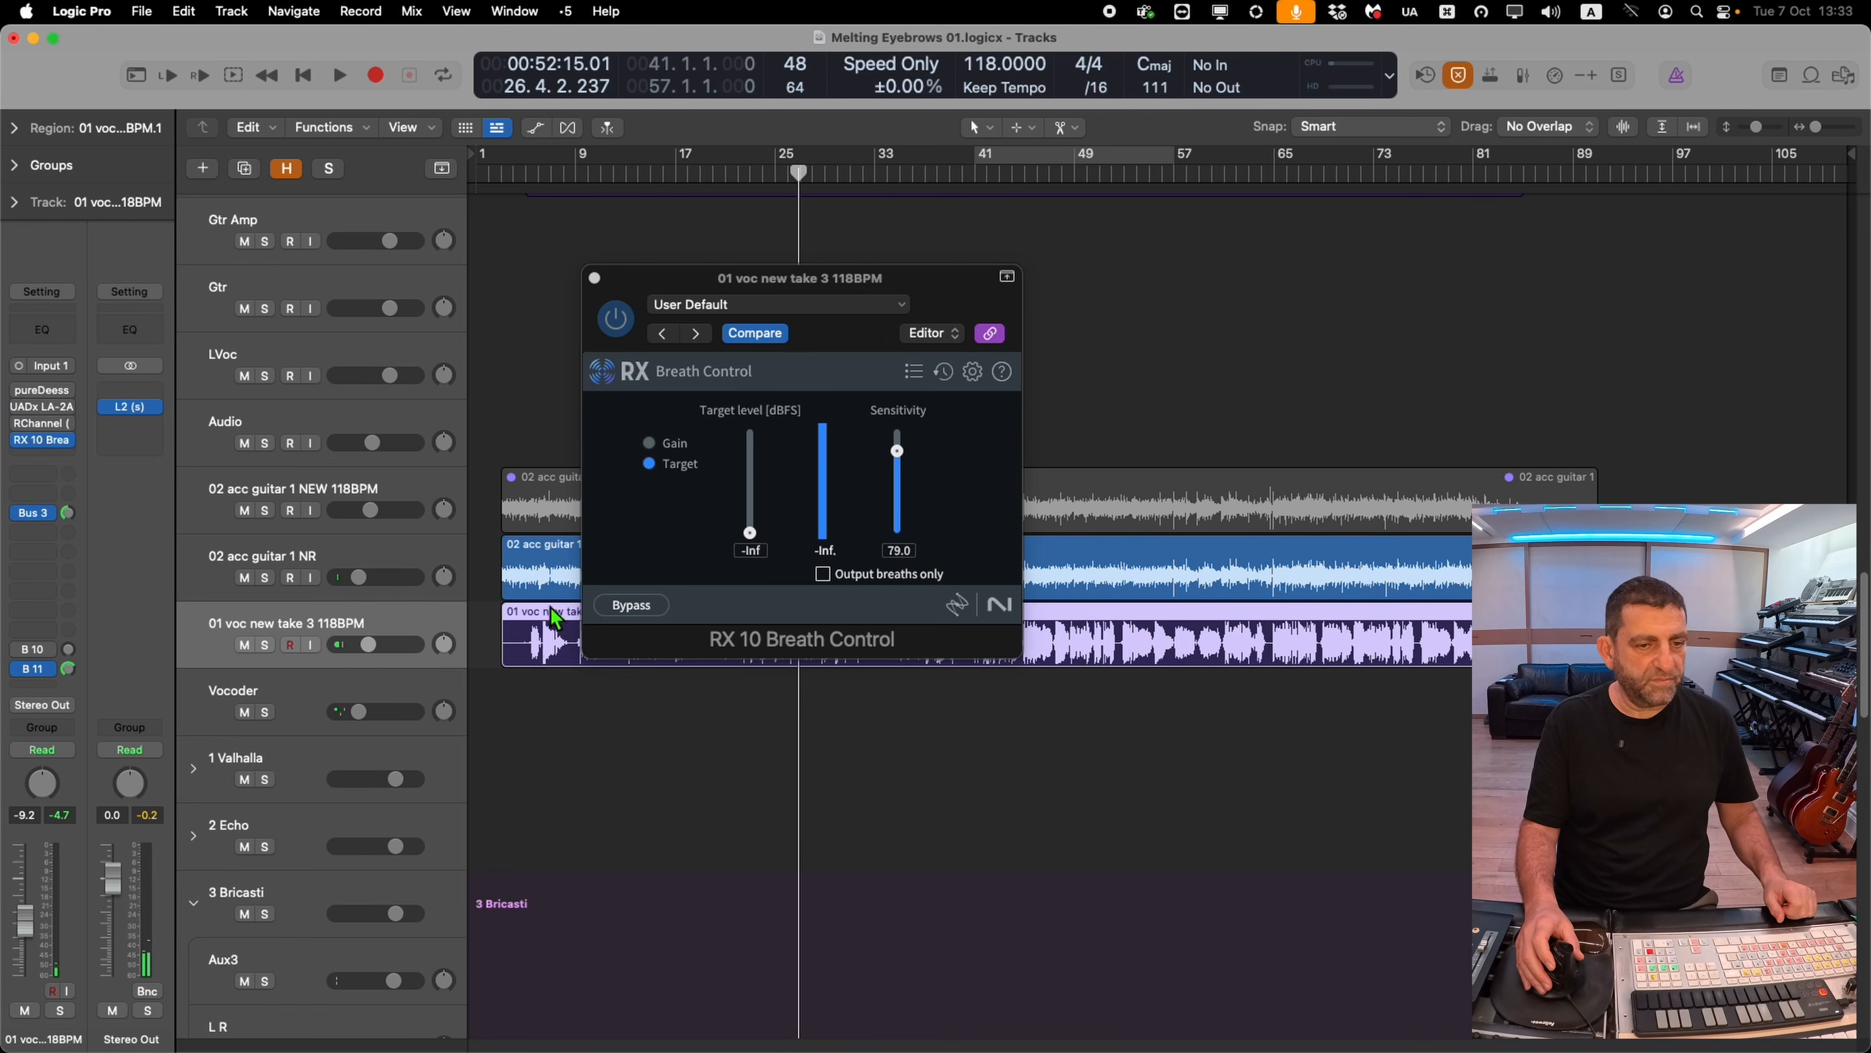
key("ctrl+b")
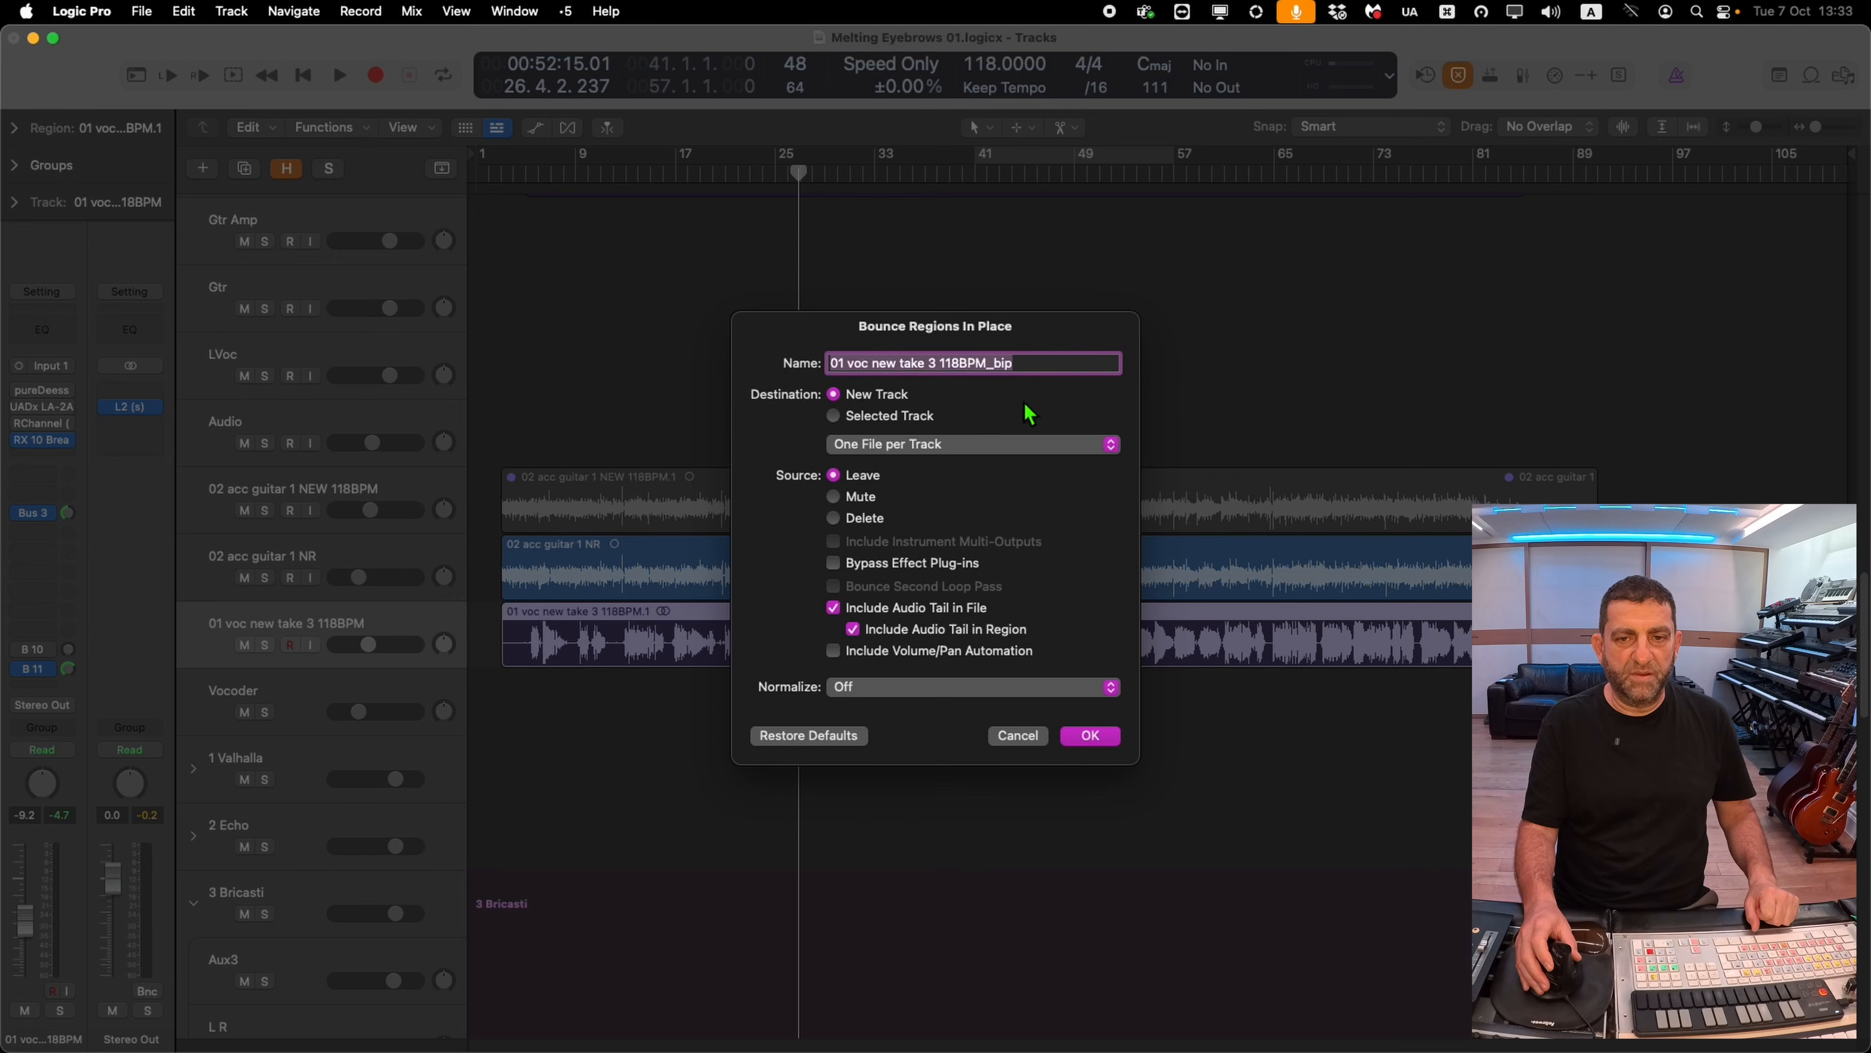
left_click_drag(1028, 367, 937, 374)
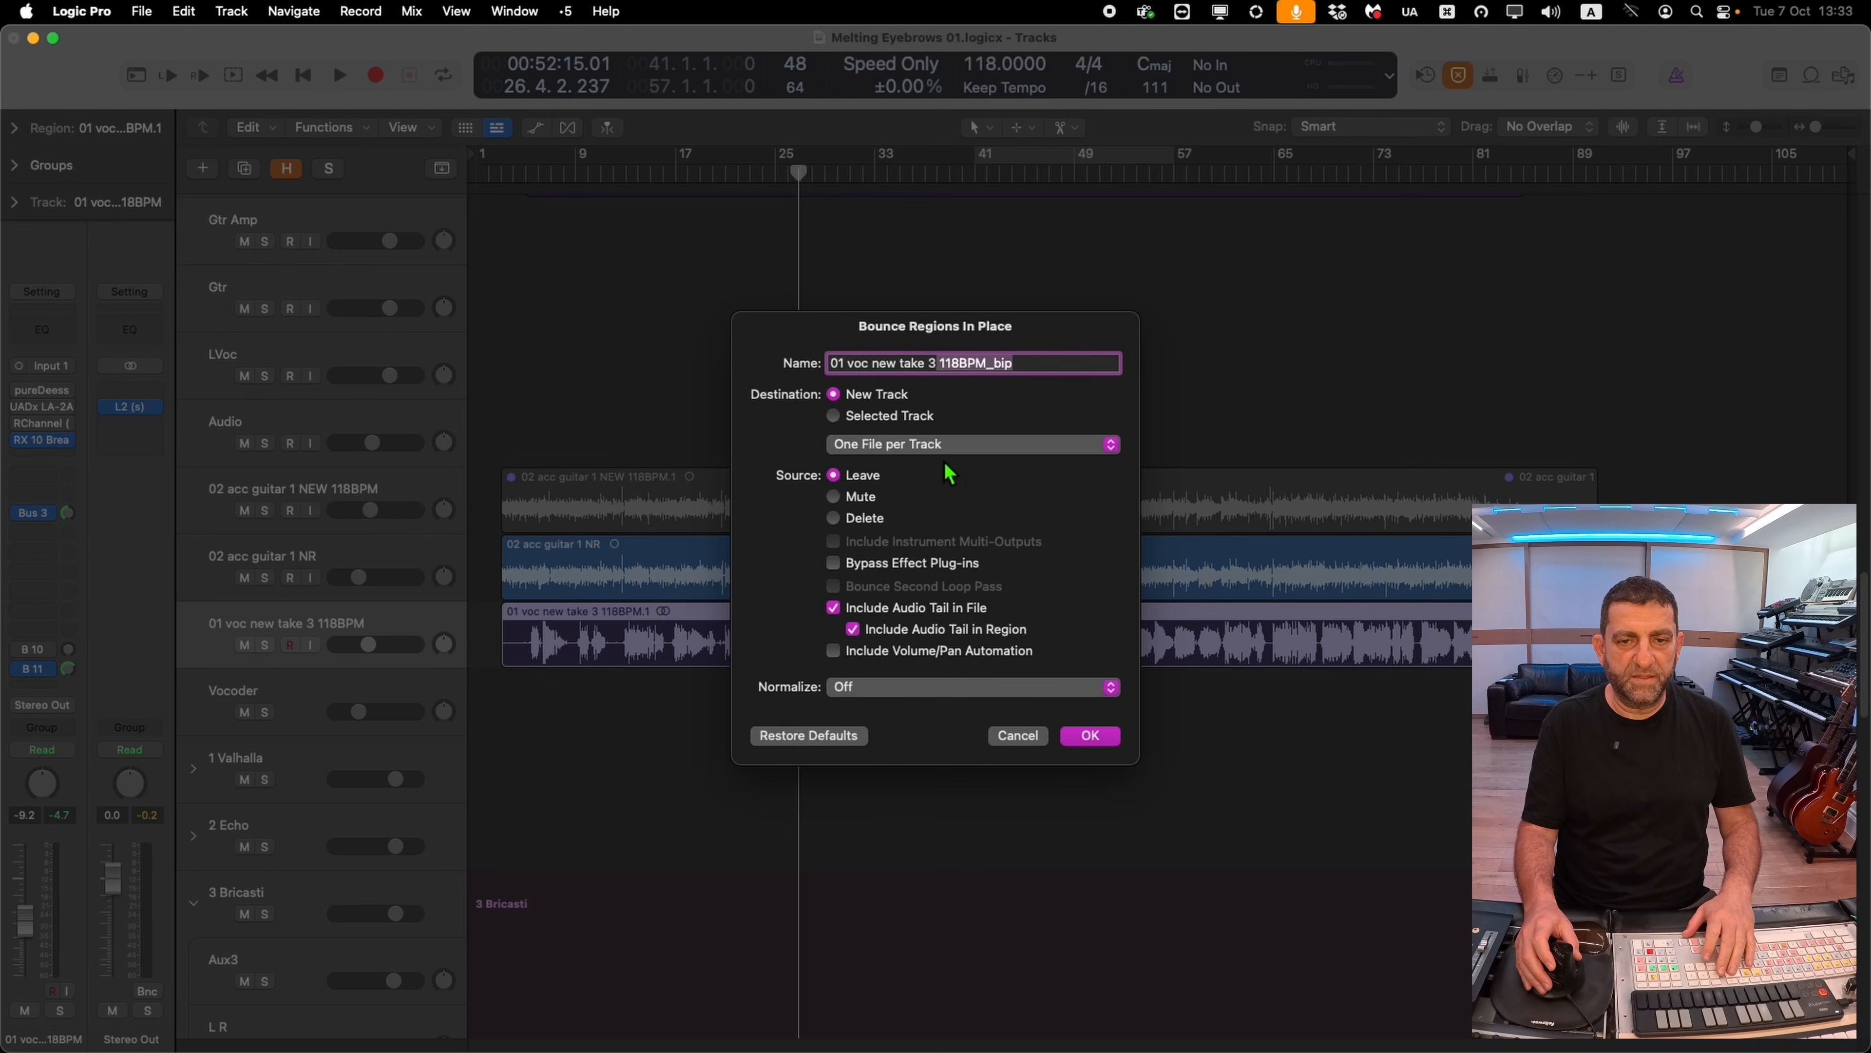
type("N")
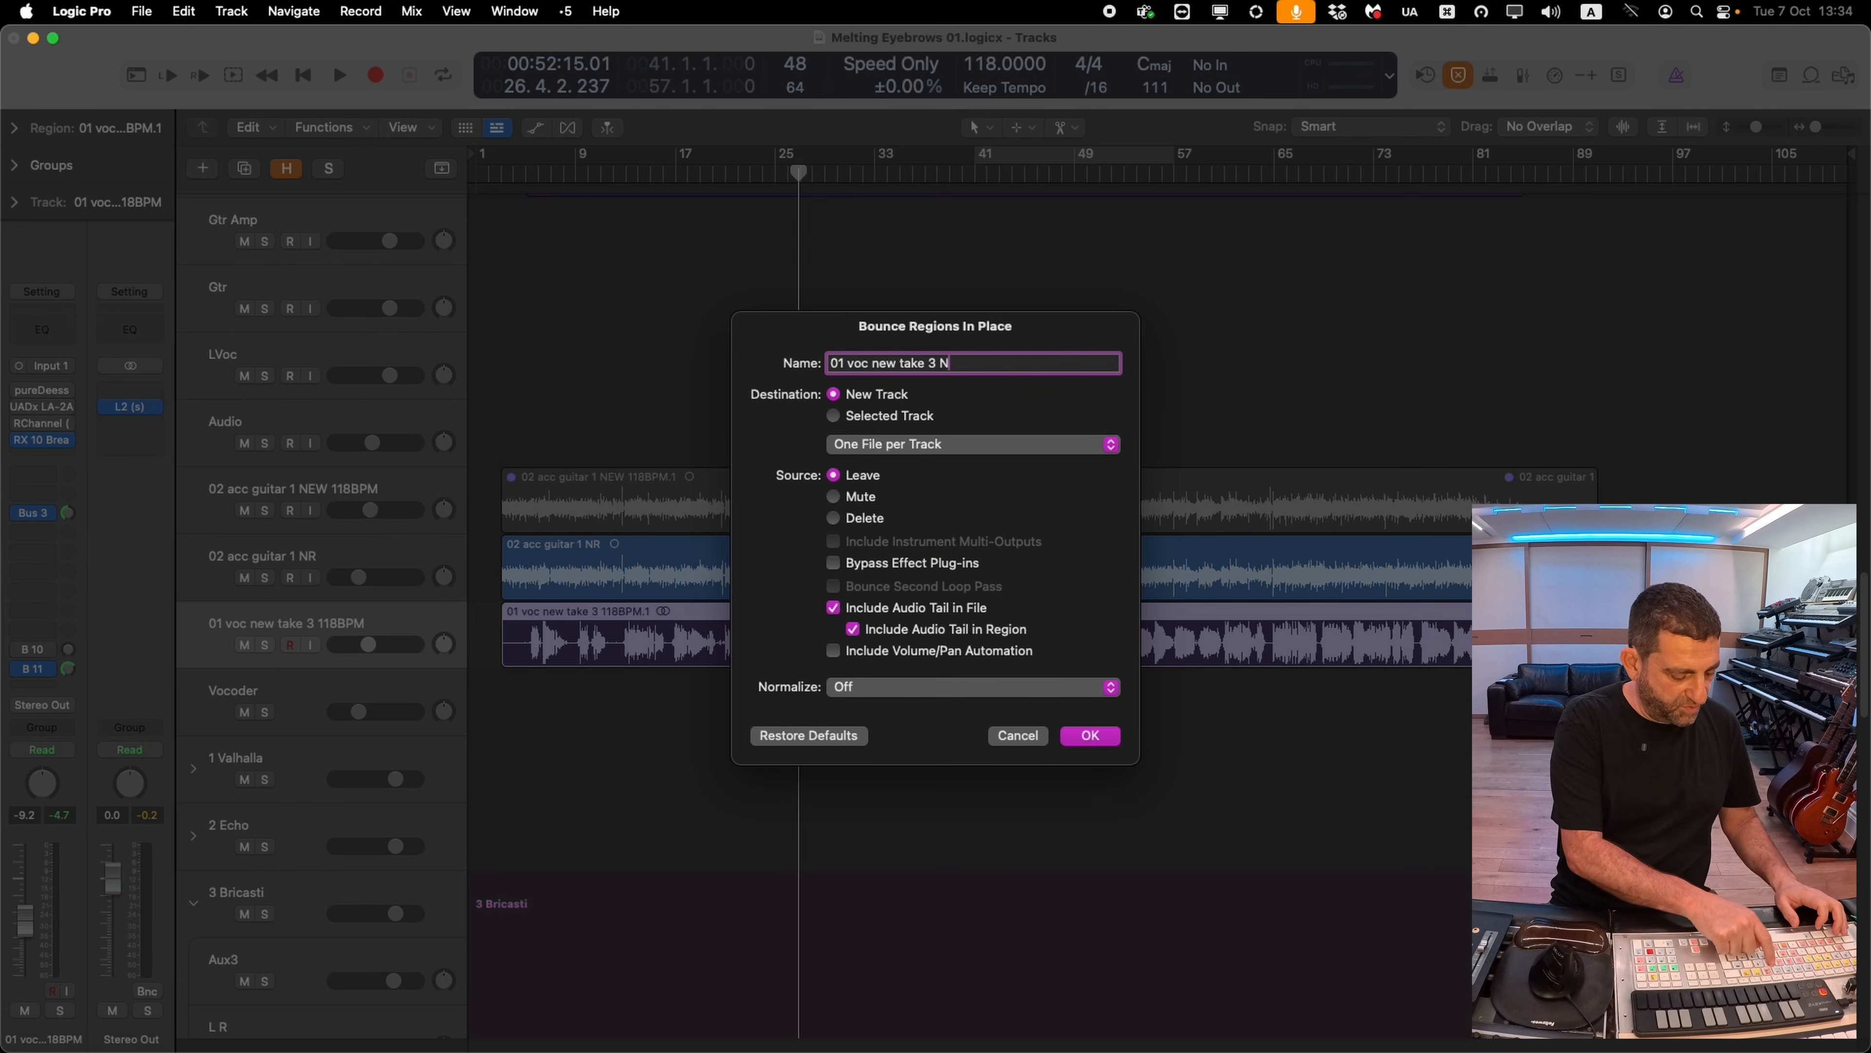
type("o breaths")
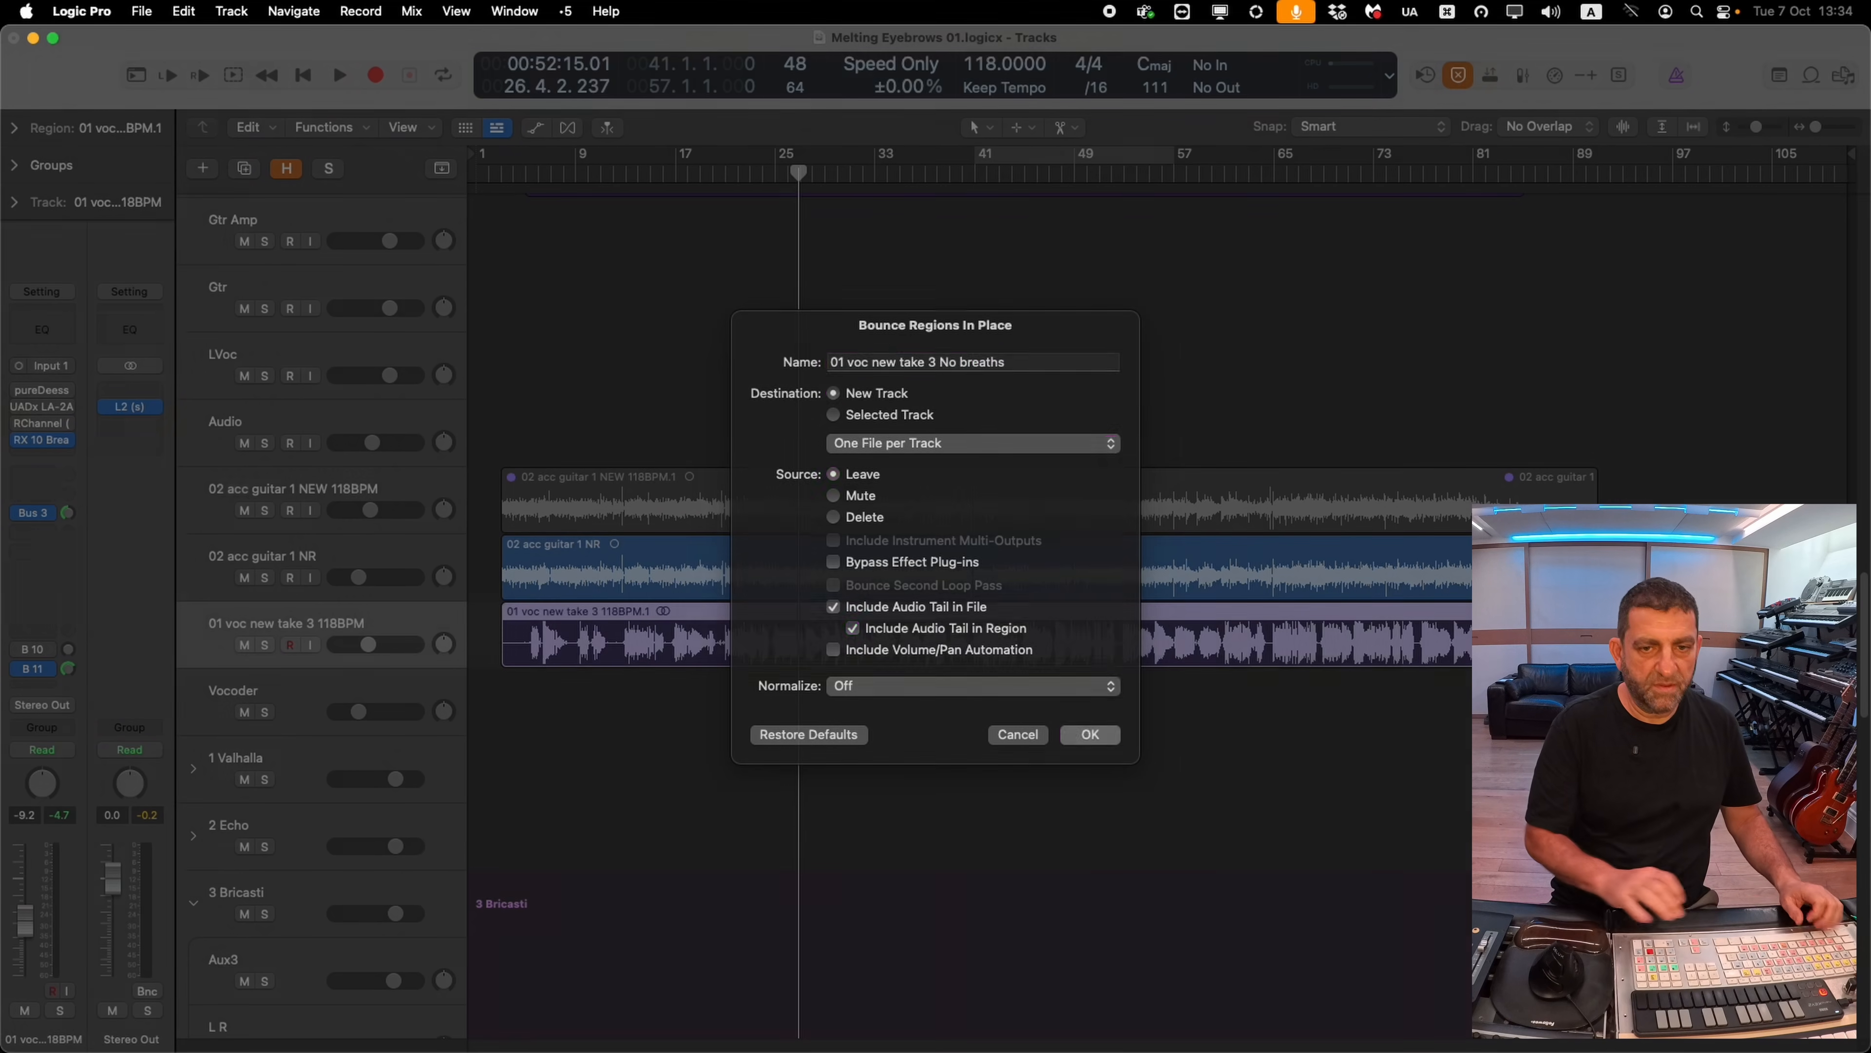
key("Return")
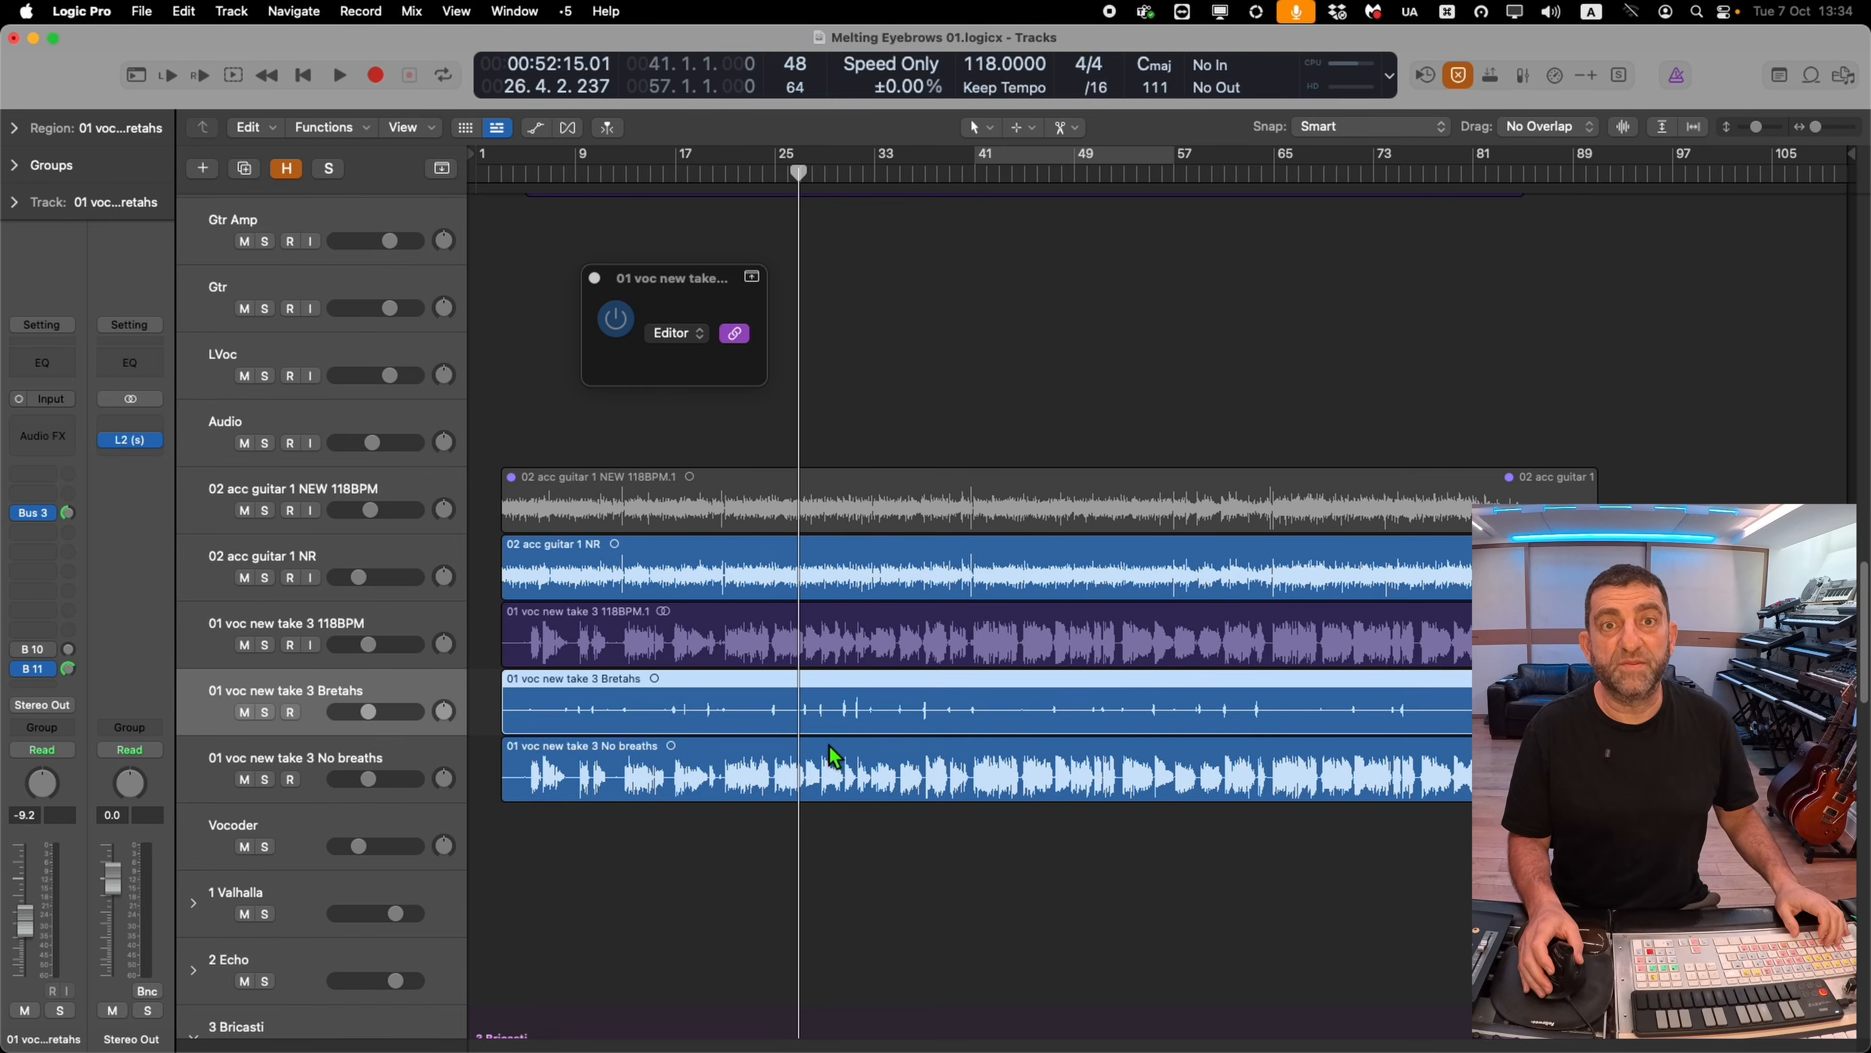
Save the project and lower the volume of the breaths-only vocal track
key("ctrl+s")
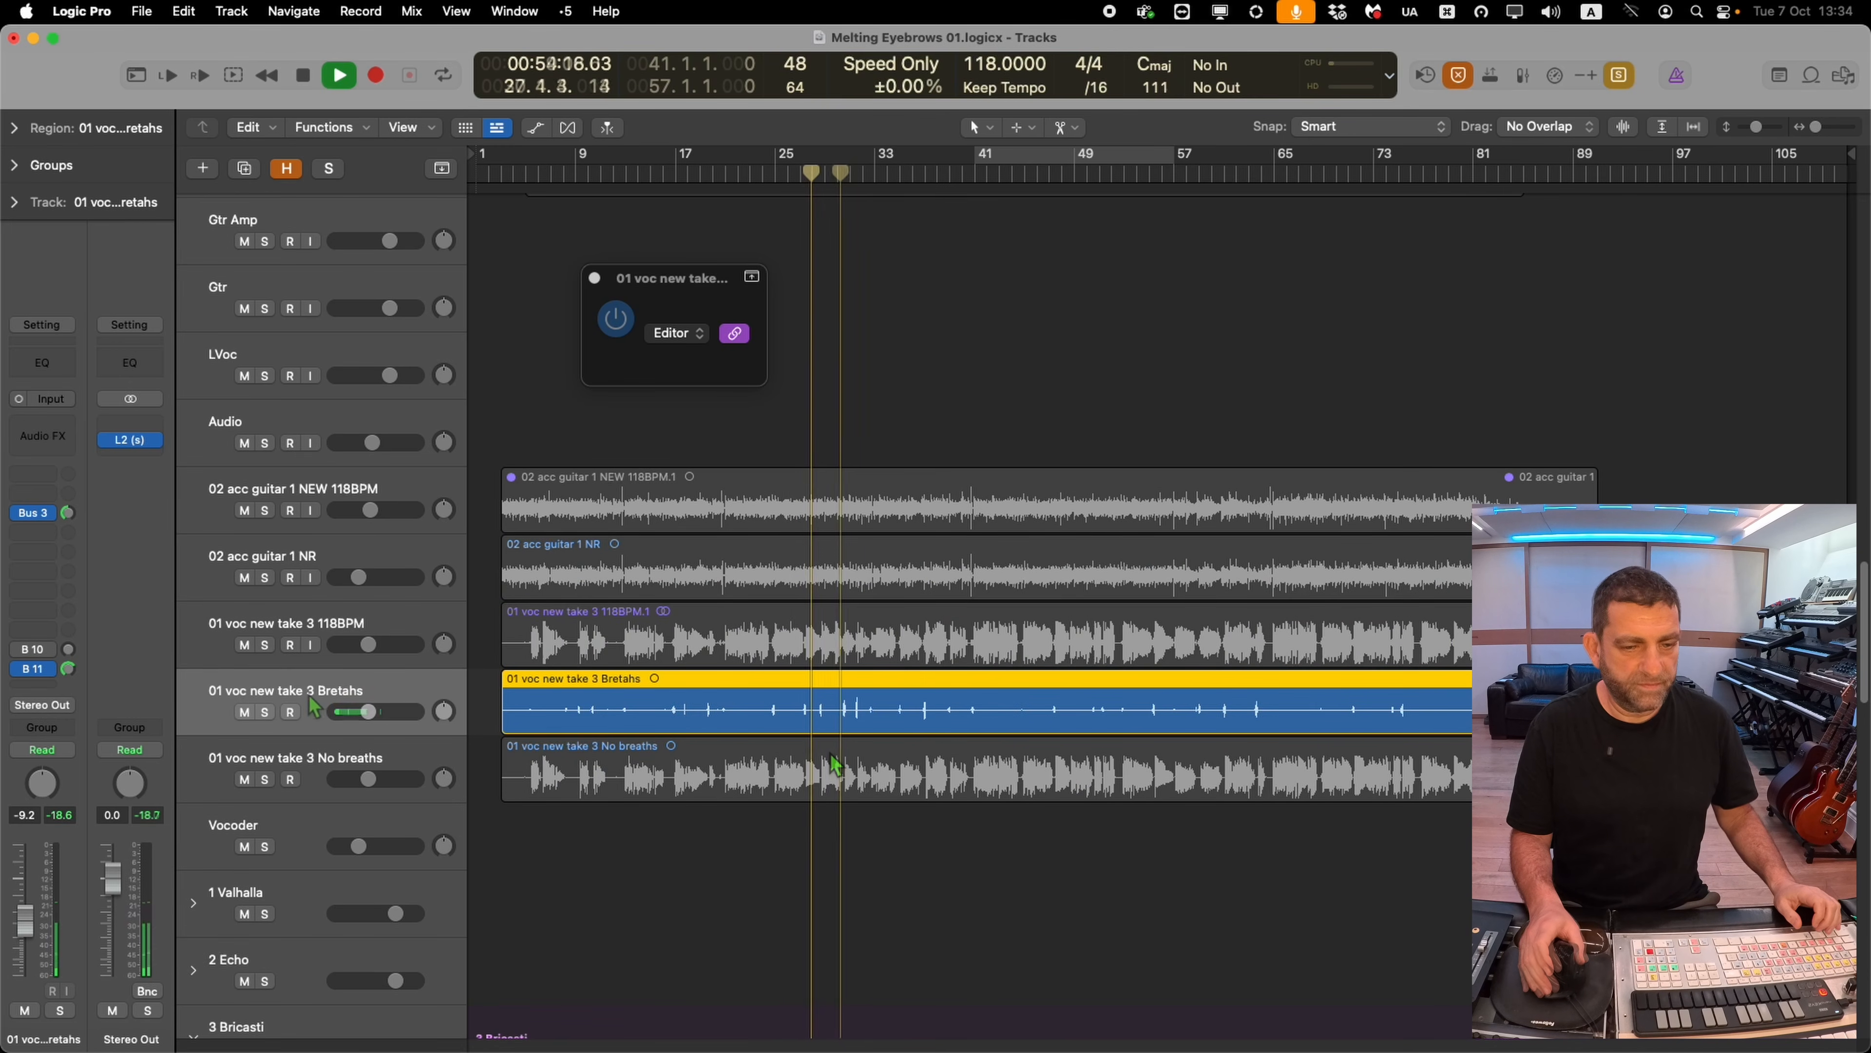
key("ctrl+s")
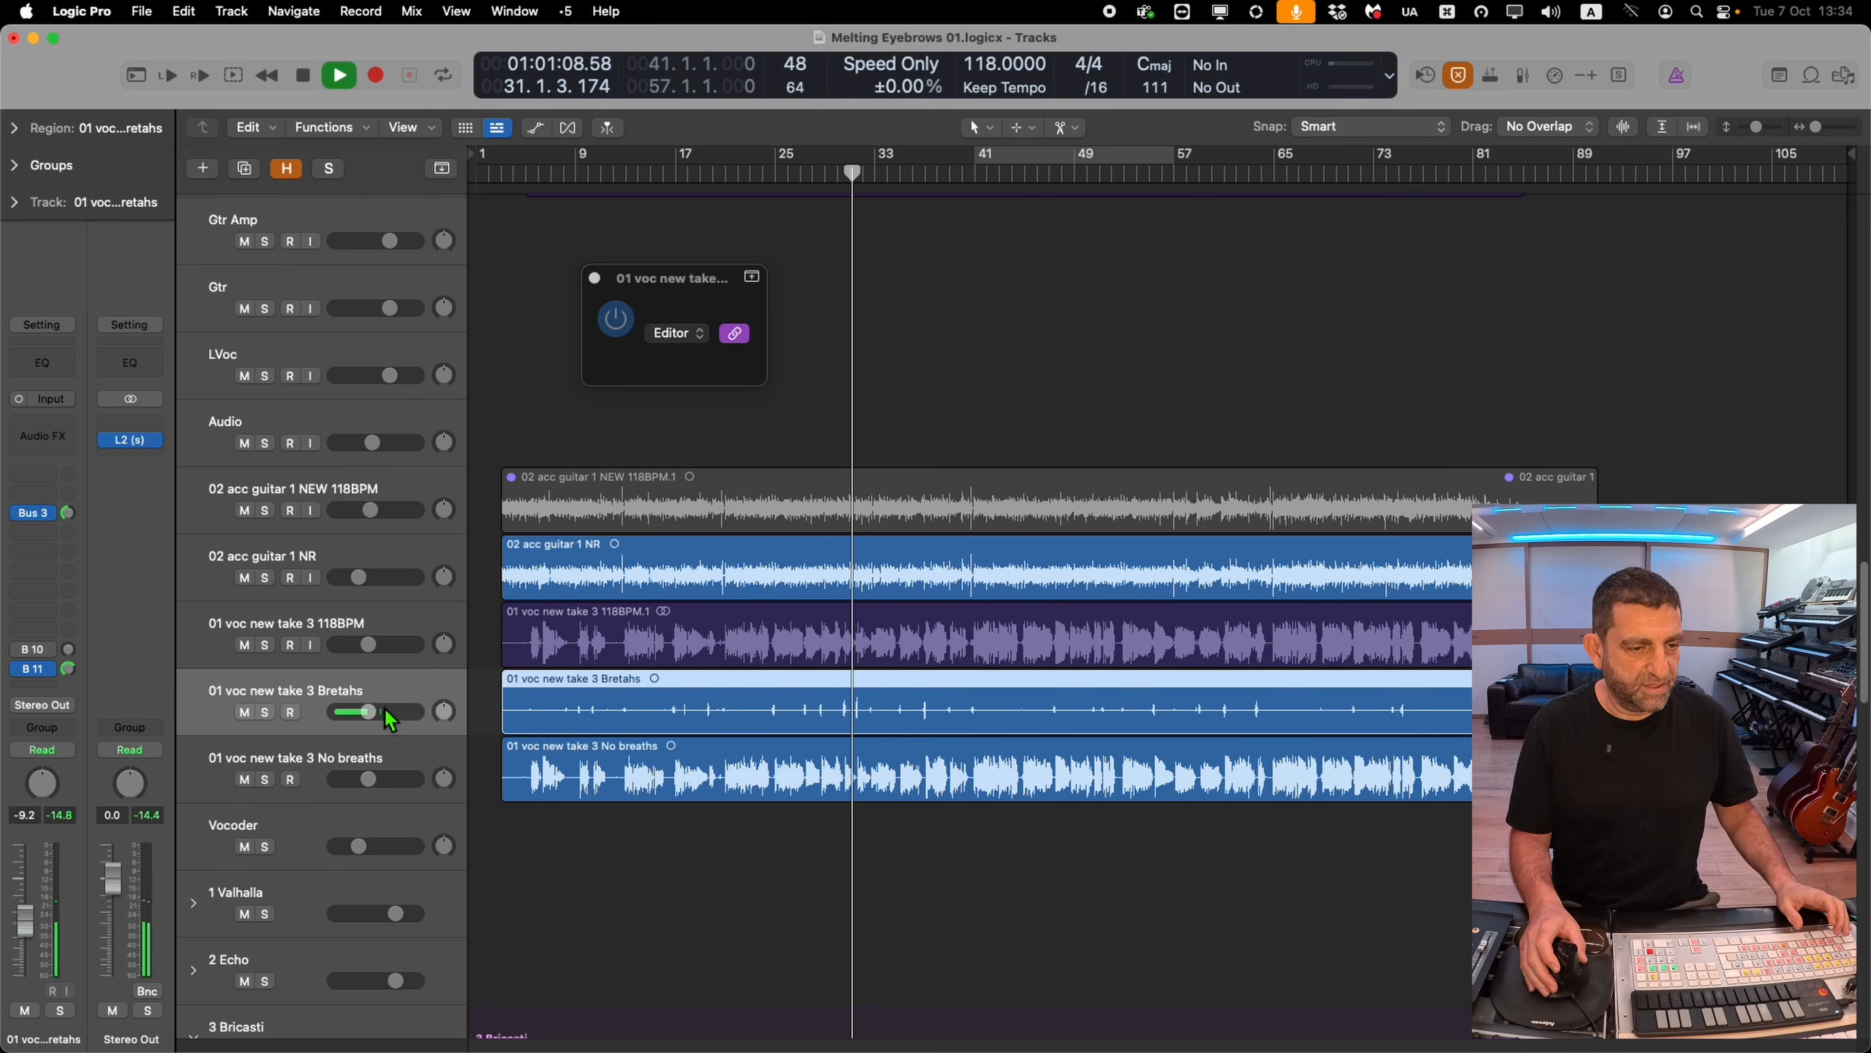
left_click_drag(389, 713, 372, 721)
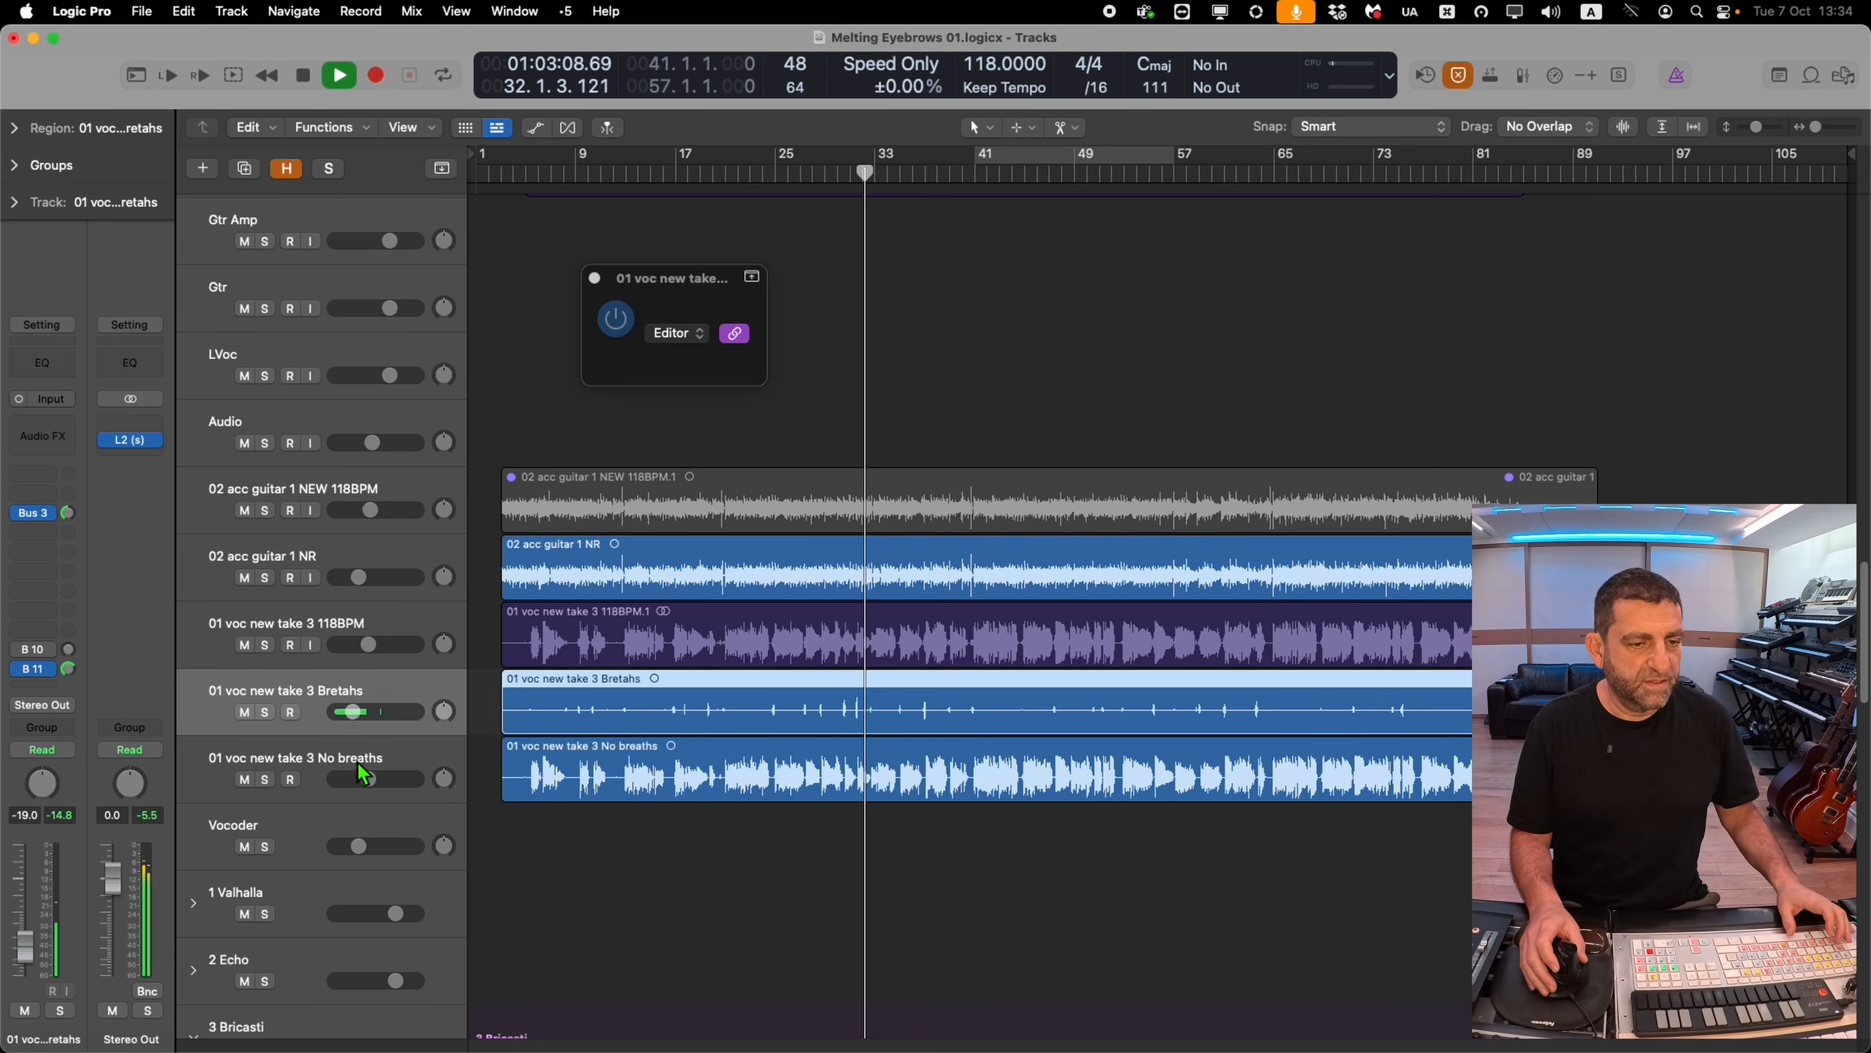
Move the Breaths vocal track below the No Breaths track
left_click_drag(406, 709, 413, 779)
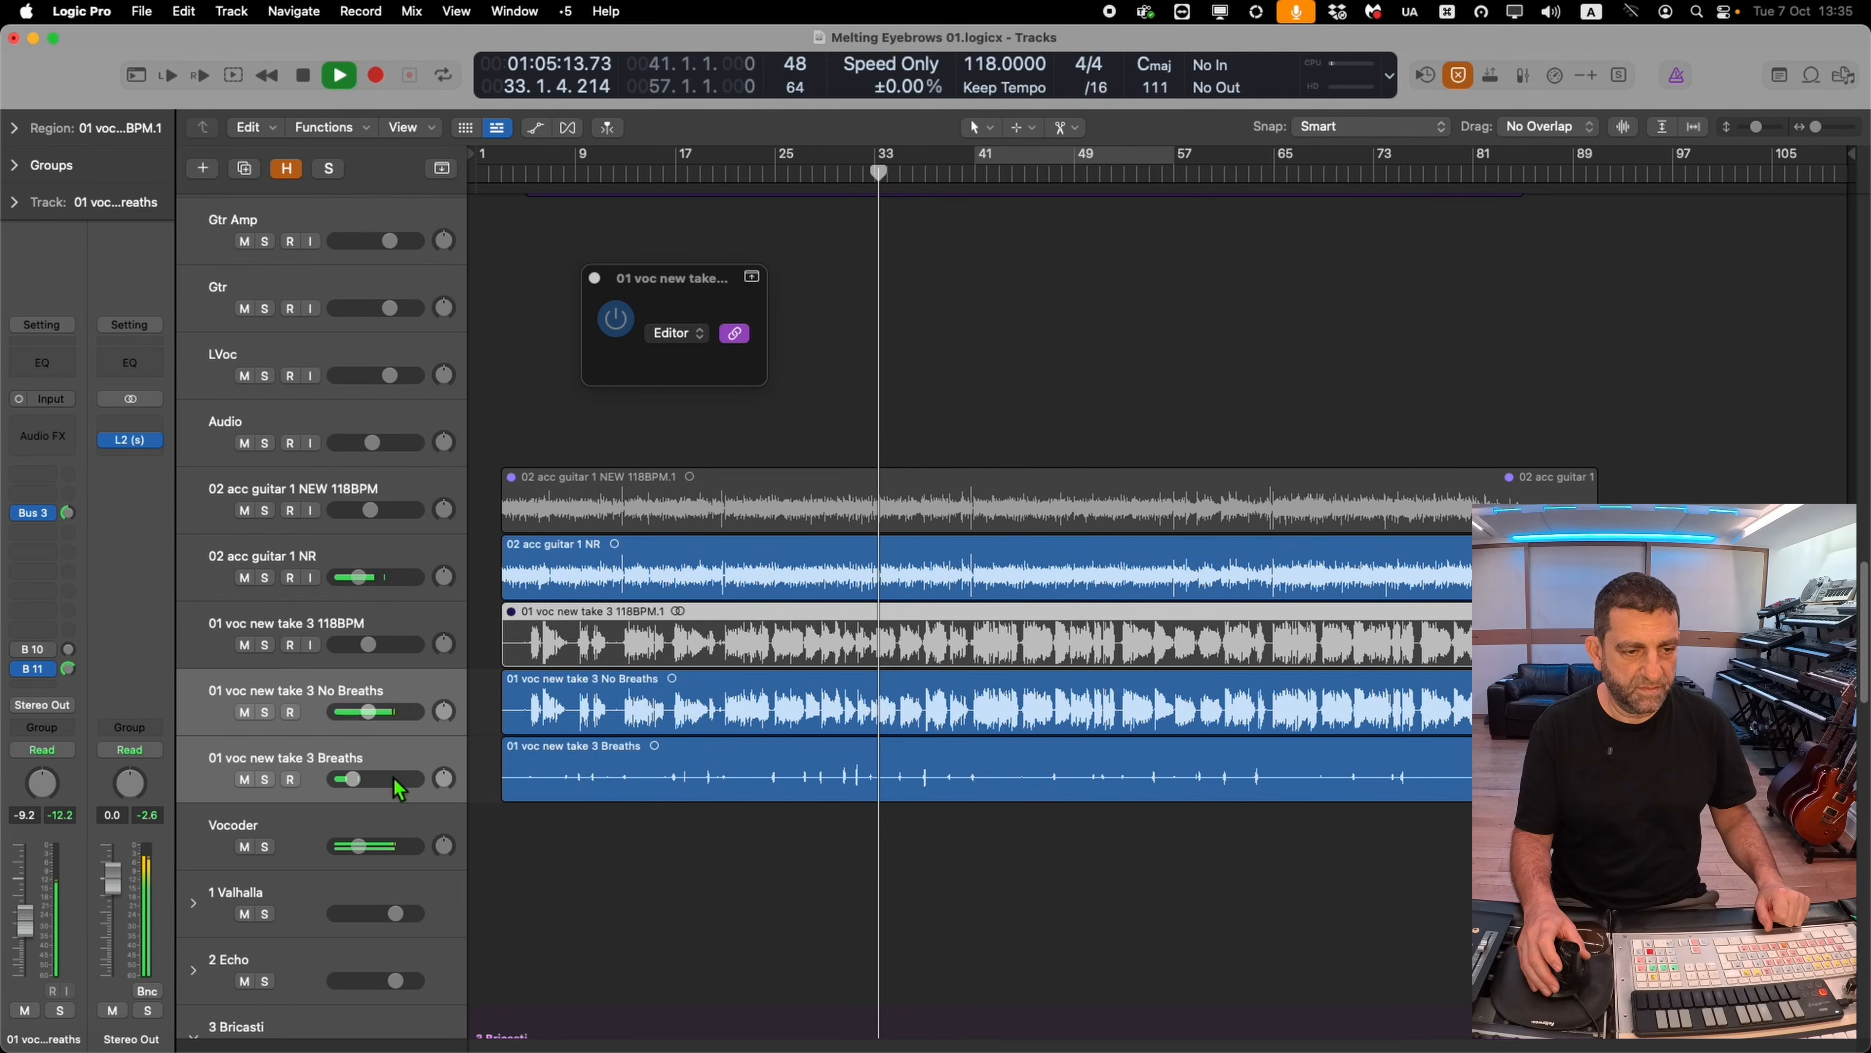
left_click(378, 697)
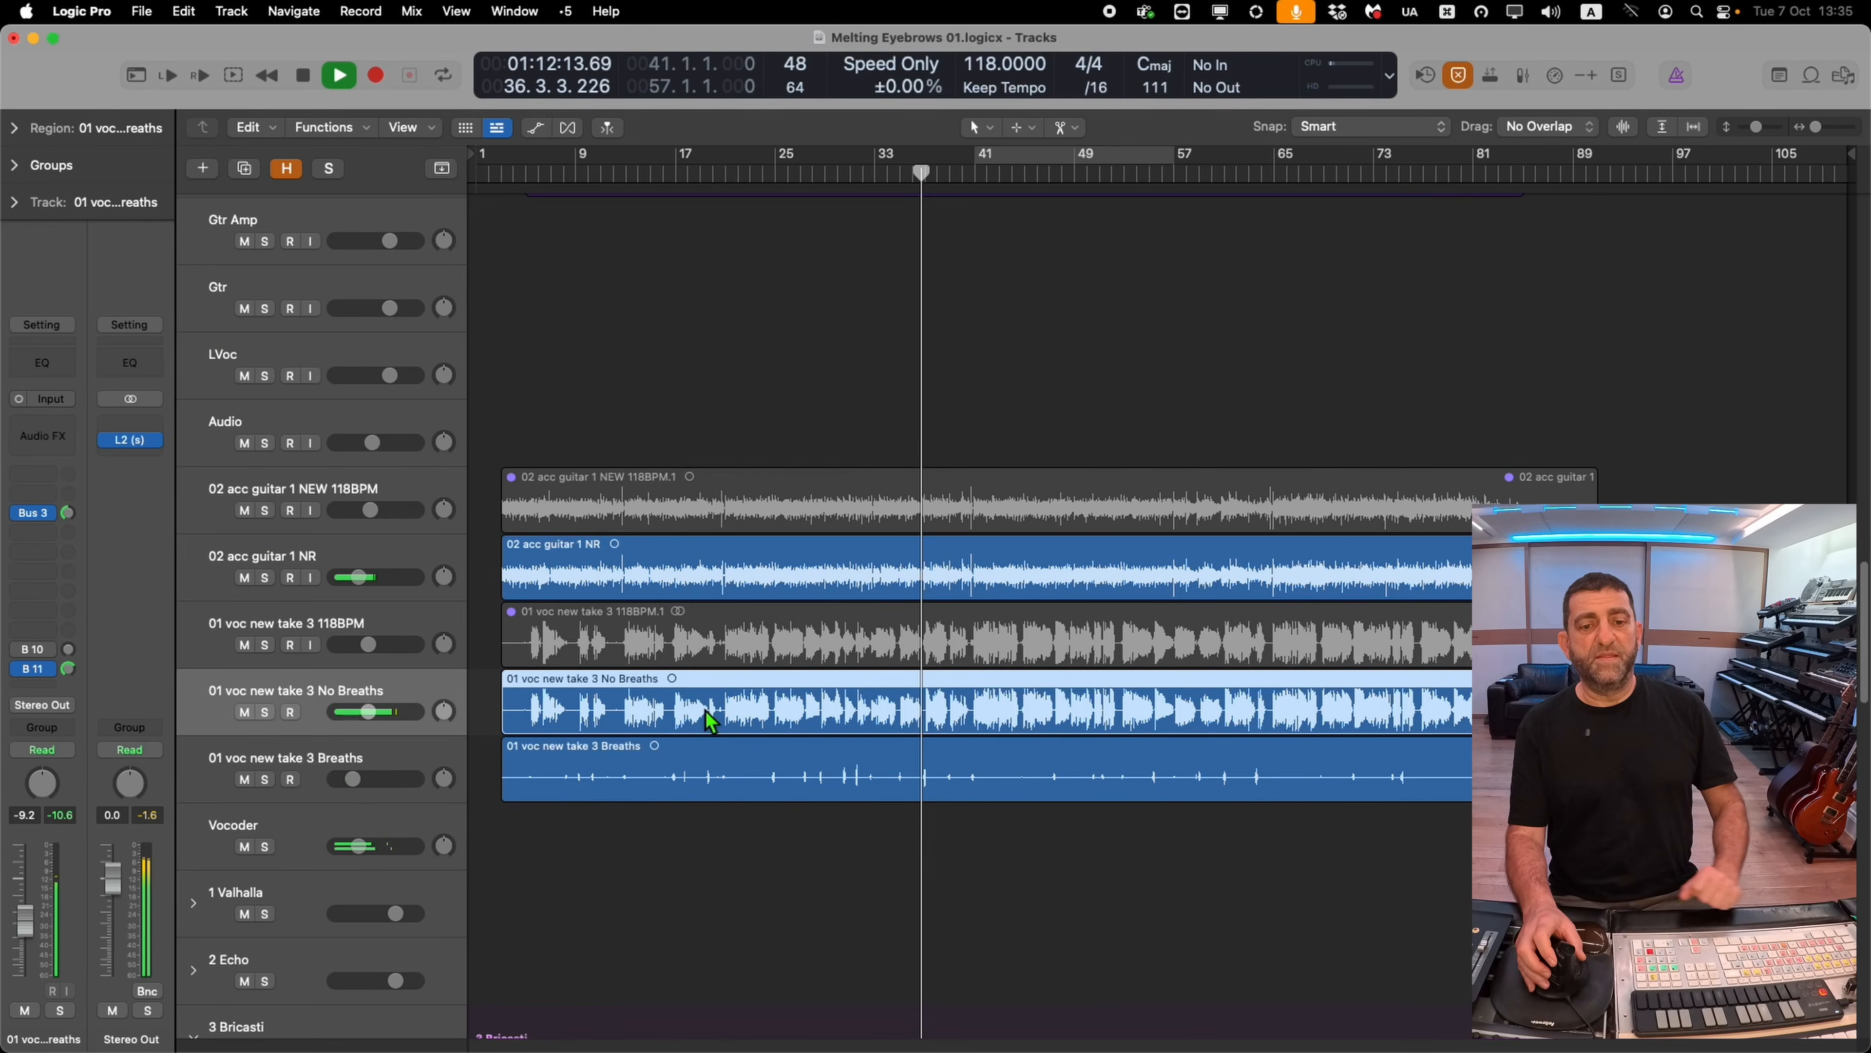
Select drum track 5 Ch5, open its Sampler with the Wave & Celestial Trap patch, and adjust the amp volume
scroll(701, 737, "up", 15)
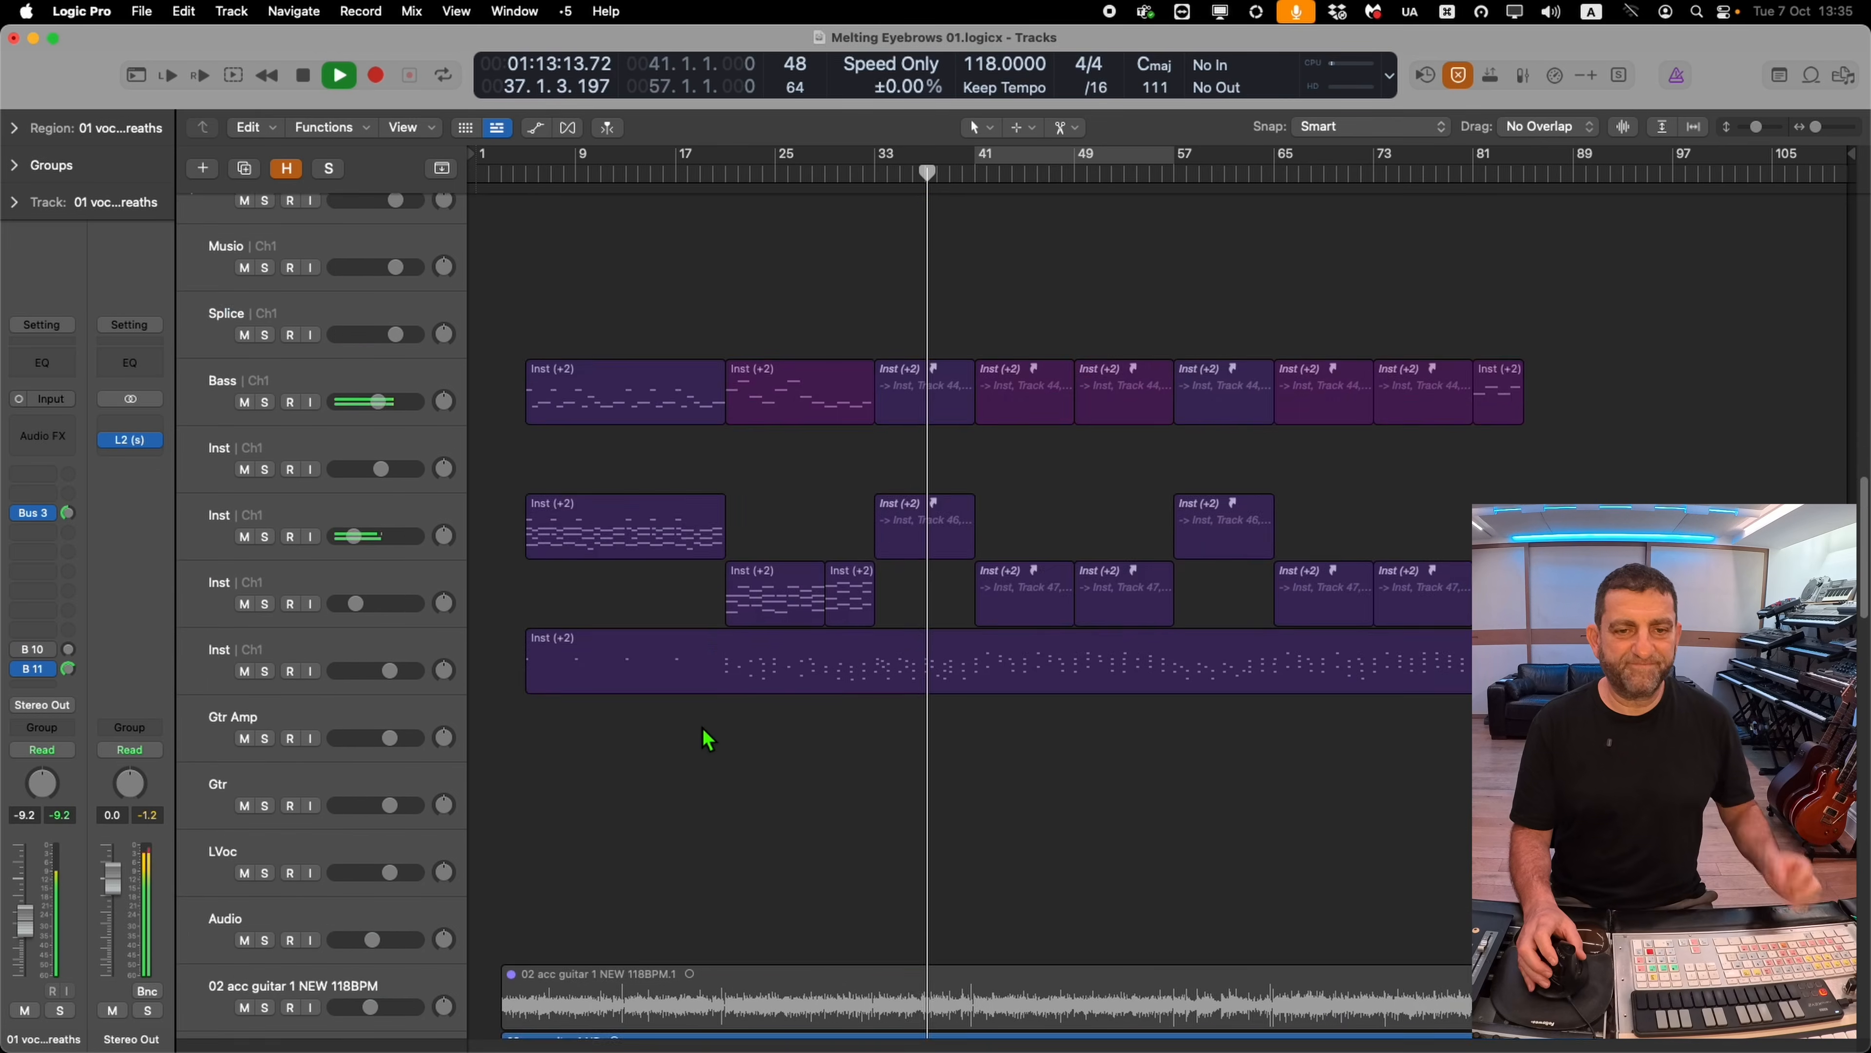
scroll(701, 750, "up", 5)
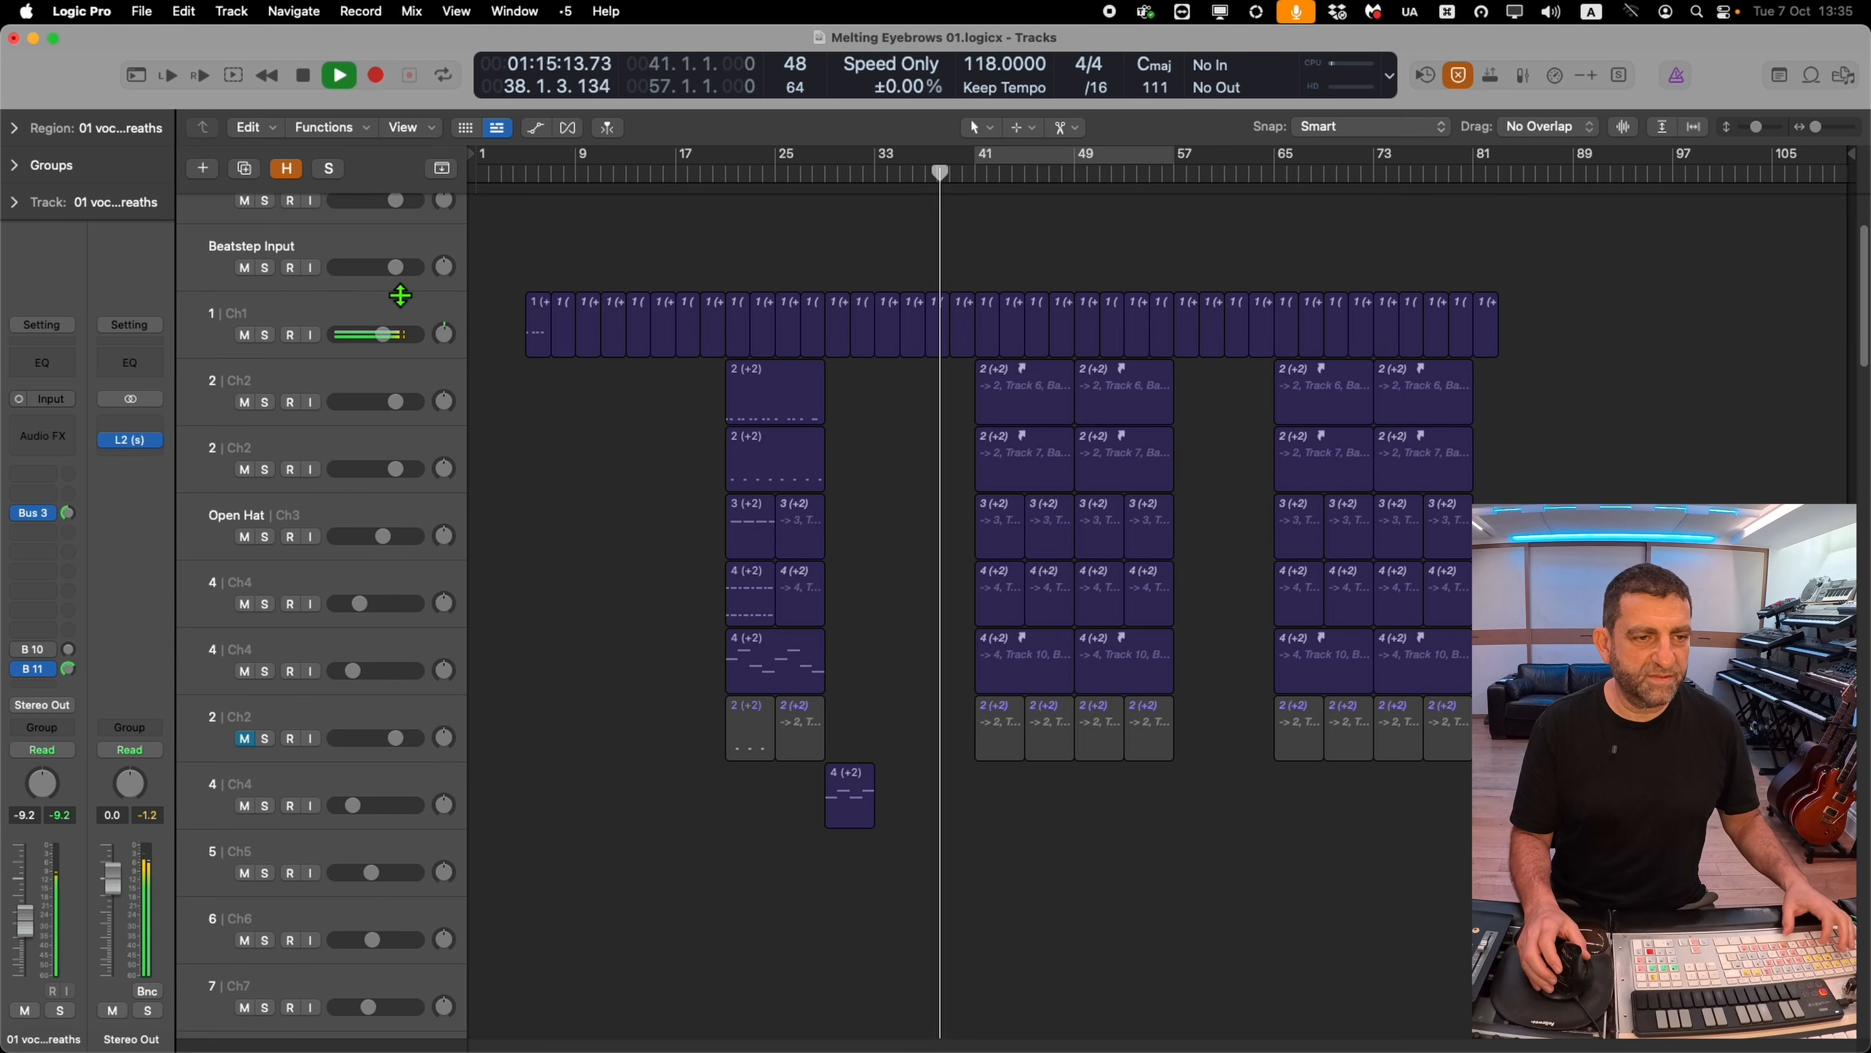
key("space")
left_click(361, 325)
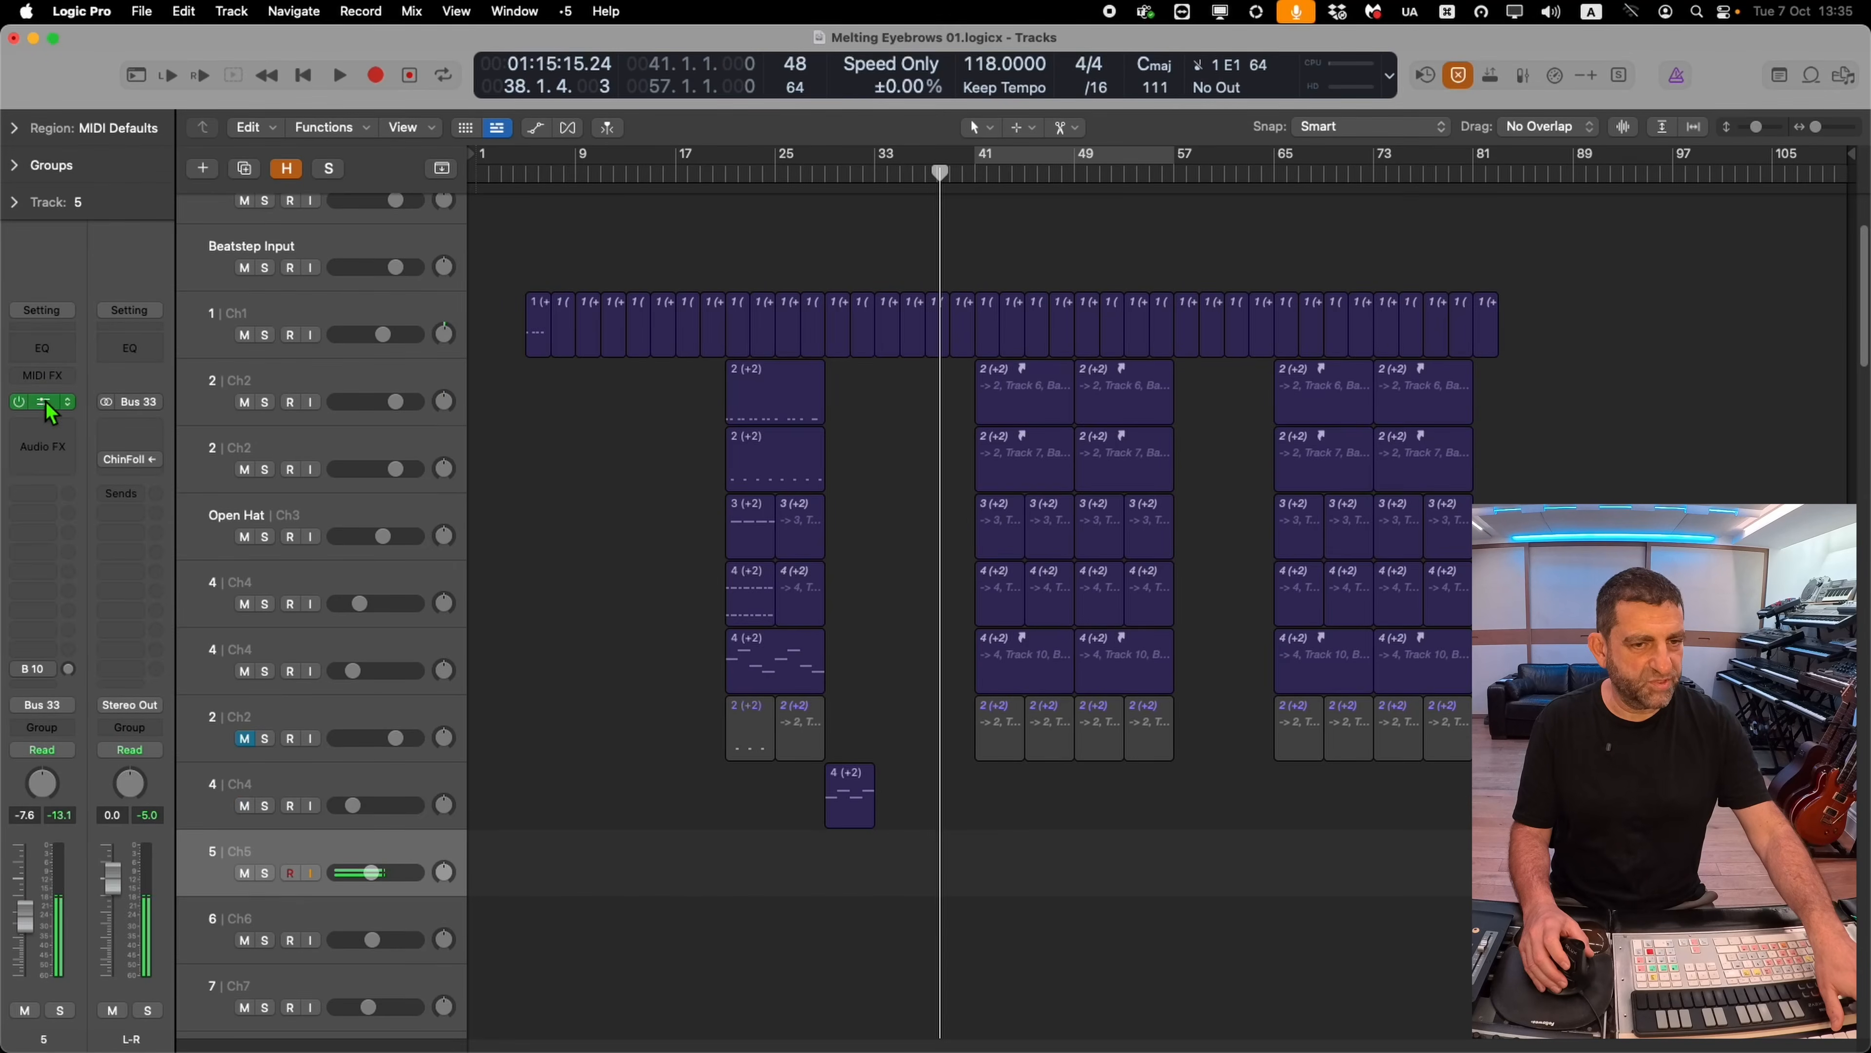
left_click(46, 402)
left_click_drag(662, 529, 655, 564)
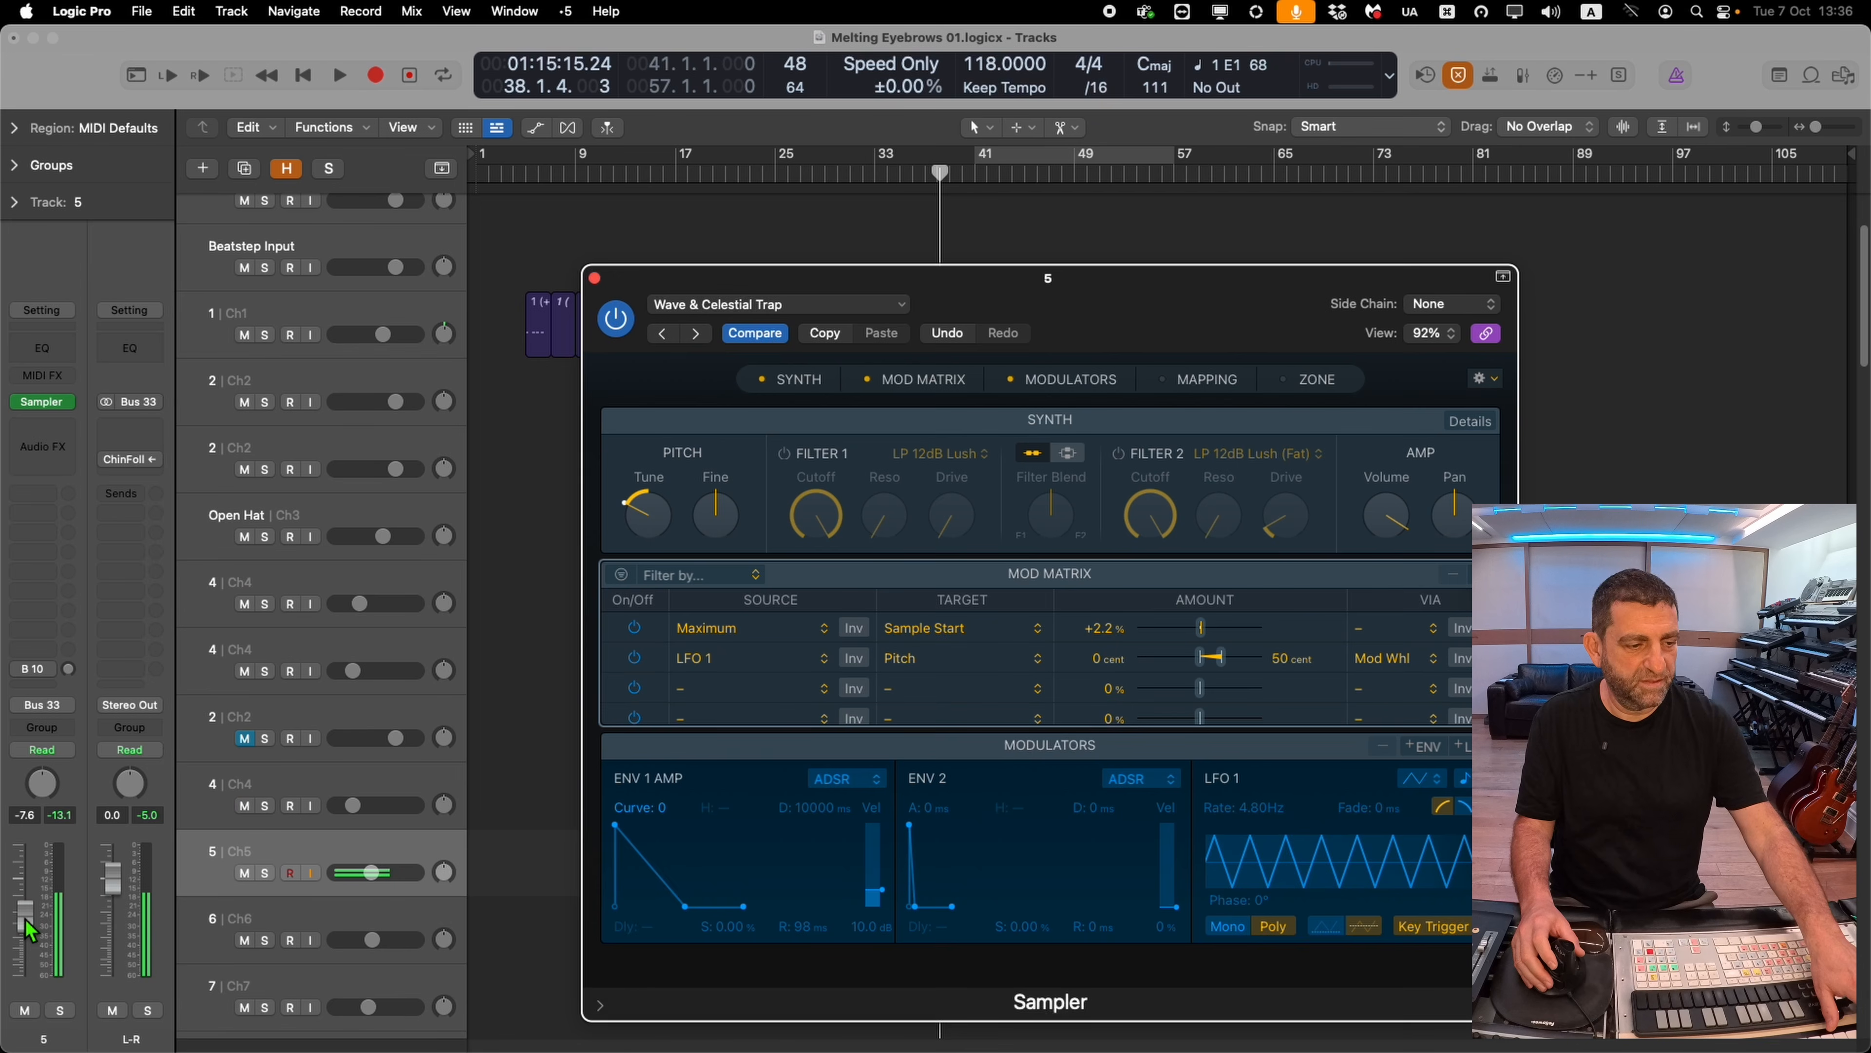
left_click(1392, 532)
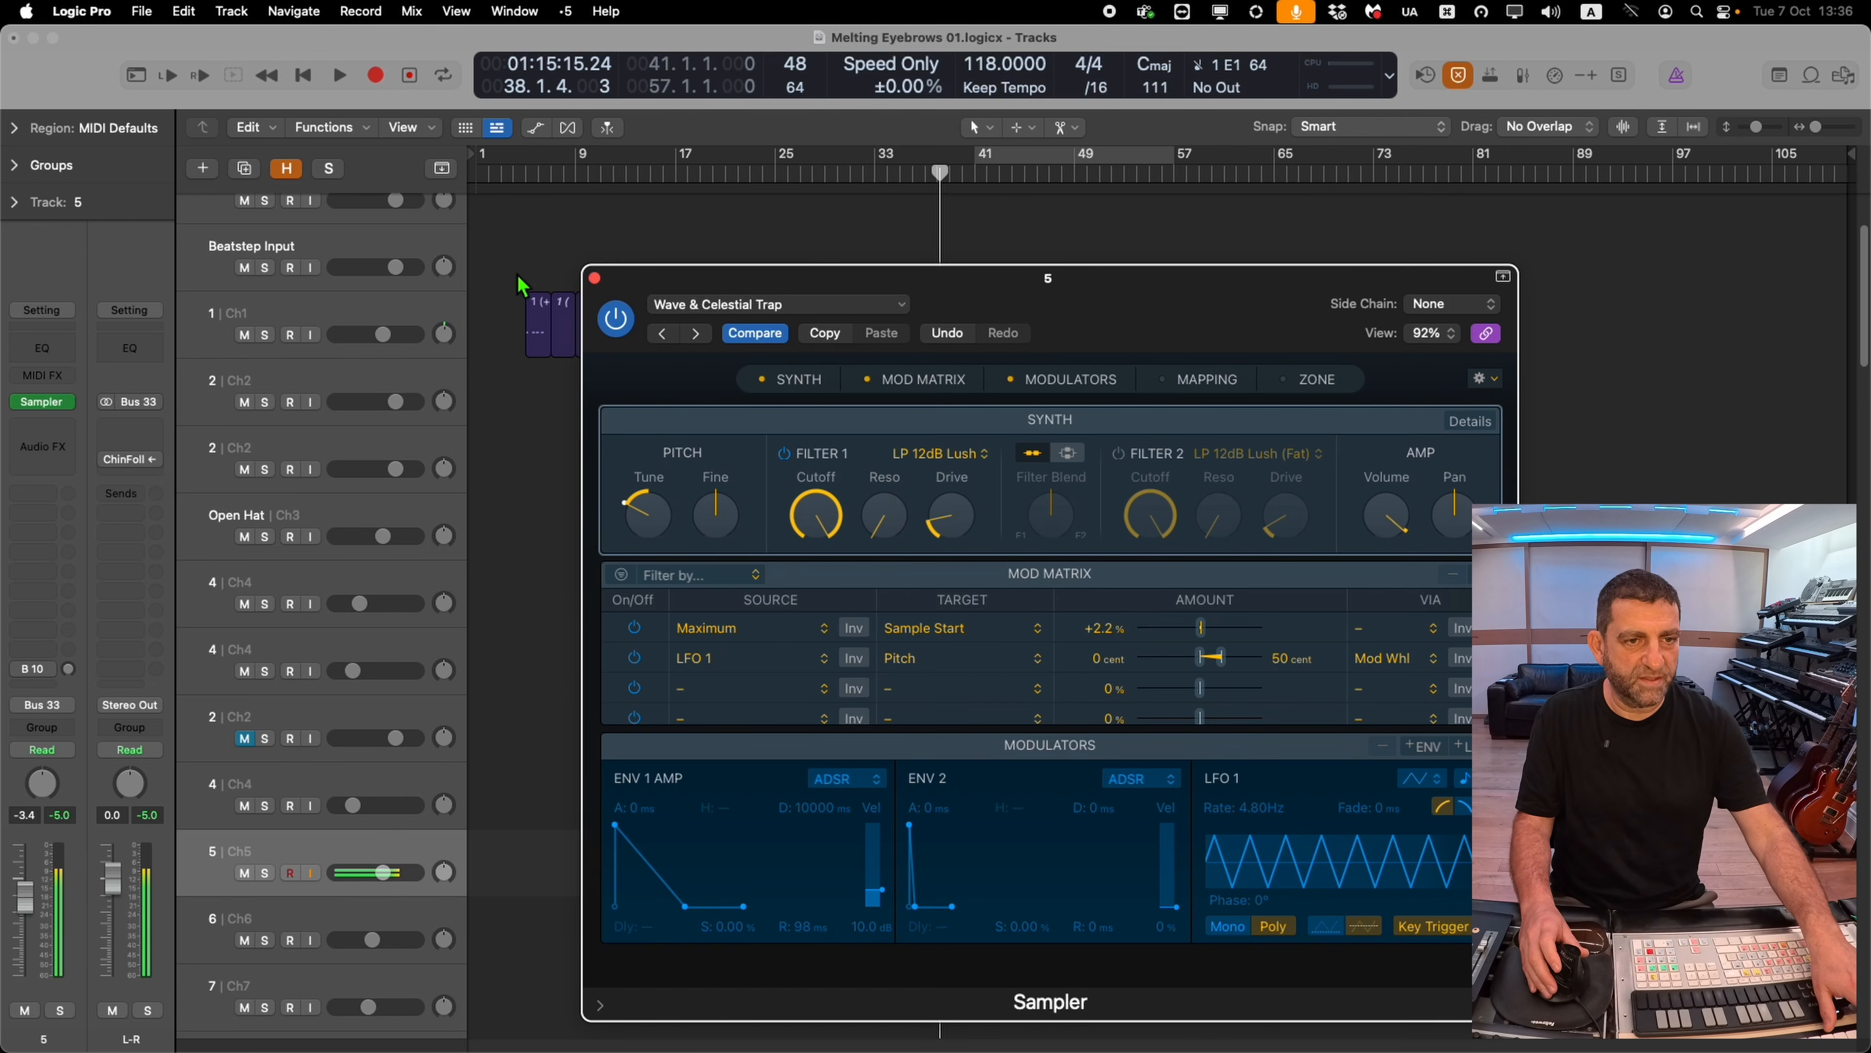
Play the song from near the start to audition track 5, then close its Sampler window
left_click(520, 176)
key("space")
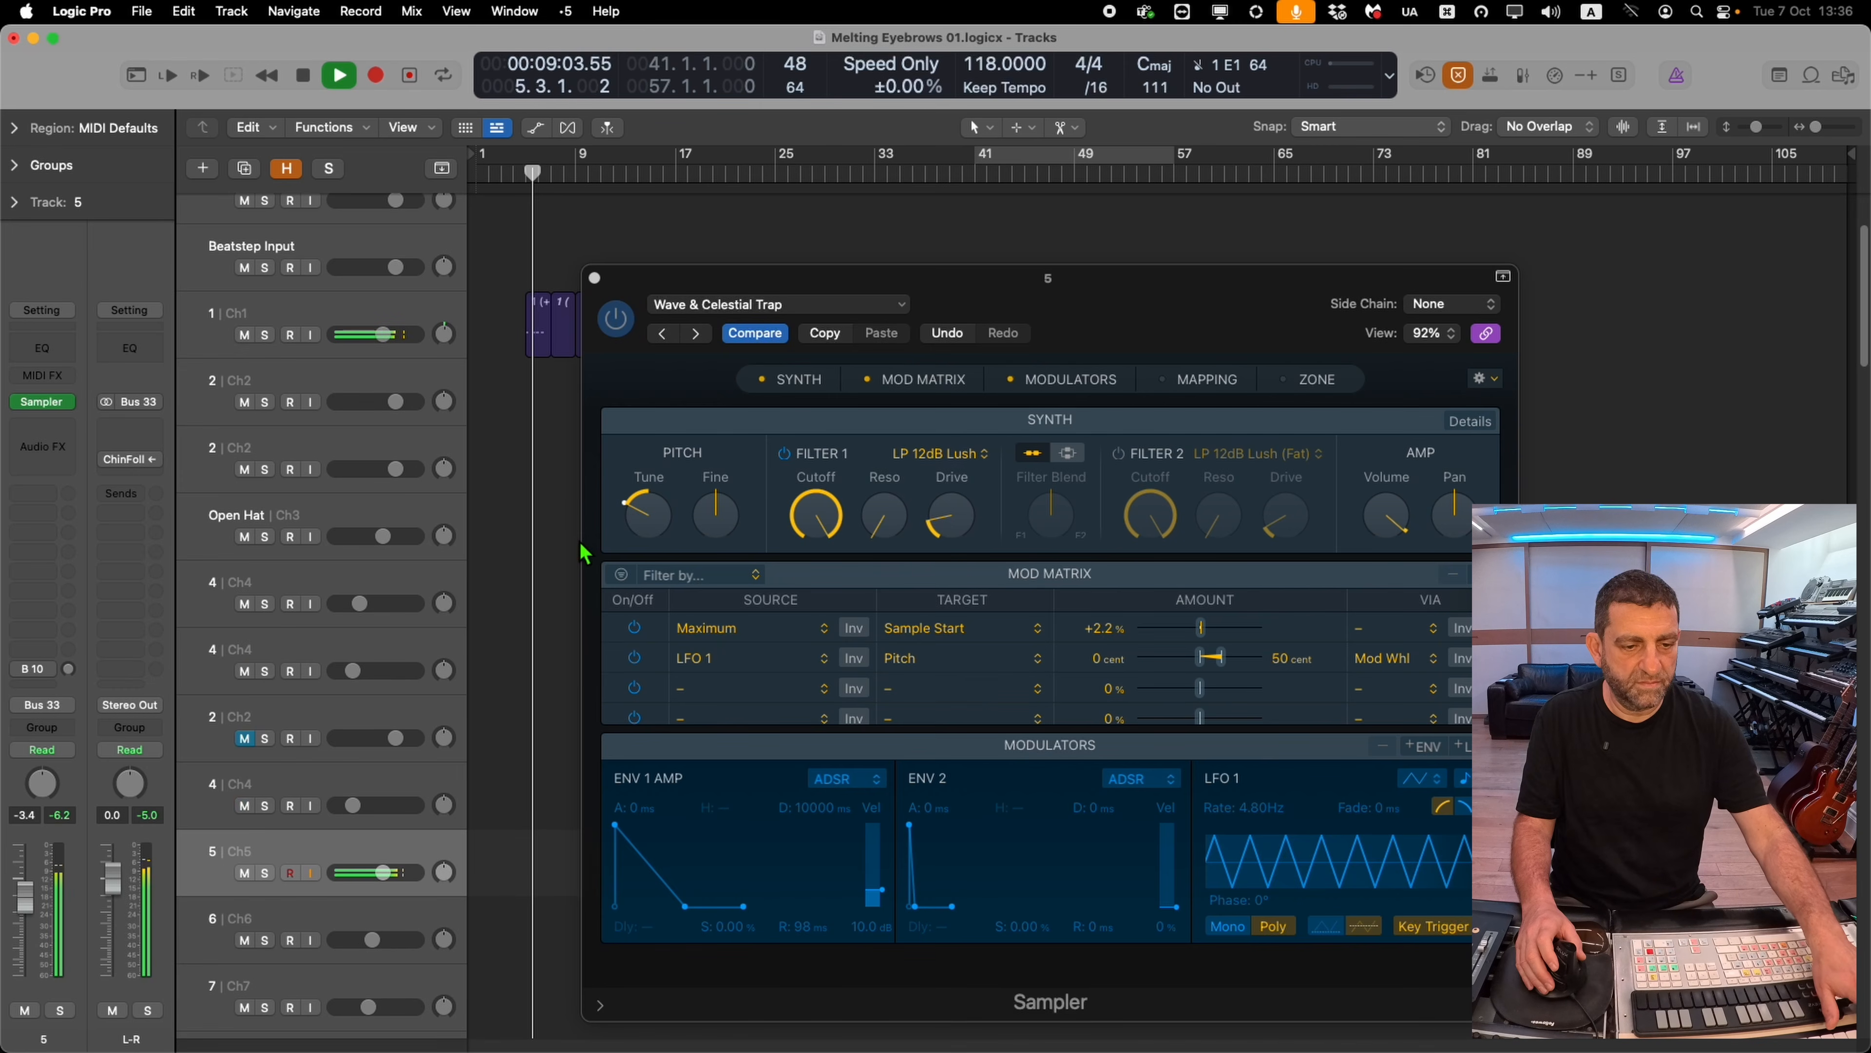
key("shift+r")
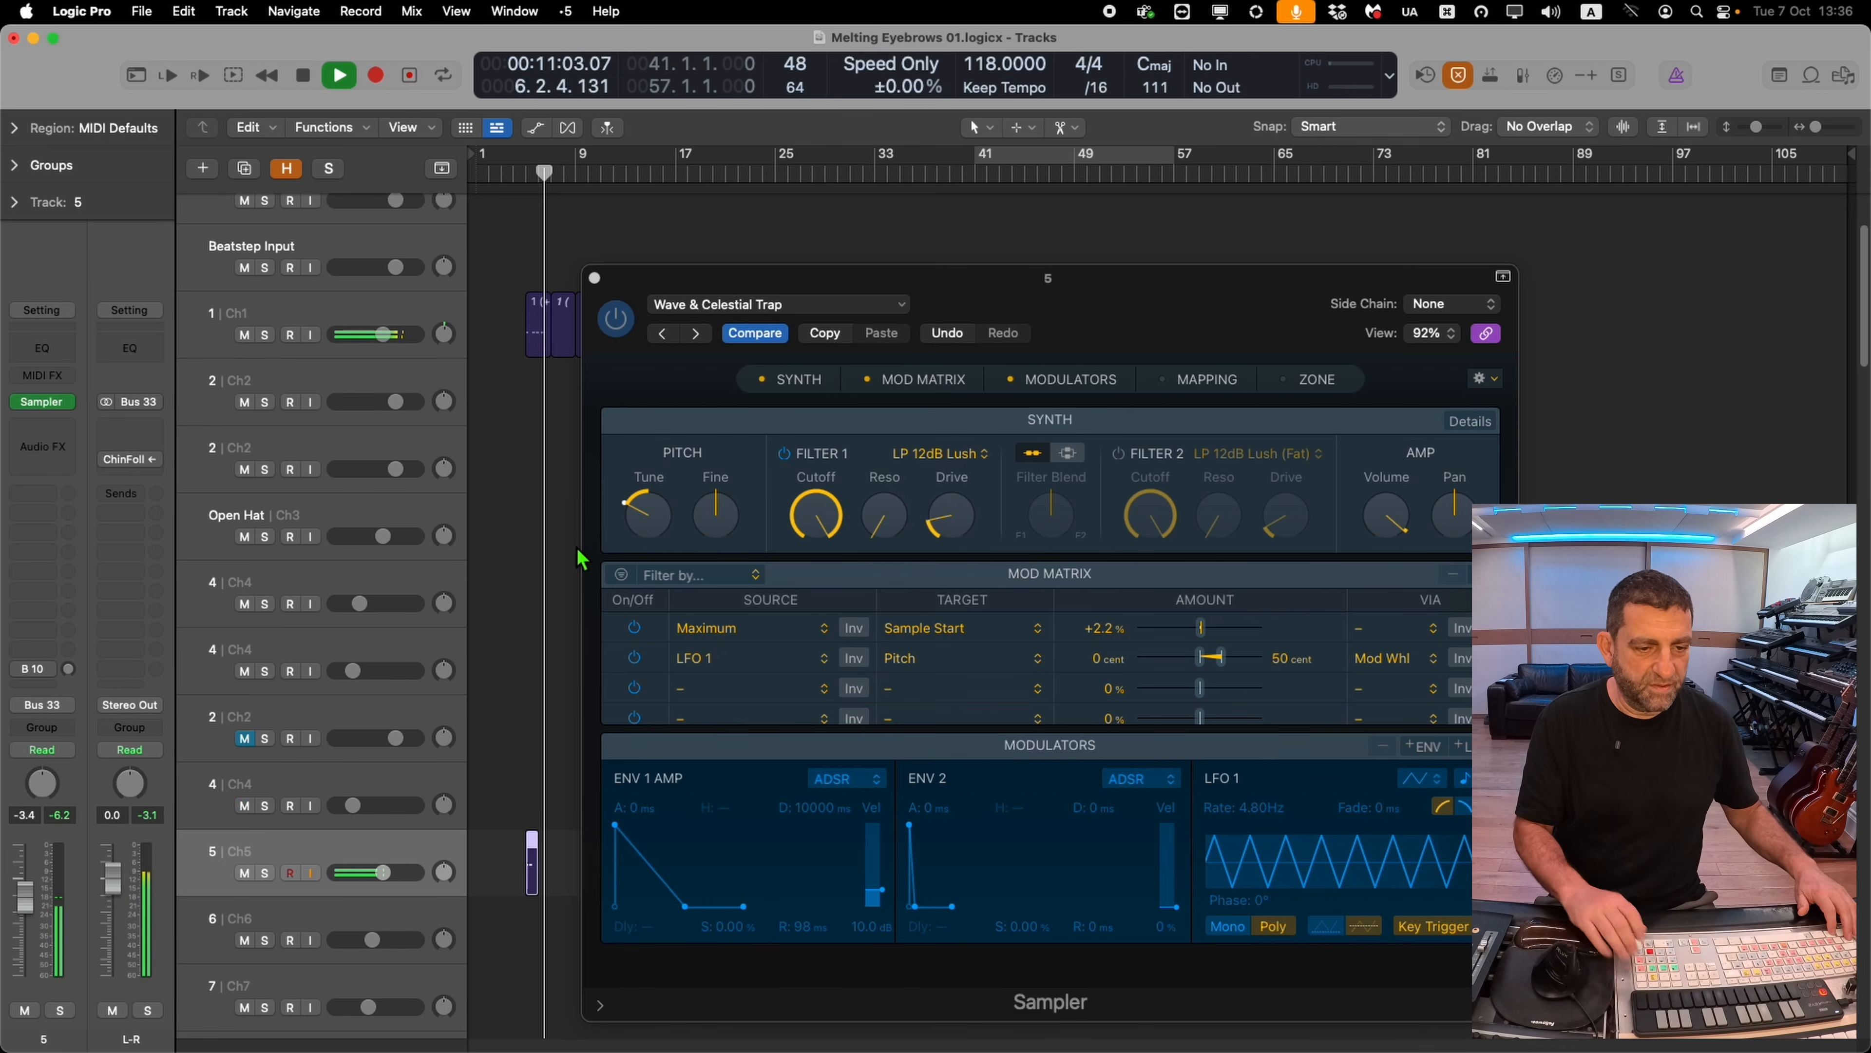
left_click(595, 278)
Move the Sub Kick track 5 up beneath track 1 Ch1
left_click_drag(674, 766, 487, 1014)
left_click(889, 488)
key("l")
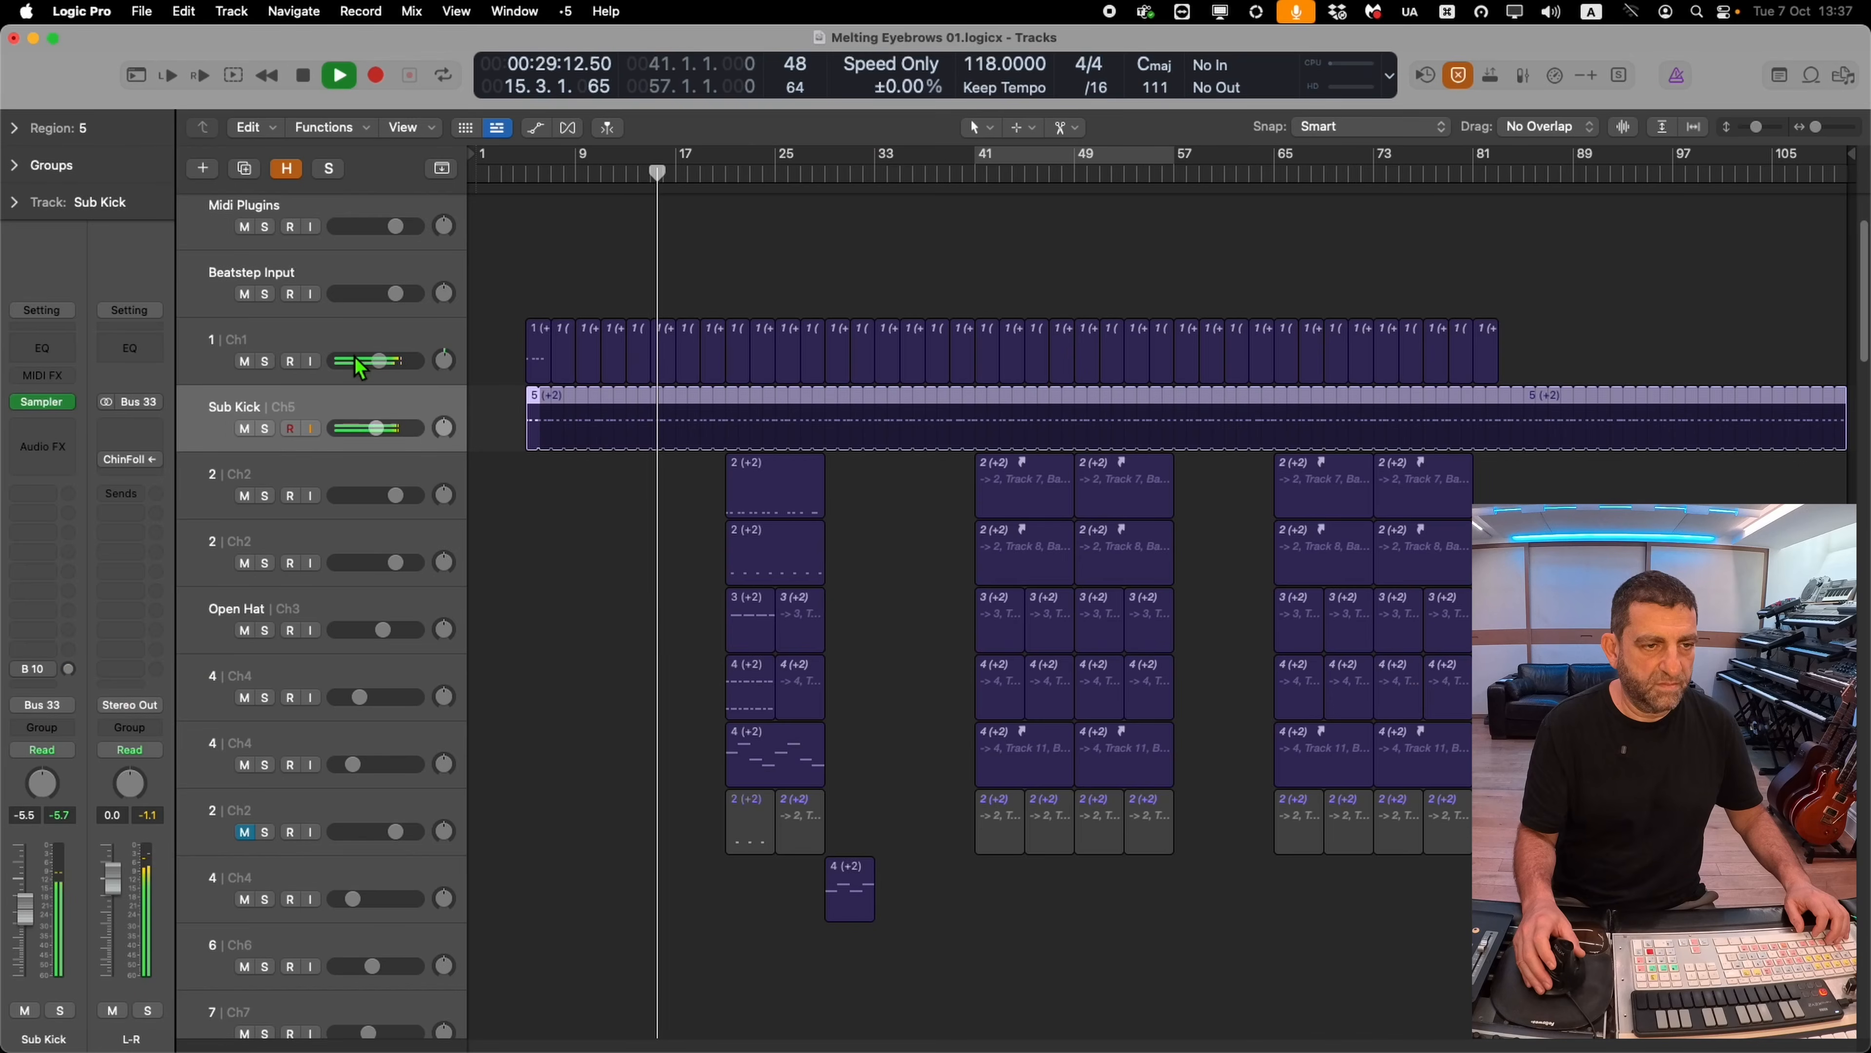
Open the Sampler on track 1 with the Stuff Kick 01 patch and lower Filter 1 cutoff slightly
left_click(349, 343)
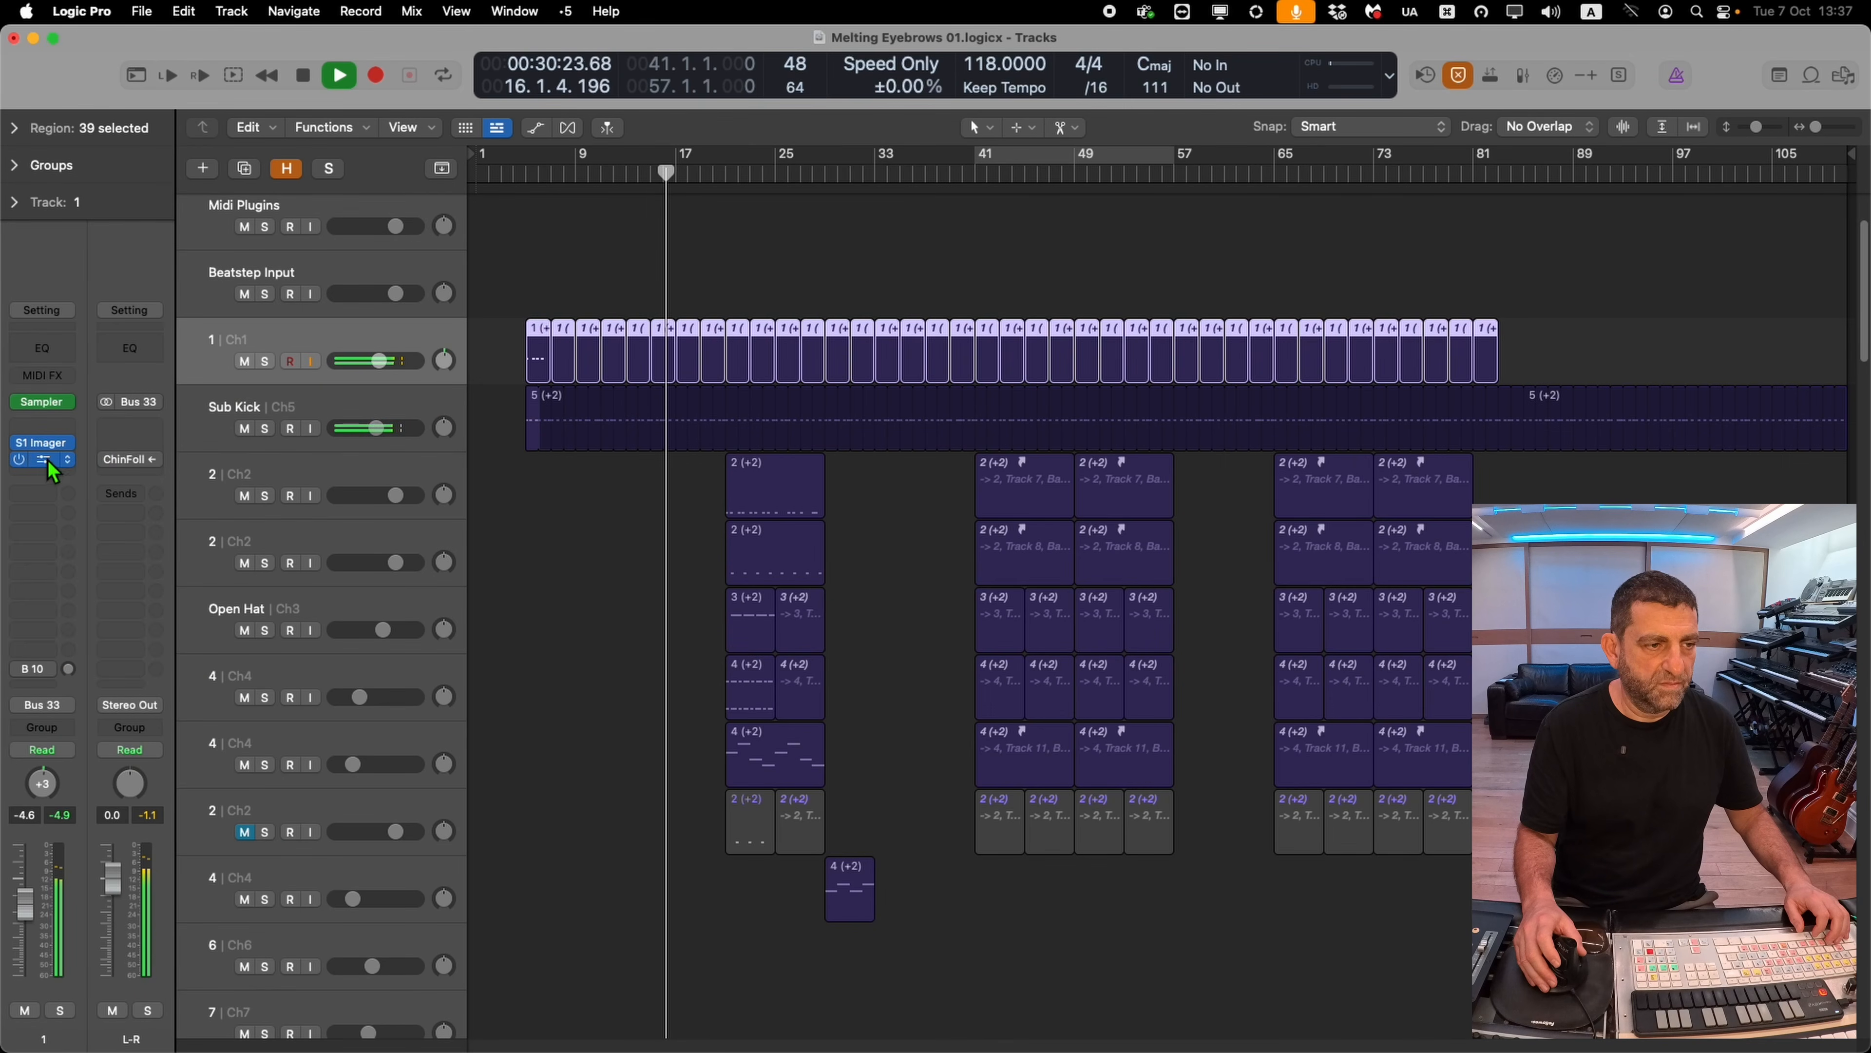
left_click(52, 407)
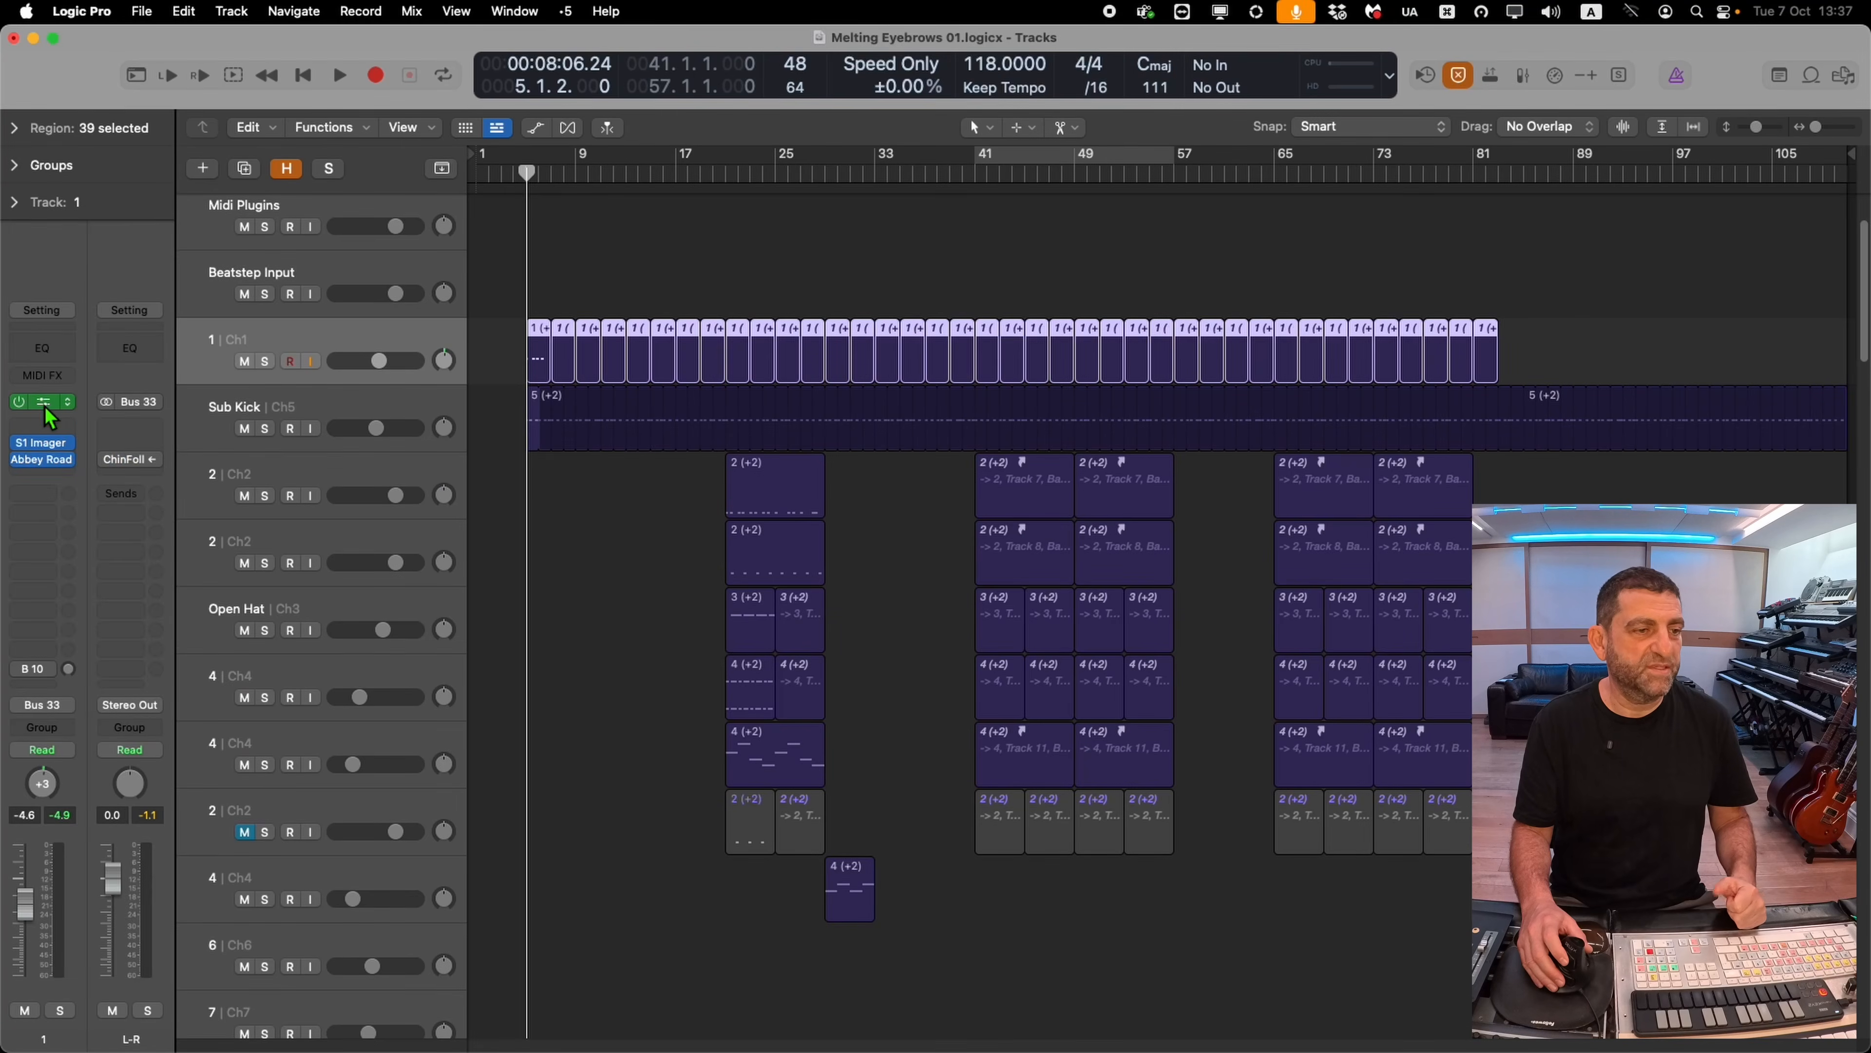
left_click(45, 407)
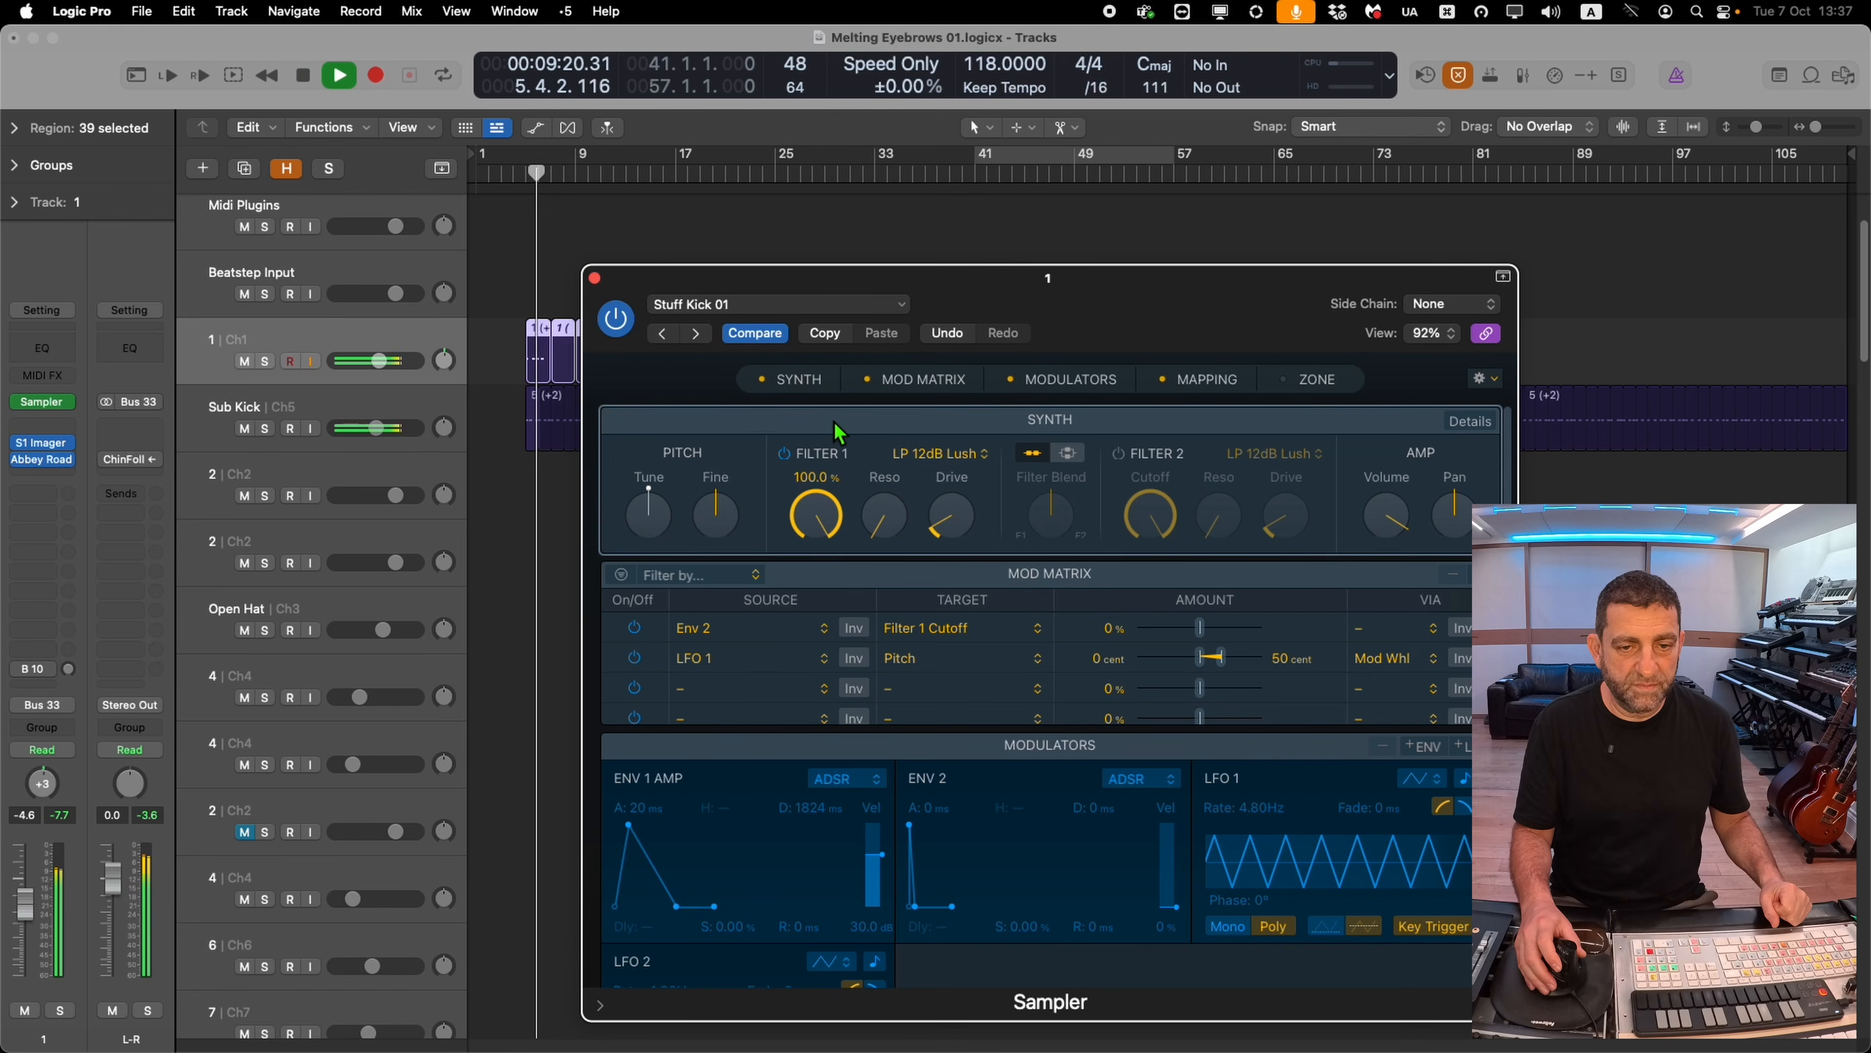
mouse_move(824, 516)
left_mouse_down()
mouse_move(827, 575)
mouse_move(838, 535)
left_mouse_up()
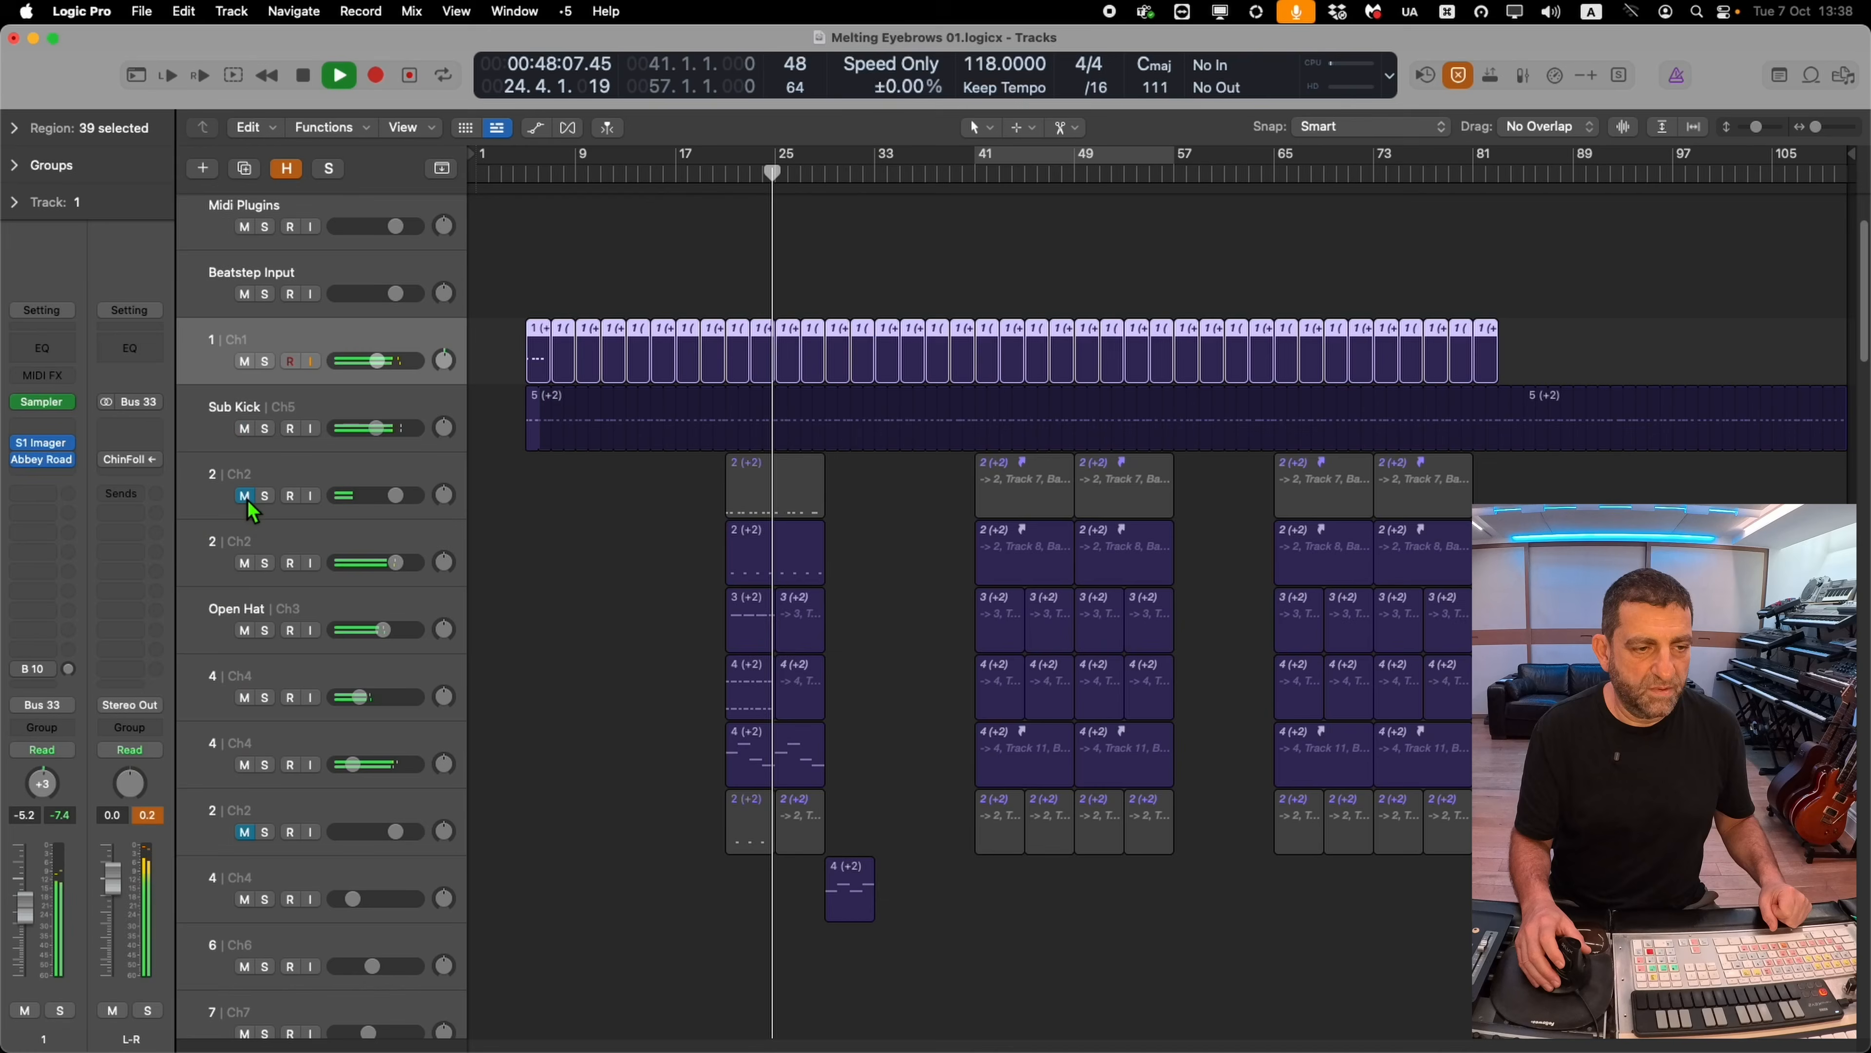
Solo track 2 Ch2 to audition it, then unsolo it
left_click(245, 498)
left_click(266, 498)
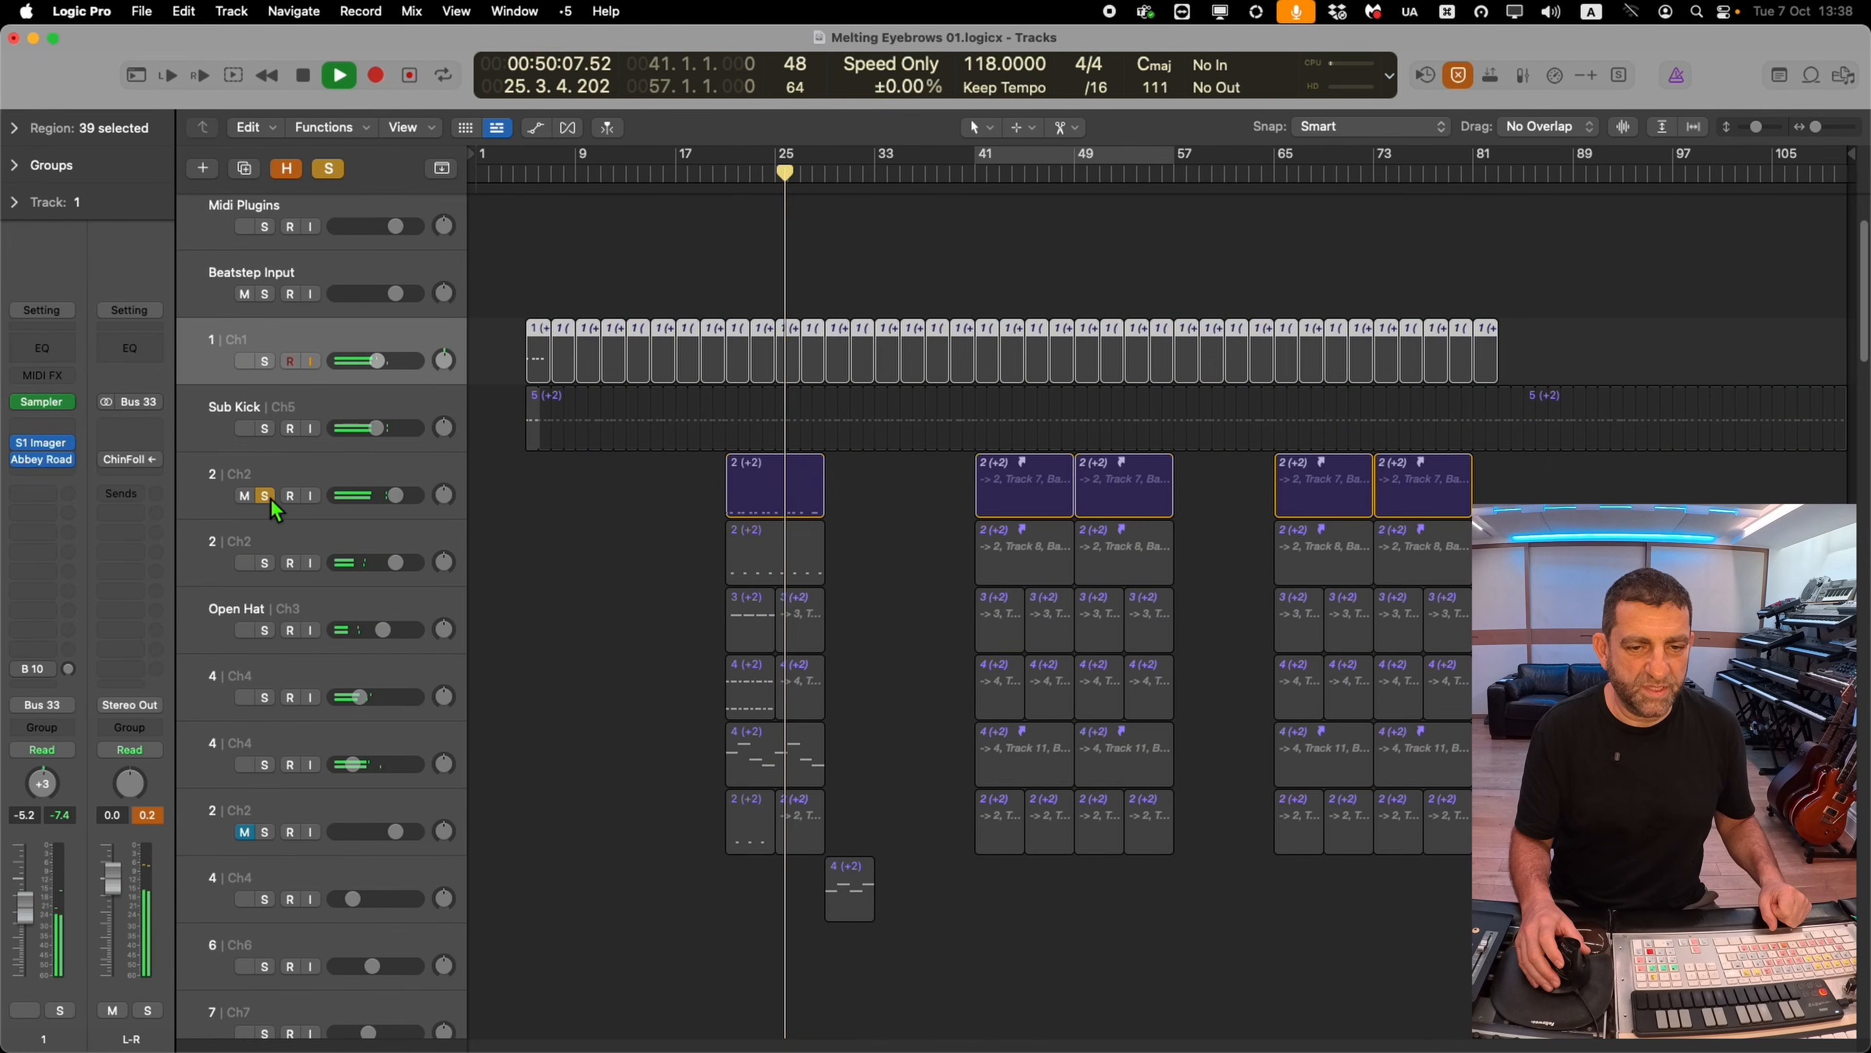
left_click(266, 497)
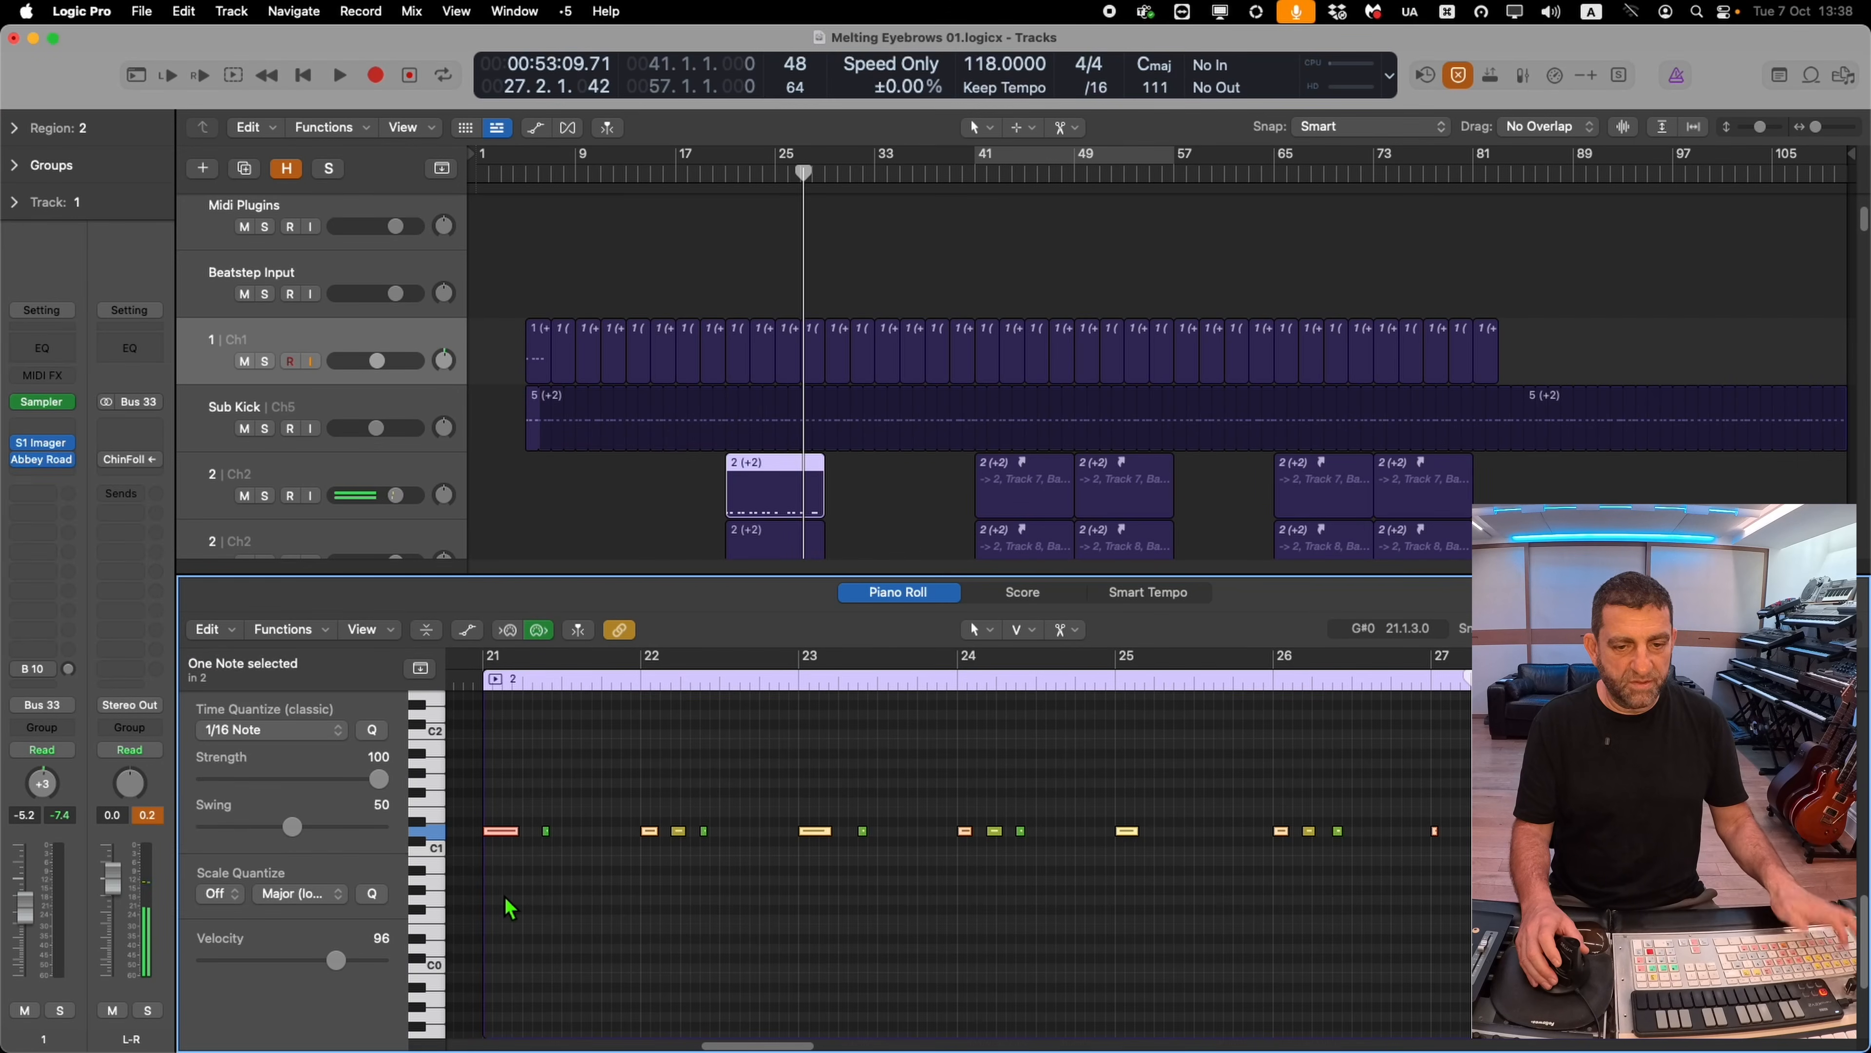
Invert the note selection in the first Ch2 region, mute those notes, and play back
key("shift+i")
key("ctrl+m")
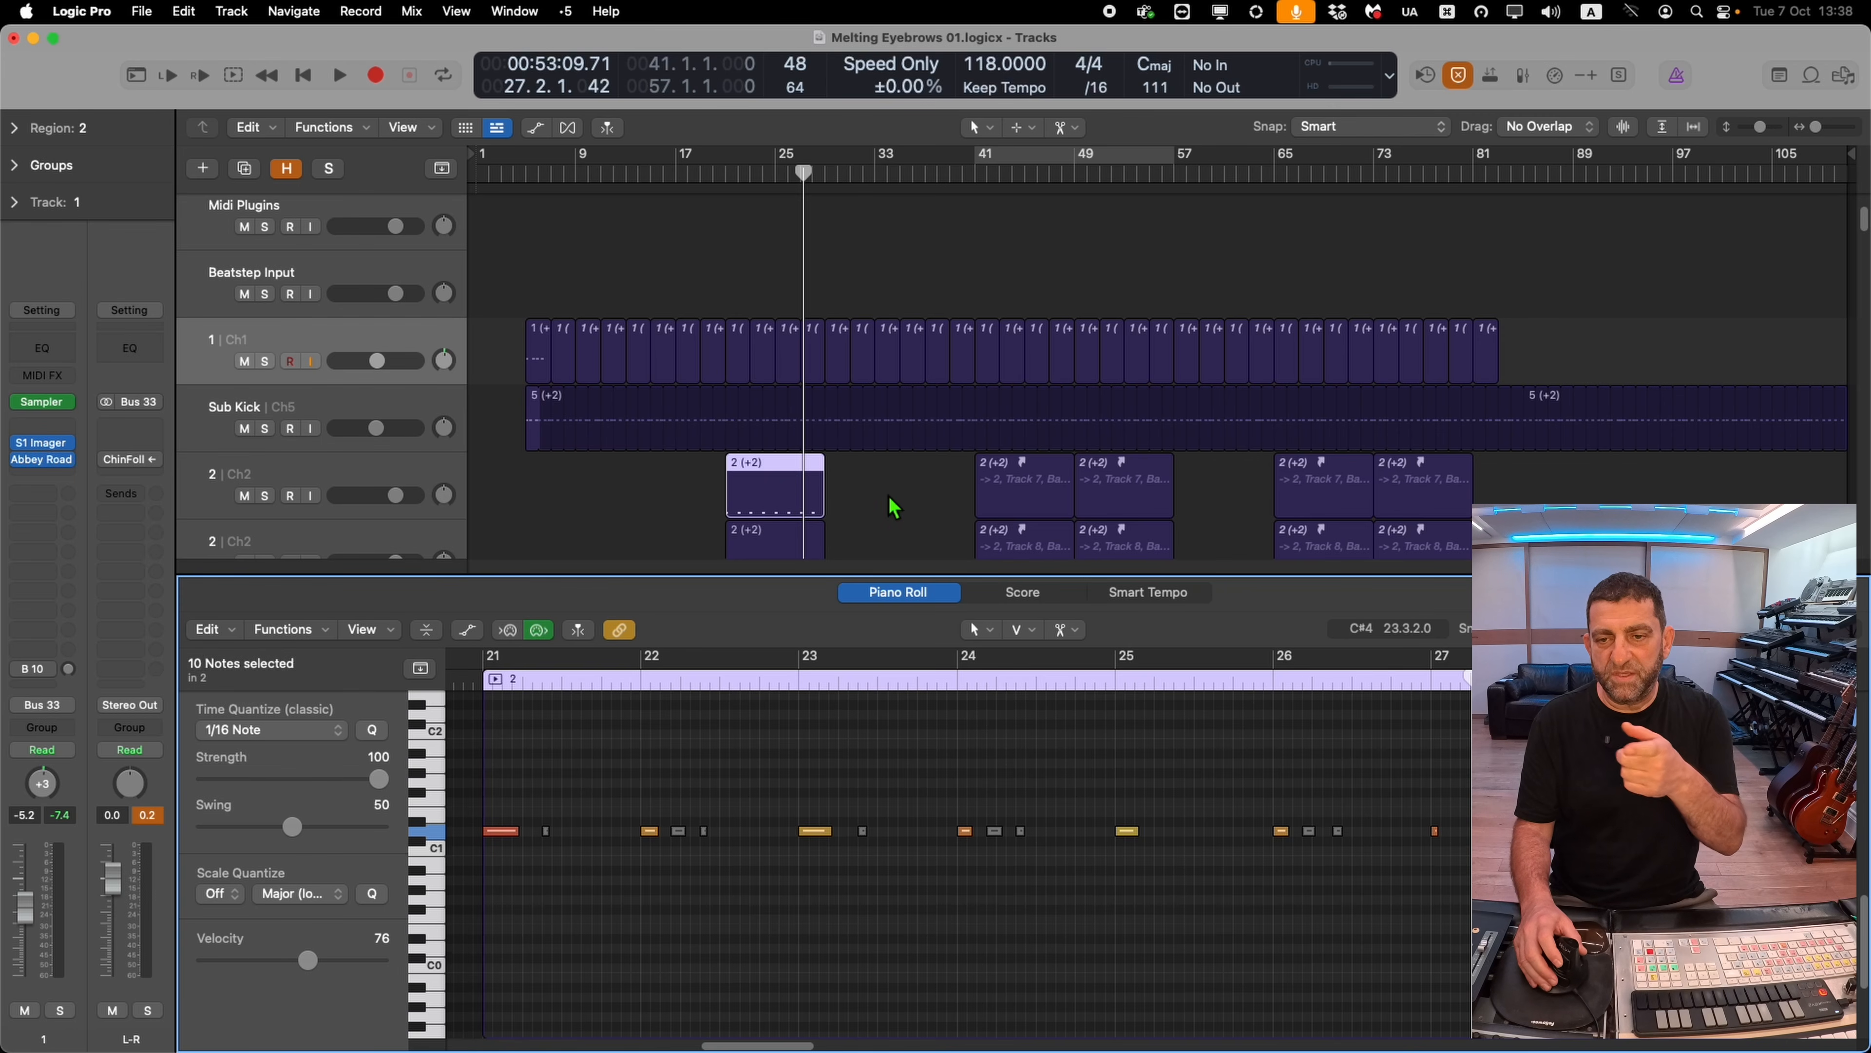
left_click_drag(895, 507, 1471, 502)
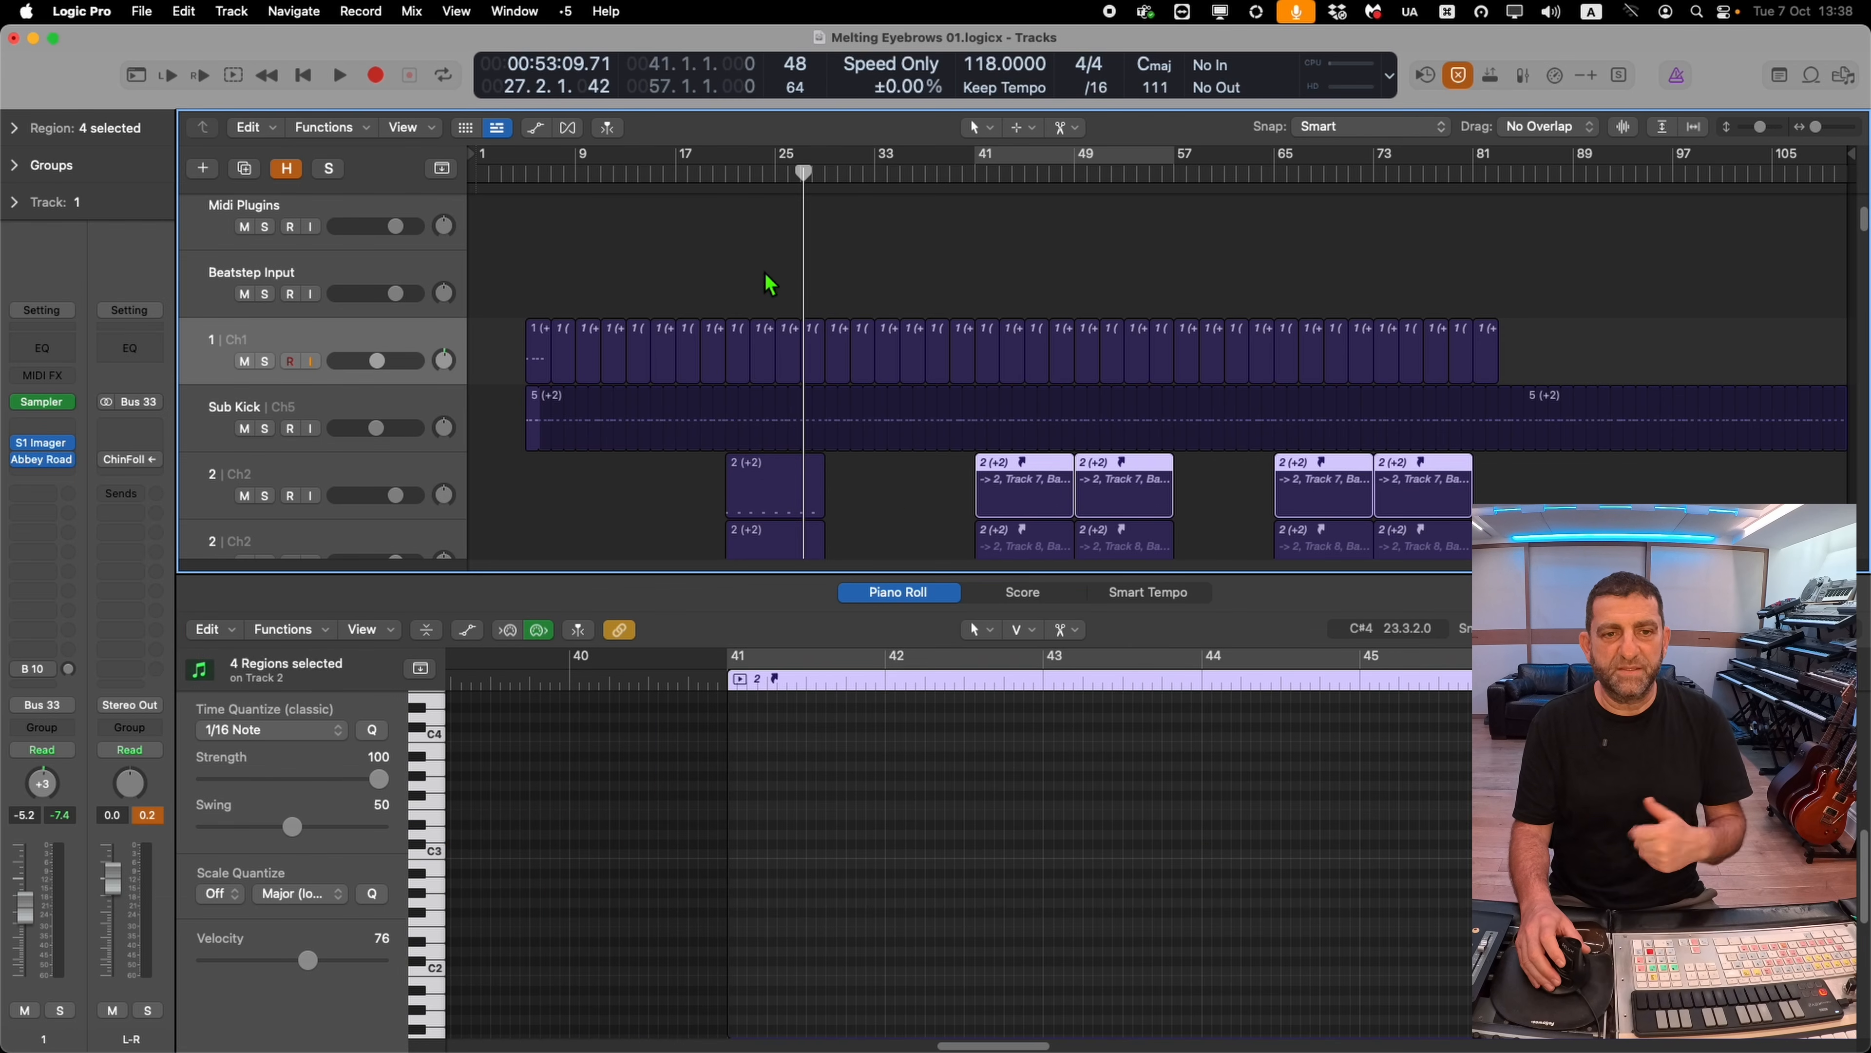
key("space")
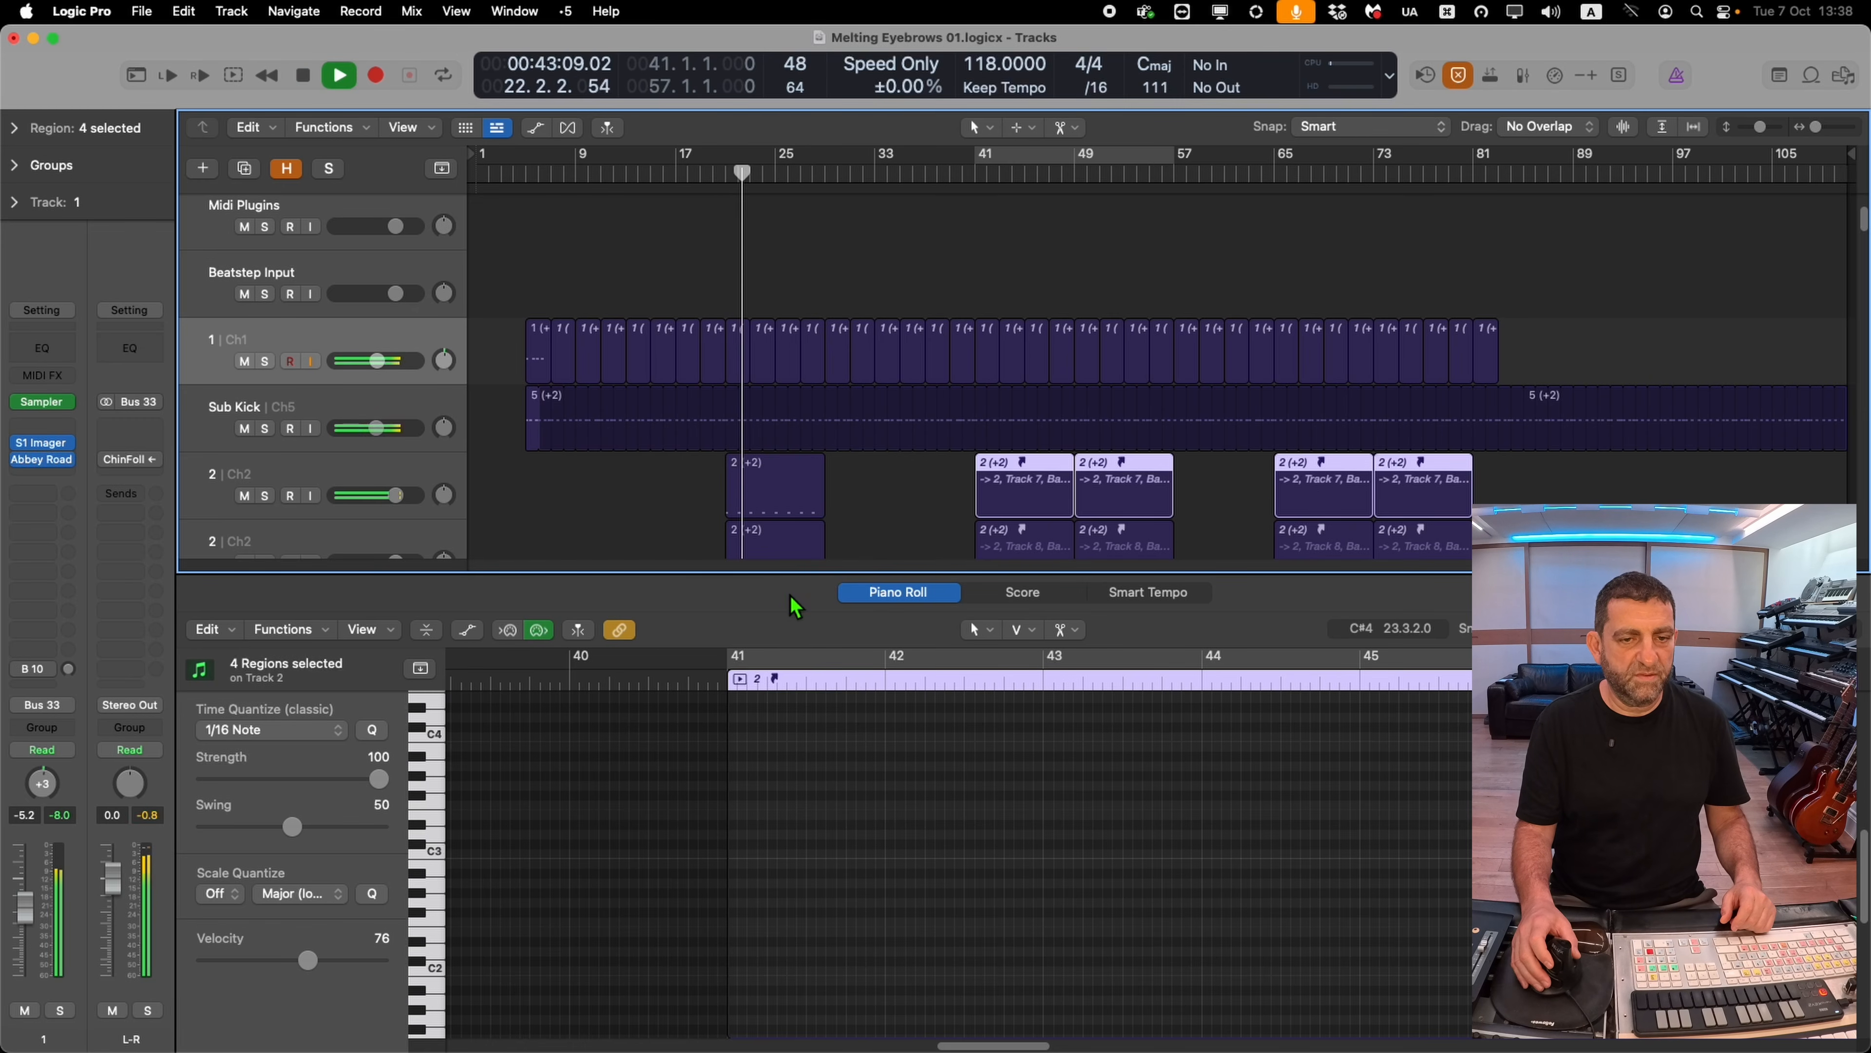
Open the first Ch2 region in the Piano Roll and inspect its notes by selecting one and then all
left_click(775, 495)
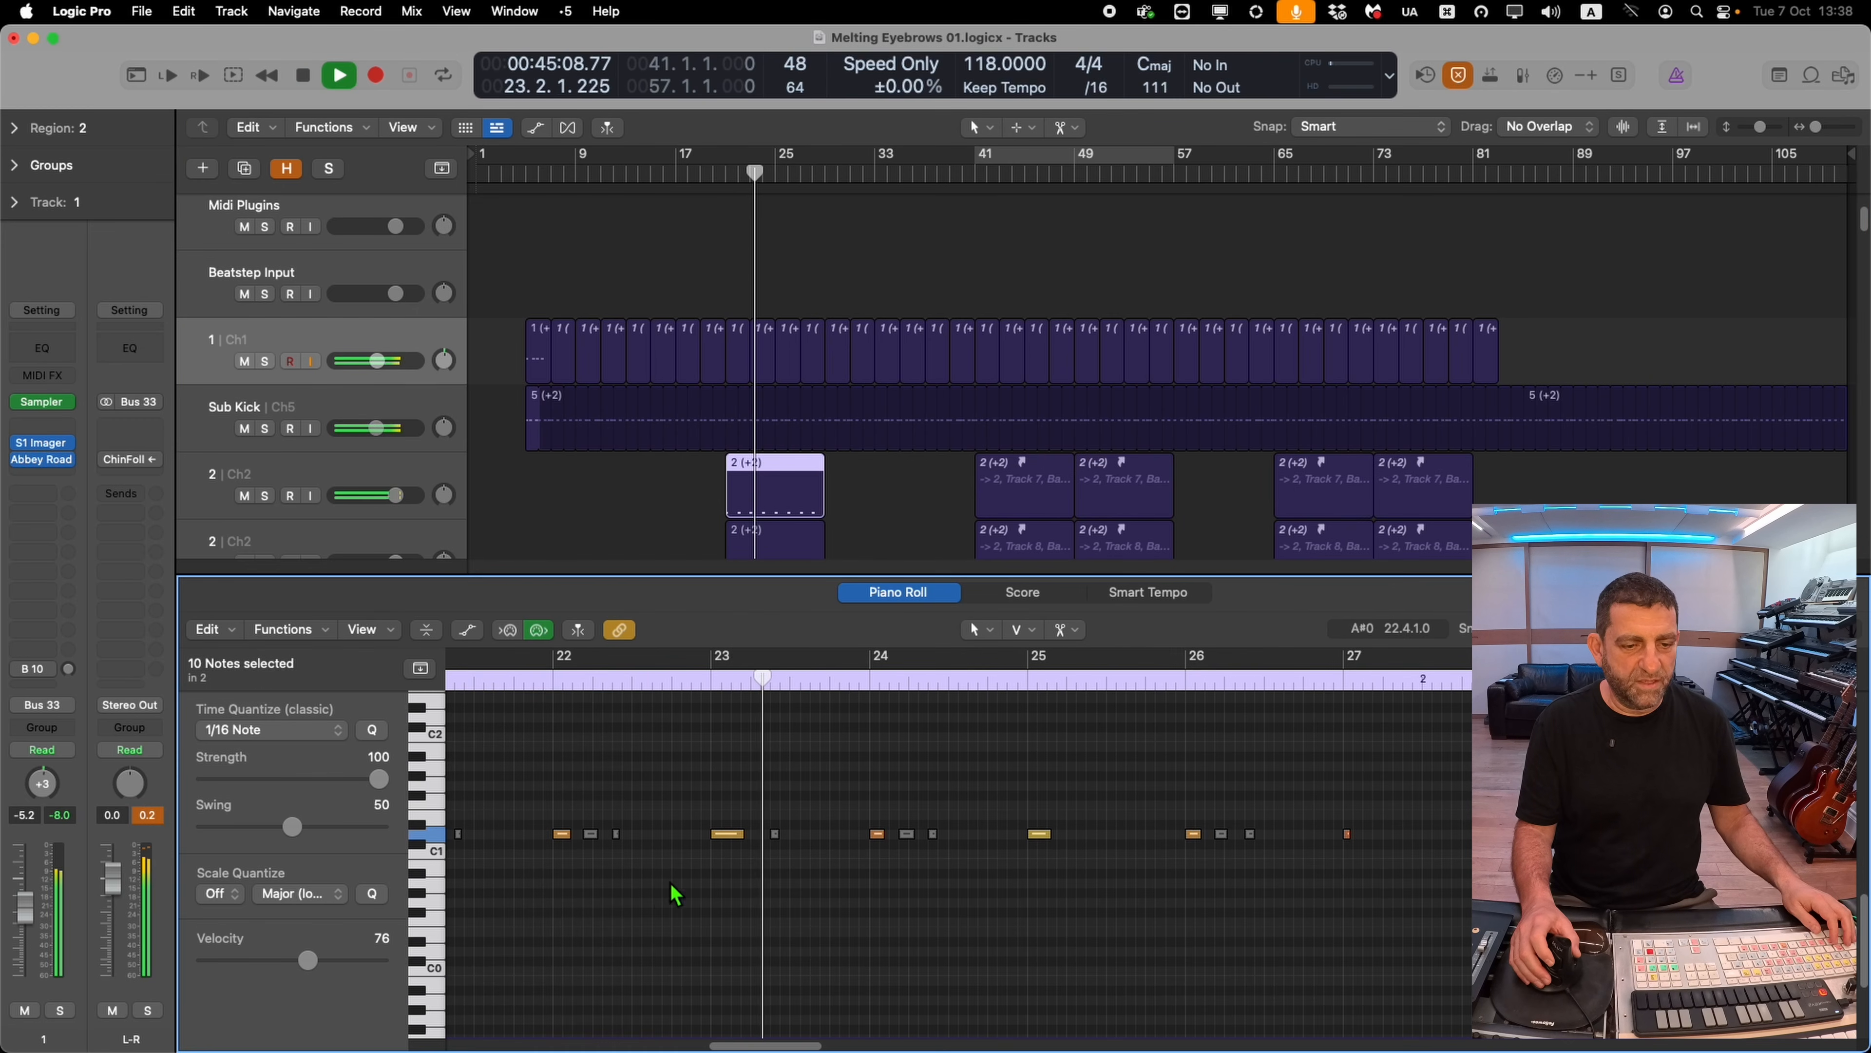
left_click(728, 835)
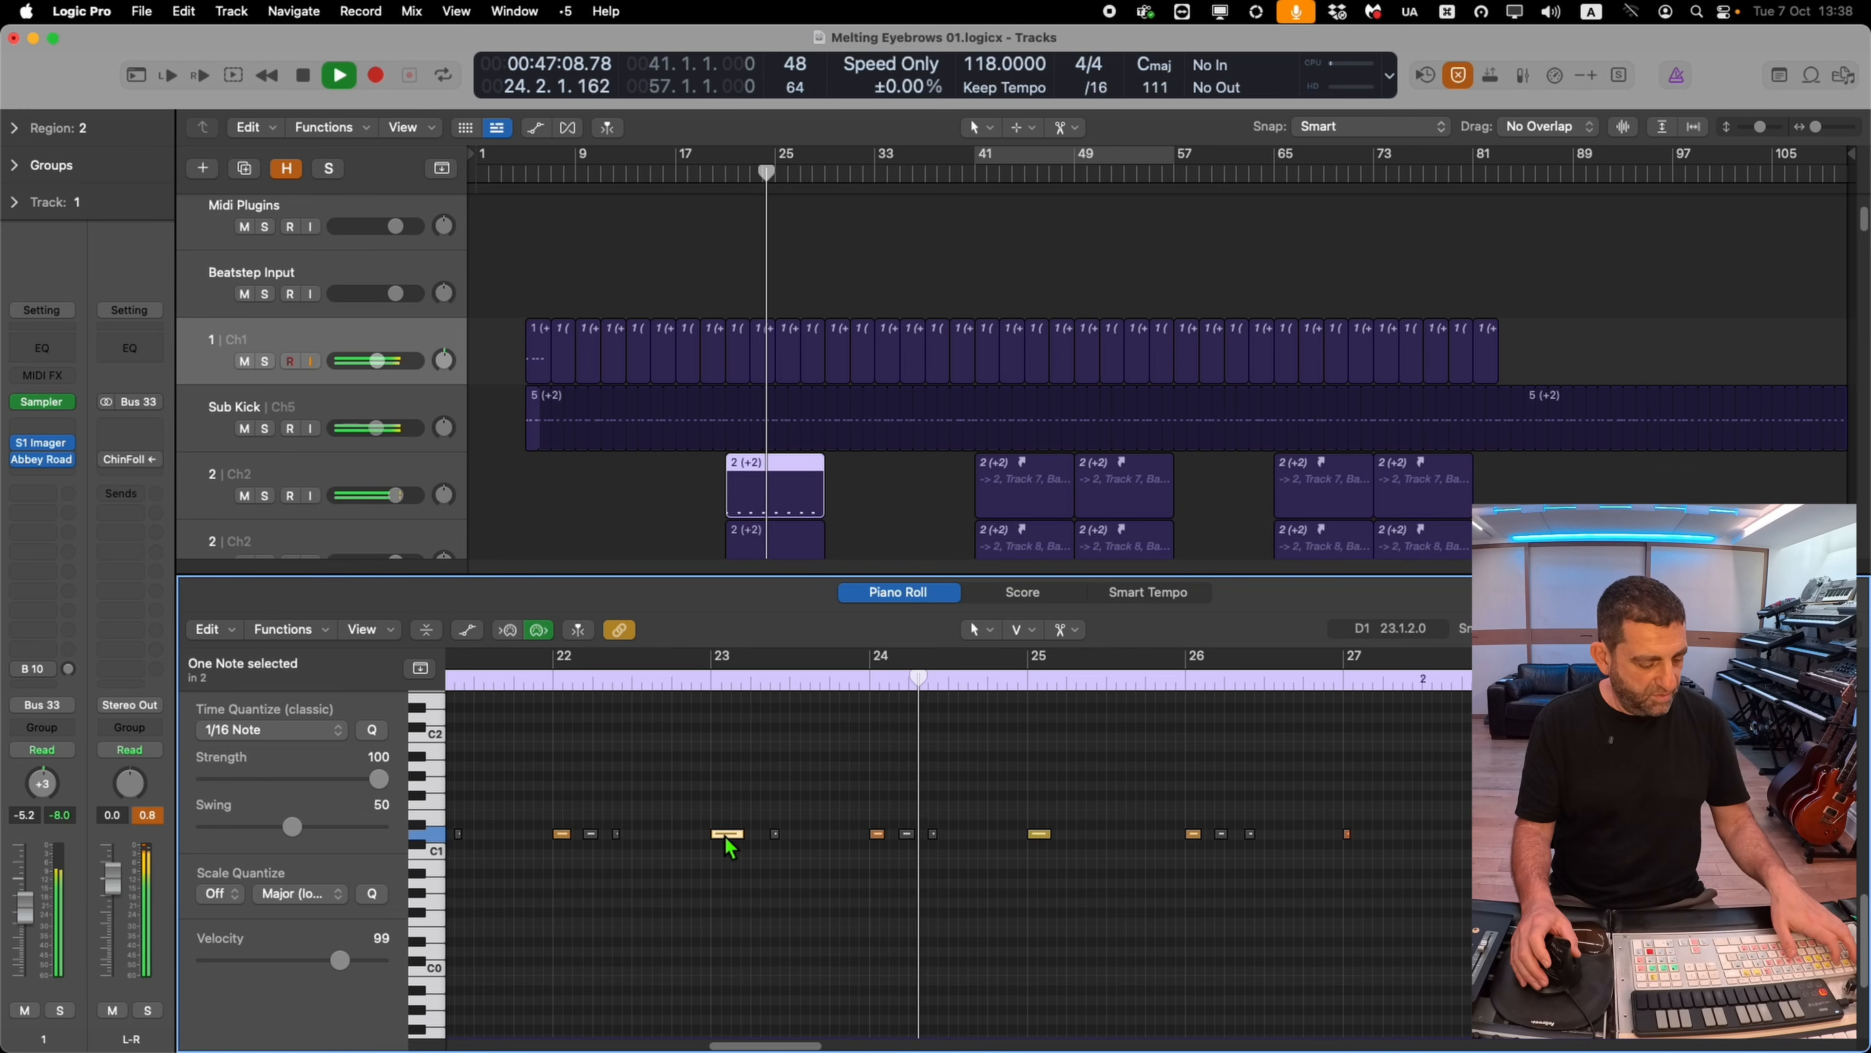
key("super+a")
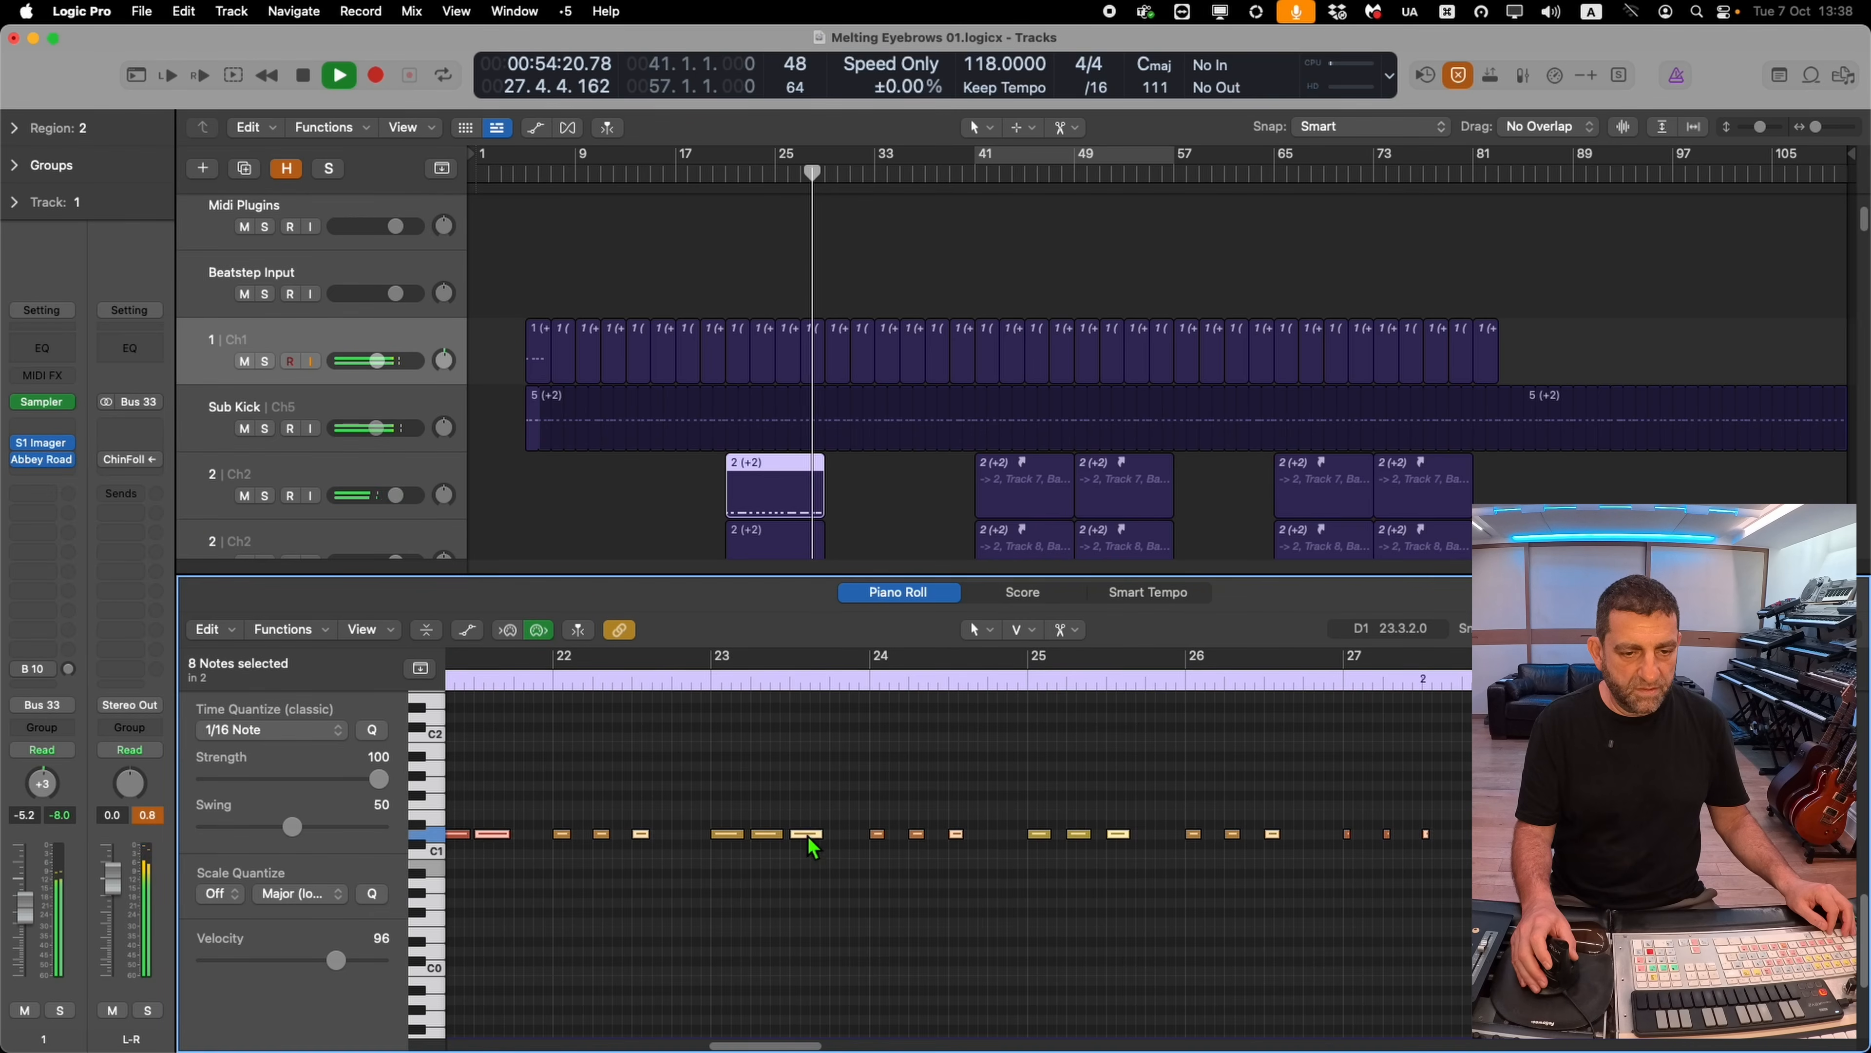
mouse_move(808, 836)
left_mouse_down()
mouse_move(844, 839)
mouse_move(785, 854)
left_mouse_up()
key("super+a")
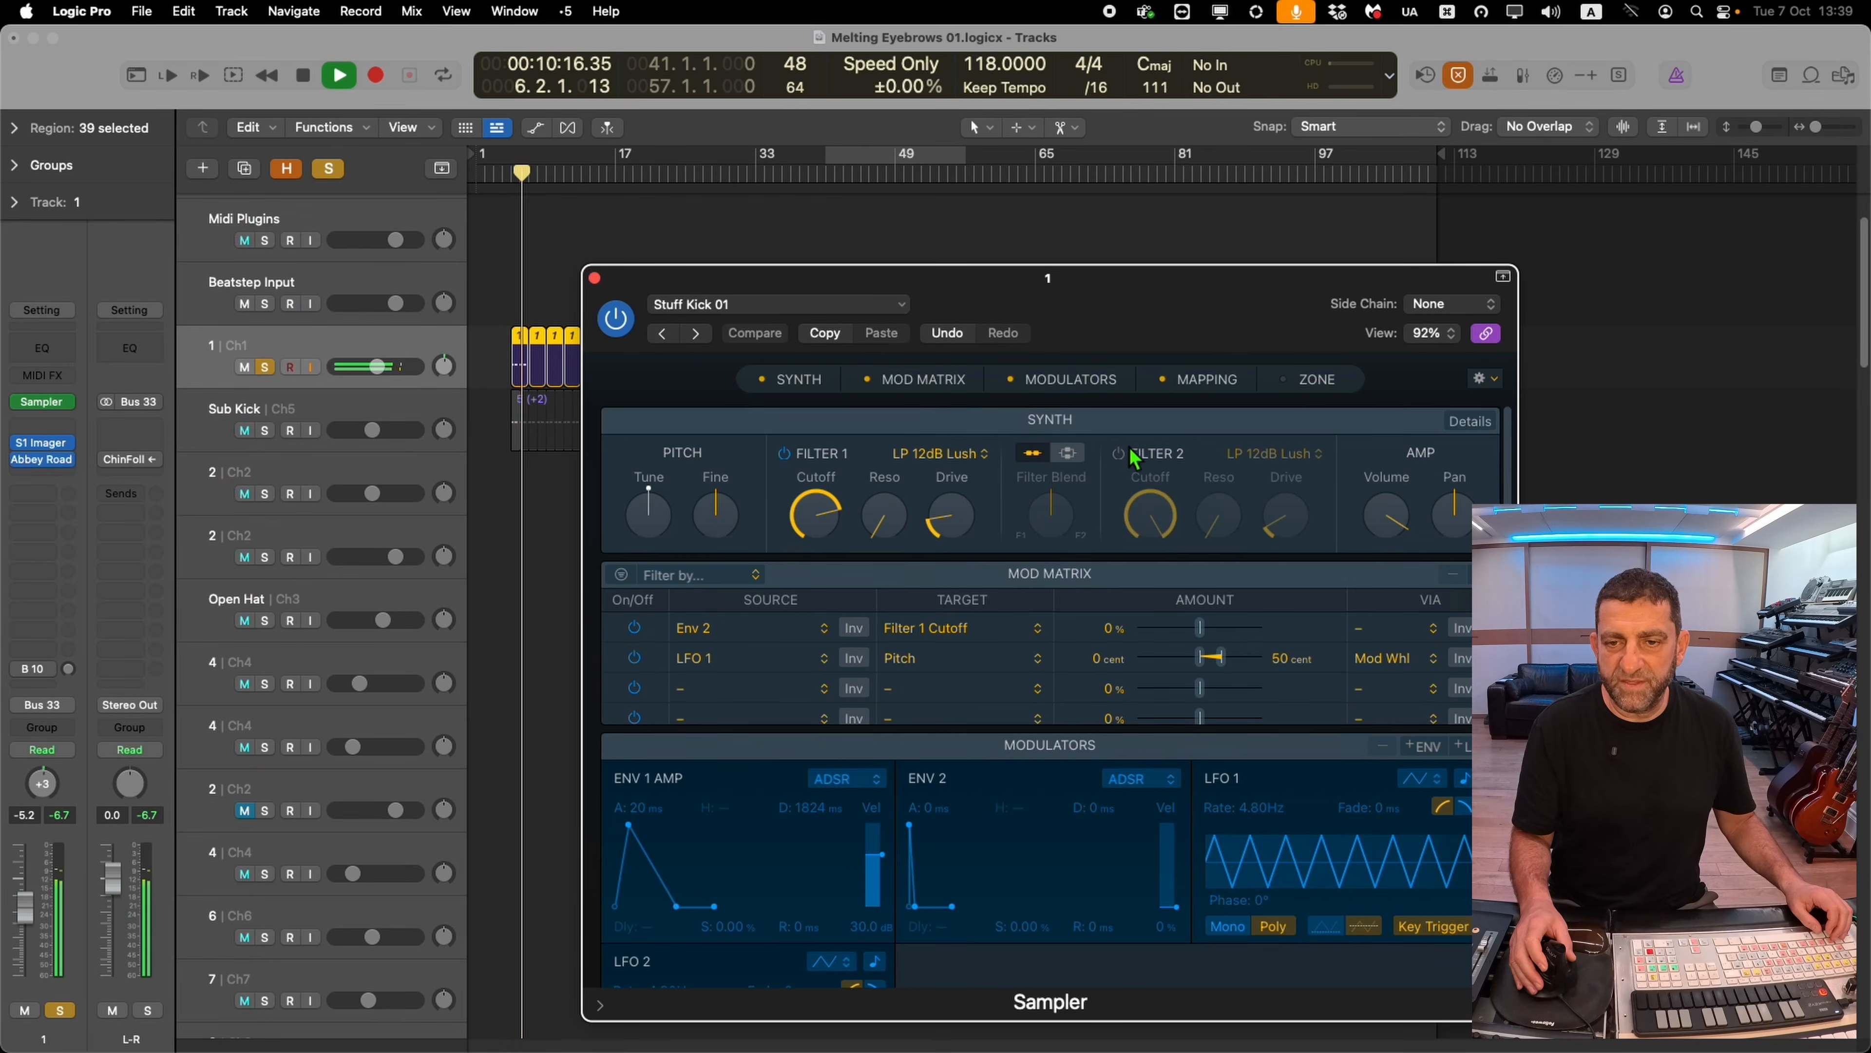
Enable Sampler Filter 2 with the HP 6dB Sharp type, then unsolo track 1 and close the Sampler
left_click(1119, 453)
left_click(1270, 453)
mouse_move(1243, 508)
left_click(1445, 502)
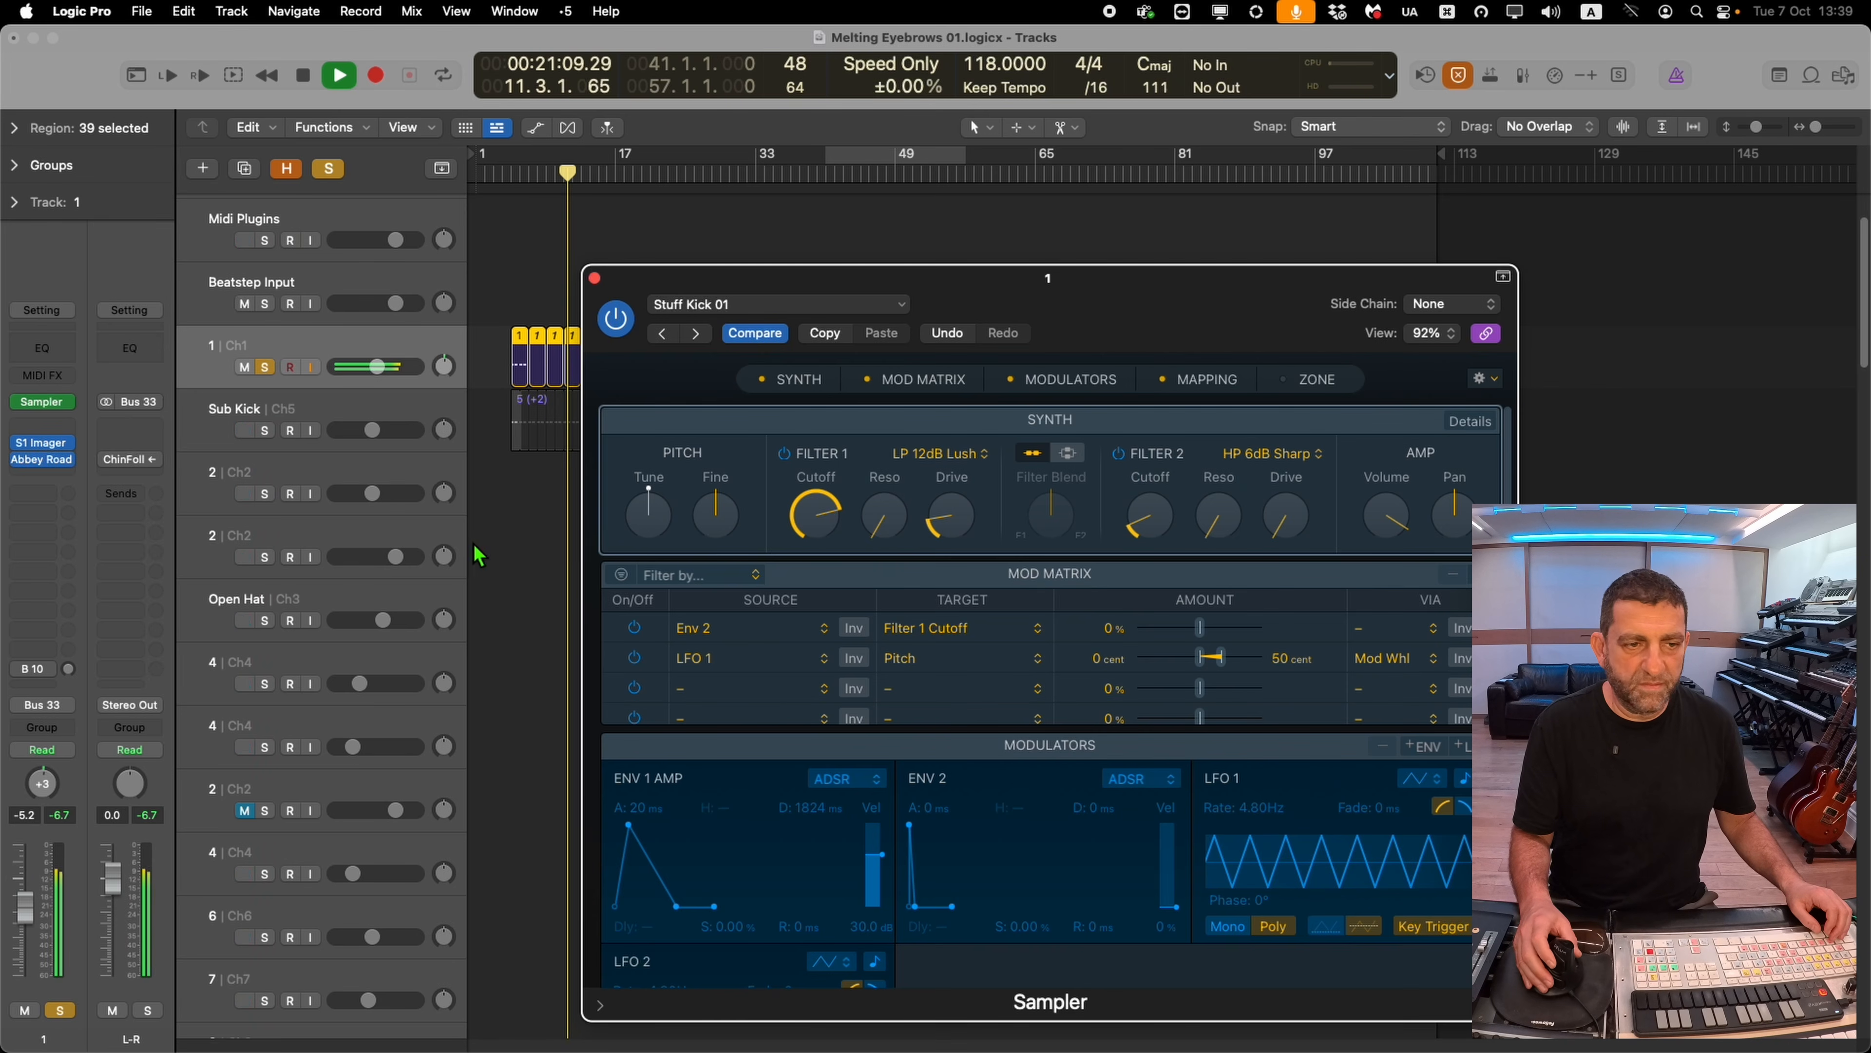
left_click(267, 368)
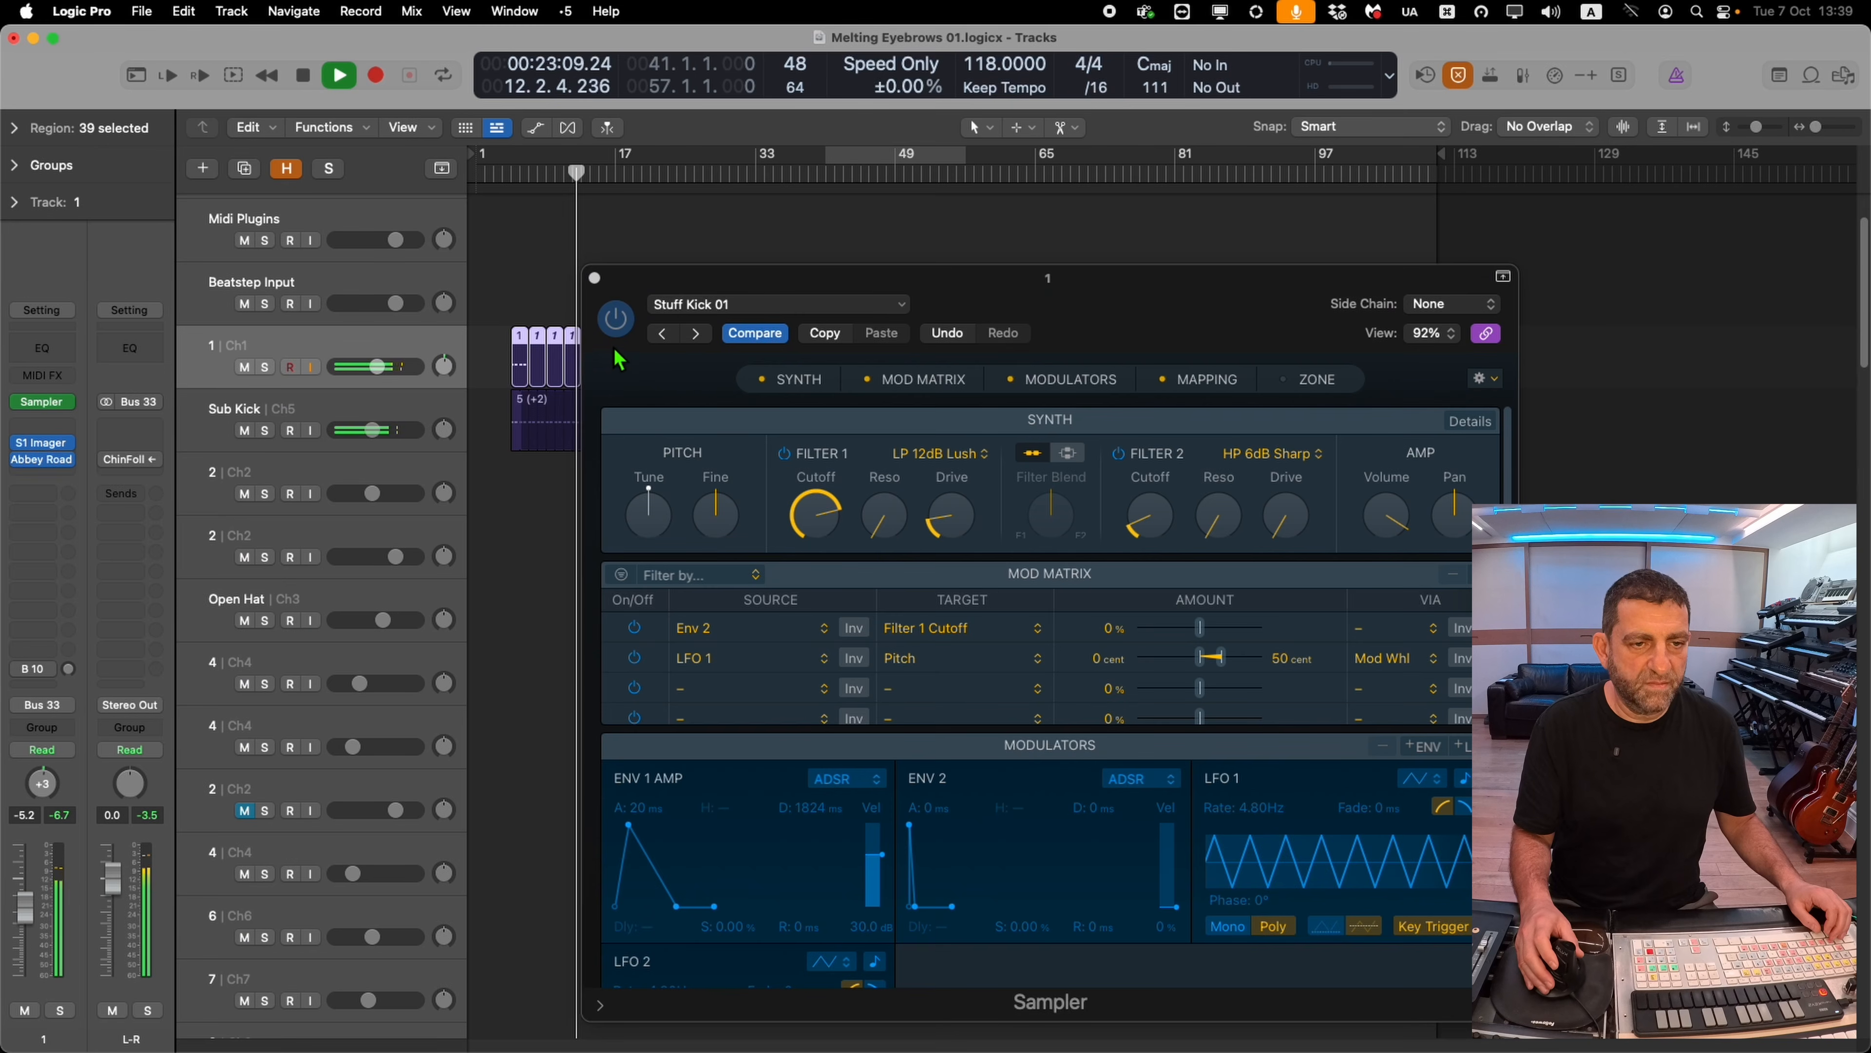
left_click(595, 278)
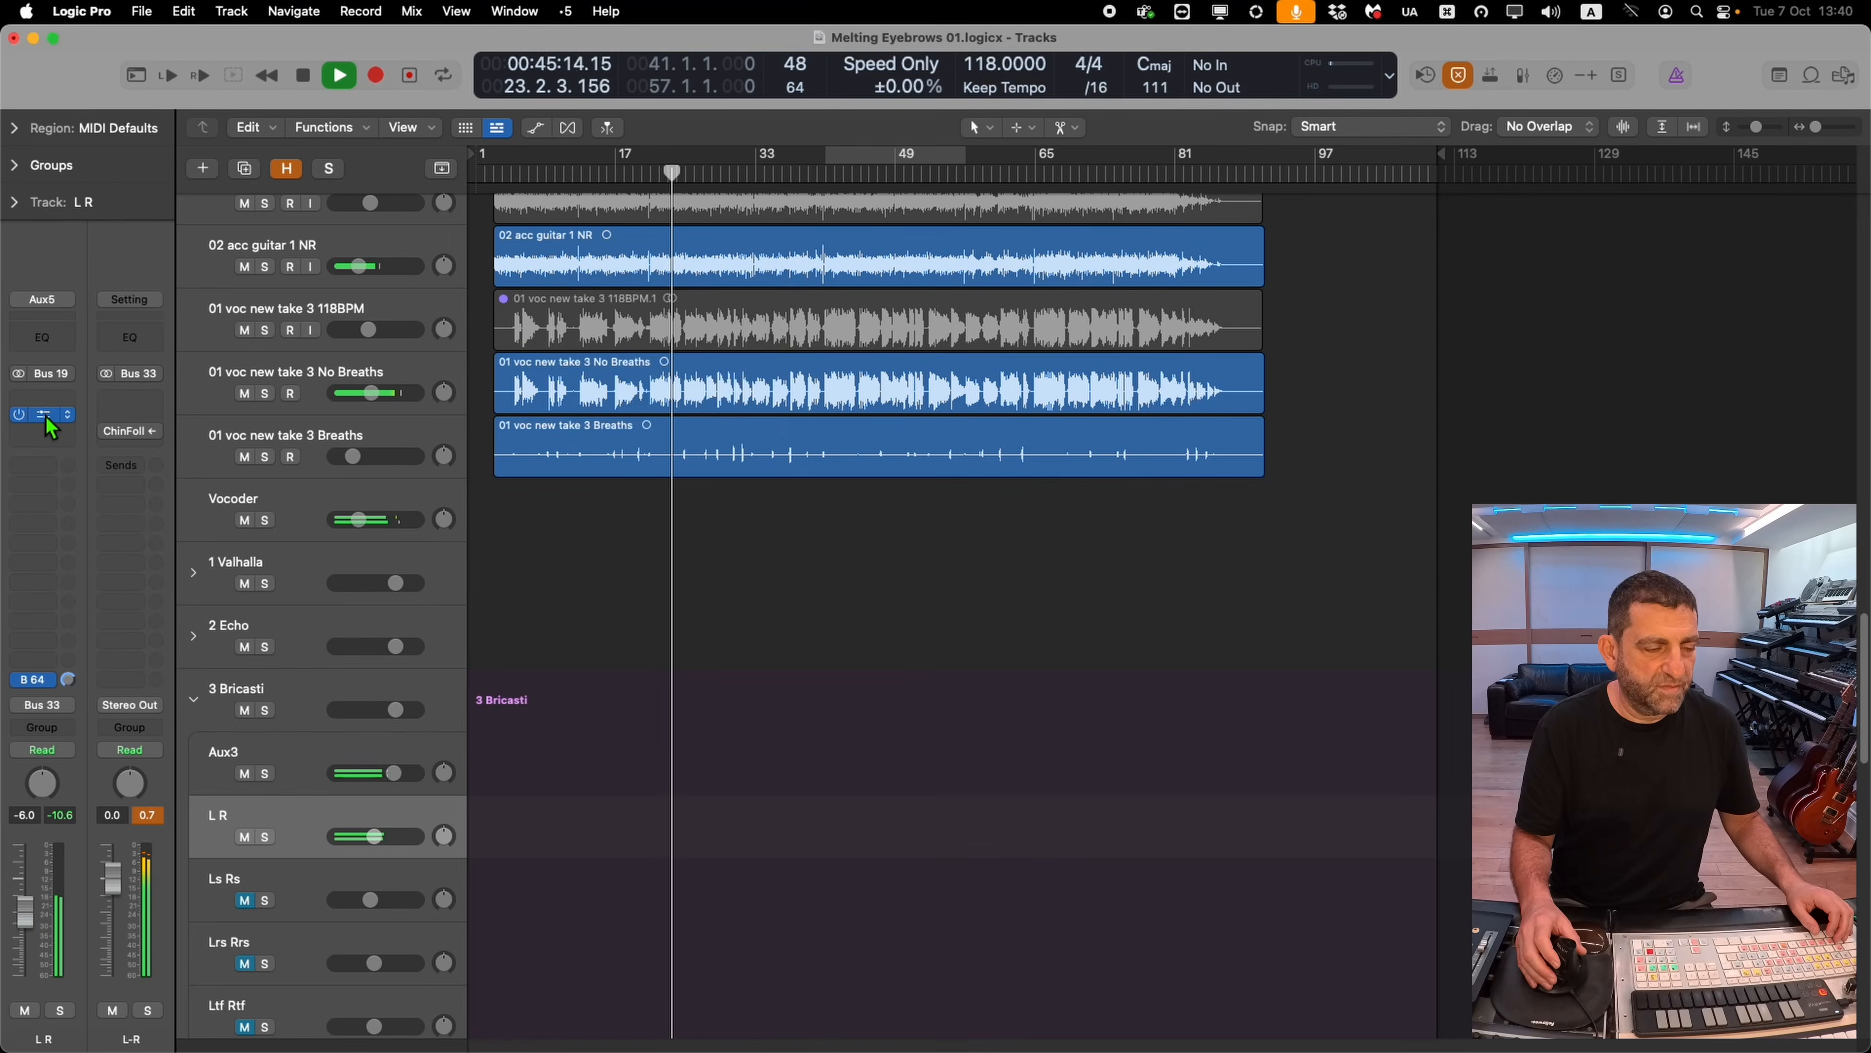
Open the Magic7 reverb on the L R track and insert Friedman BE100 in stereo below it
left_click(46, 417)
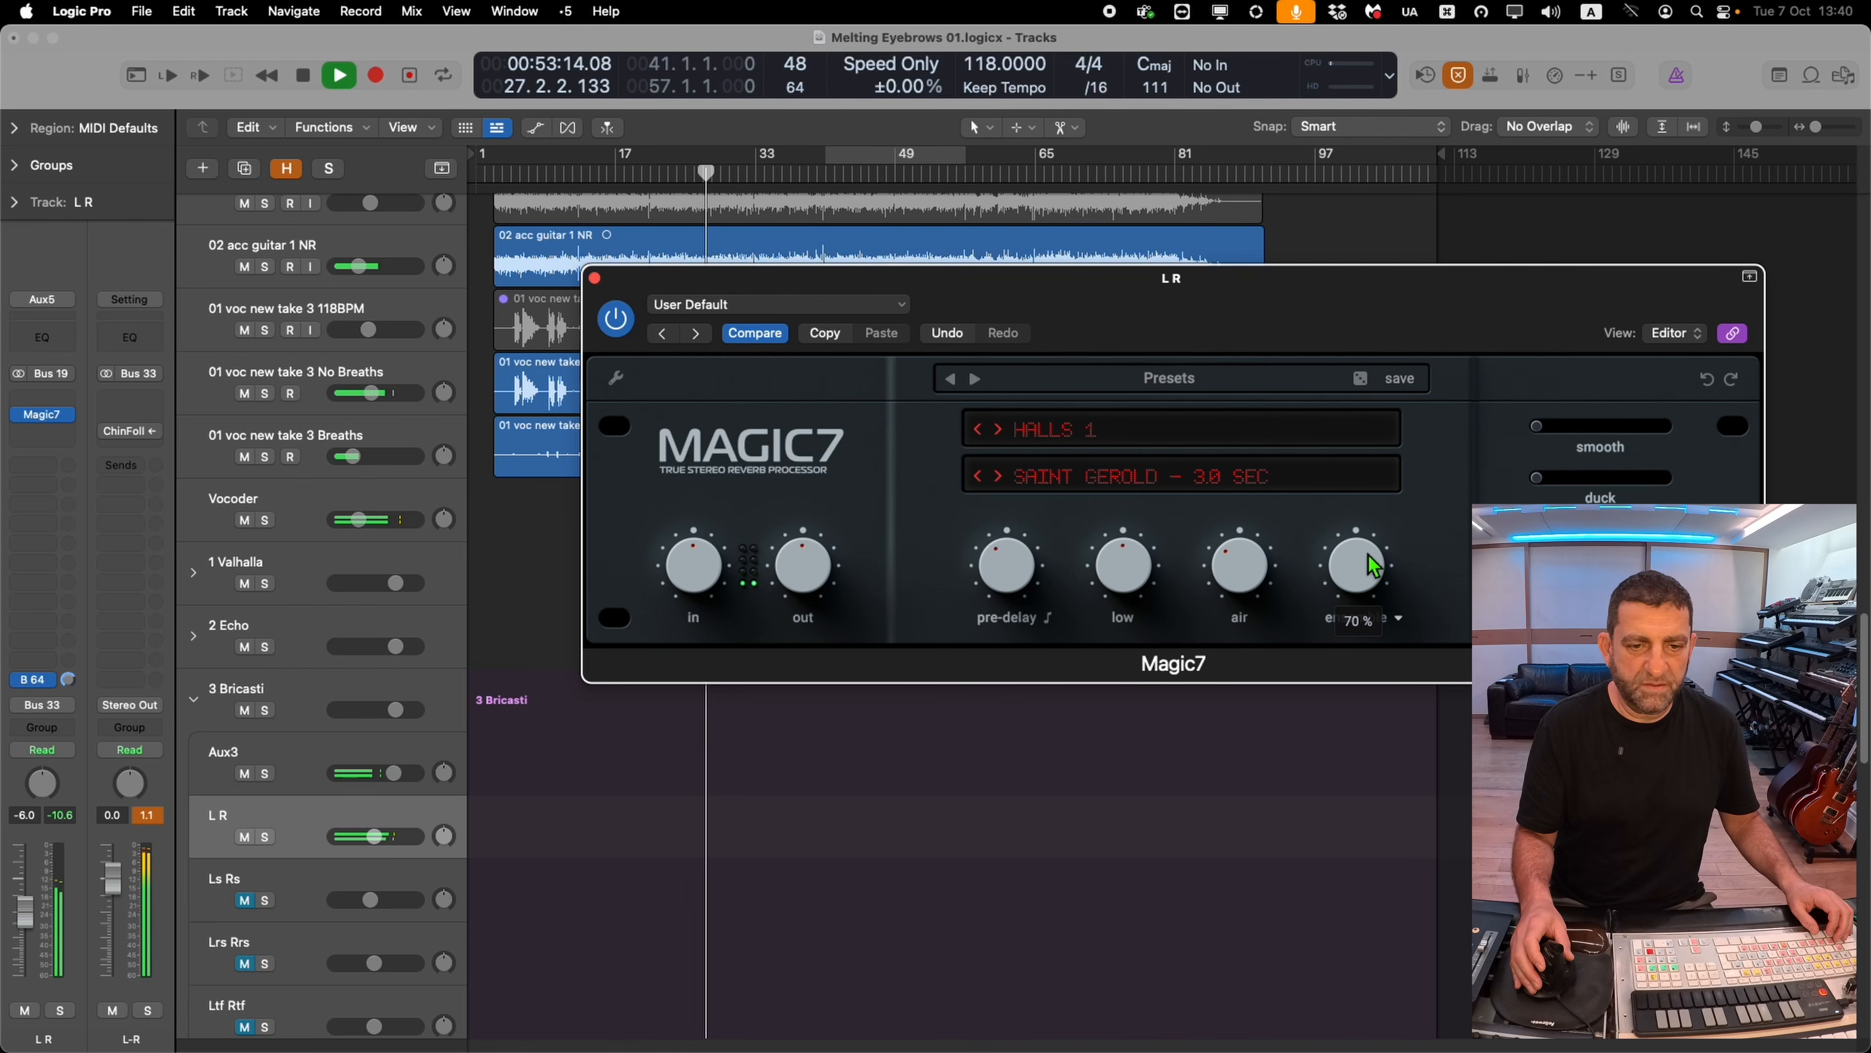
left_click(71, 443)
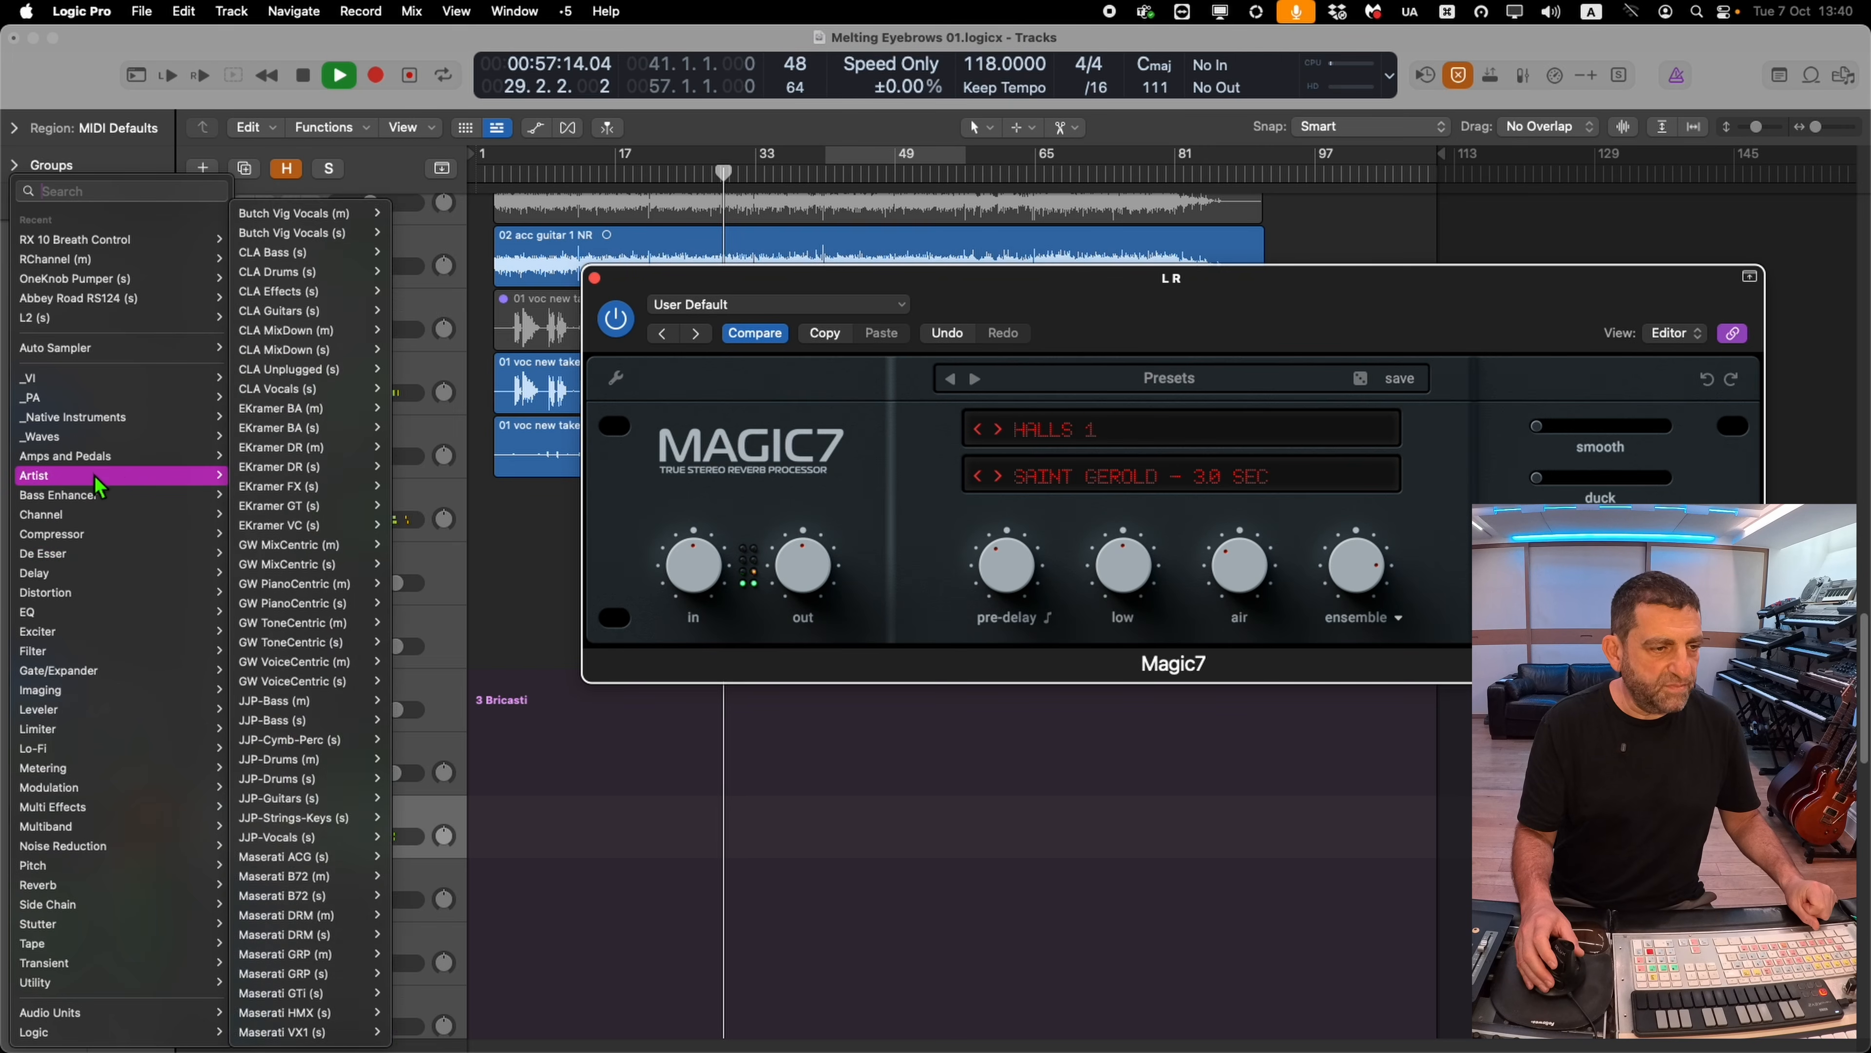
mouse_move(112, 461)
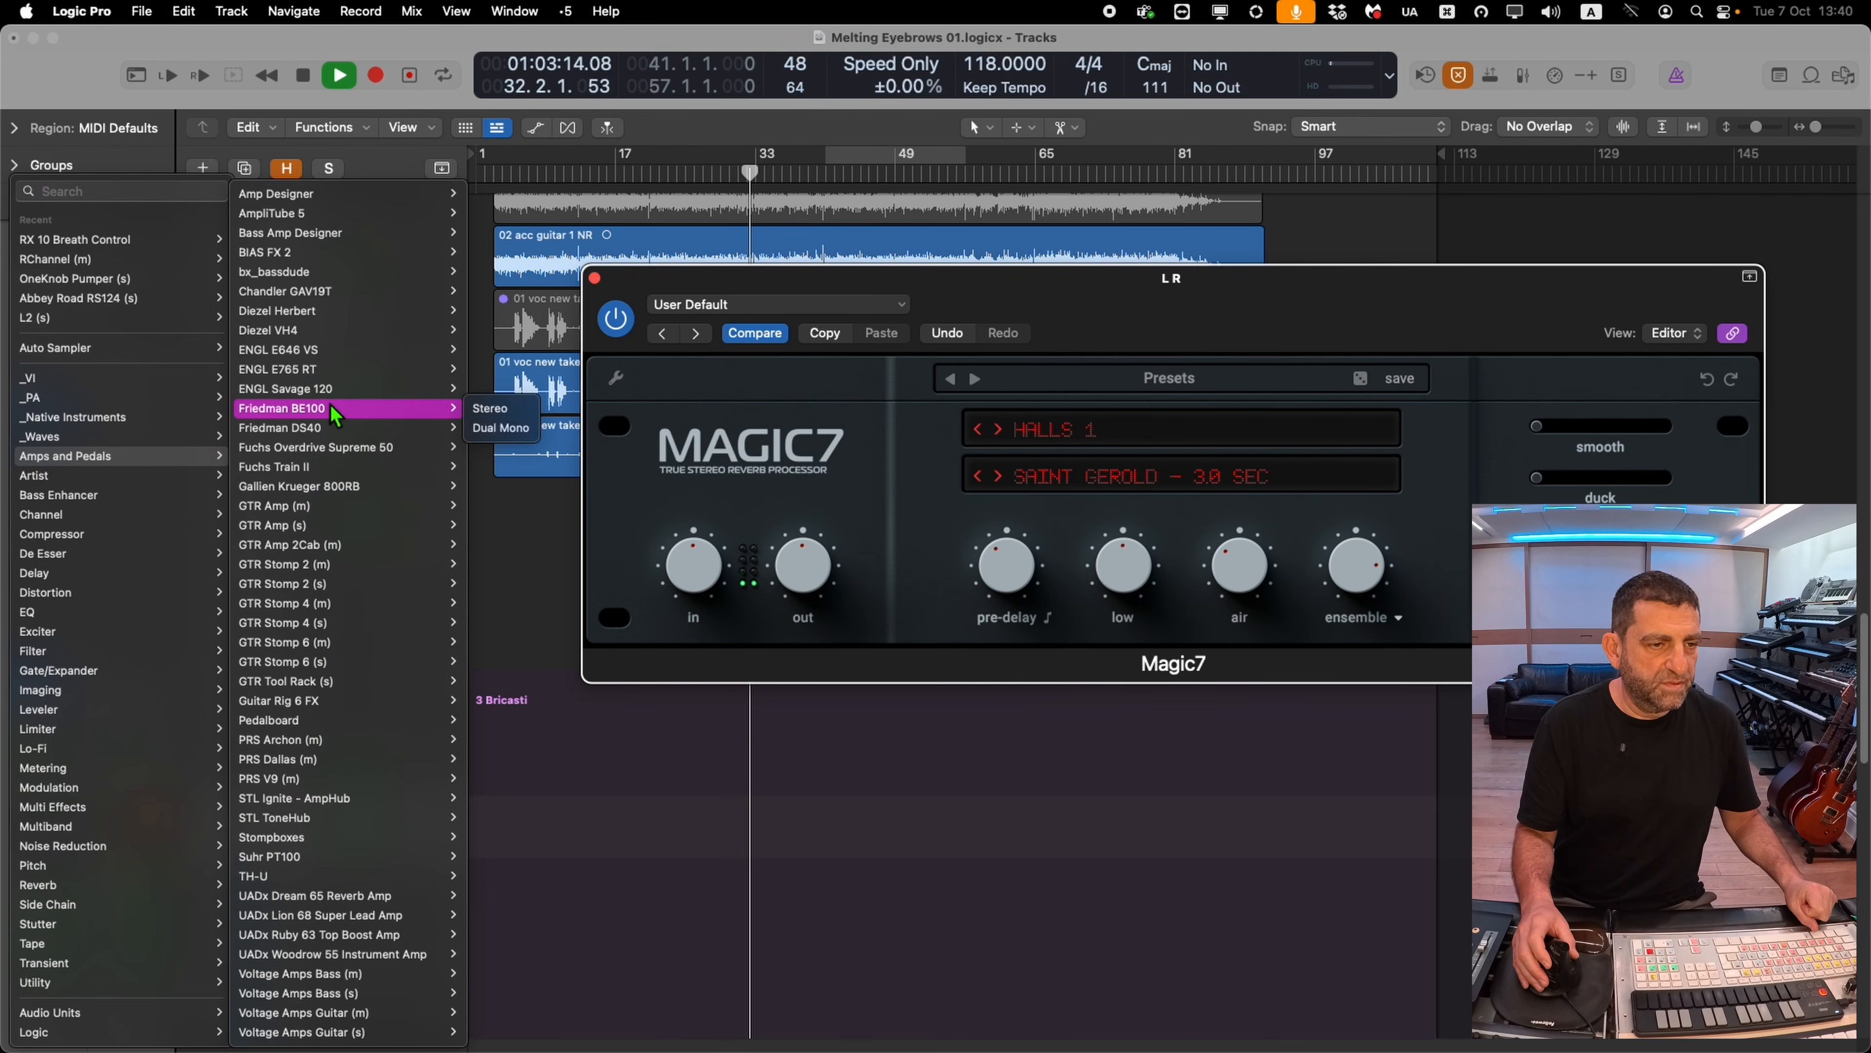
left_click(492, 409)
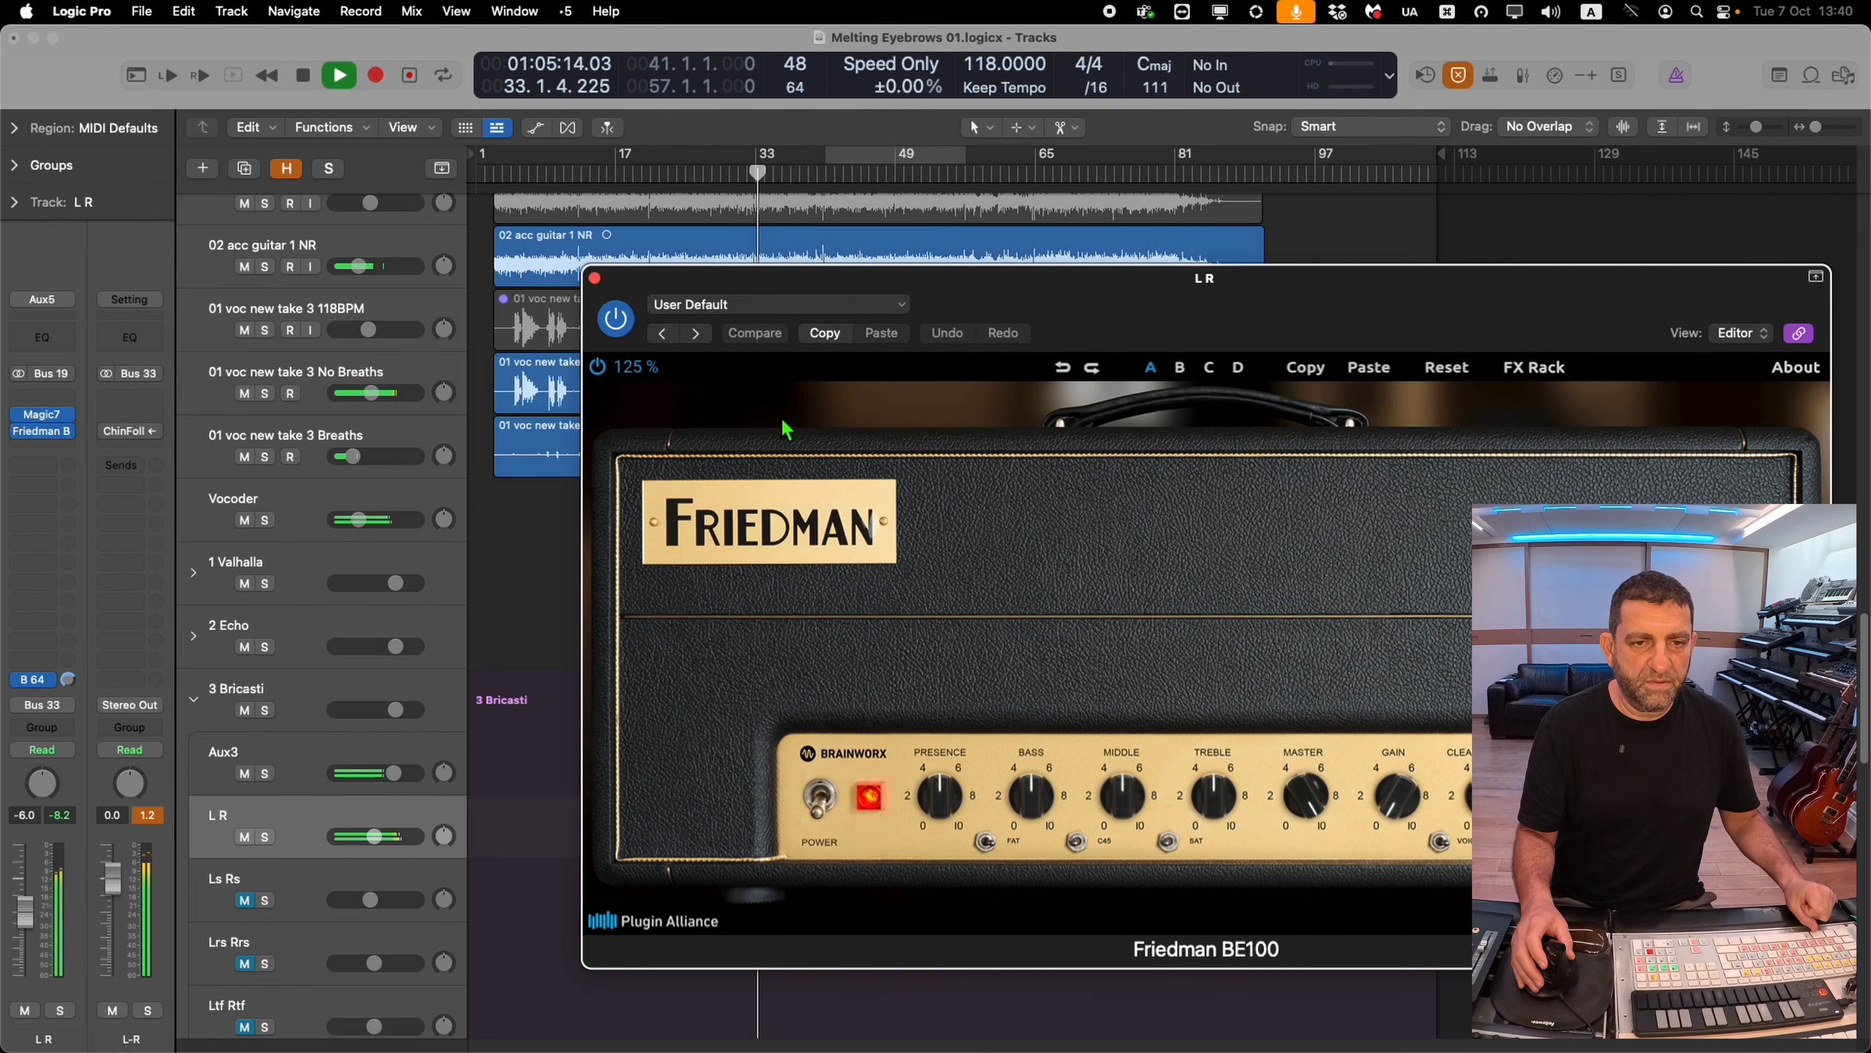
left_click_drag(798, 300, 596, 230)
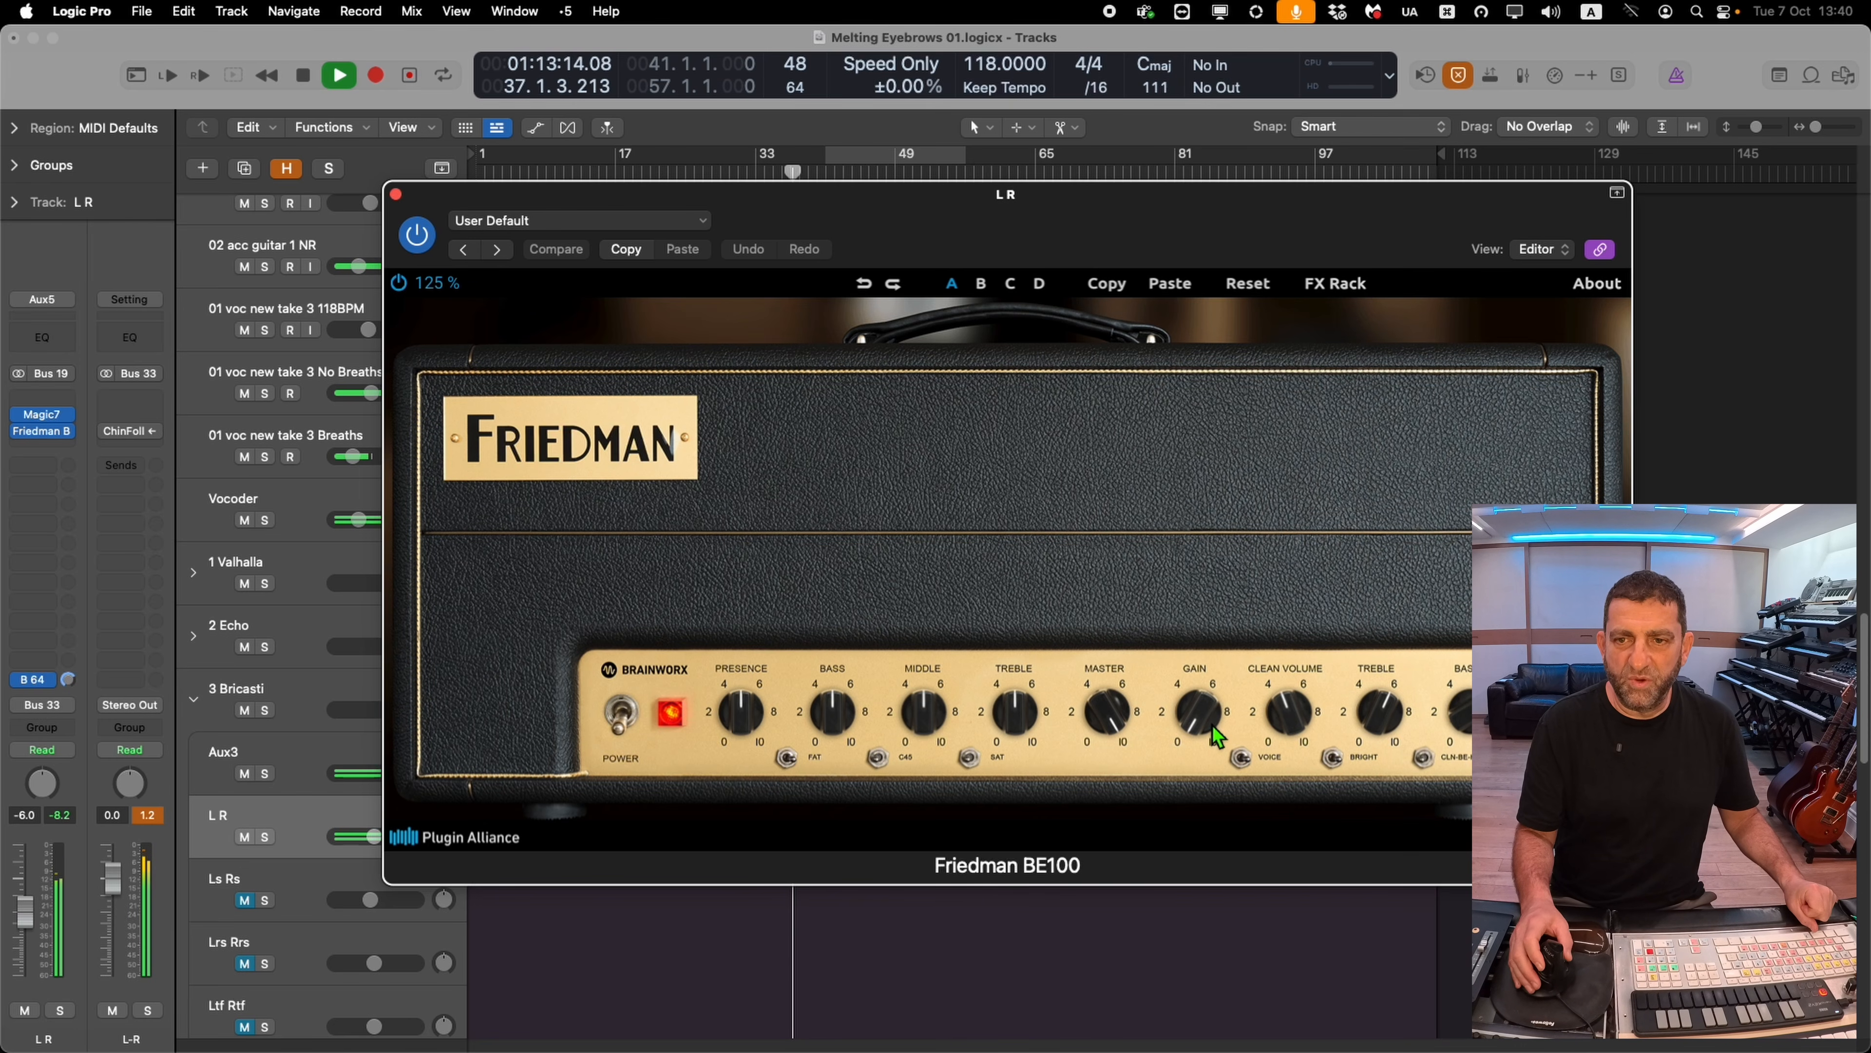
left_click(1333, 283)
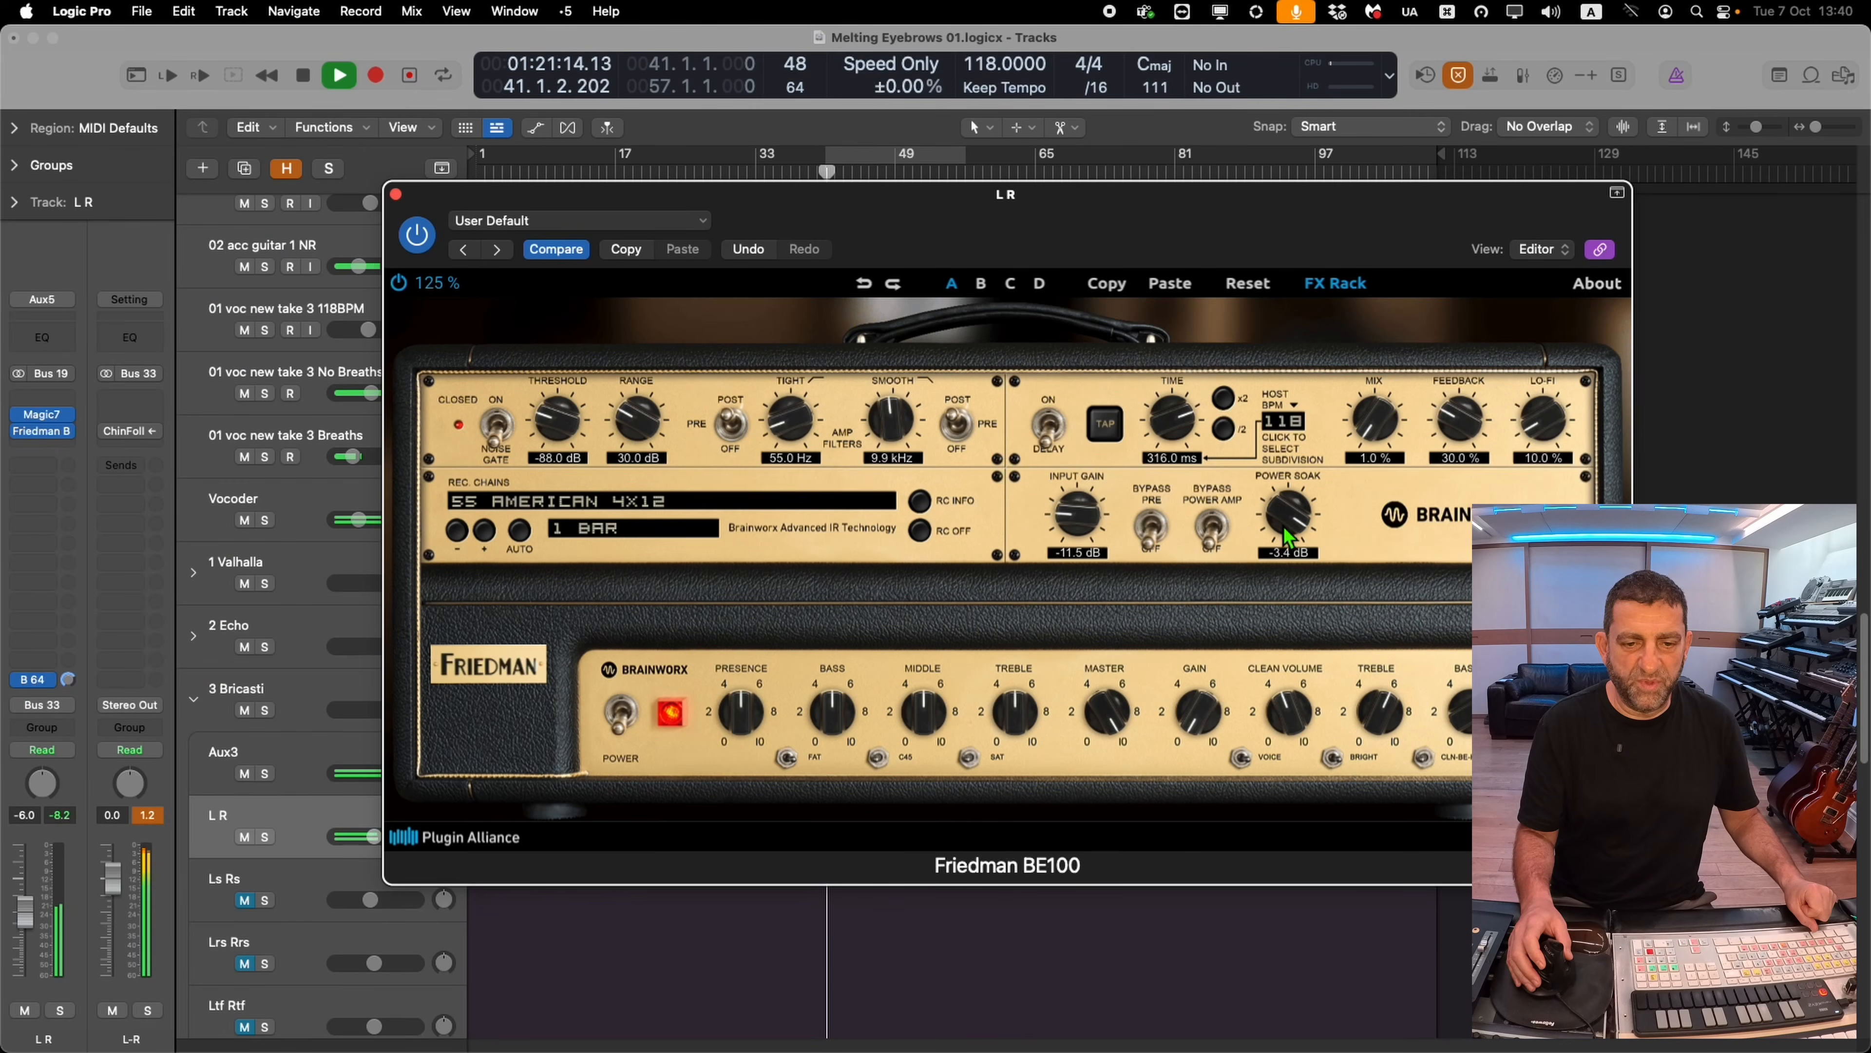
left_click_drag(1283, 527, 1283, 529)
left_click_drag(845, 725, 848, 535)
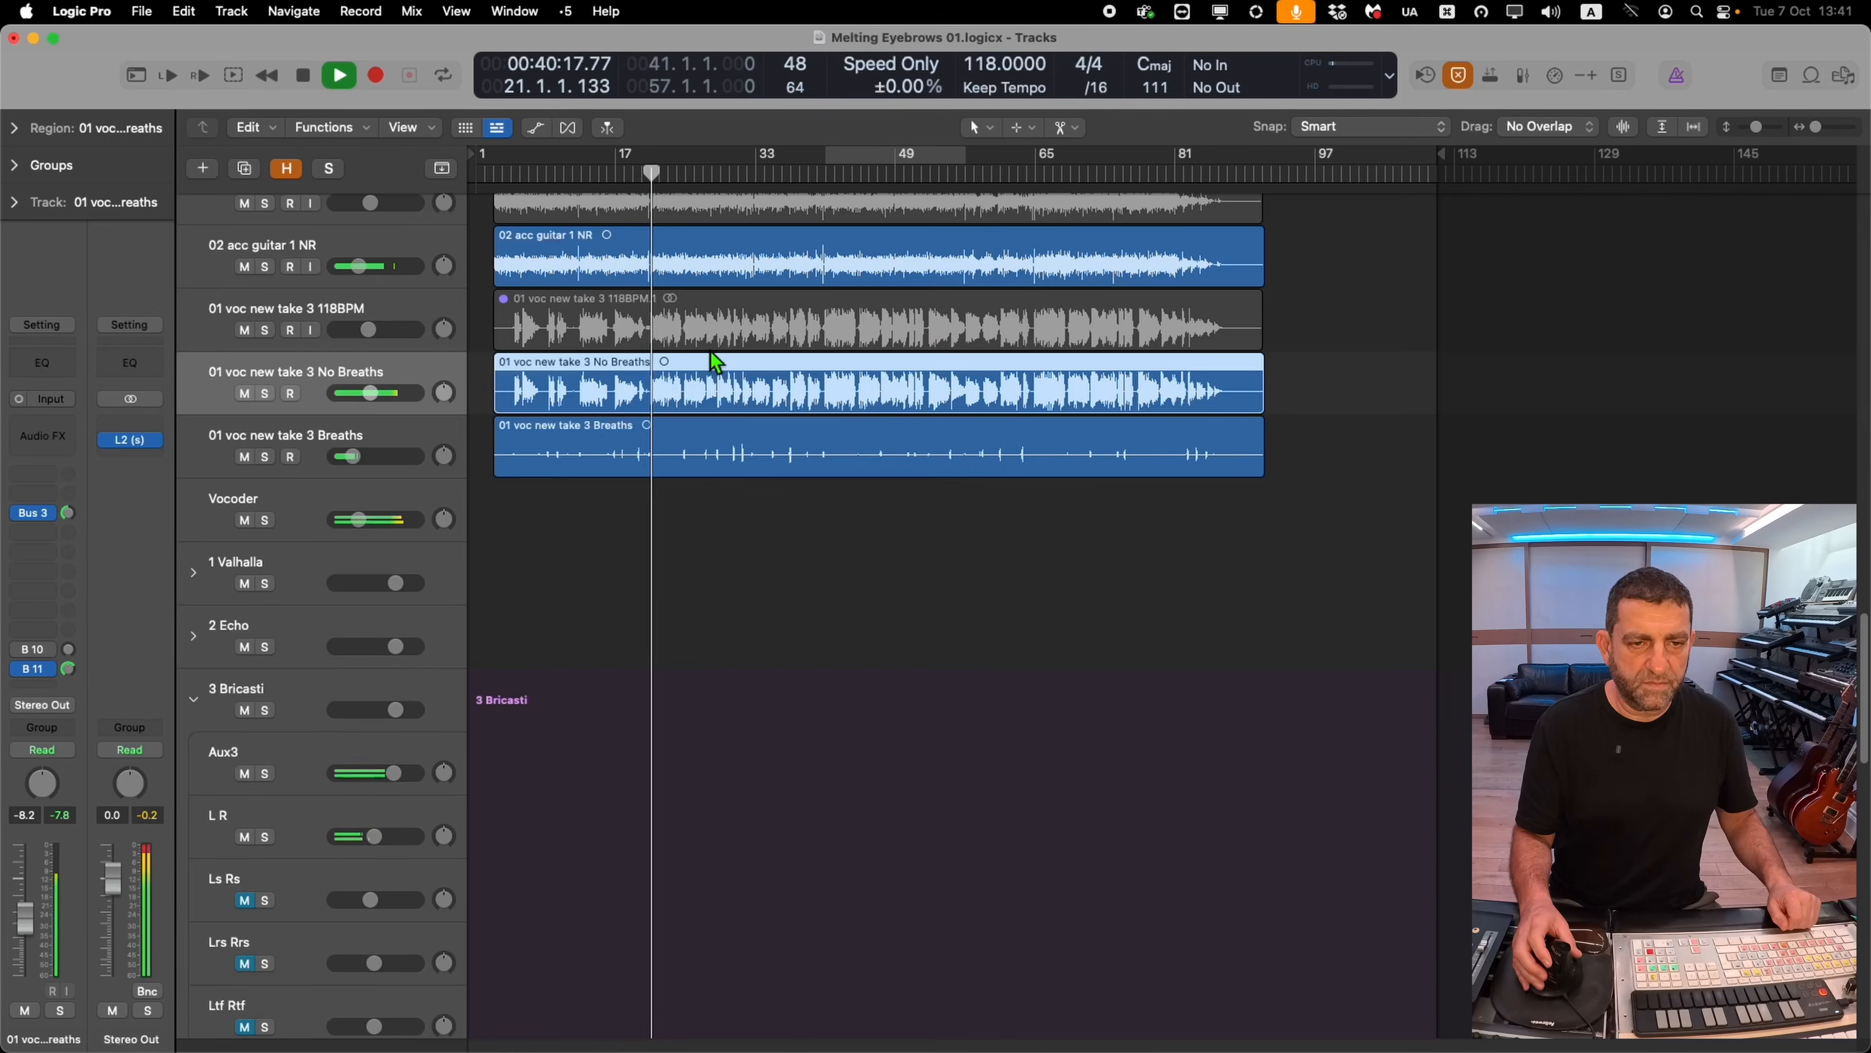
Zoom into the arrangement and examine the Ch1 and Sub Kick regions at several bars
scroll(710, 354, "up", 20)
scroll(703, 387, "up", 10)
left_click_drag(691, 435, 620, 712)
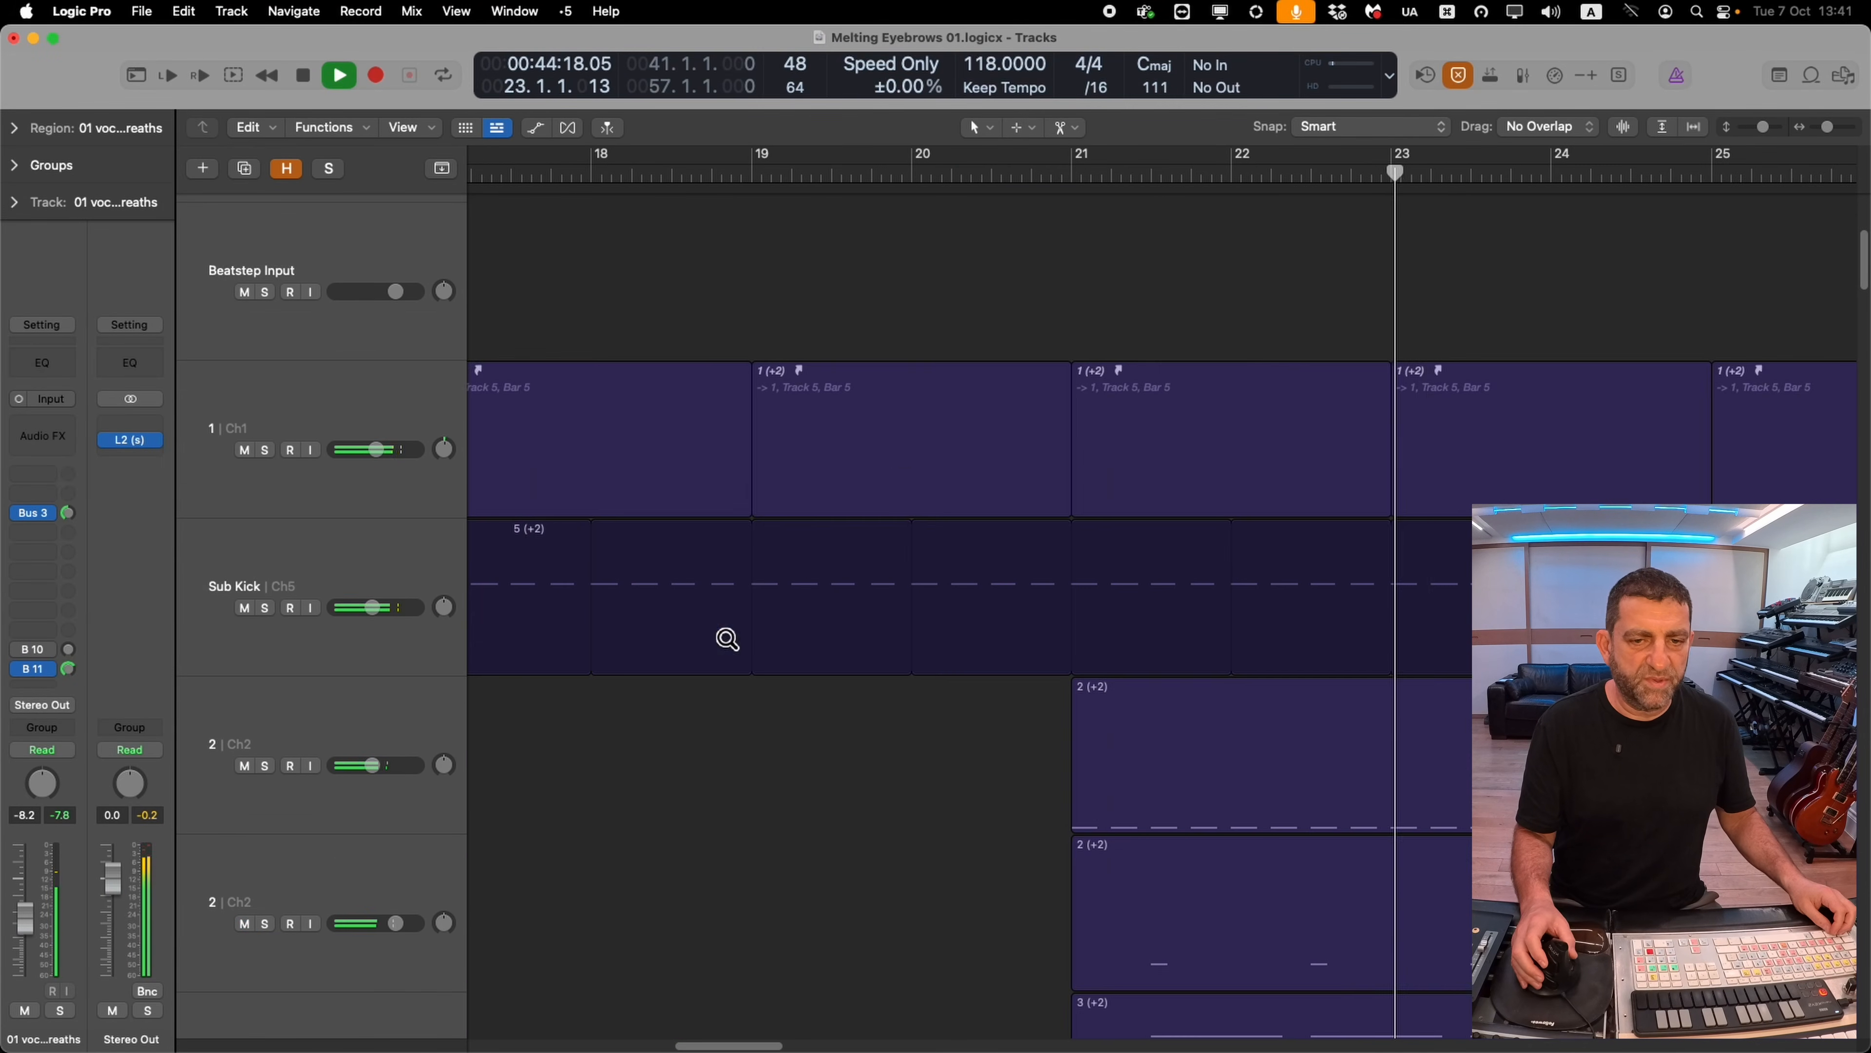
left_click(326, 579)
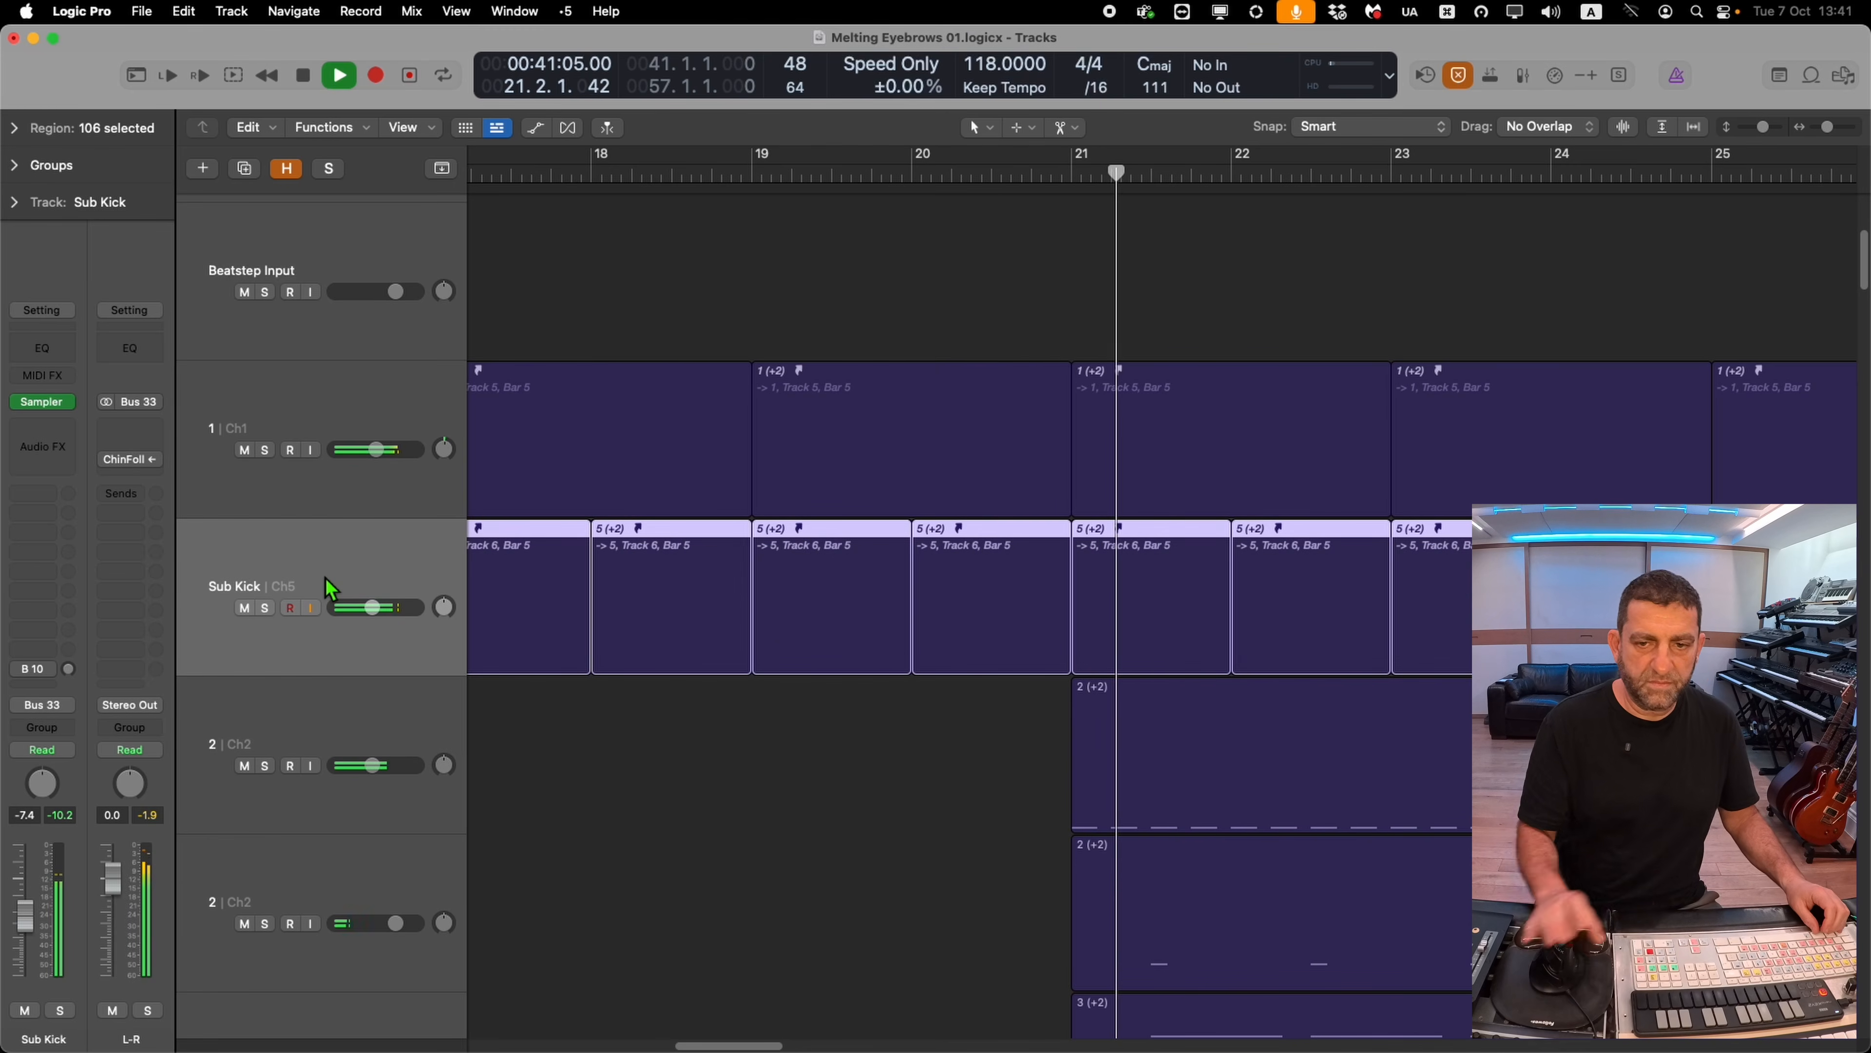
left_click_drag(1027, 300, 1101, 732)
left_click_drag(1006, 276, 1032, 683)
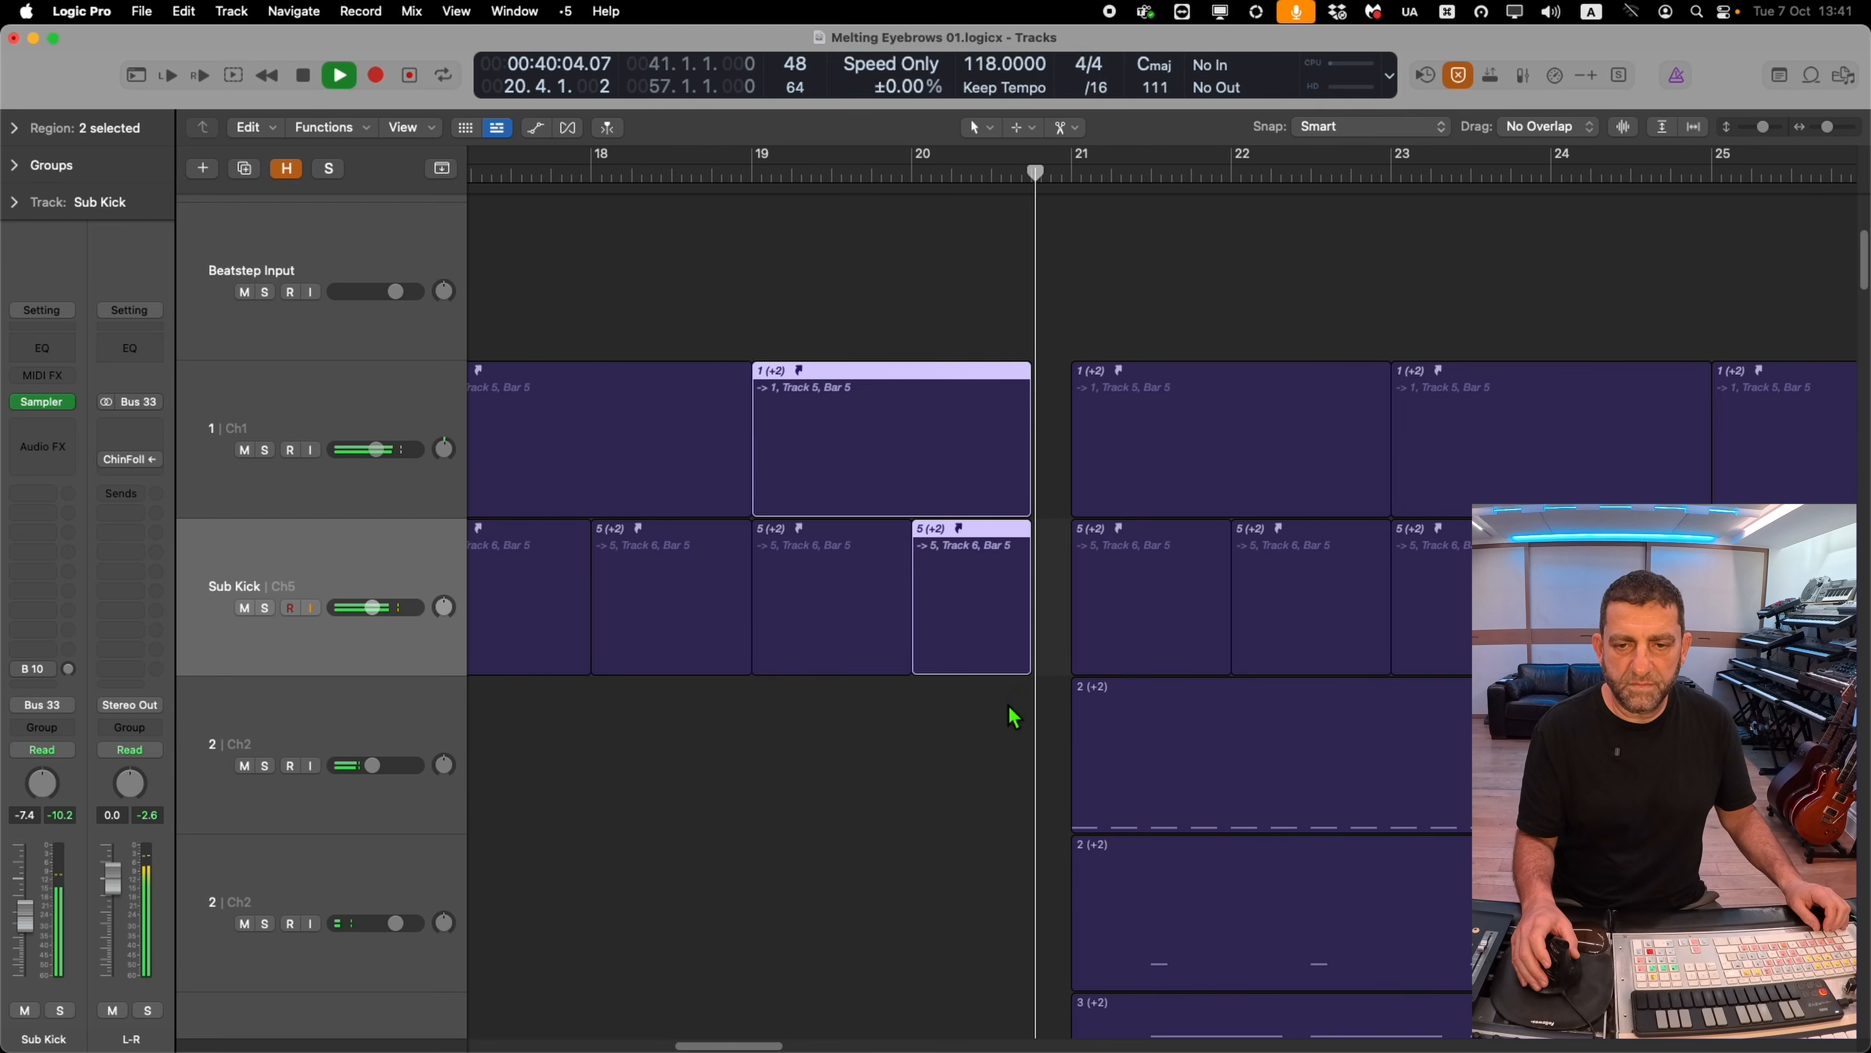
left_click(1015, 706, "ctrl+alt")
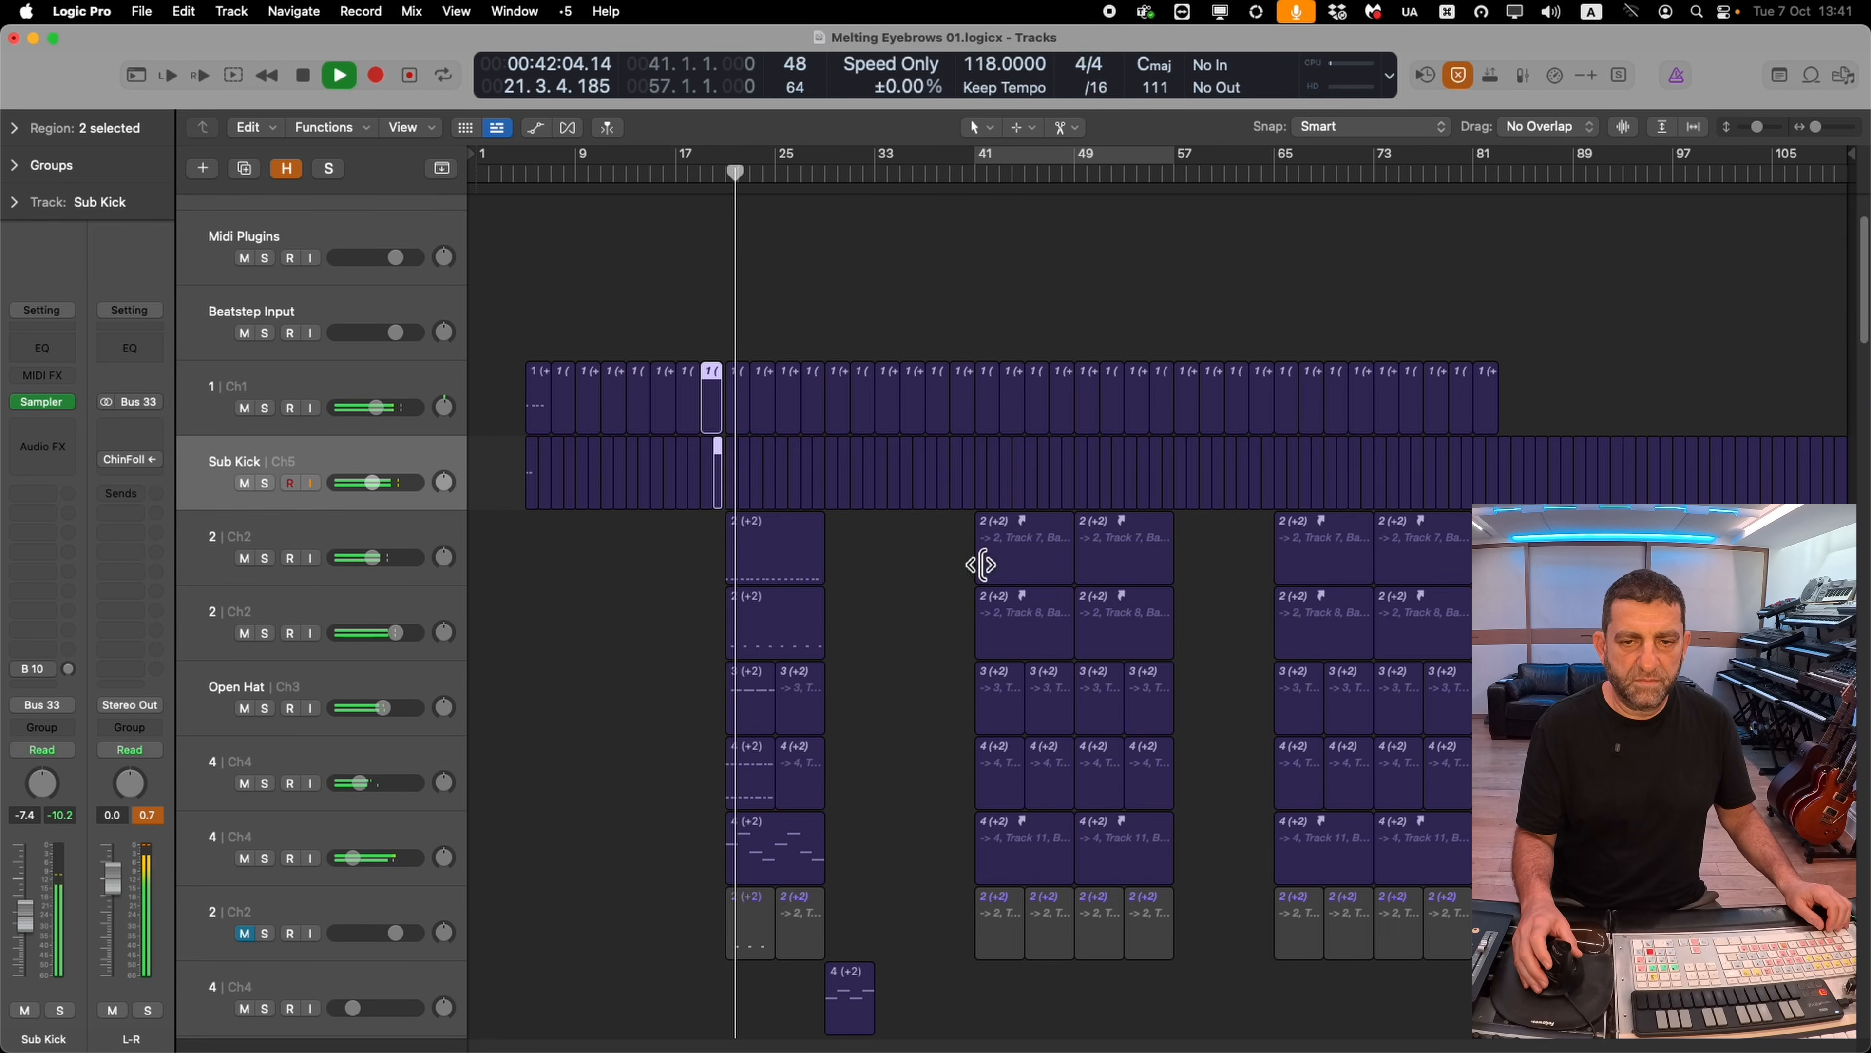
left_click_drag(1087, 290, 936, 668)
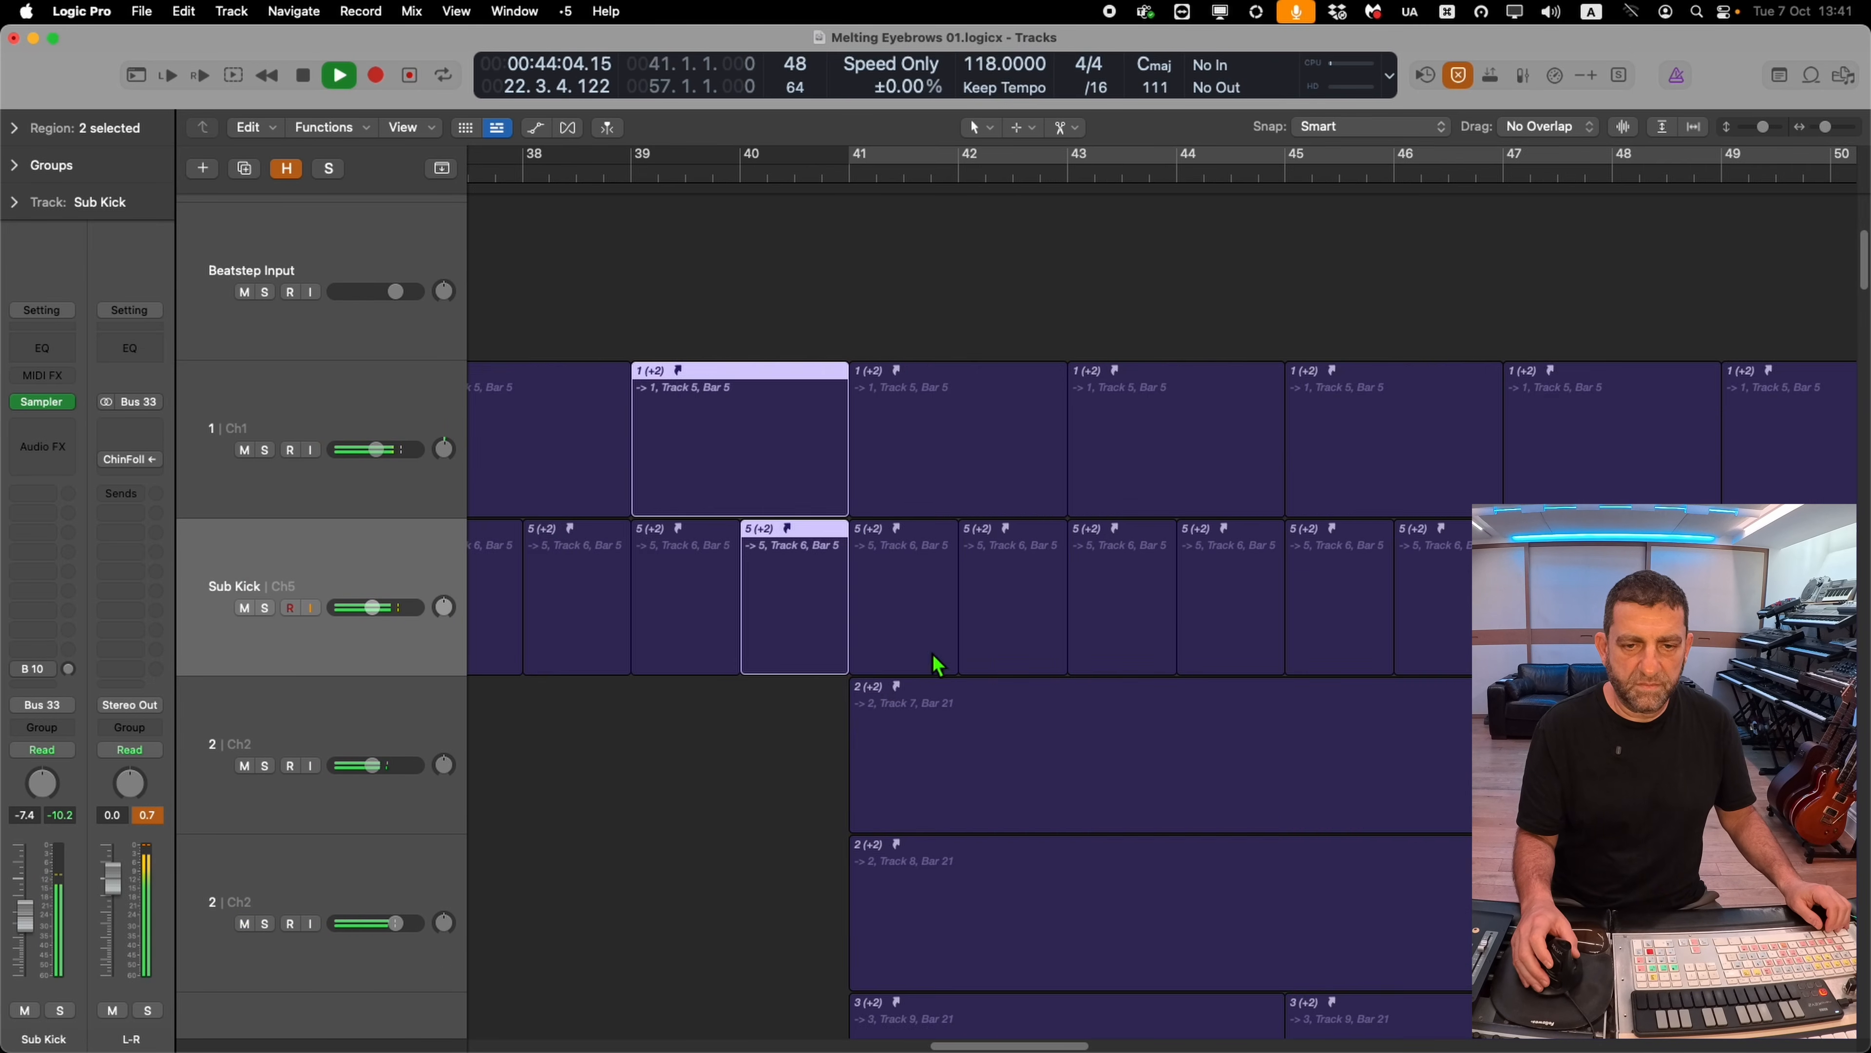
left_click(921, 675, "ctrl+alt")
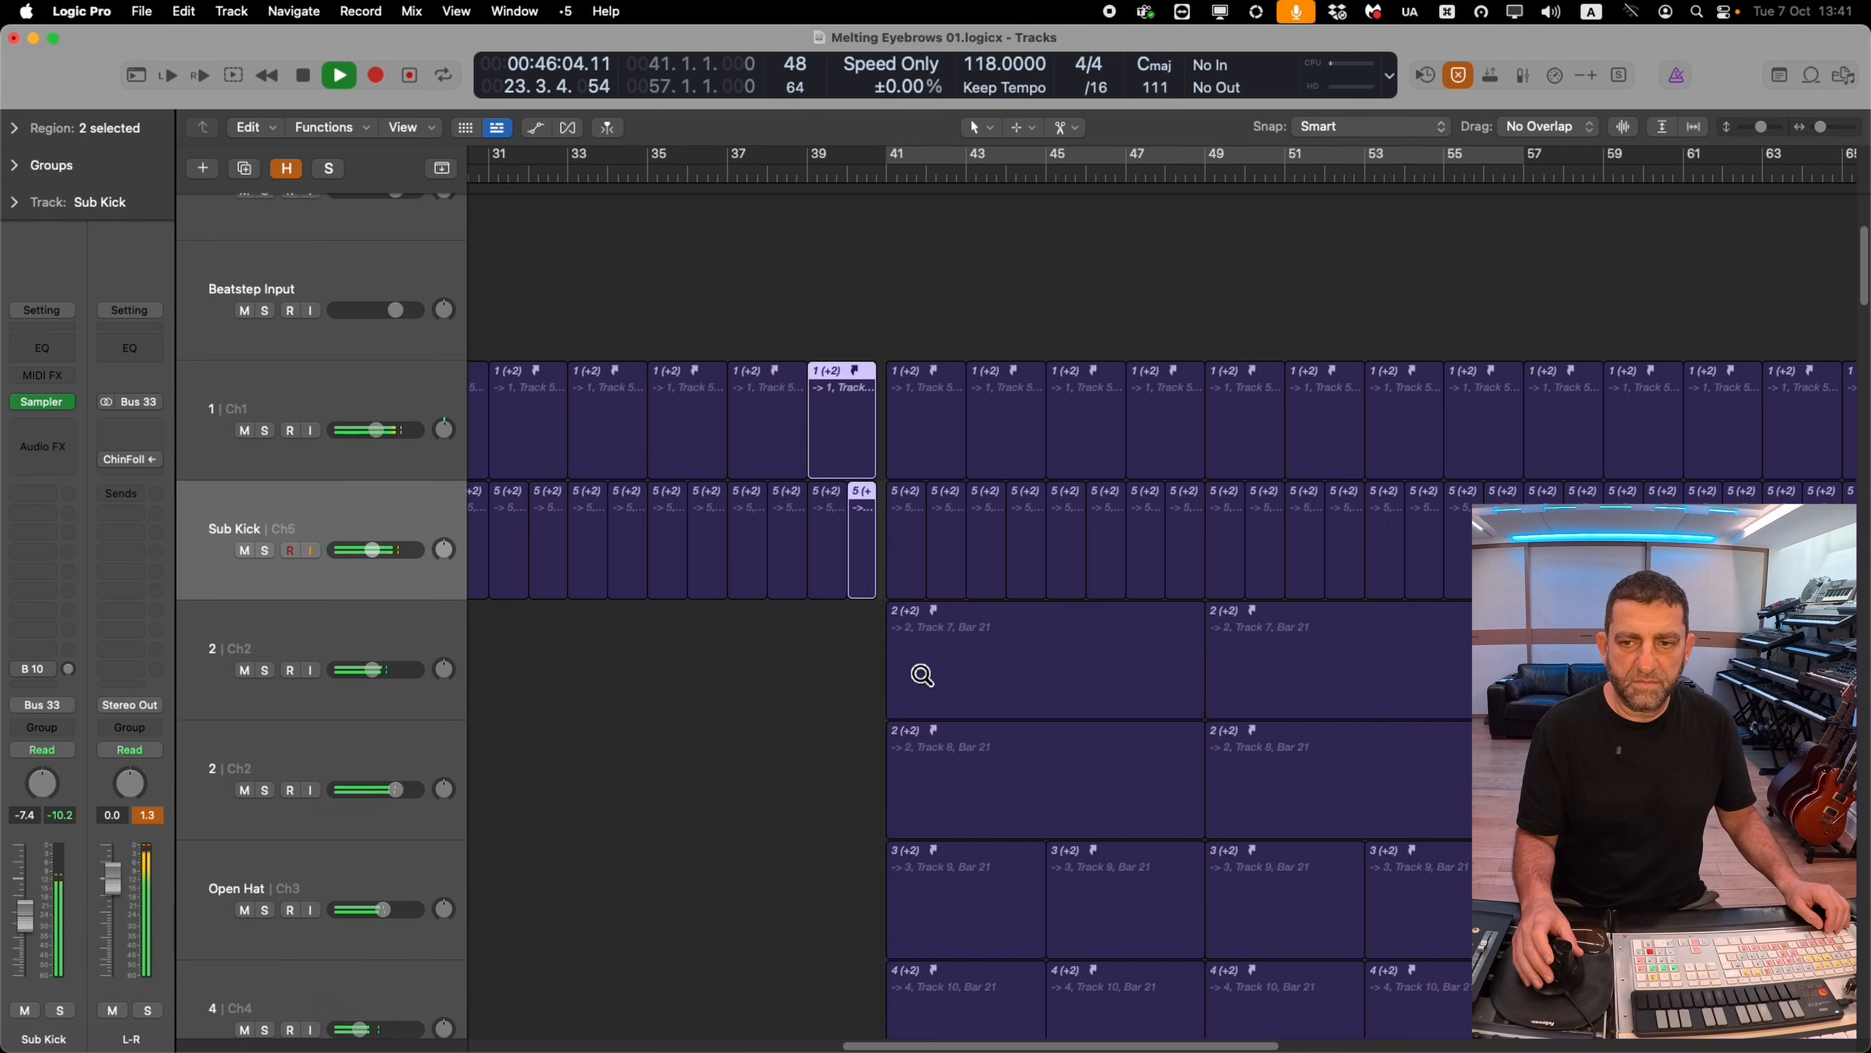
left_click_drag(1401, 318, 1408, 568)
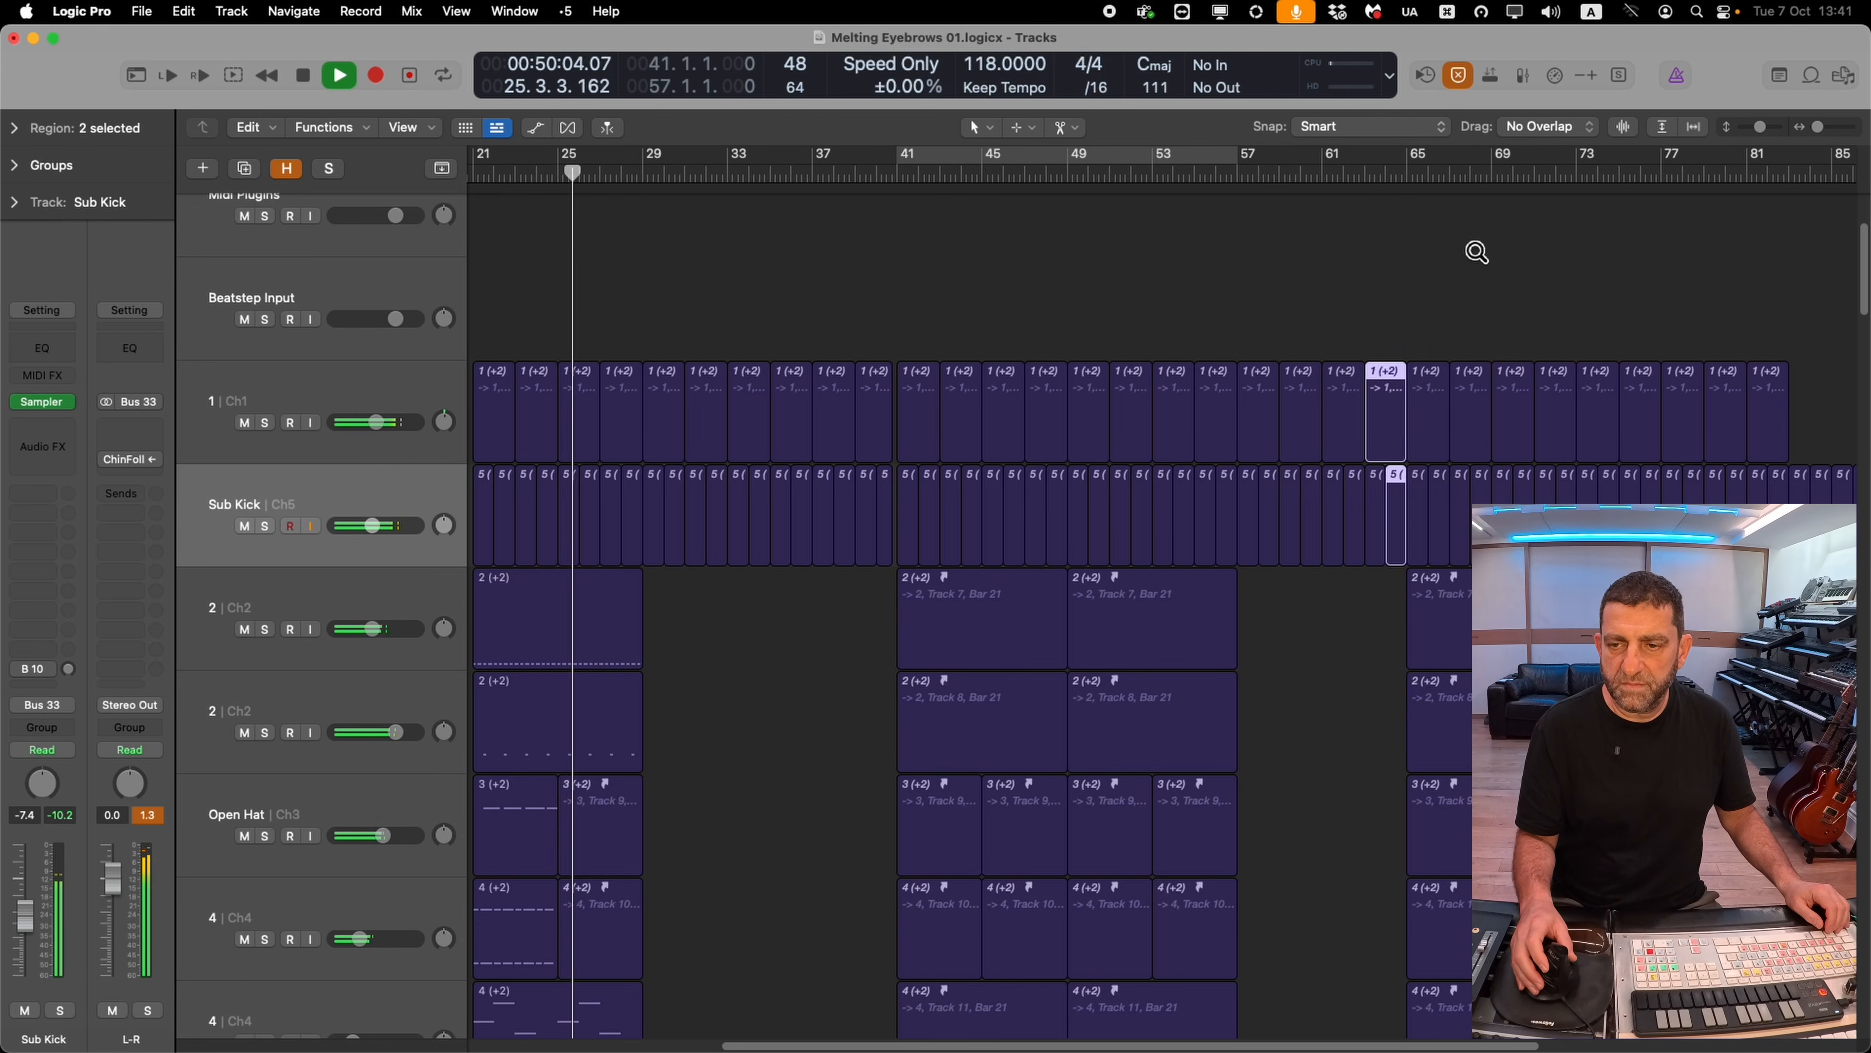
left_click_drag(1477, 252, 1353, 674)
left_click_drag(1169, 815, 1107, 816)
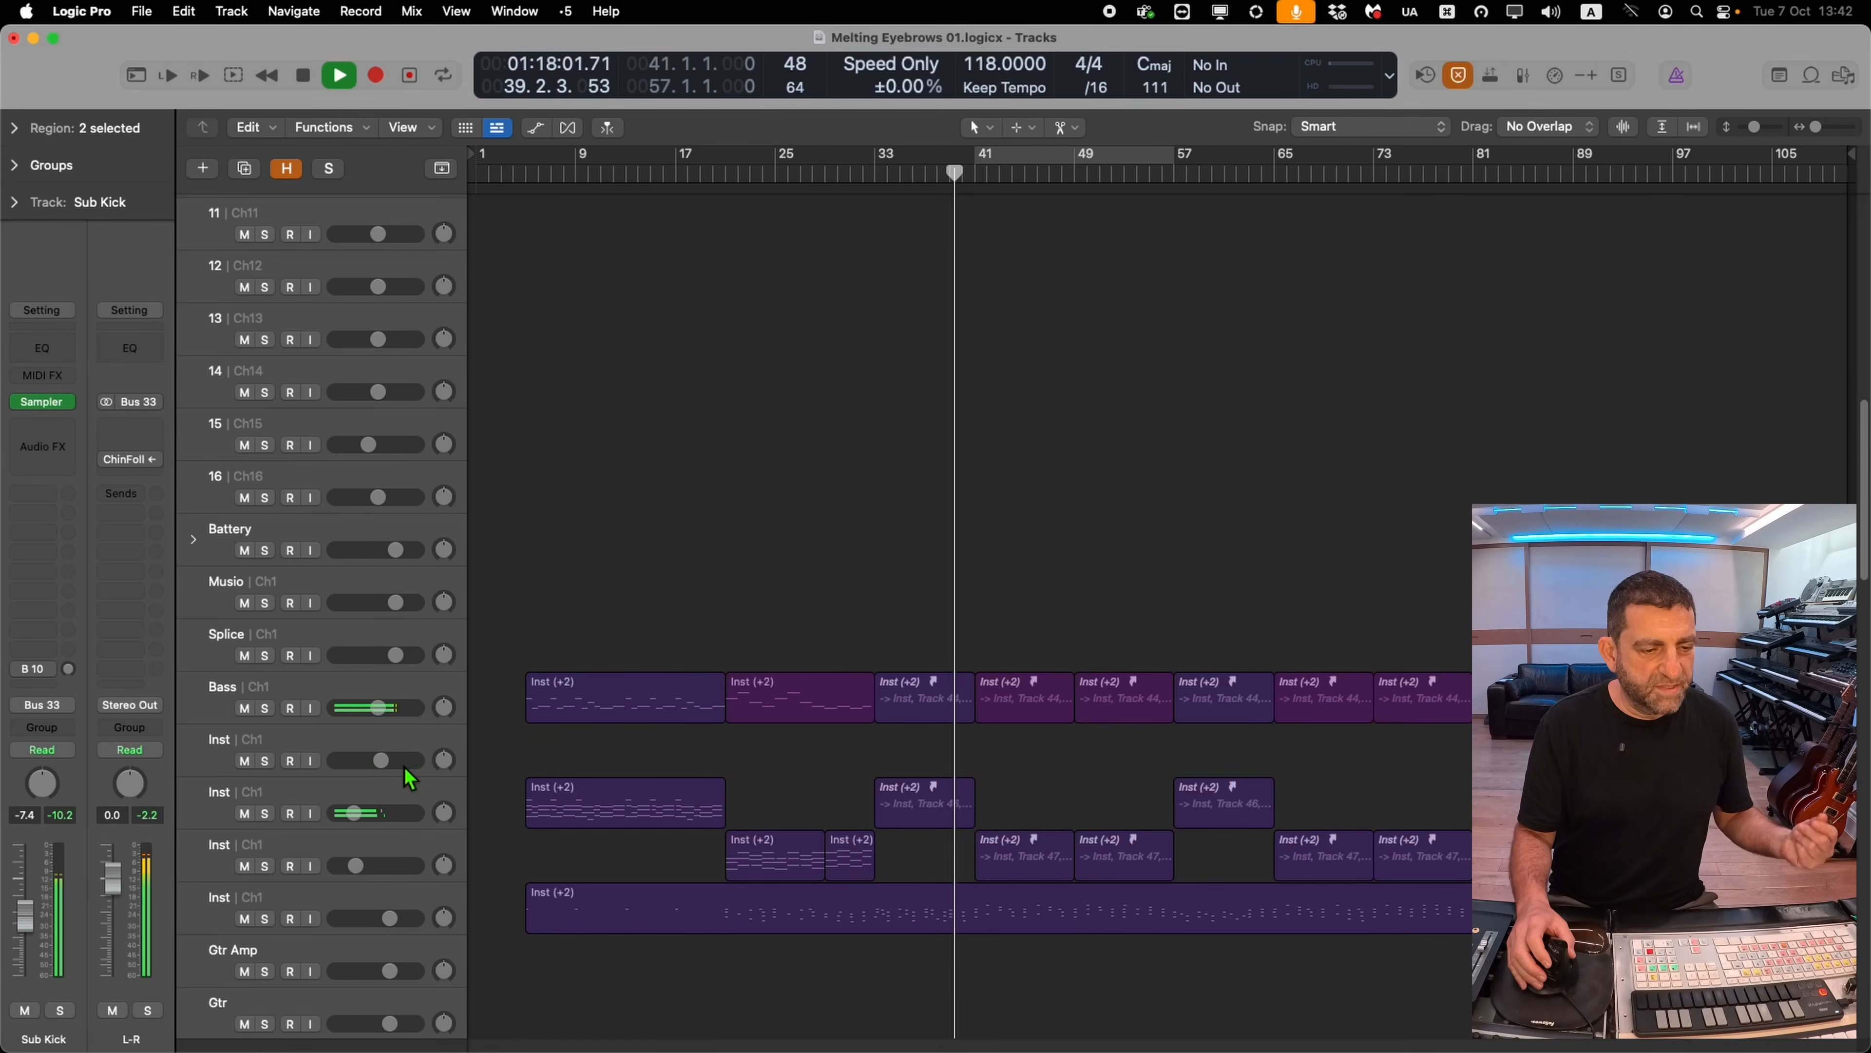
Select the fourth Inst track, open its CR8 Sampler and step through presets to KS Melodik
left_click(361, 840)
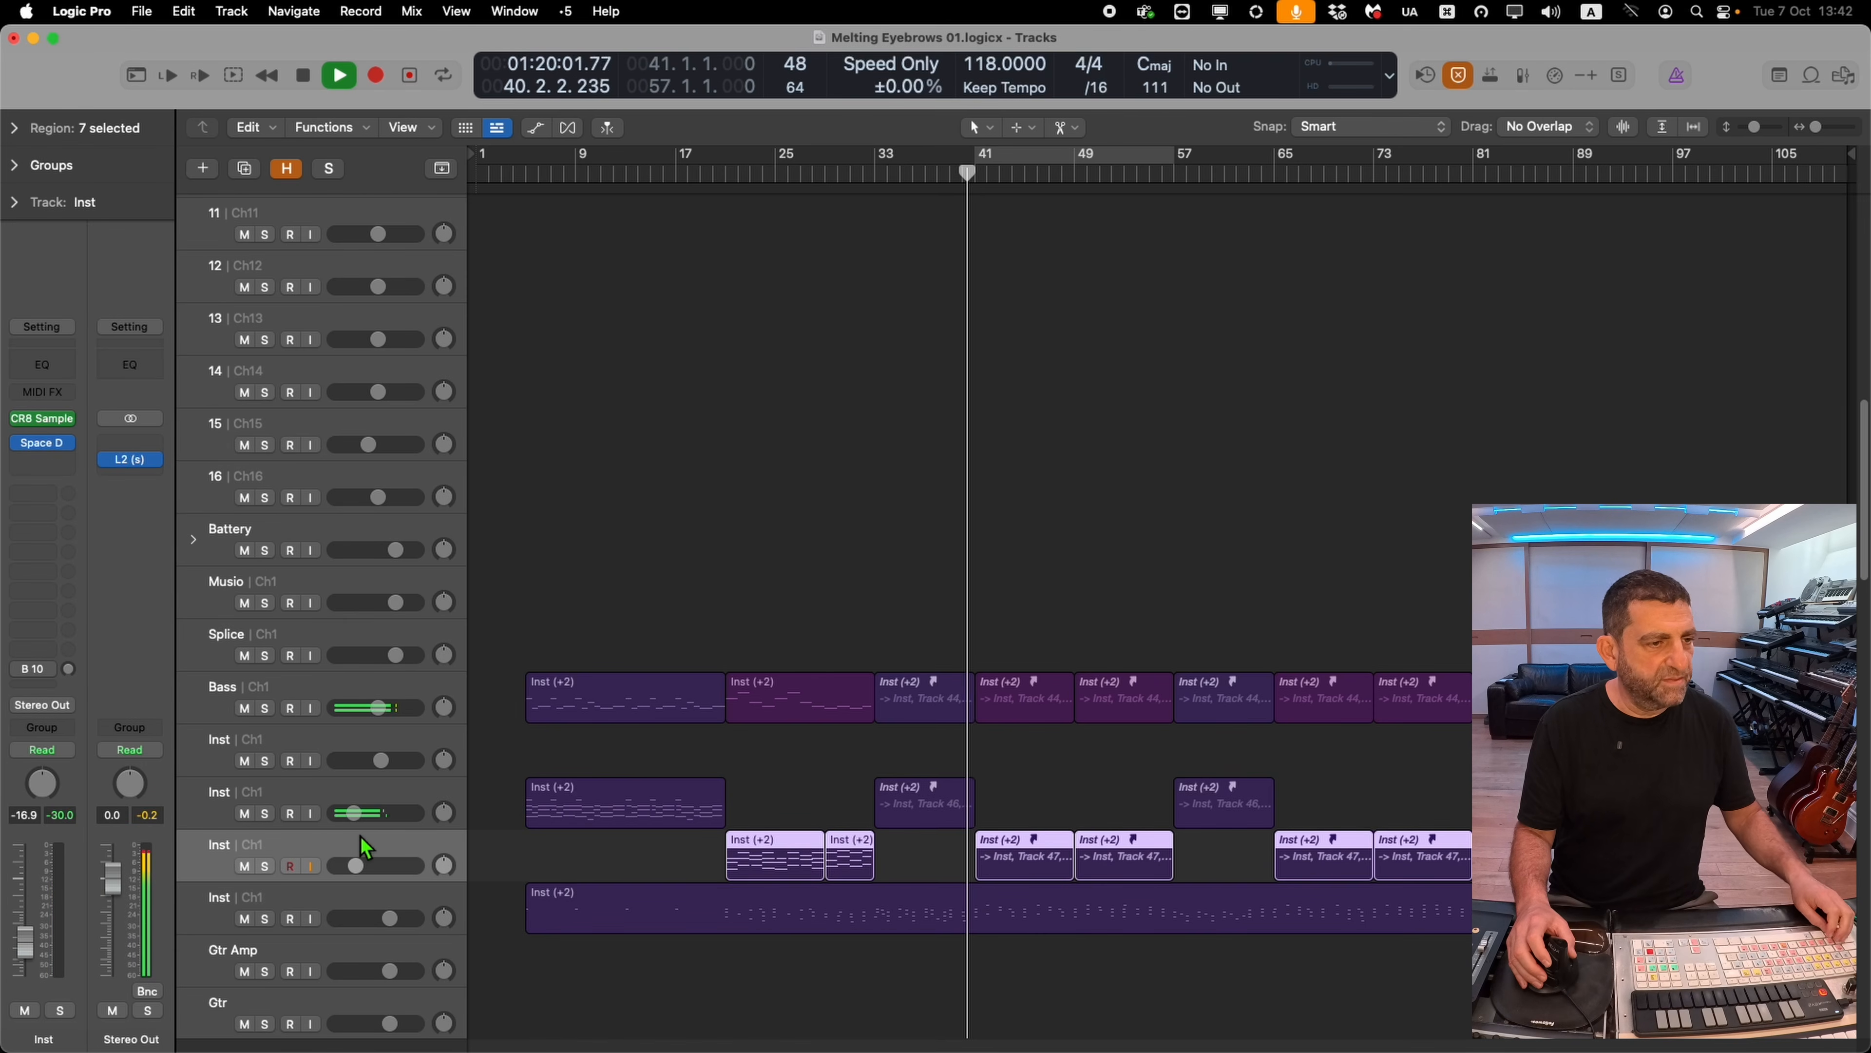
key("Down")
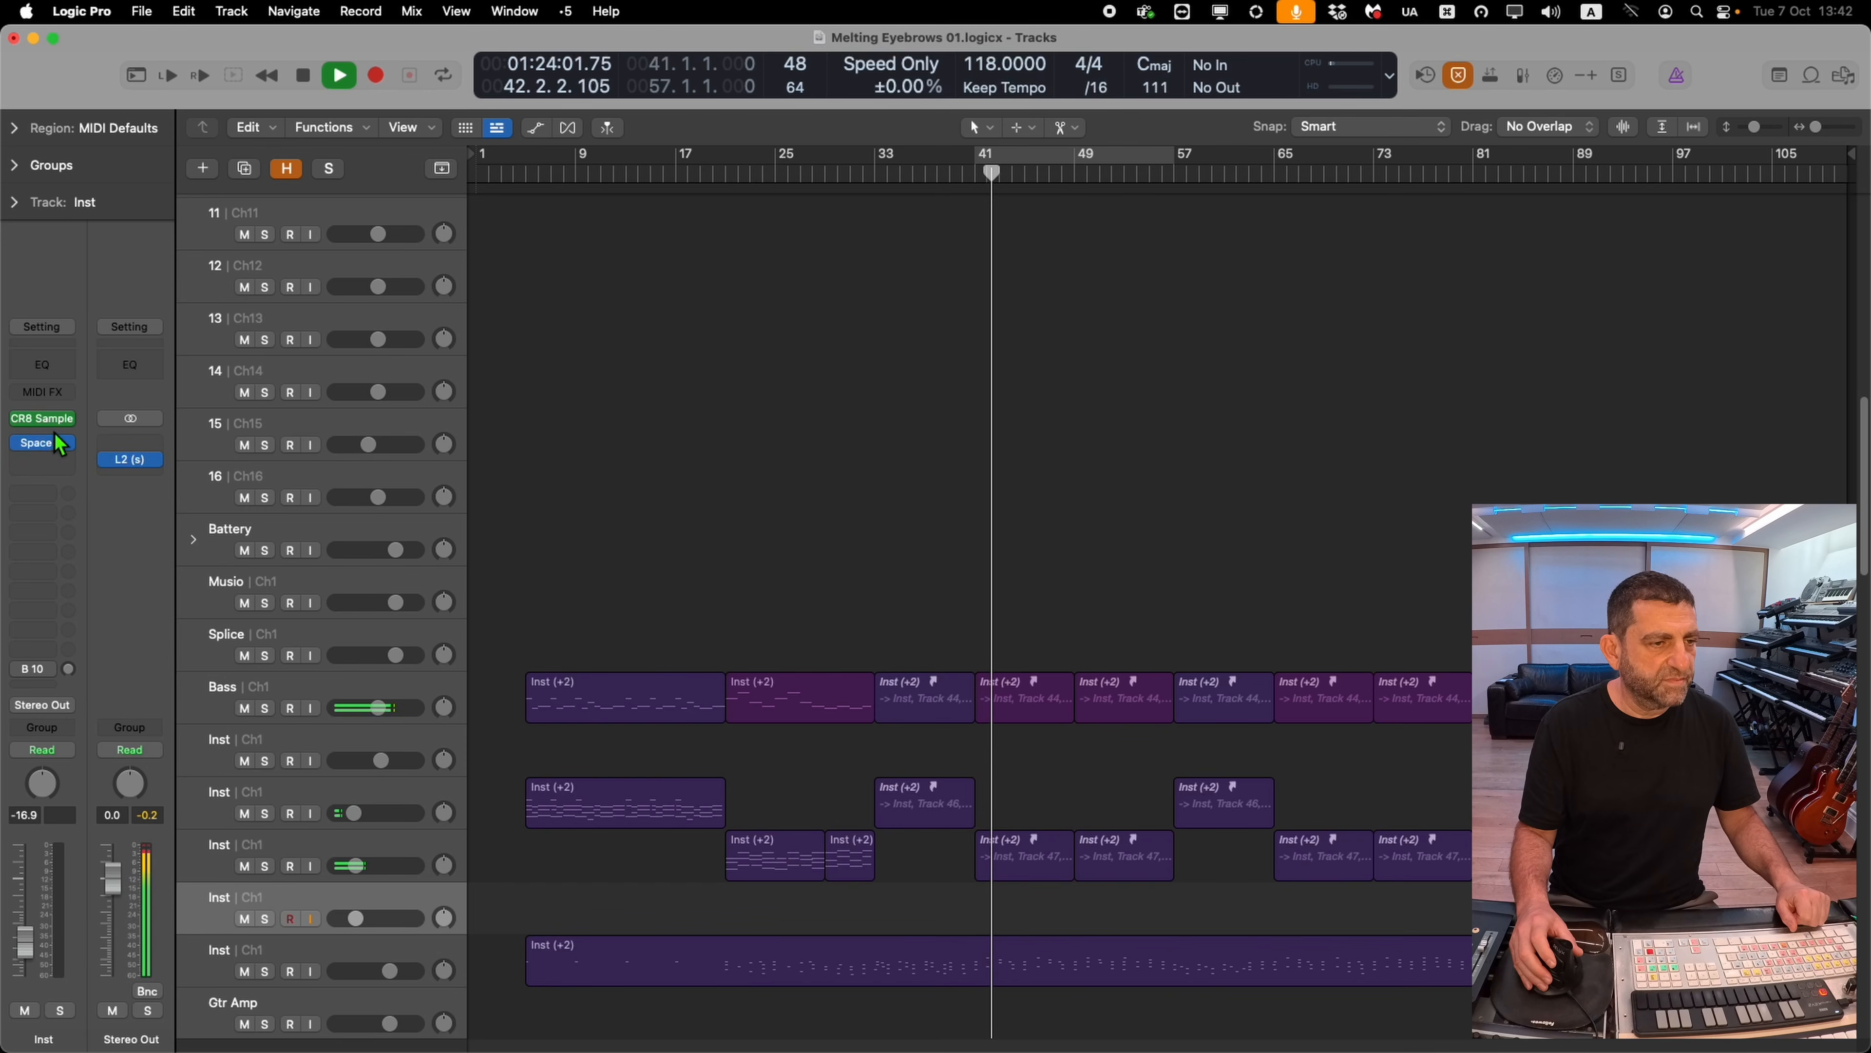
left_click(46, 419)
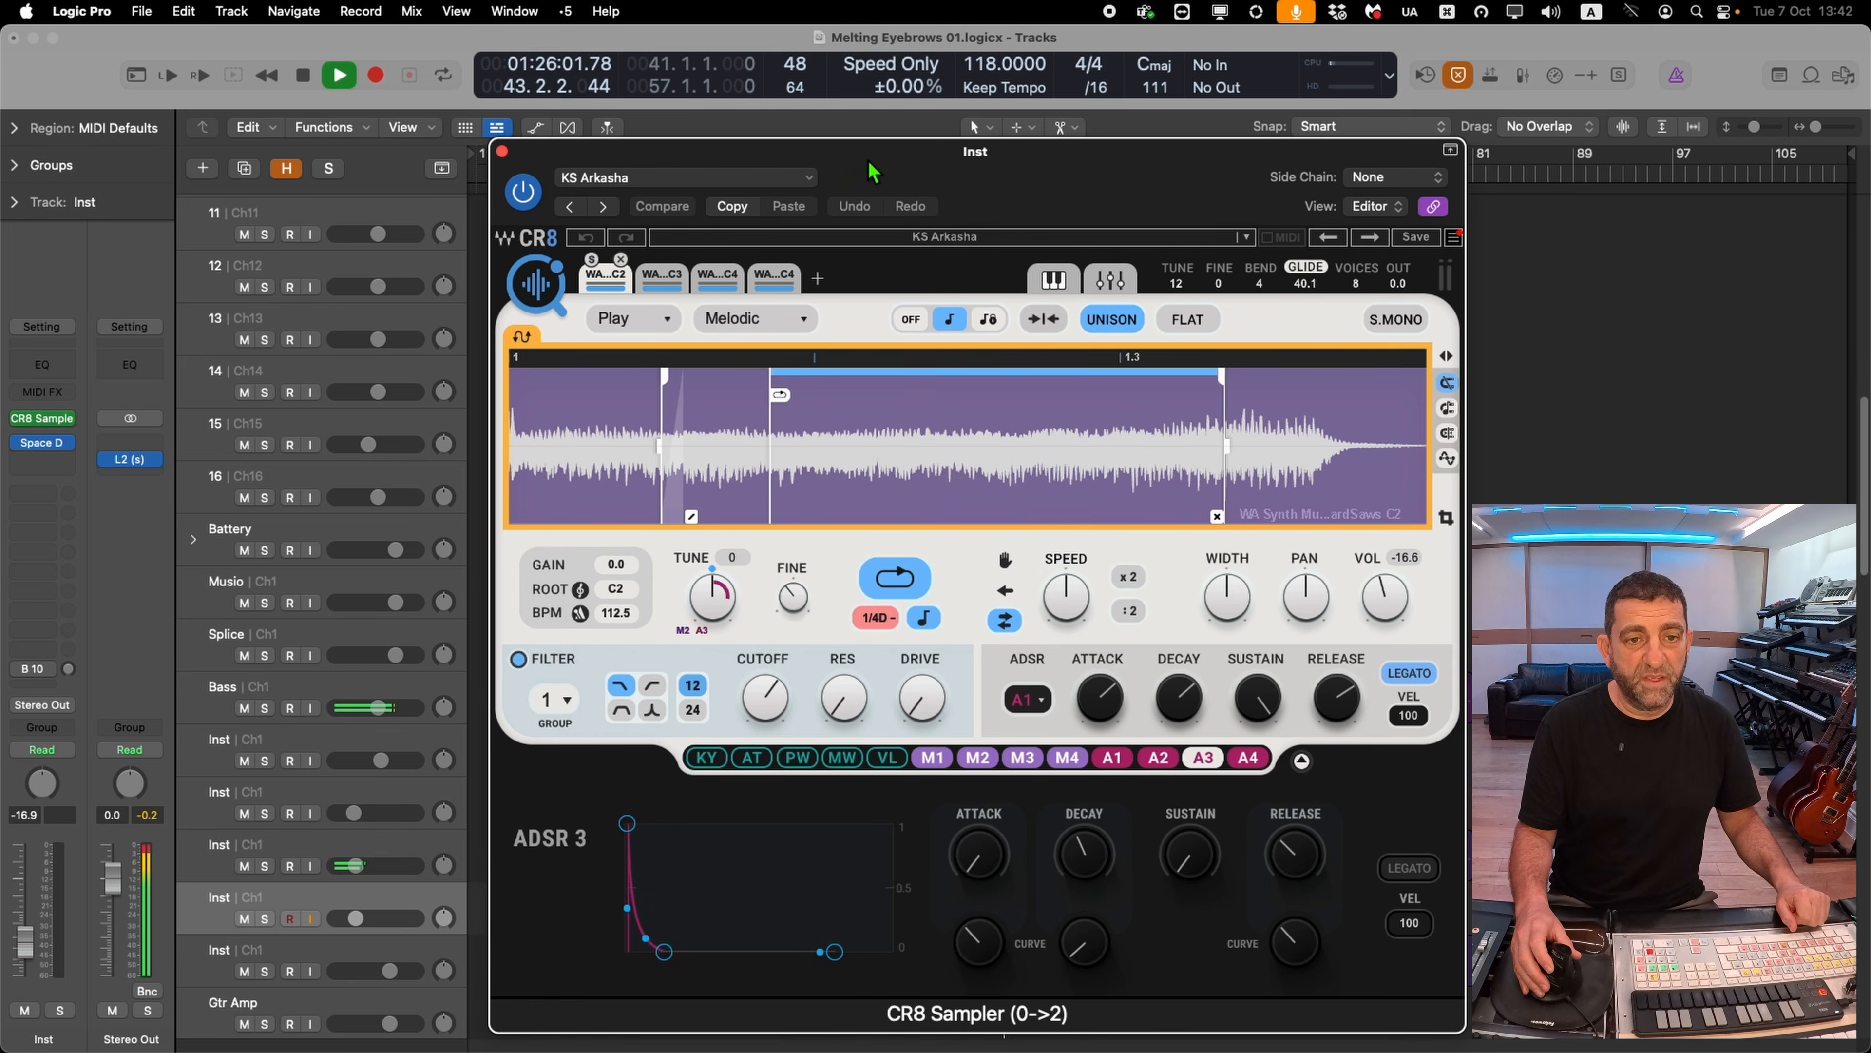
left_click(663, 156)
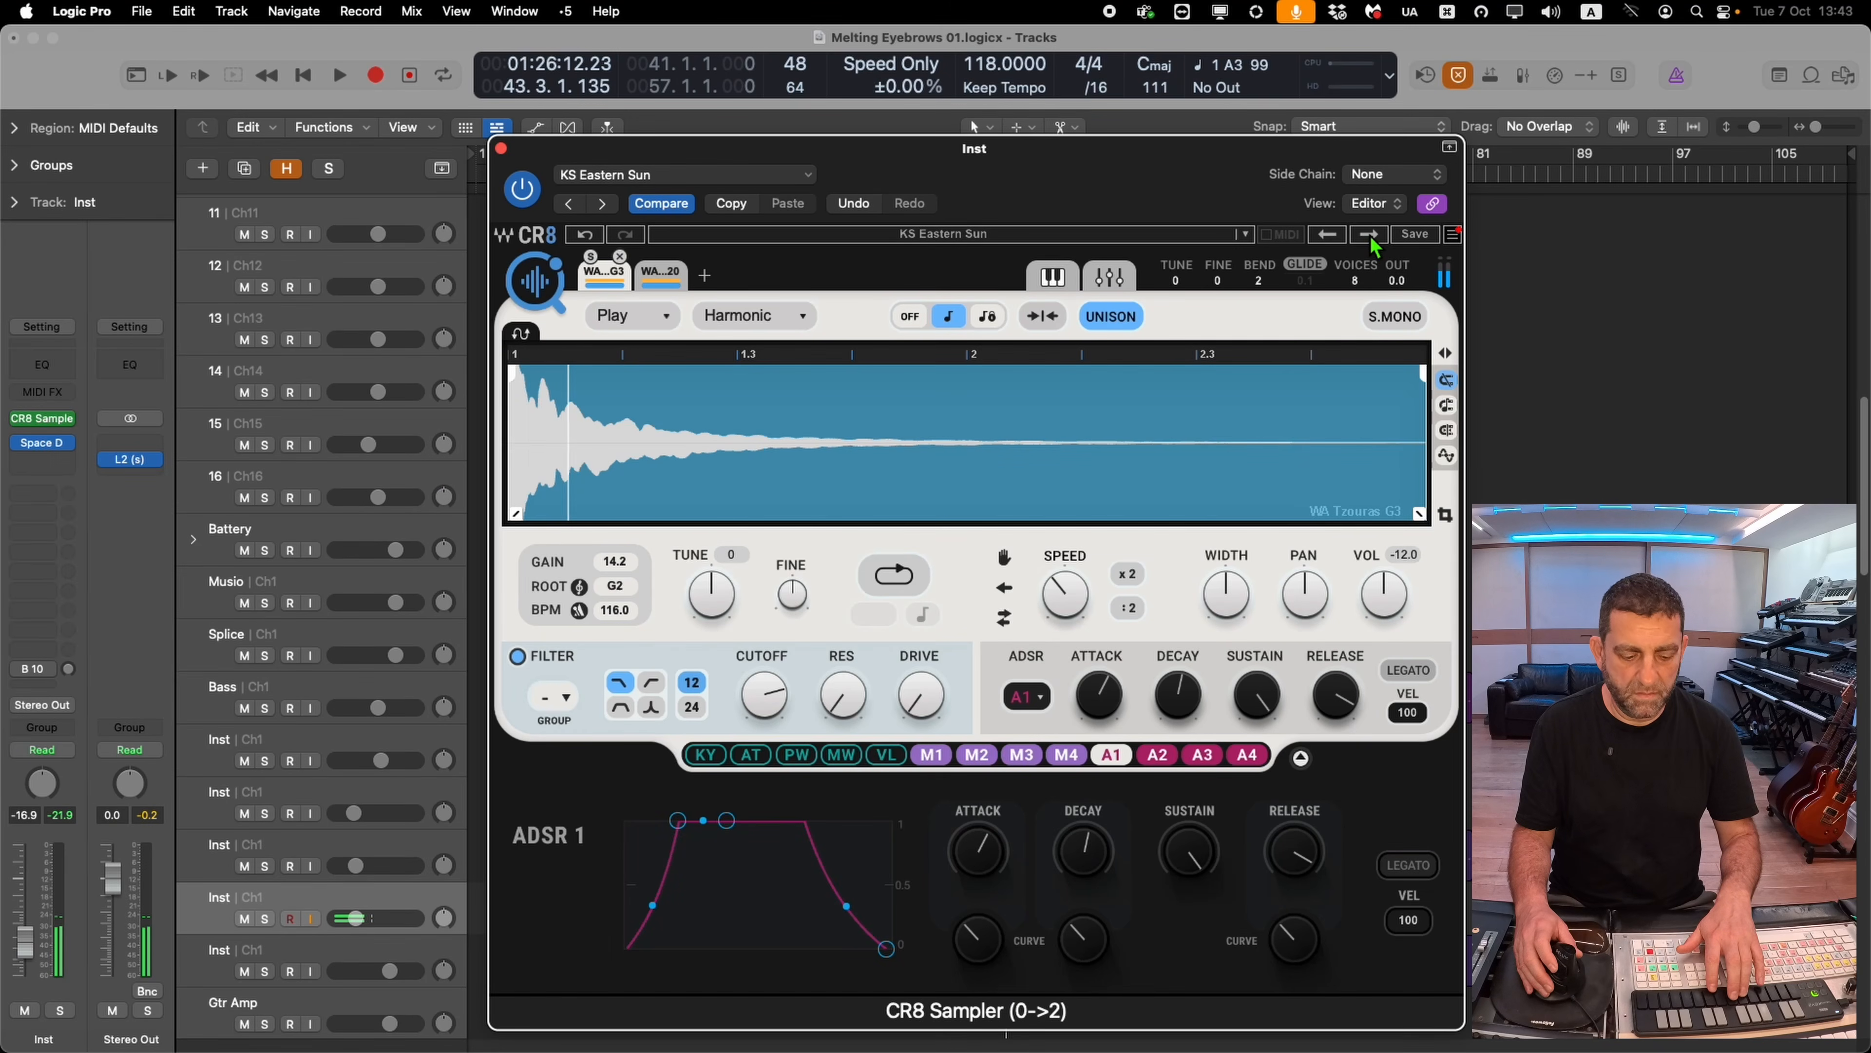
left_click(1370, 238)
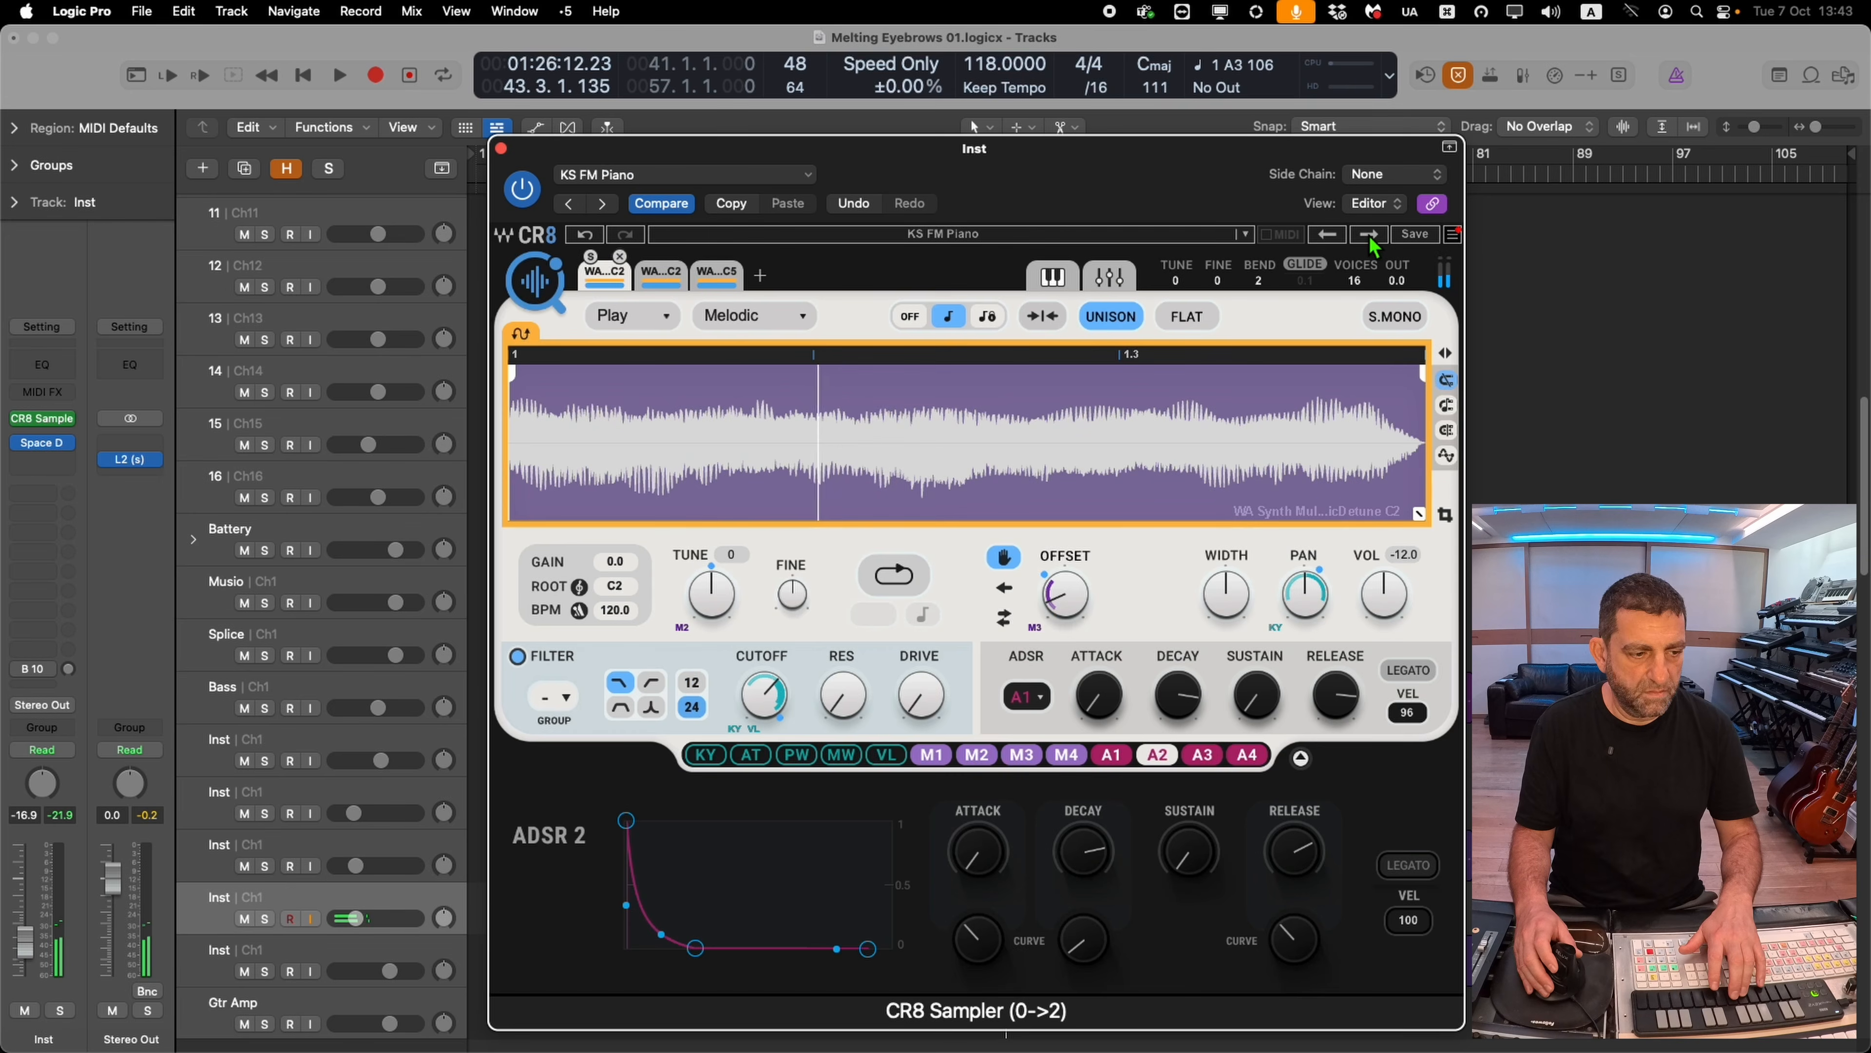
left_click(1369, 234)
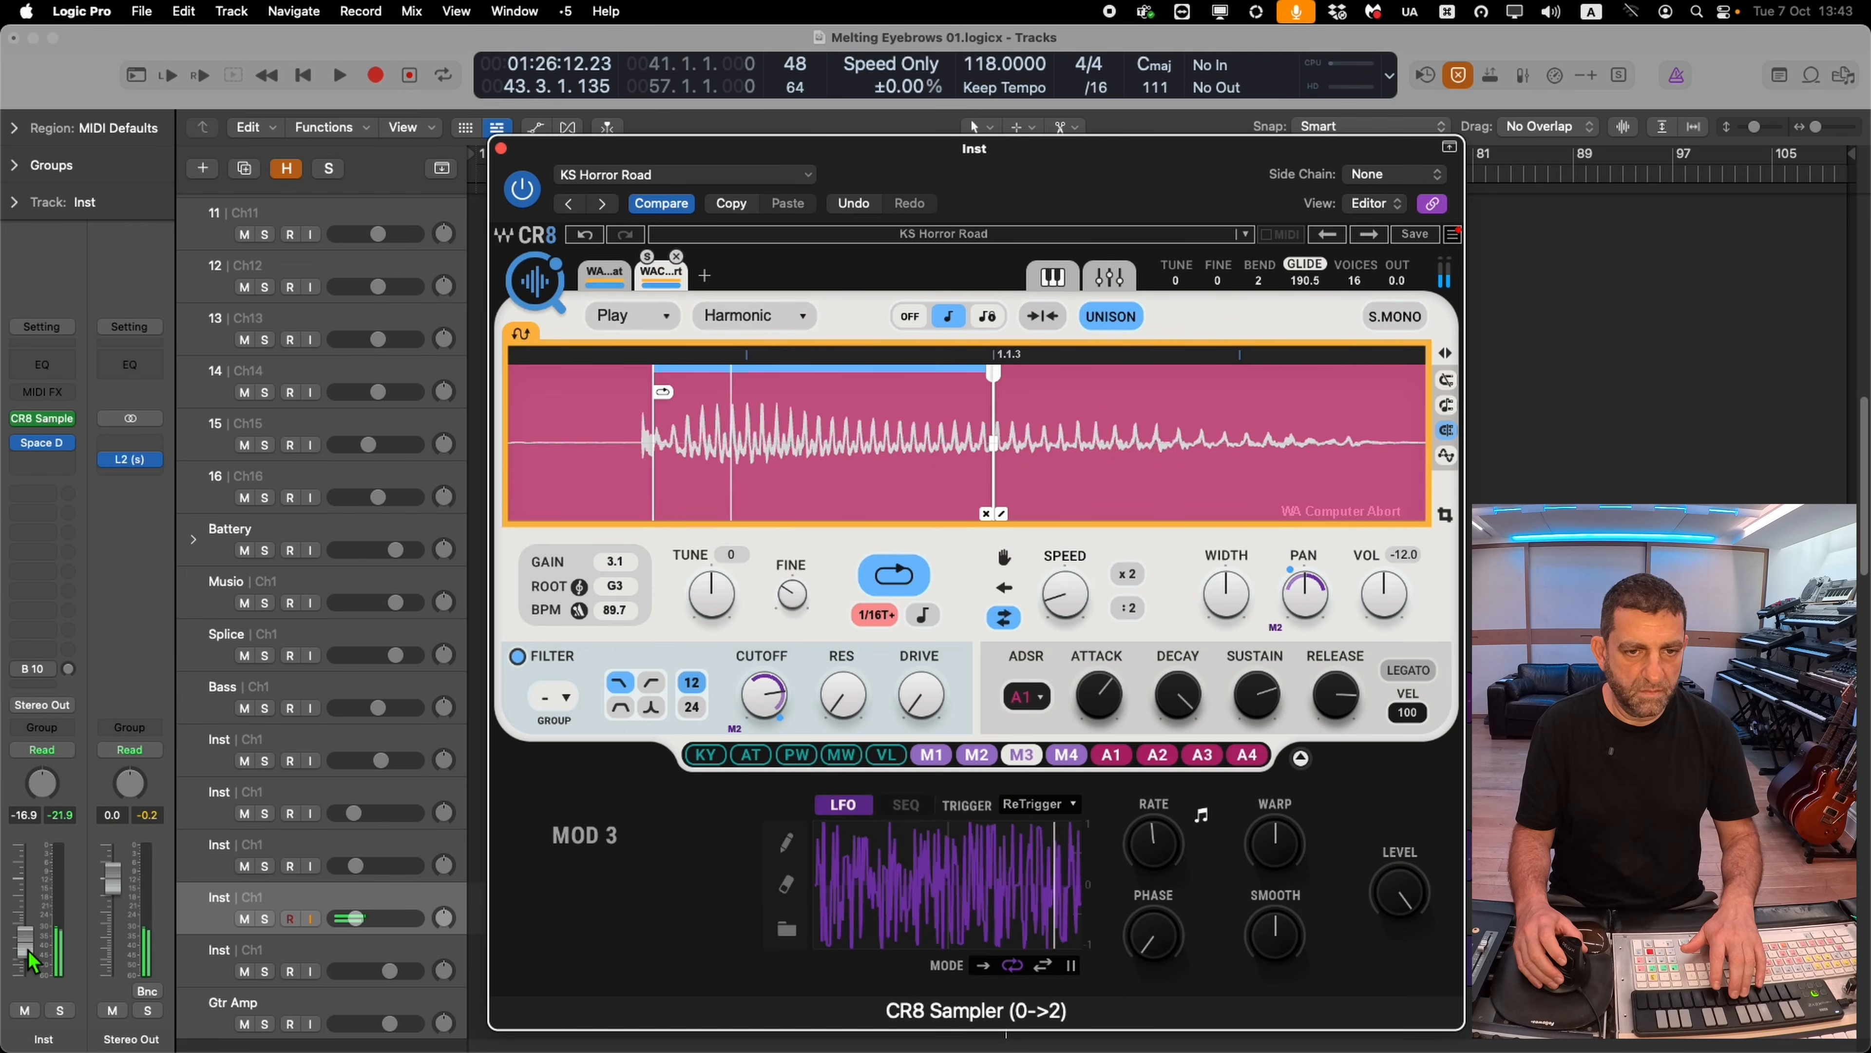
left_click(1370, 234)
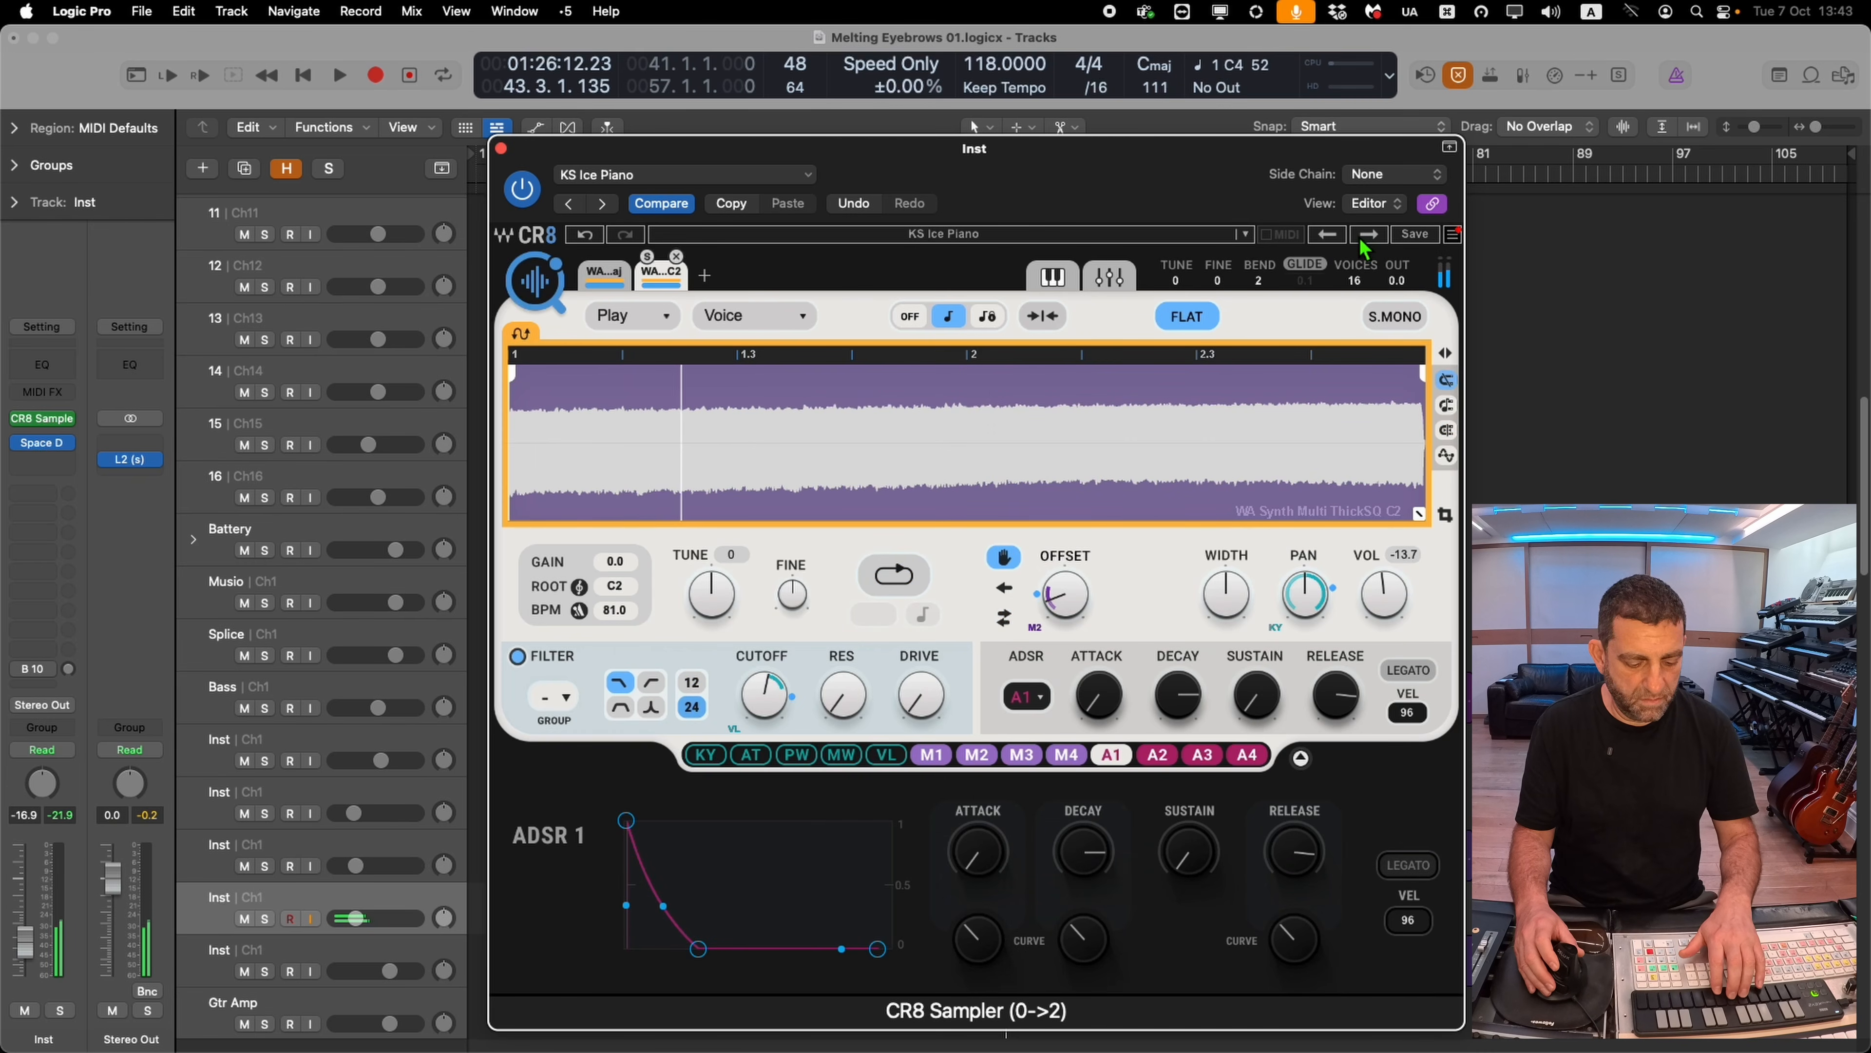
left_click(1369, 234)
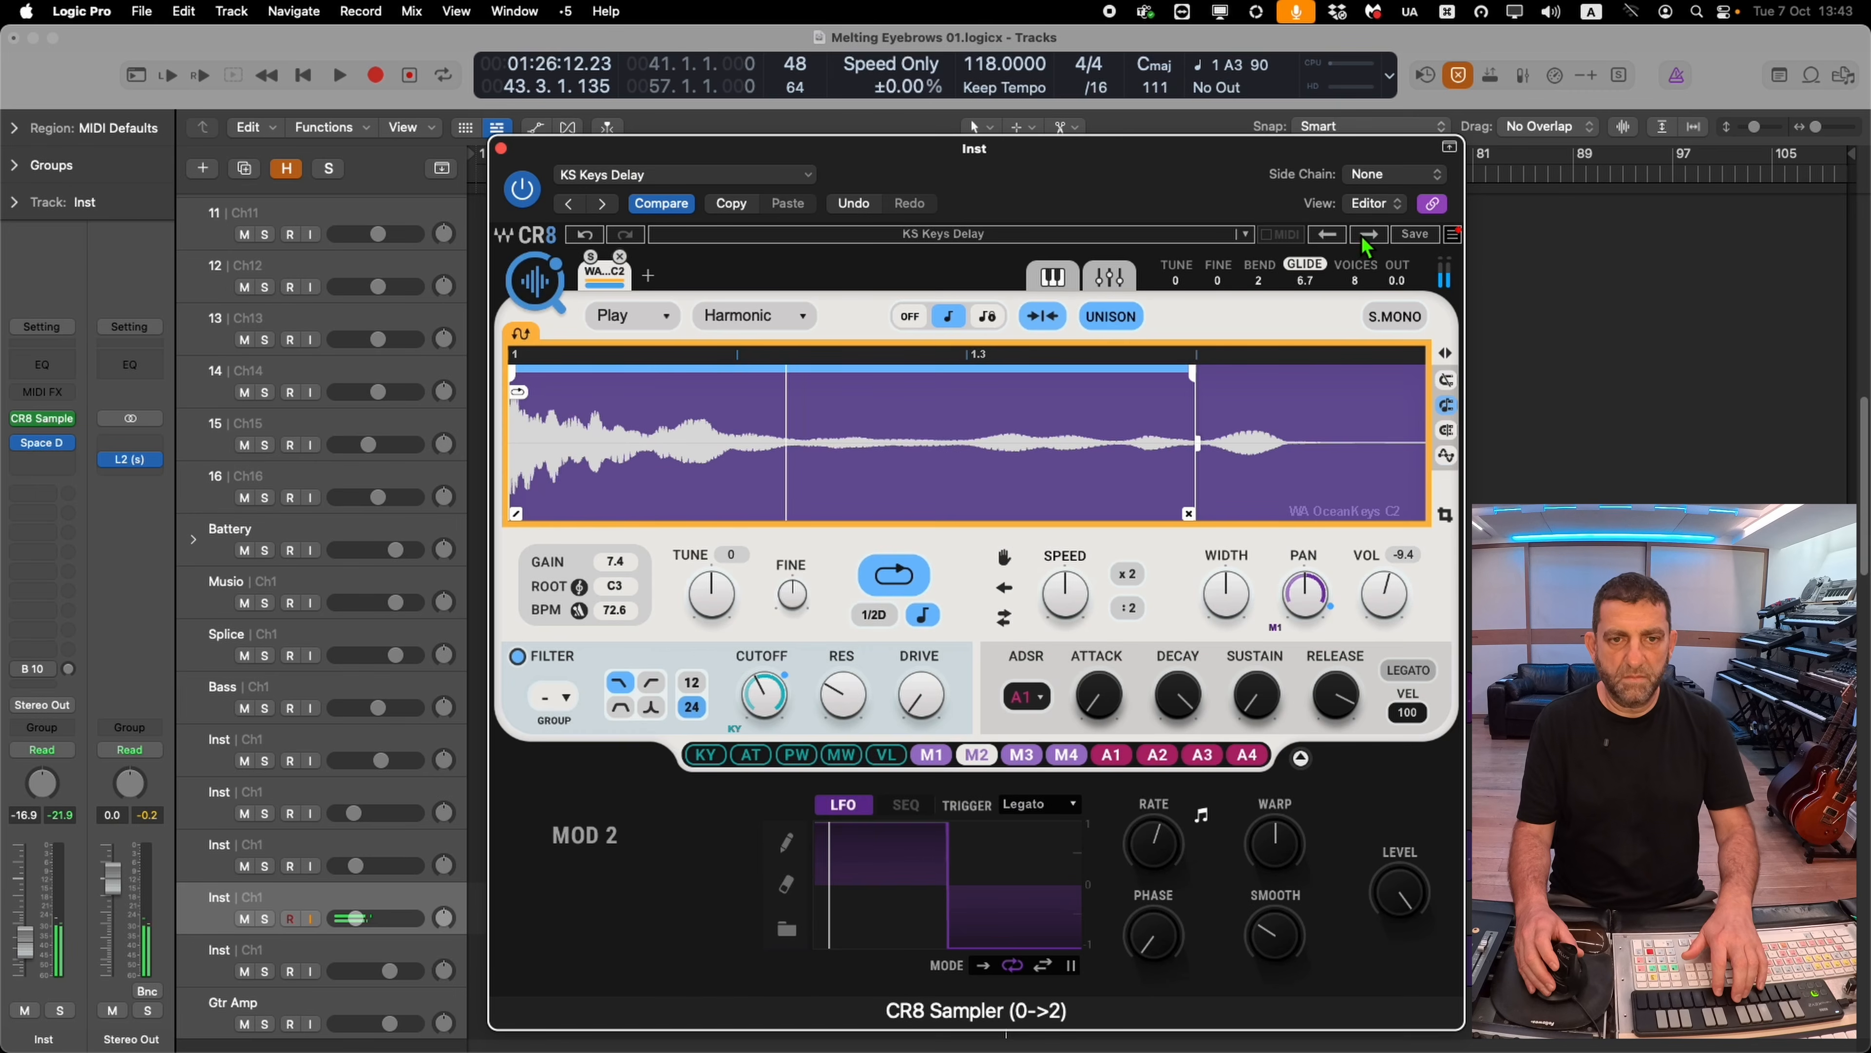
left_click(1362, 237)
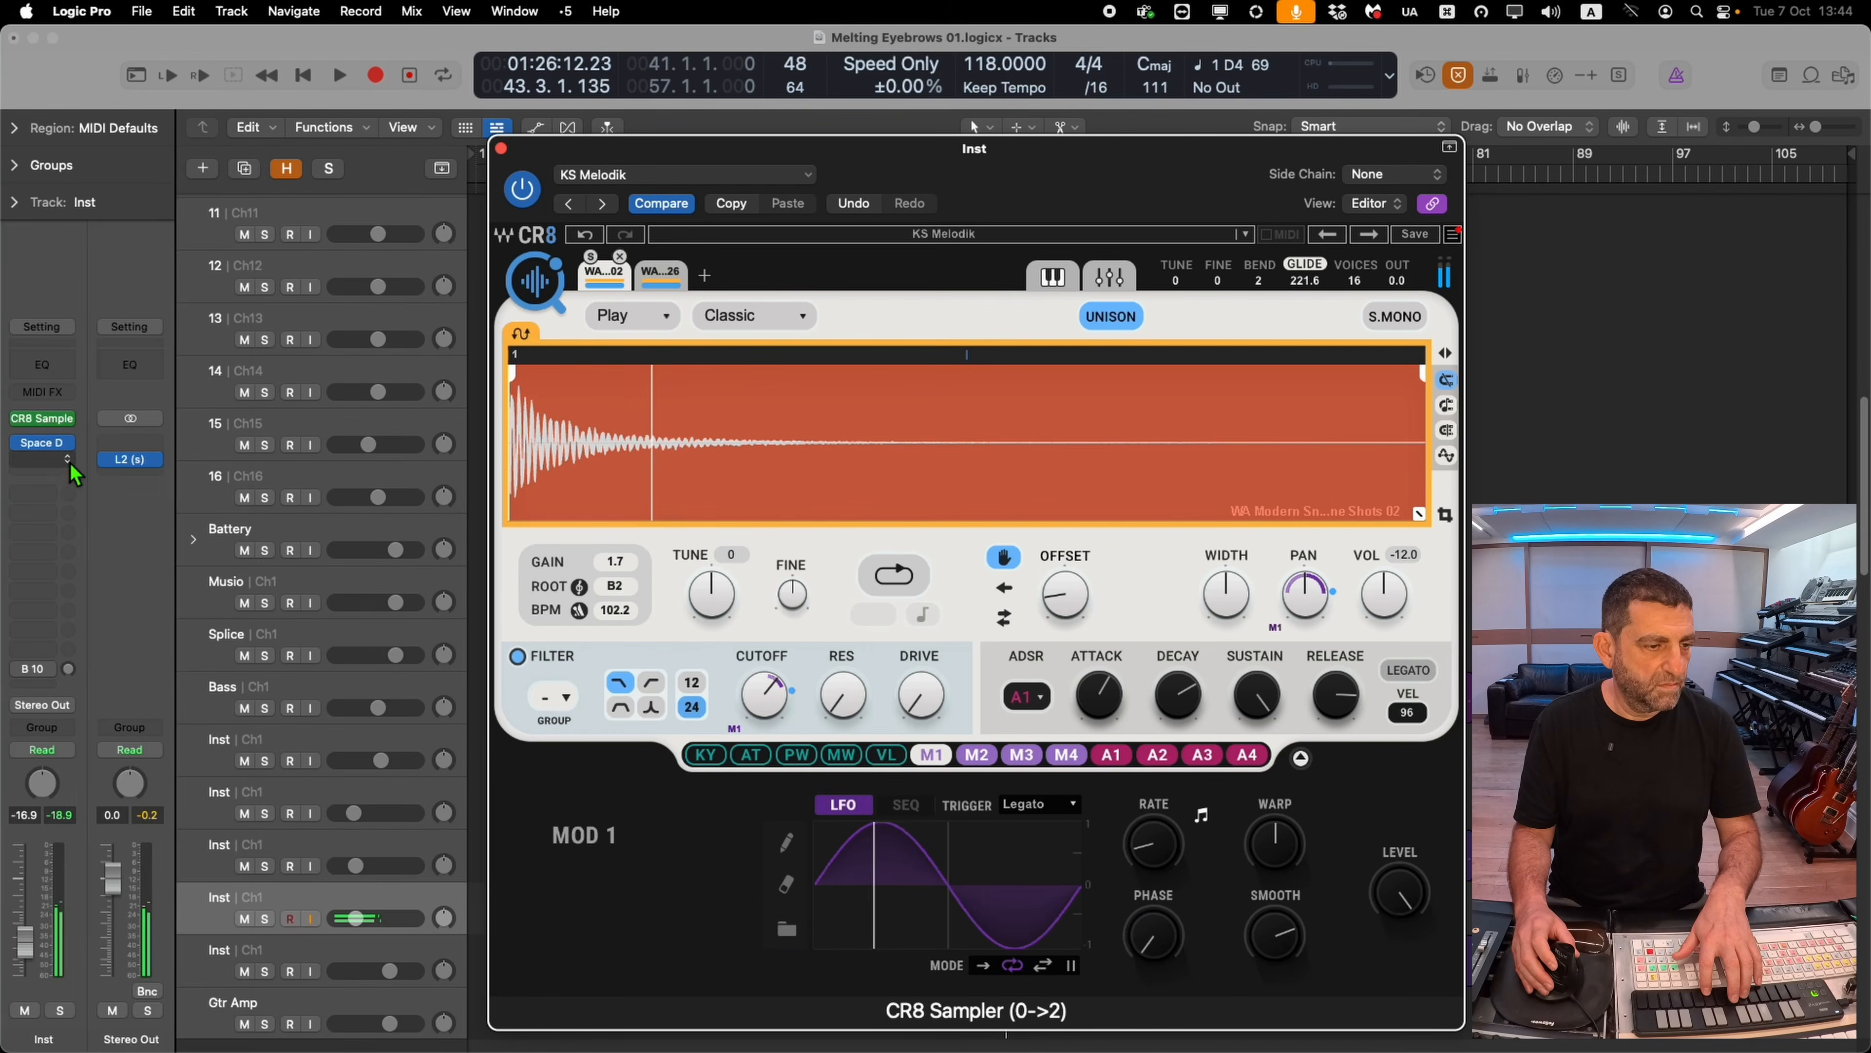
Insert Retro Fi in stereo on the same Inst track, close its window, and play back
left_click(71, 466)
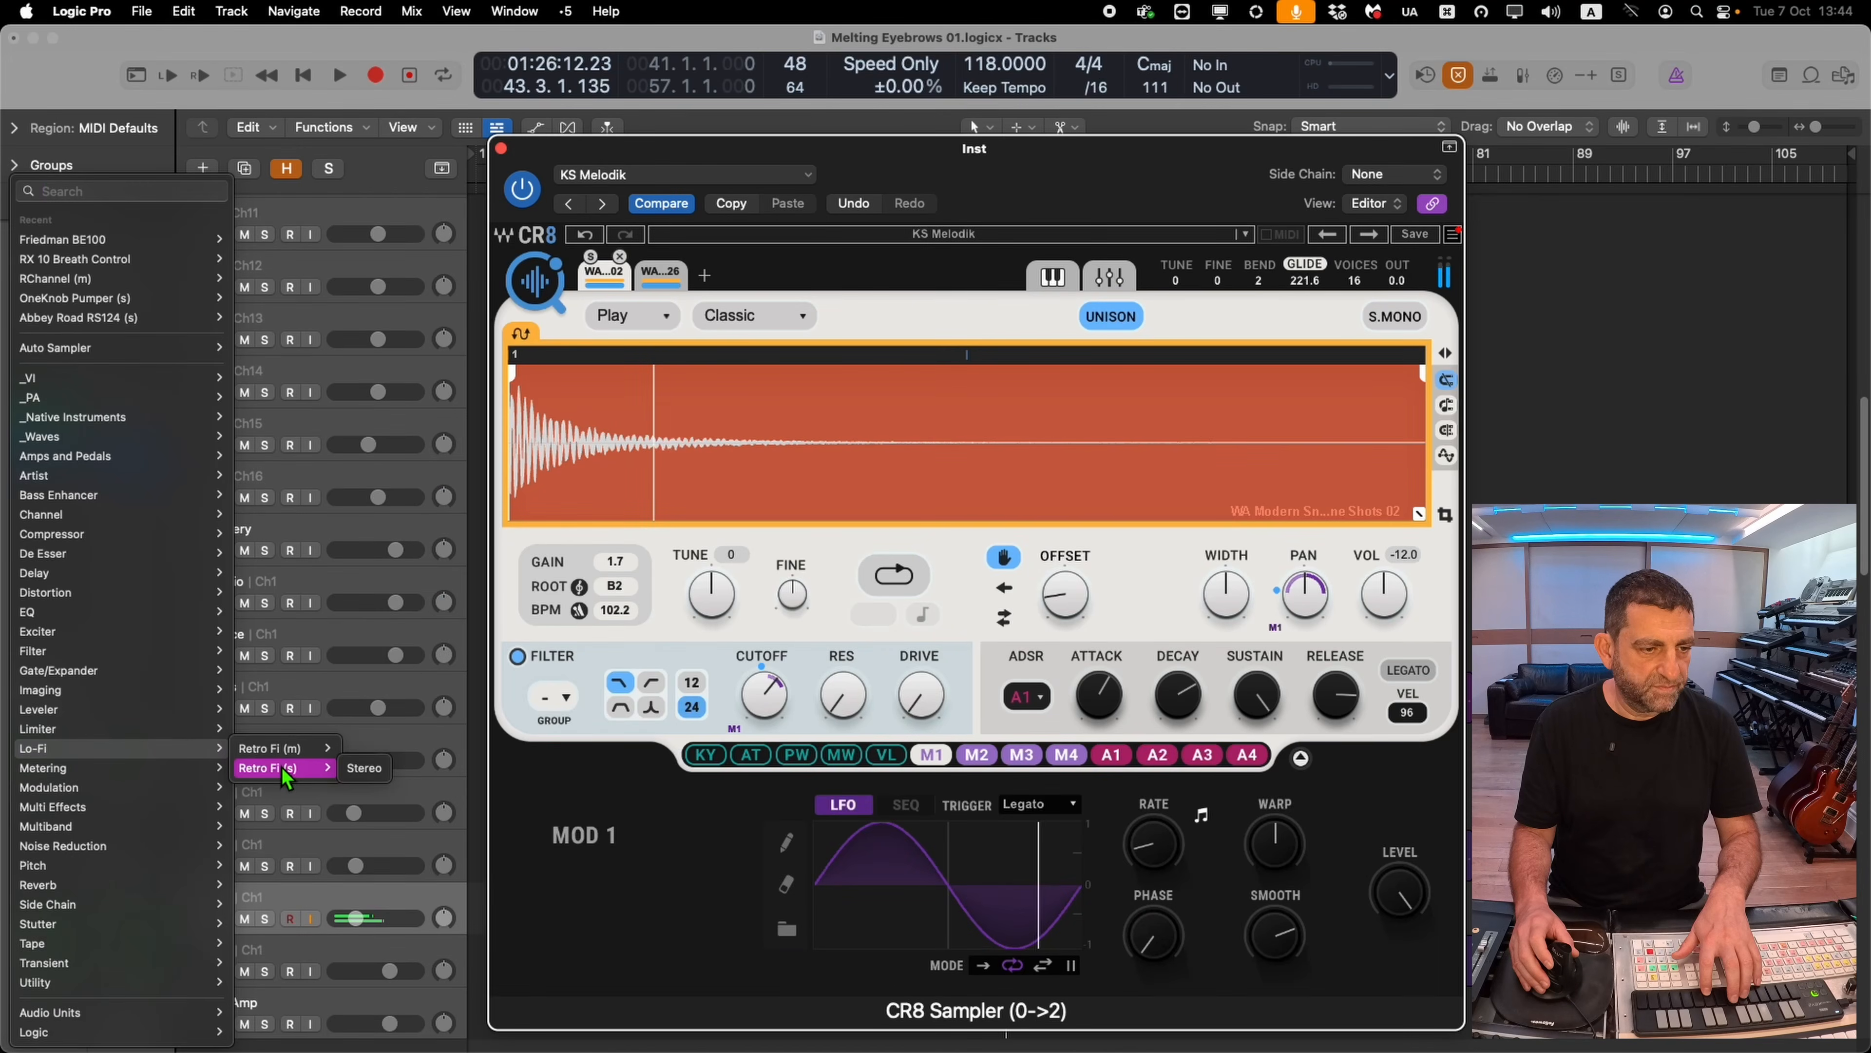
left_click(365, 768)
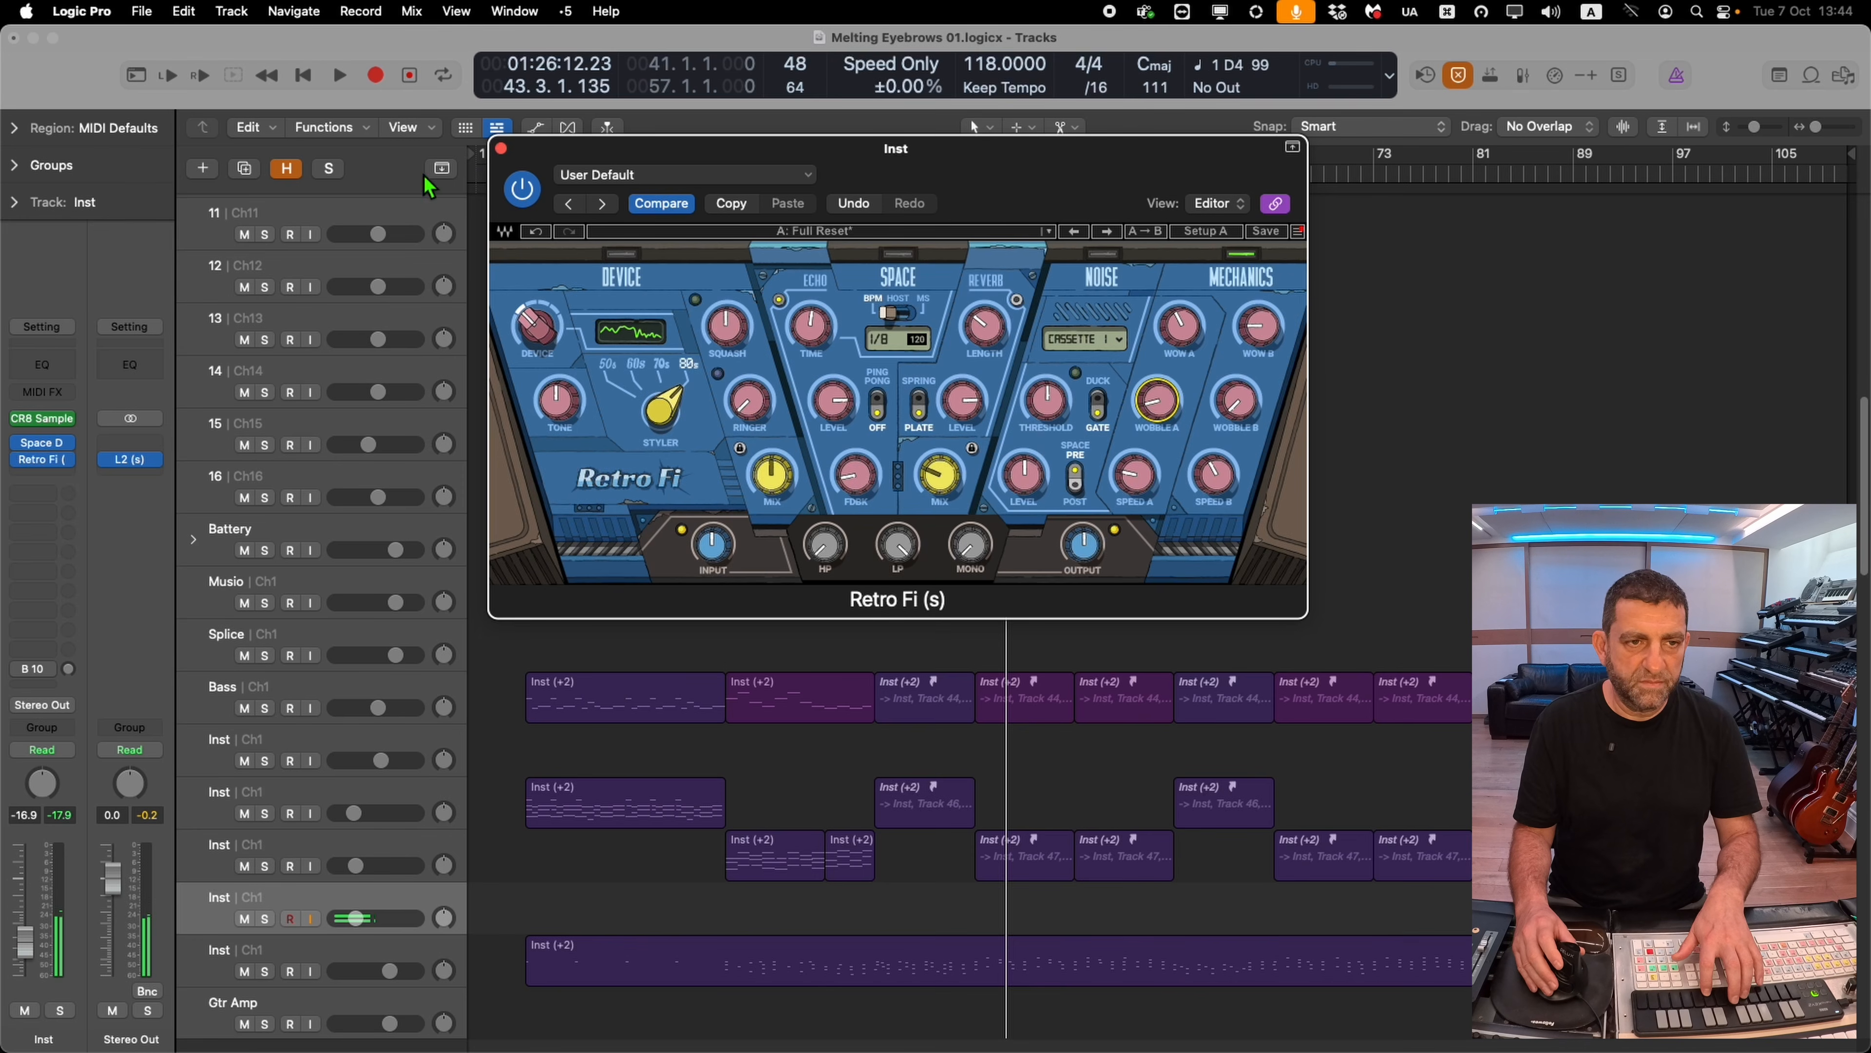
left_click(502, 149)
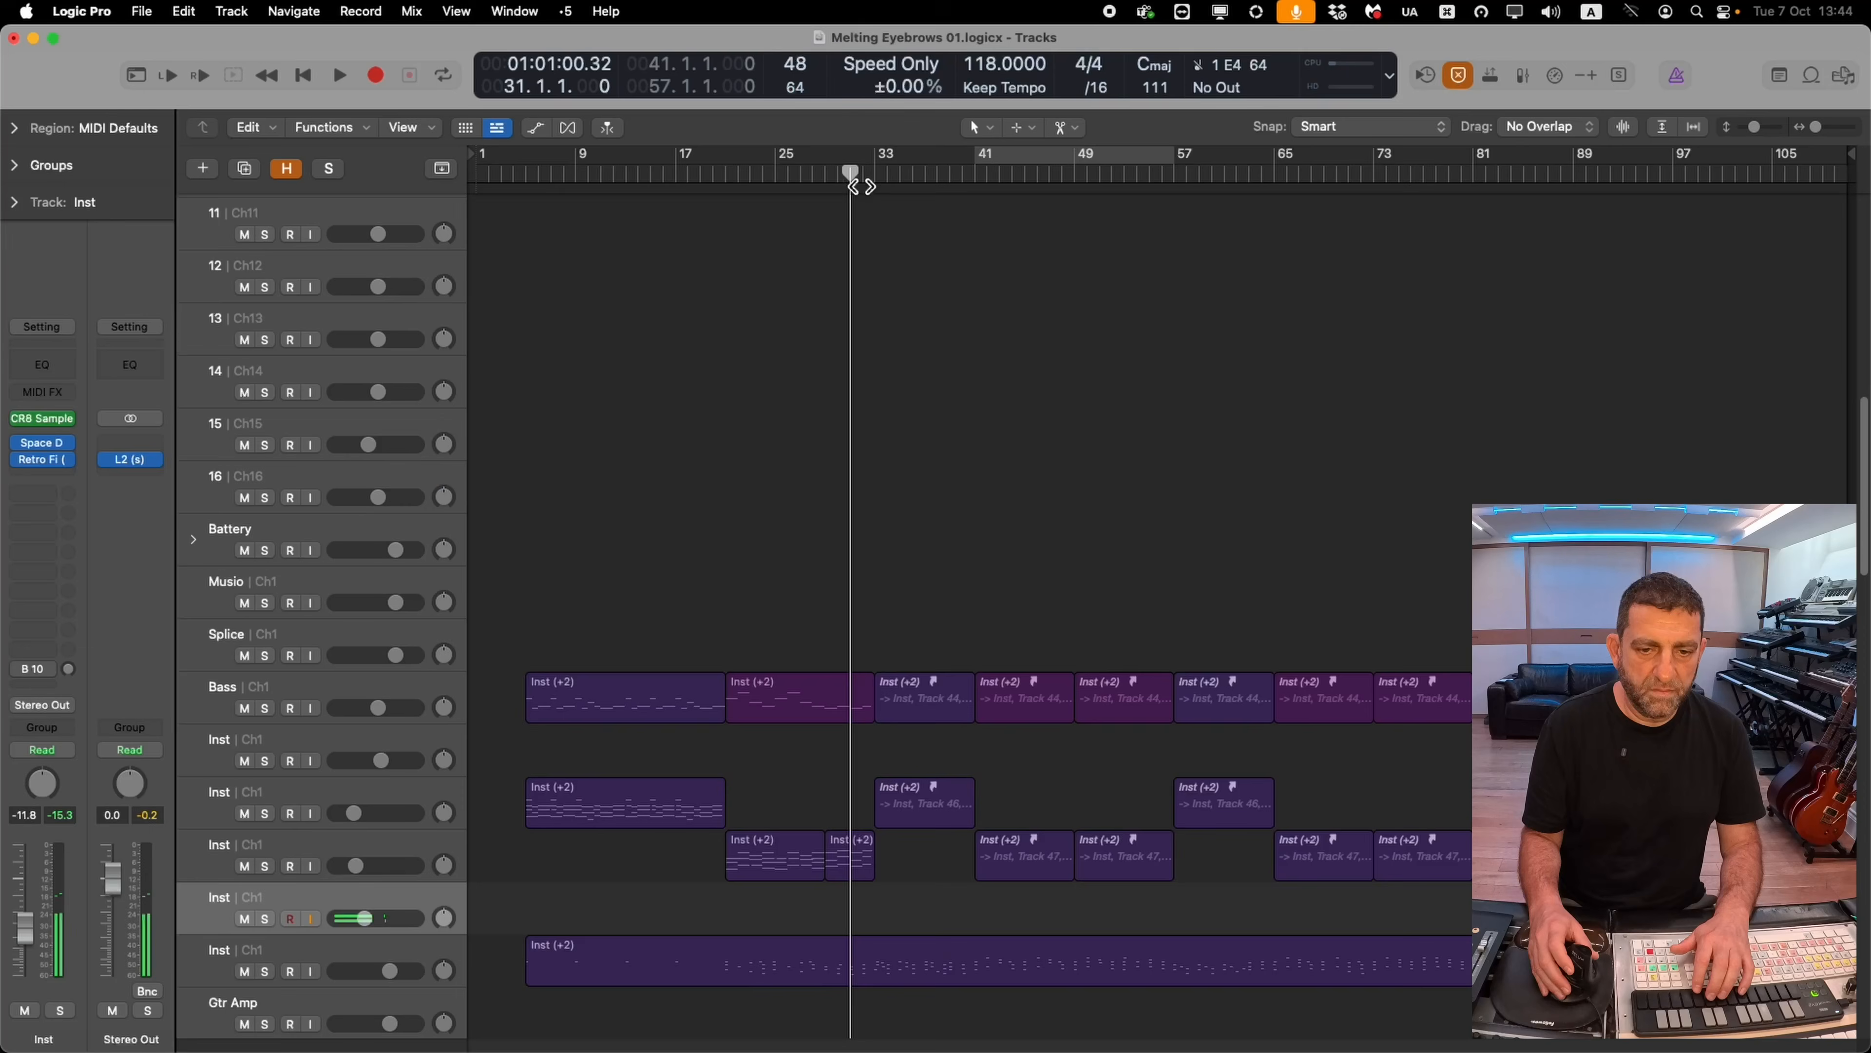
key("space")
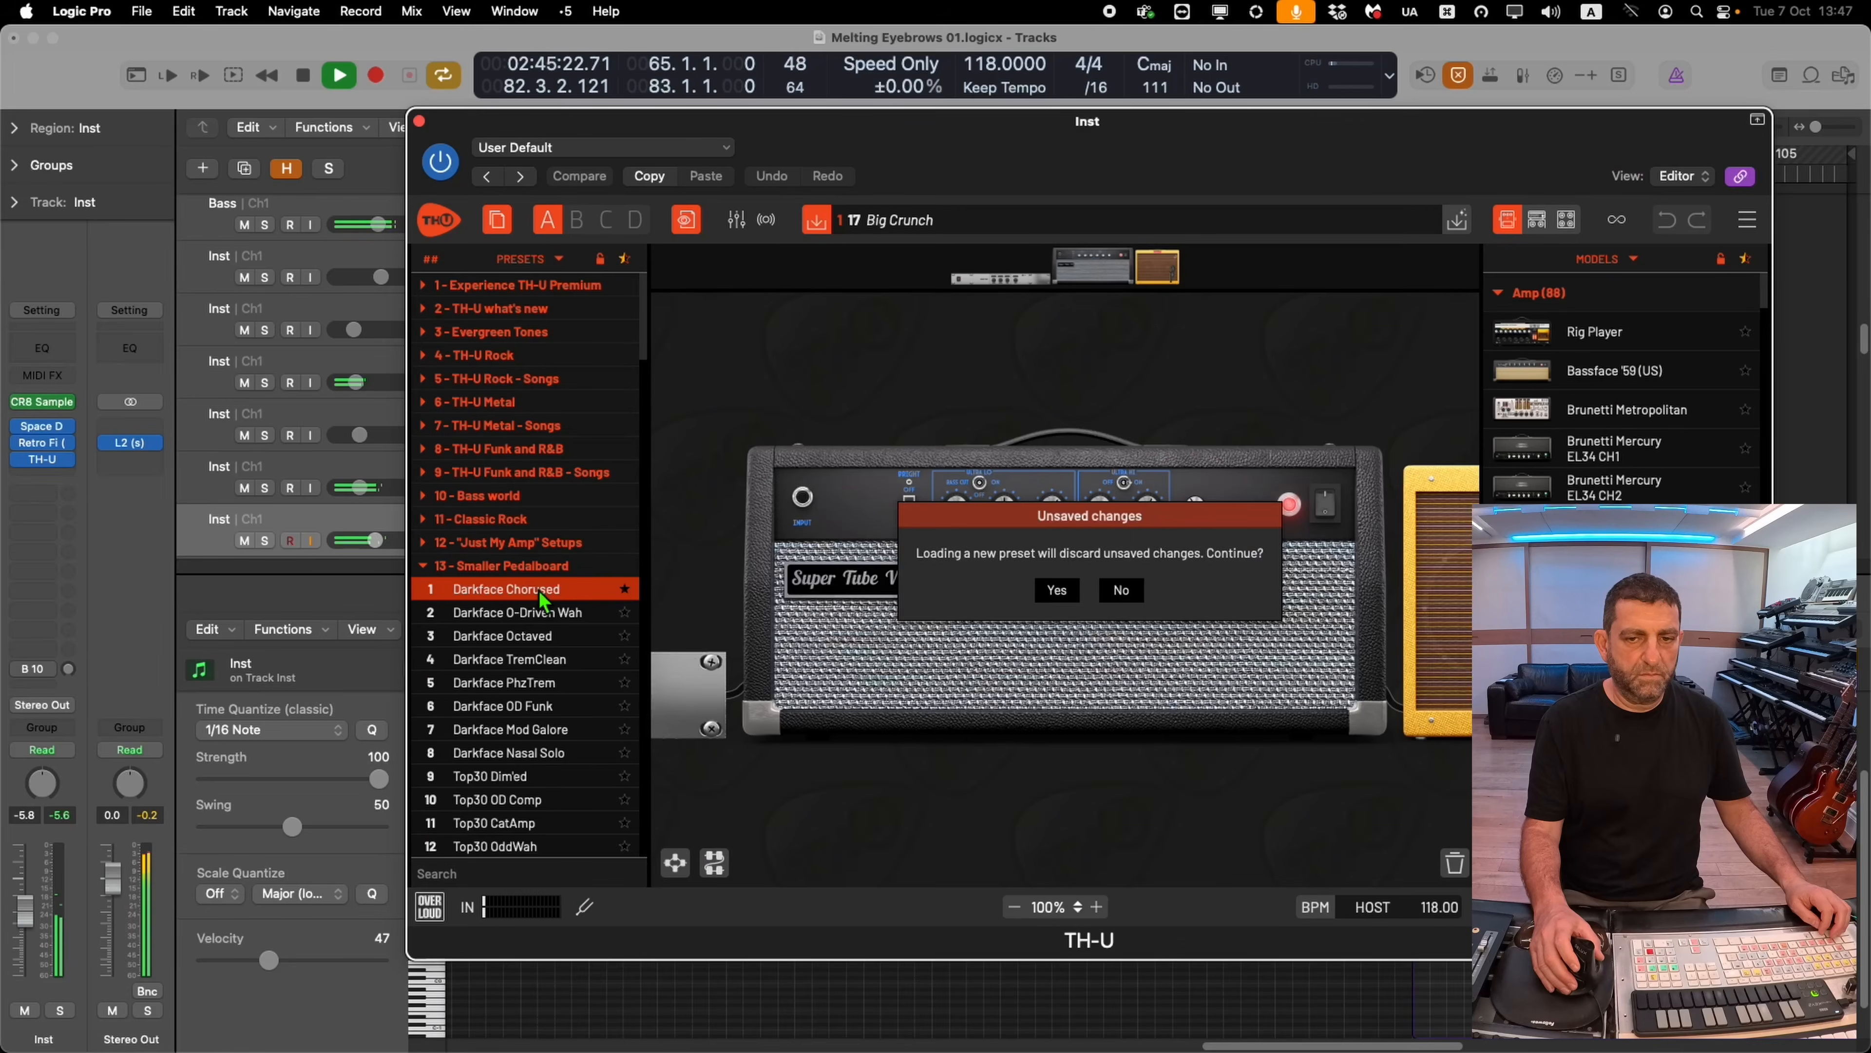
In TH-U, load the Darkface O-Driven Wah preset and toggle the Auto-Wah pedal on the pedalboard
left_click(1057, 591)
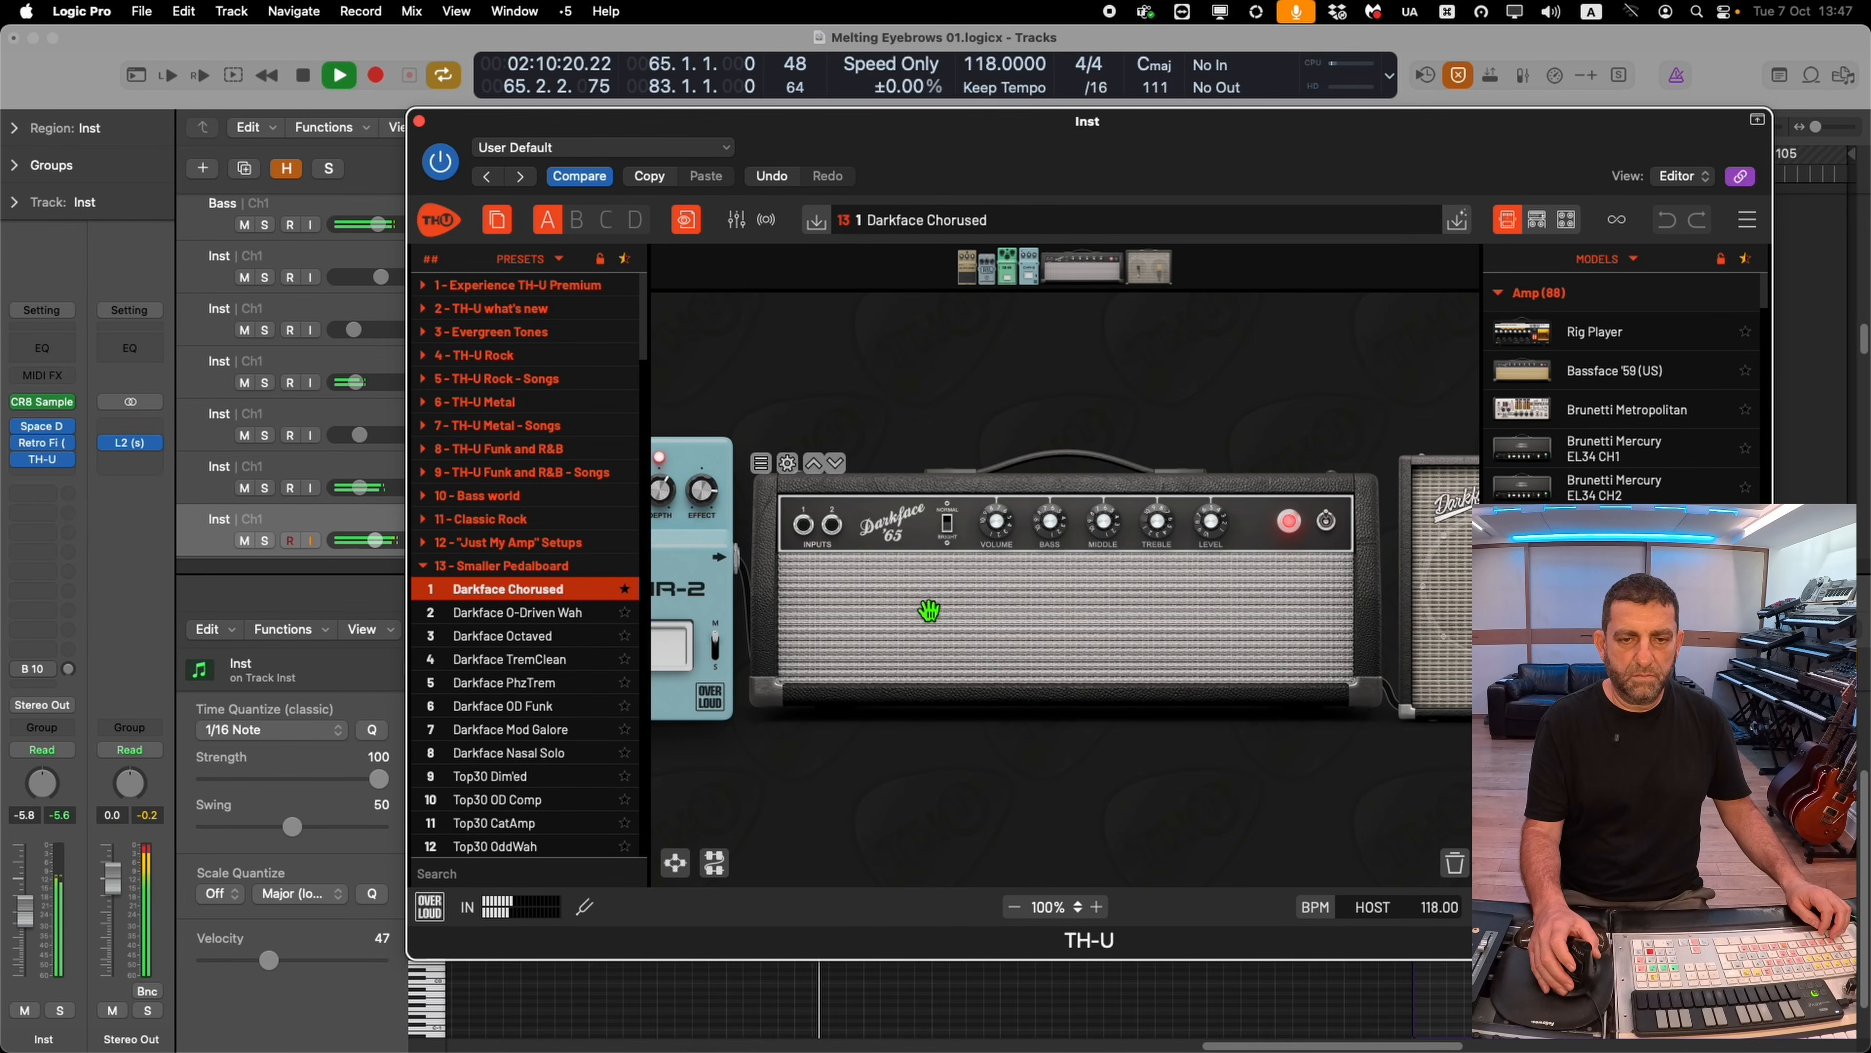
left_click(557, 616)
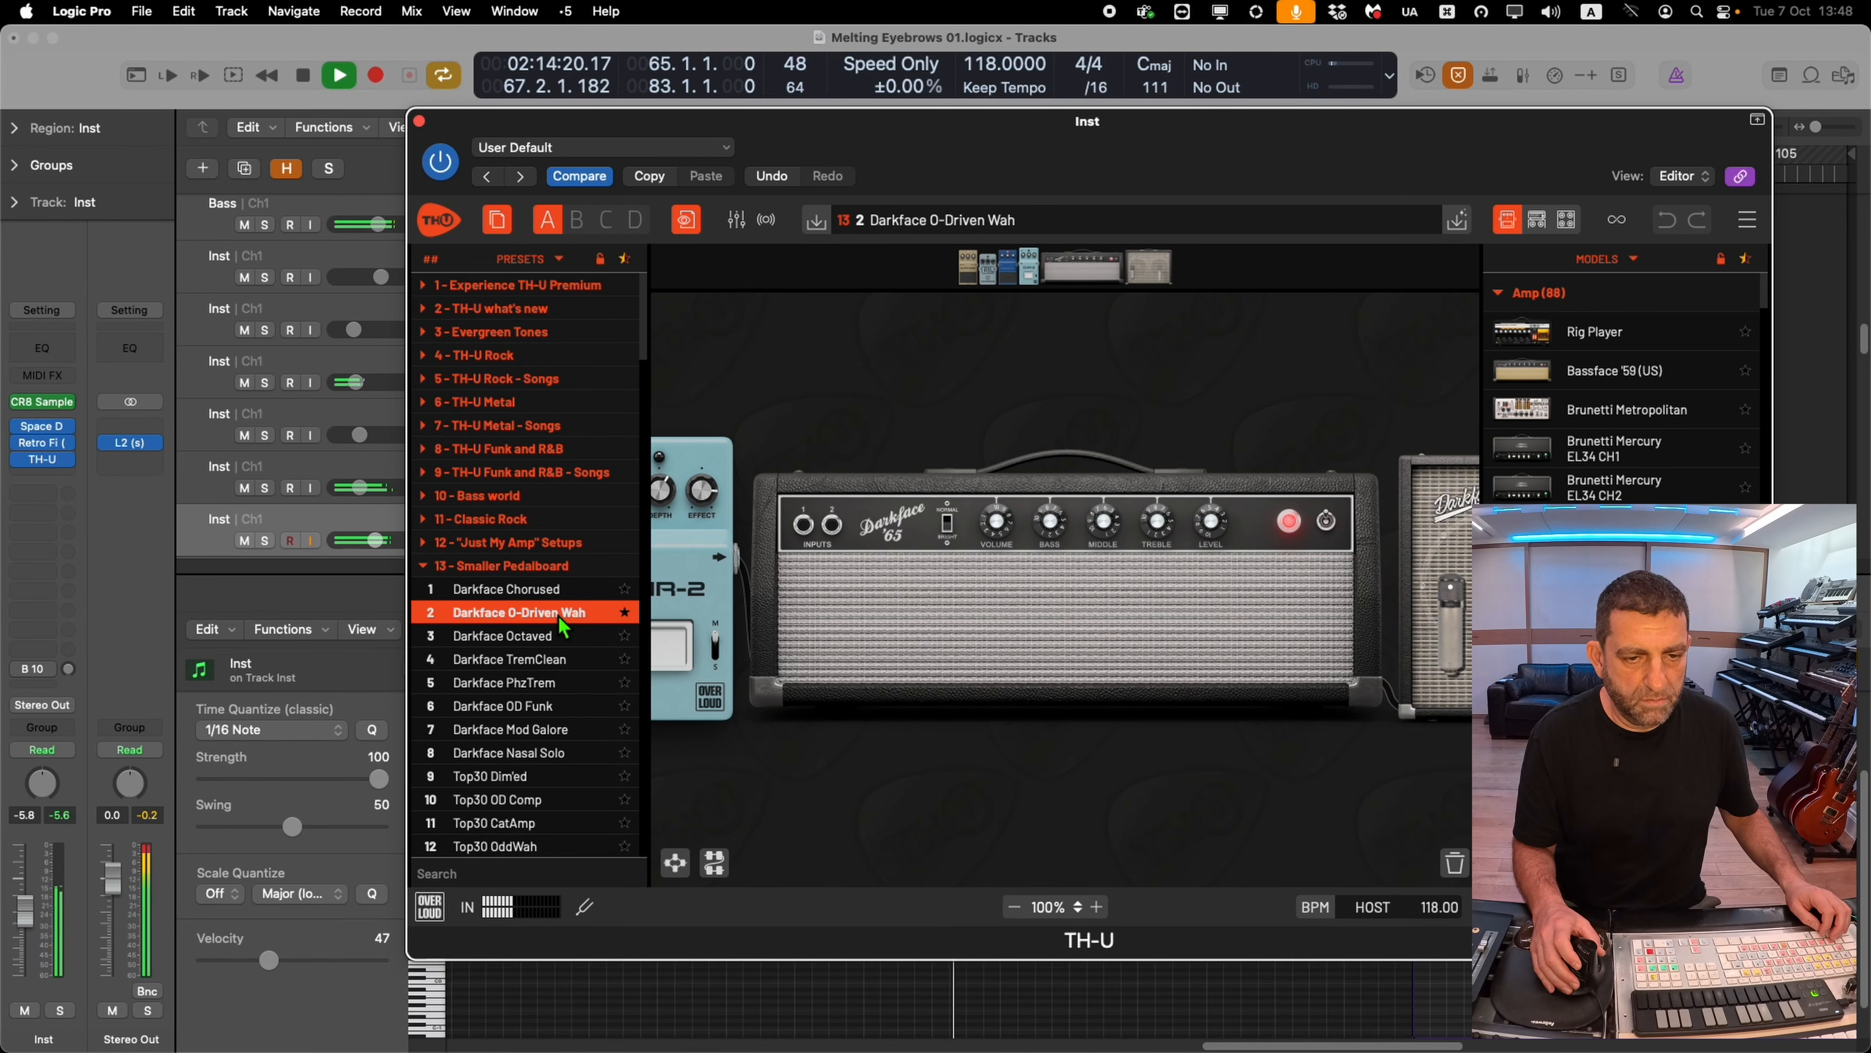
scroll(832, 656, "left", 5)
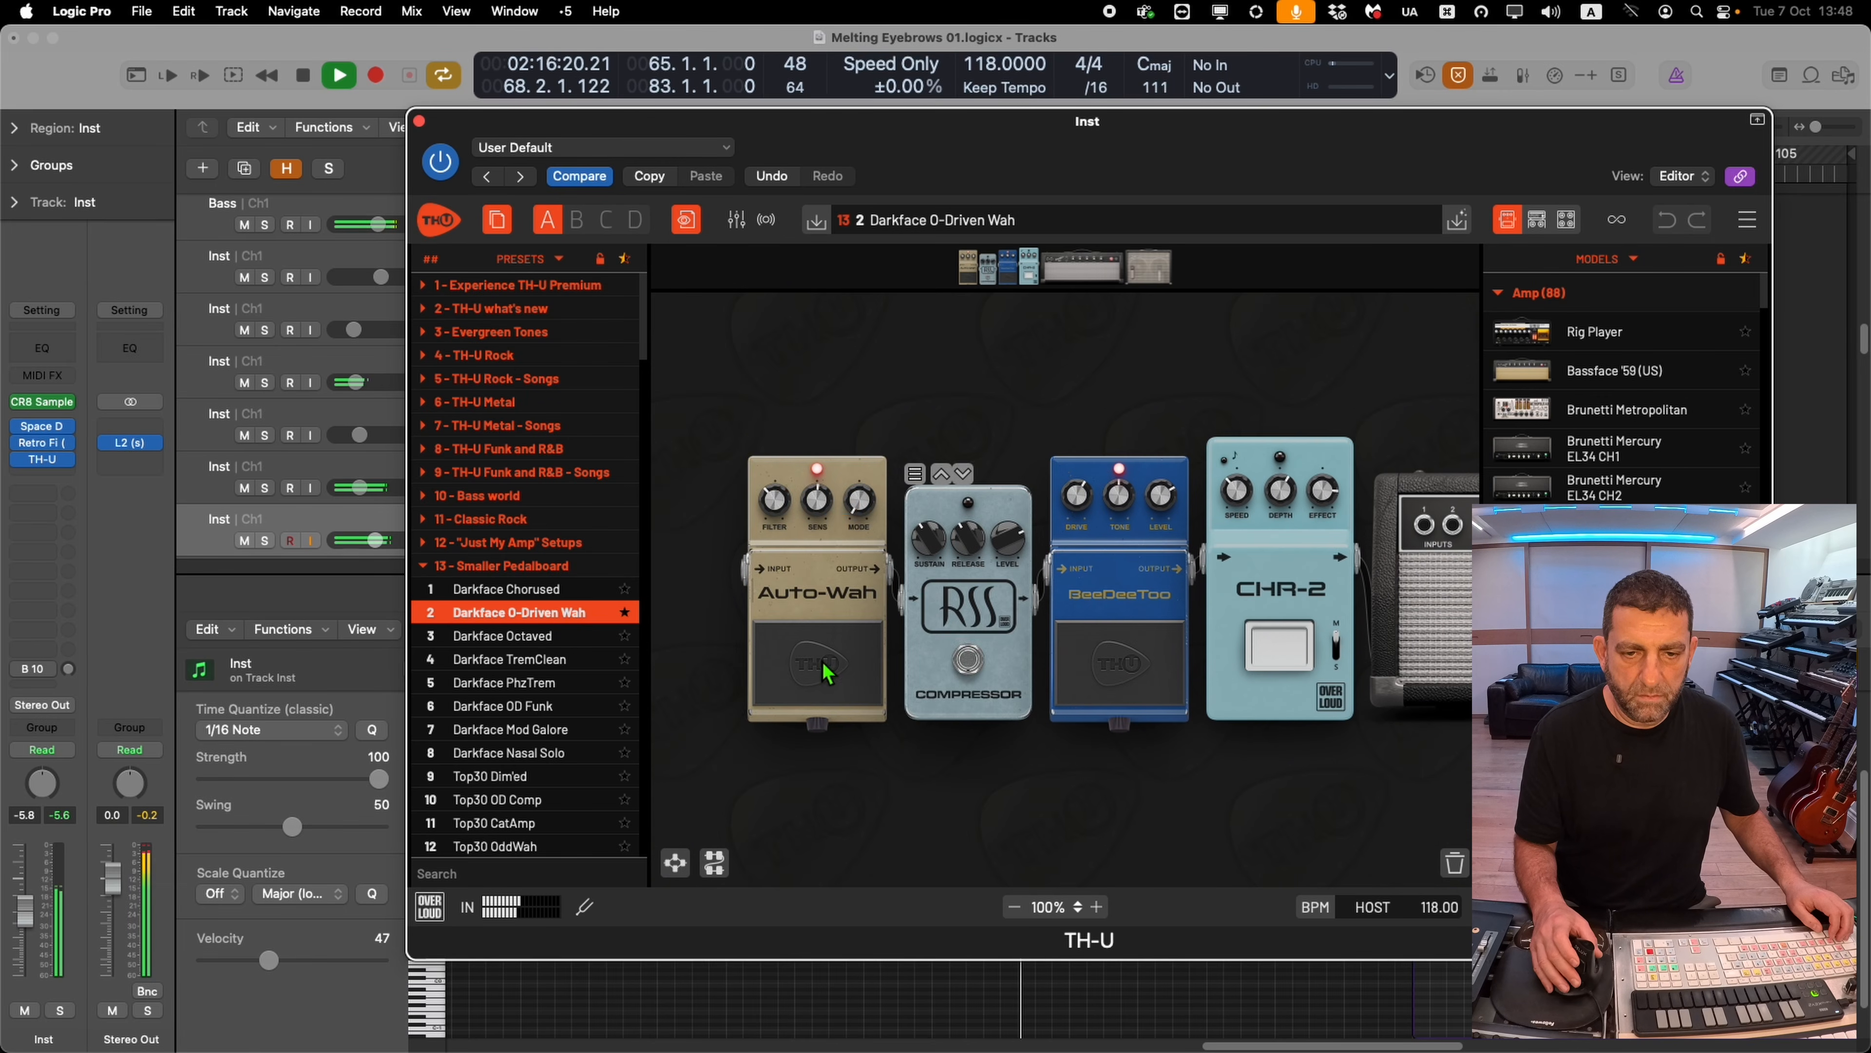
left_click(827, 667)
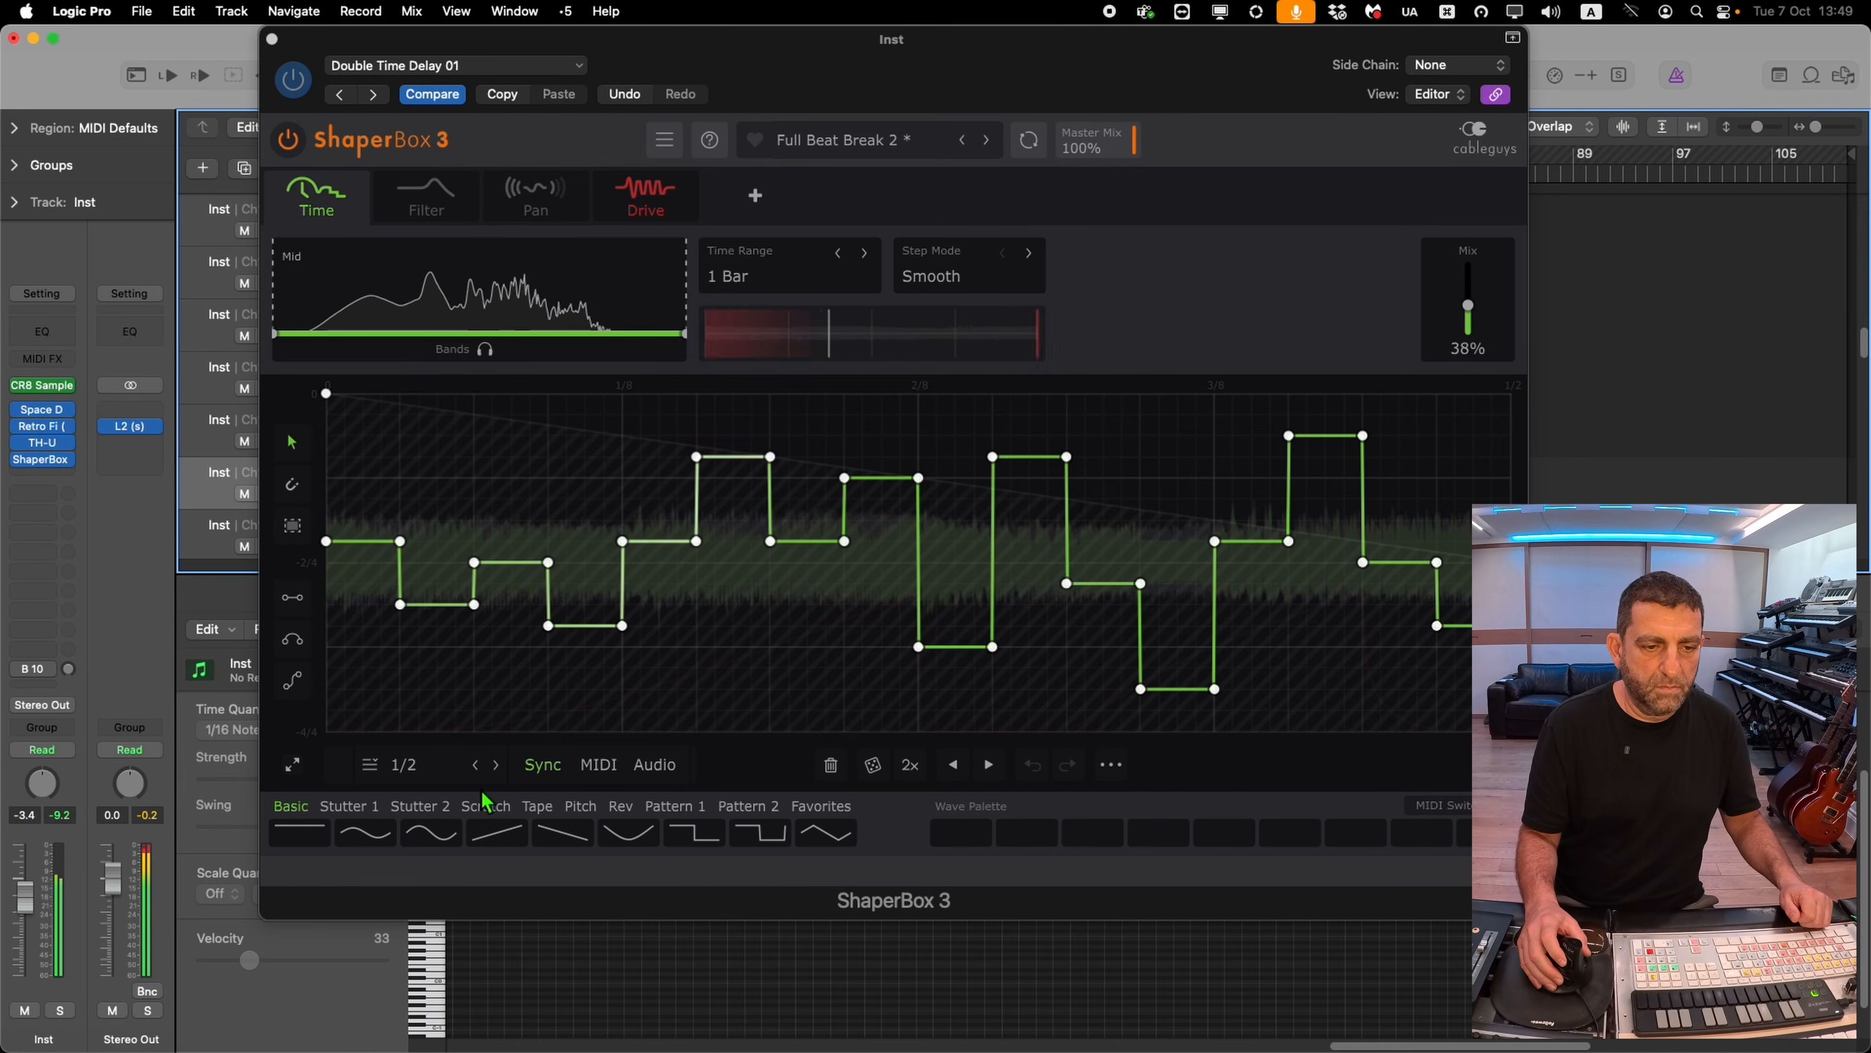
In ShaperBox 3, set the LFO length to 1 Bar and nudge the Mix level
left_click(403, 767)
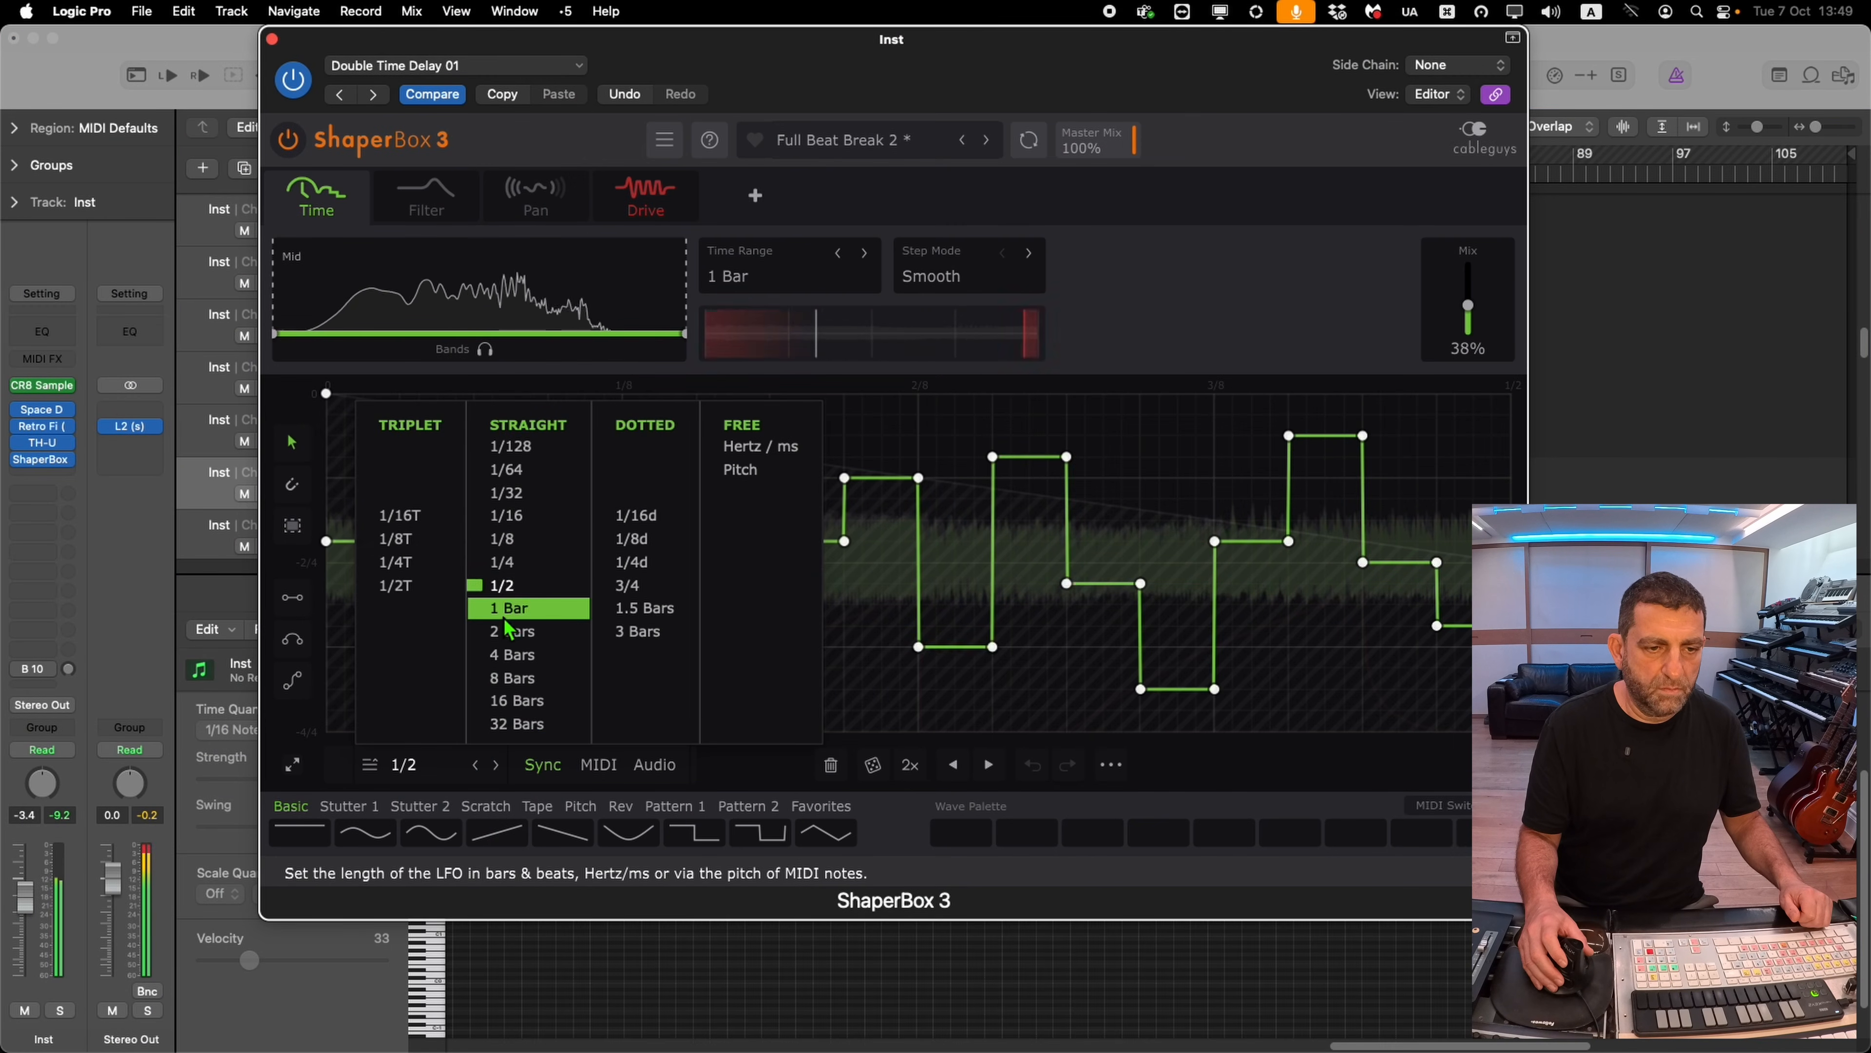
left_click(519, 610)
left_click_drag(1468, 305, 1468, 294)
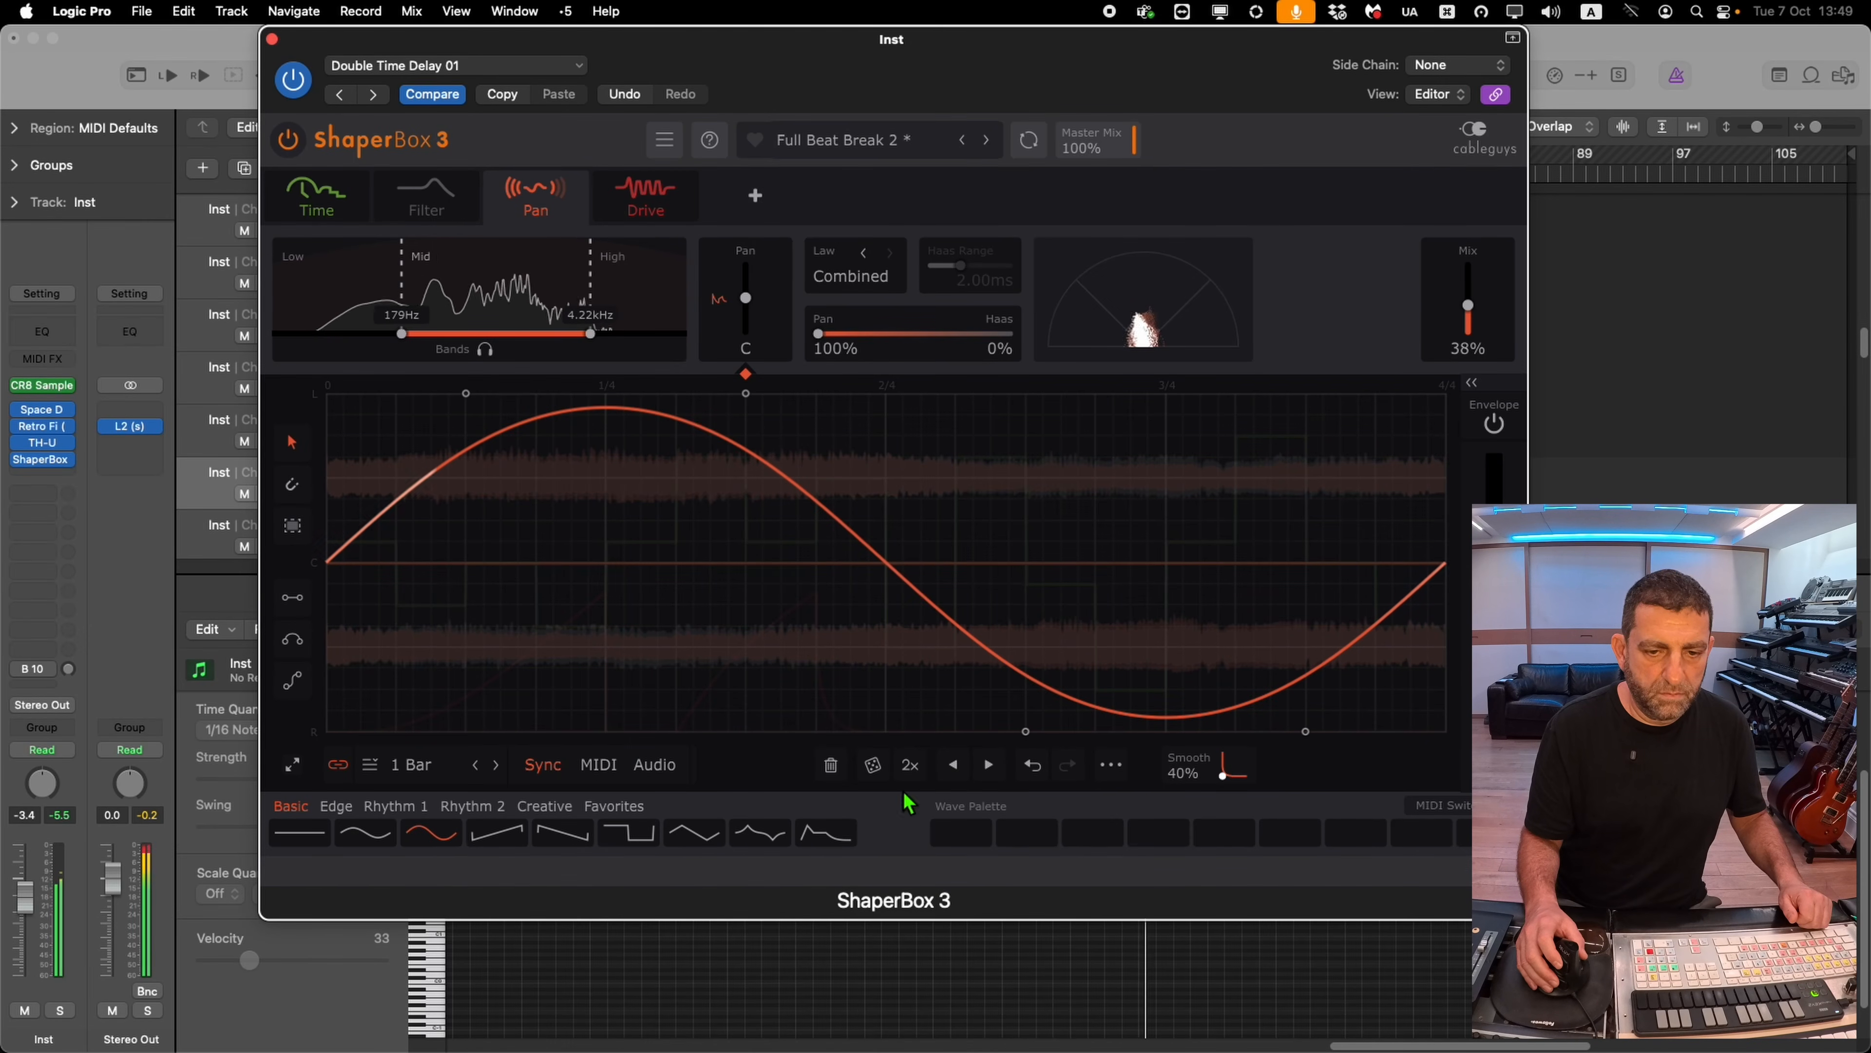
left_click(911, 765)
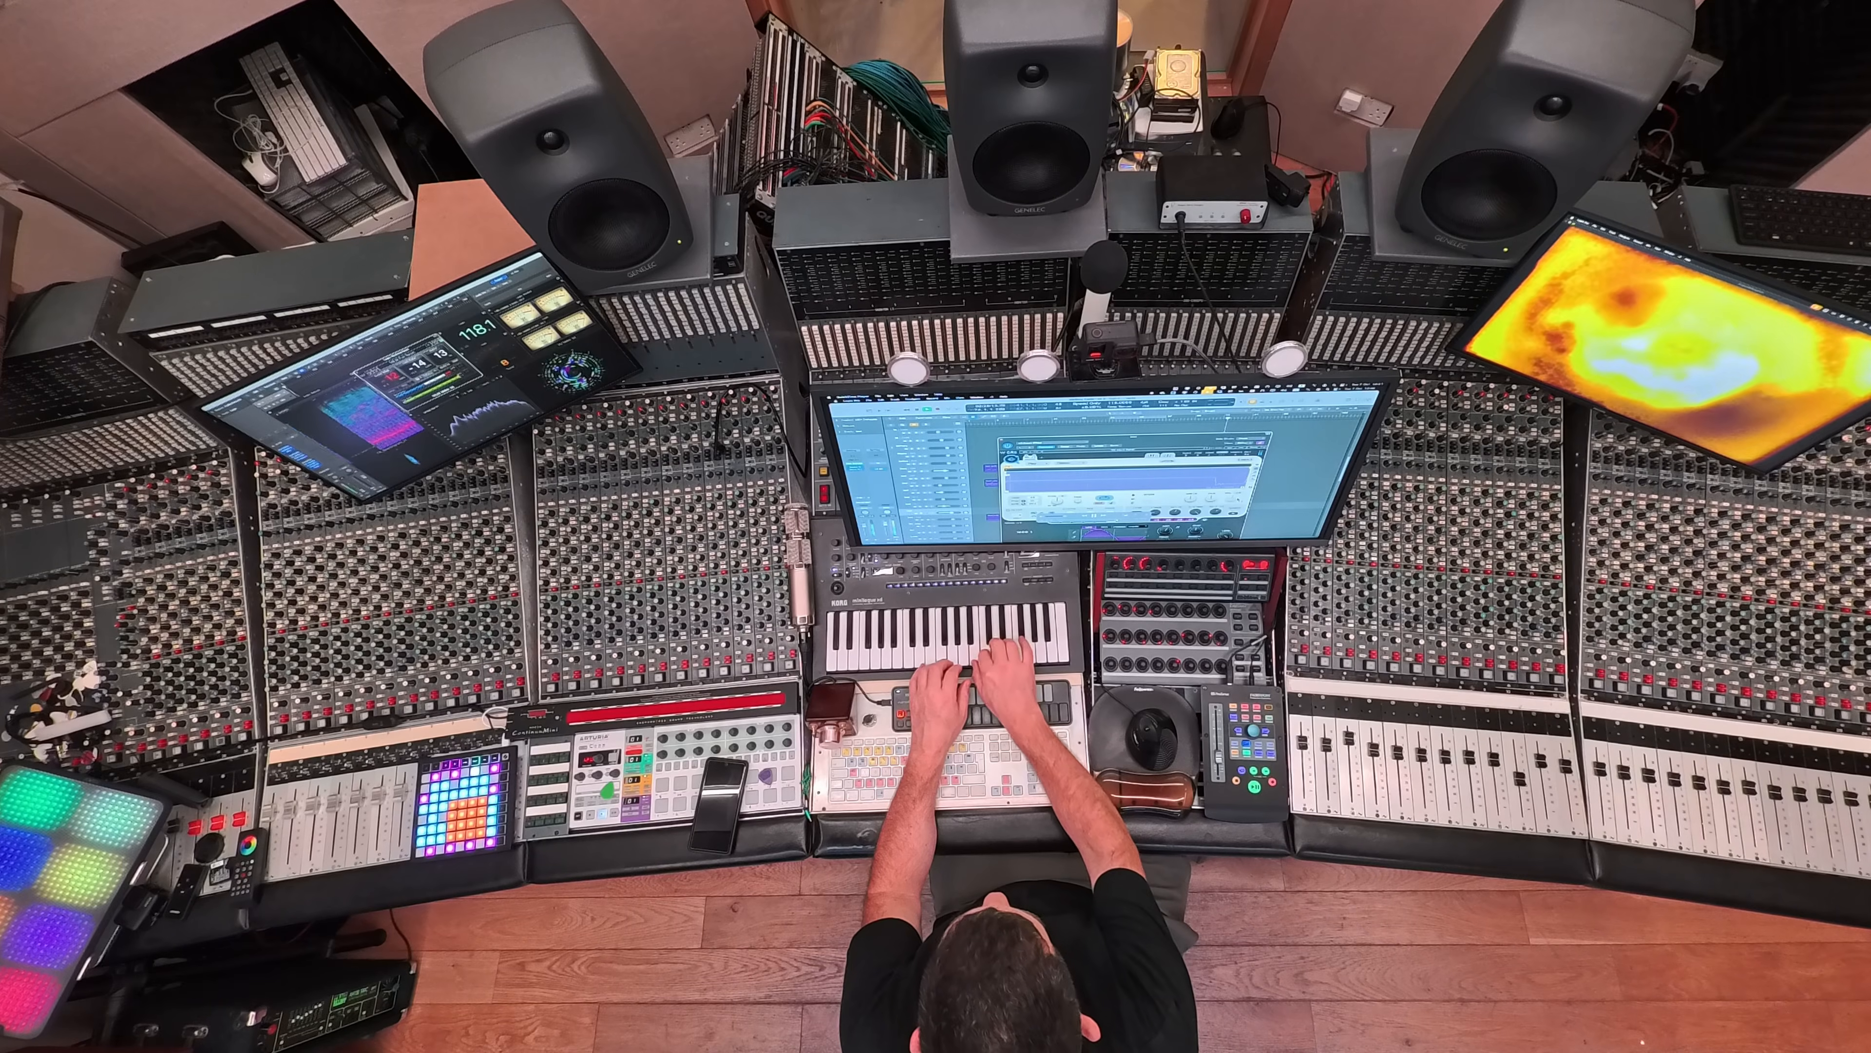
Record a short MIDI part on track 10 (Ch10) starting at bar 65
left_click(373, 790)
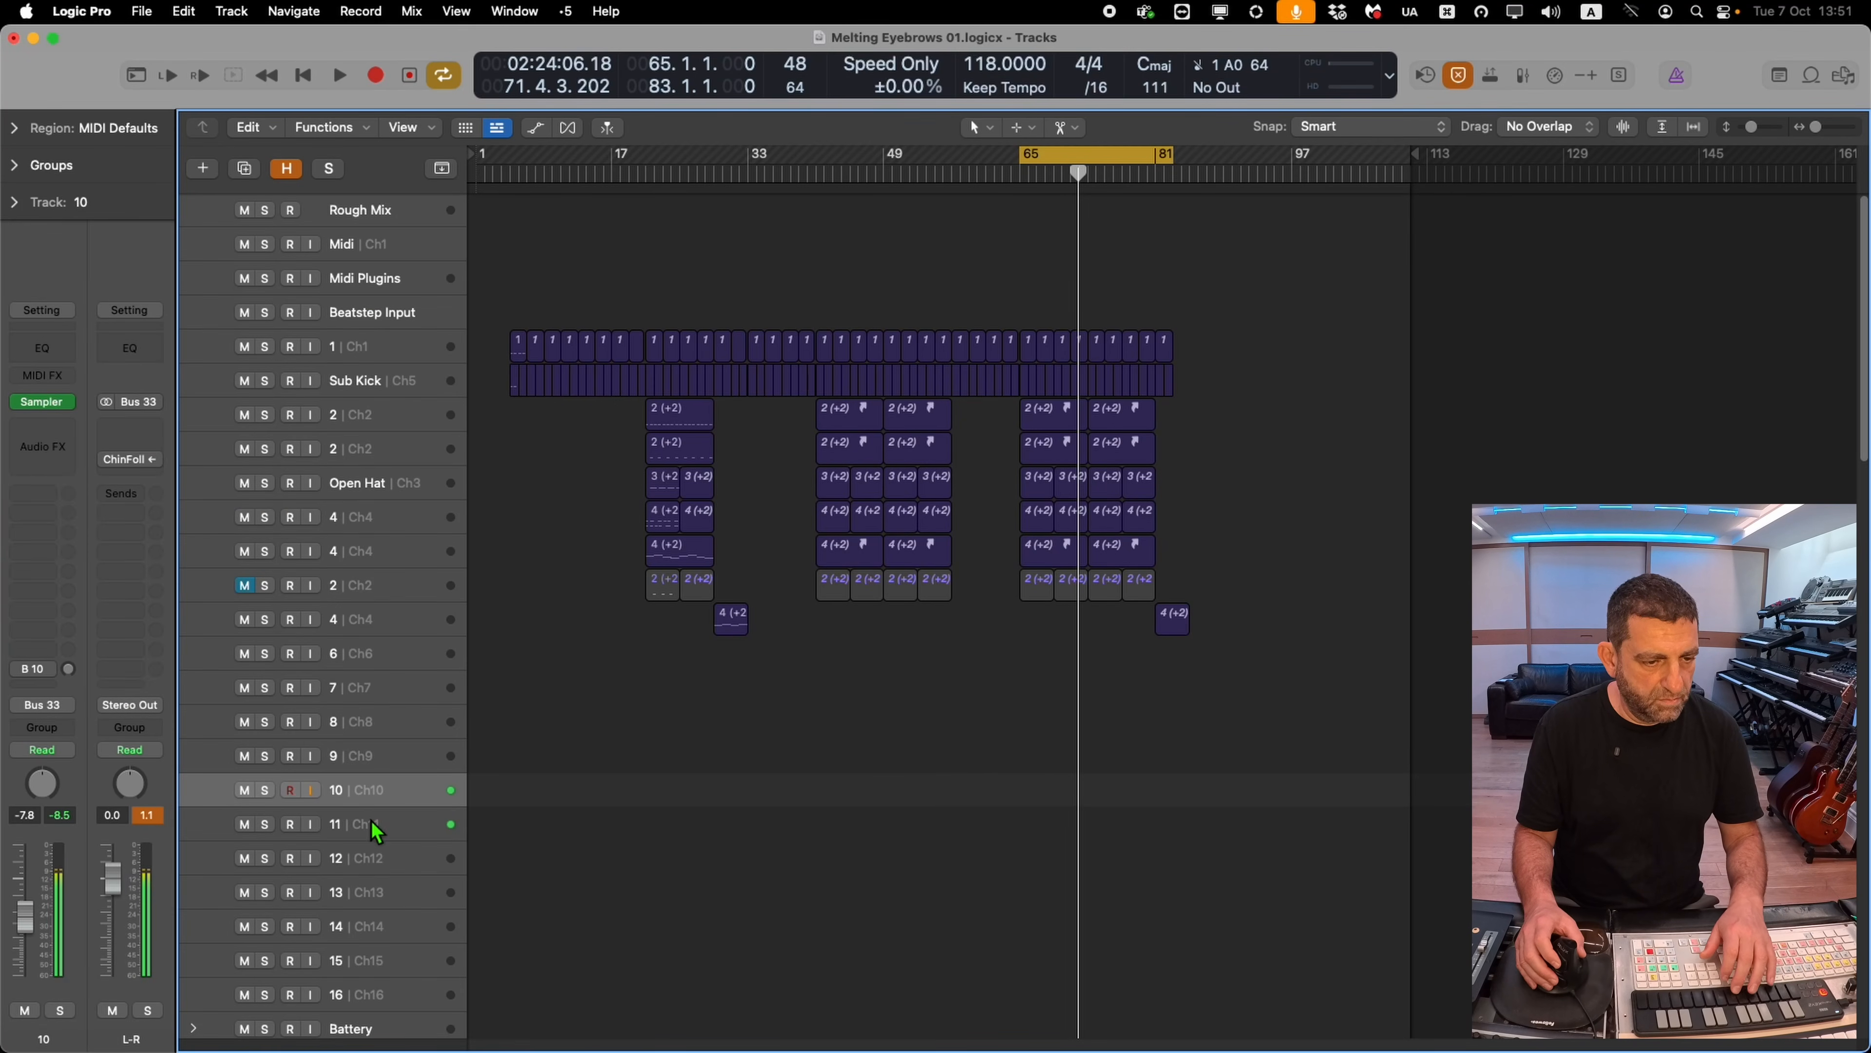
key("r")
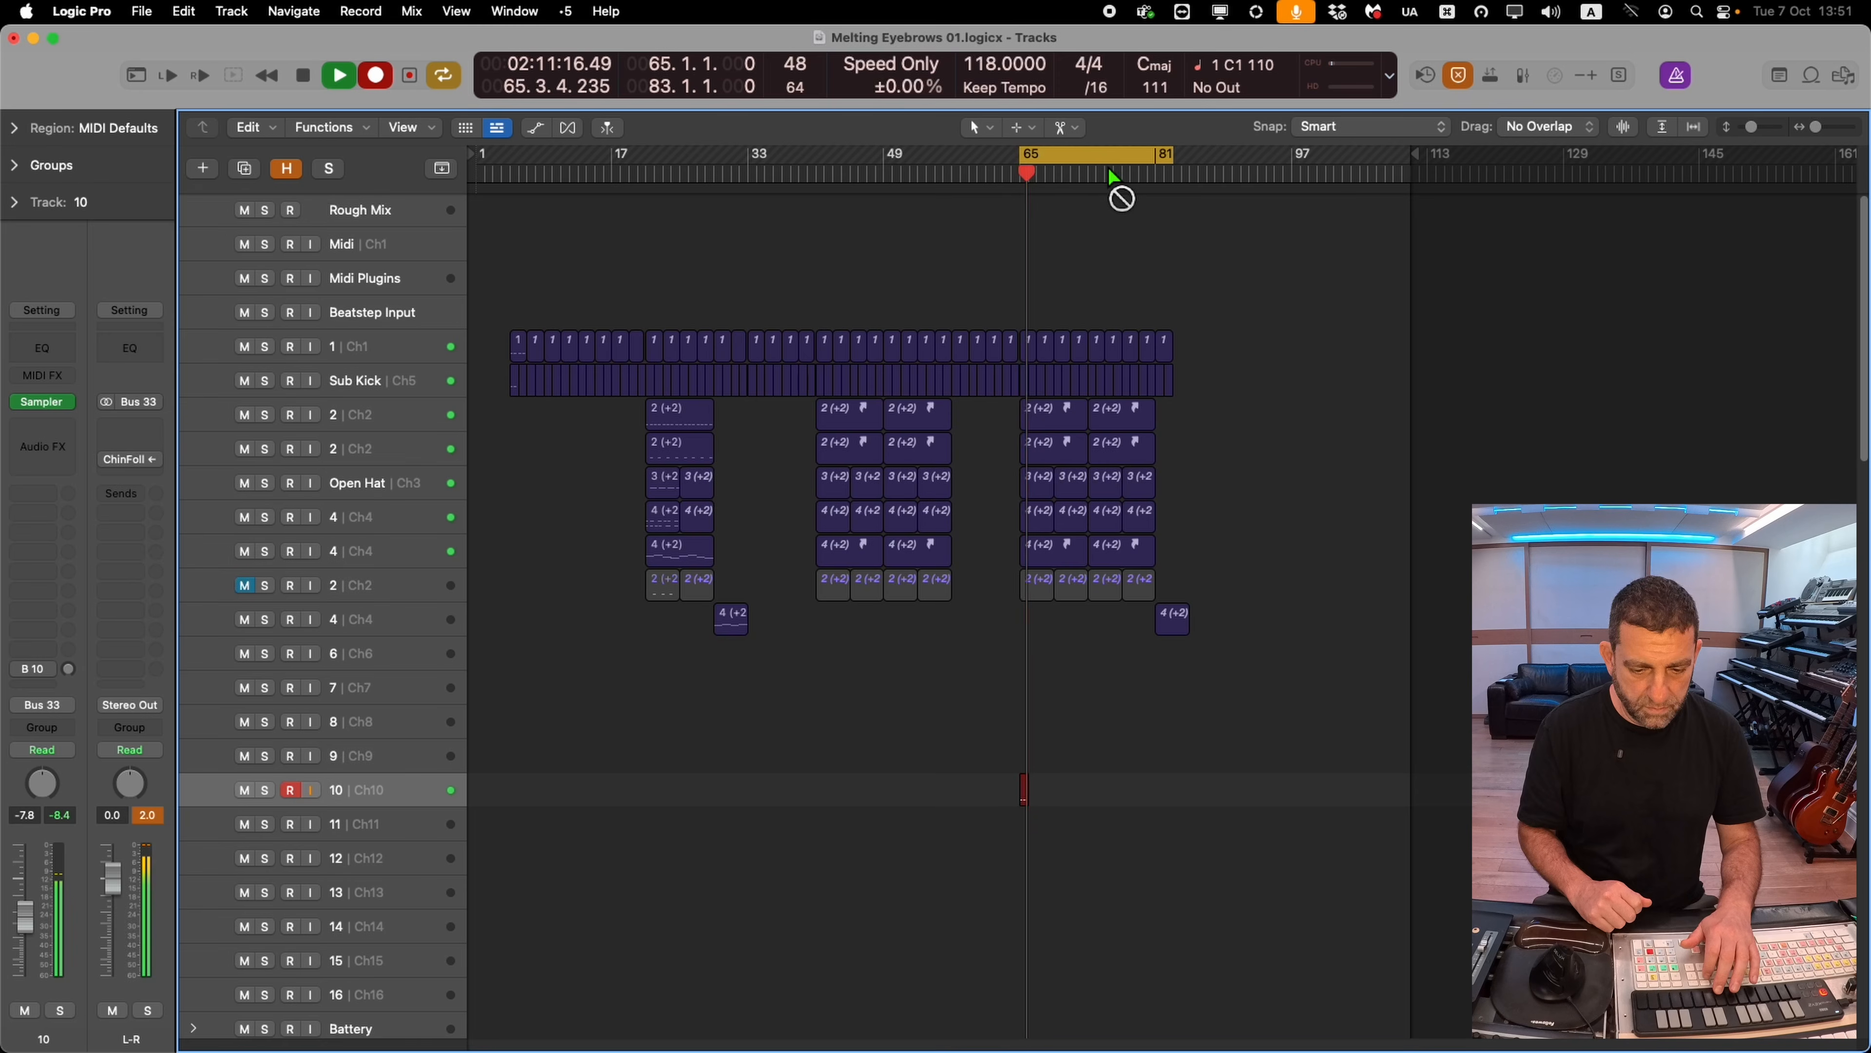
key("r")
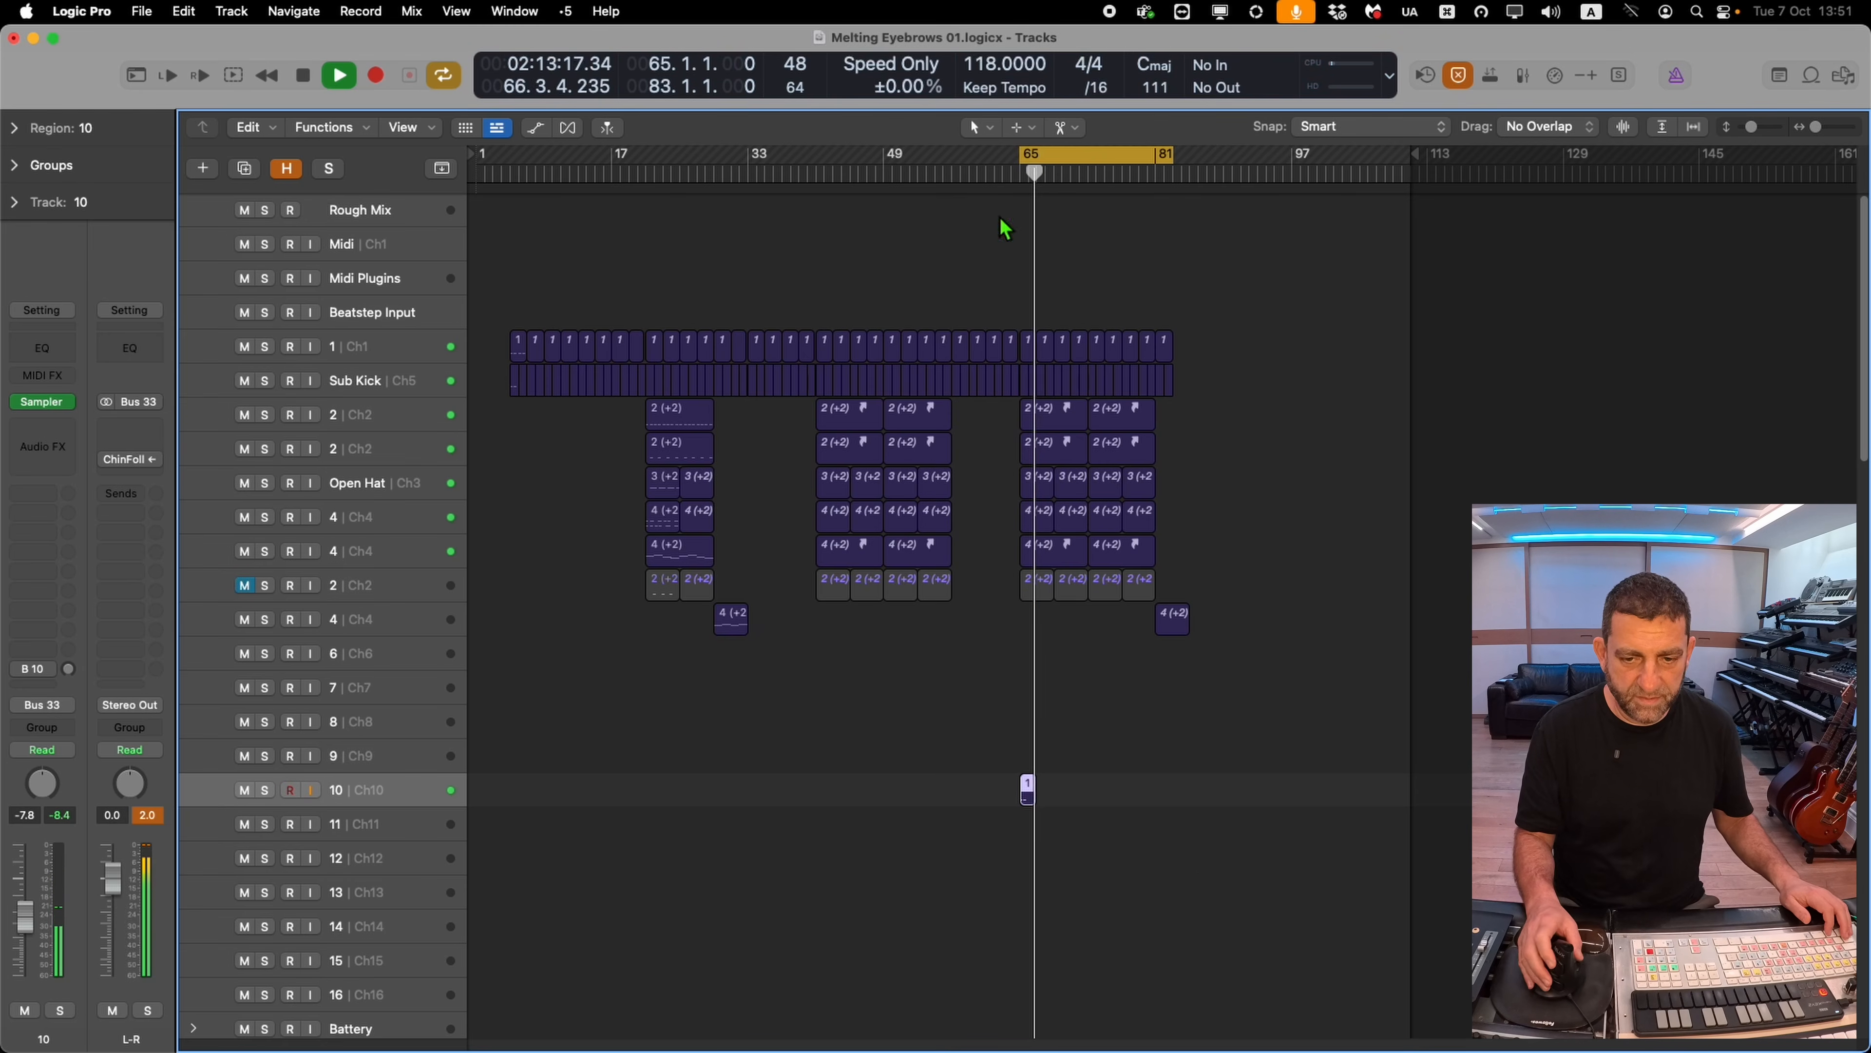
Cut the new track 10 region down to about one bar and repeat it up to about bar 81
left_click_drag(1246, 738, 971, 936)
right_click(782, 426)
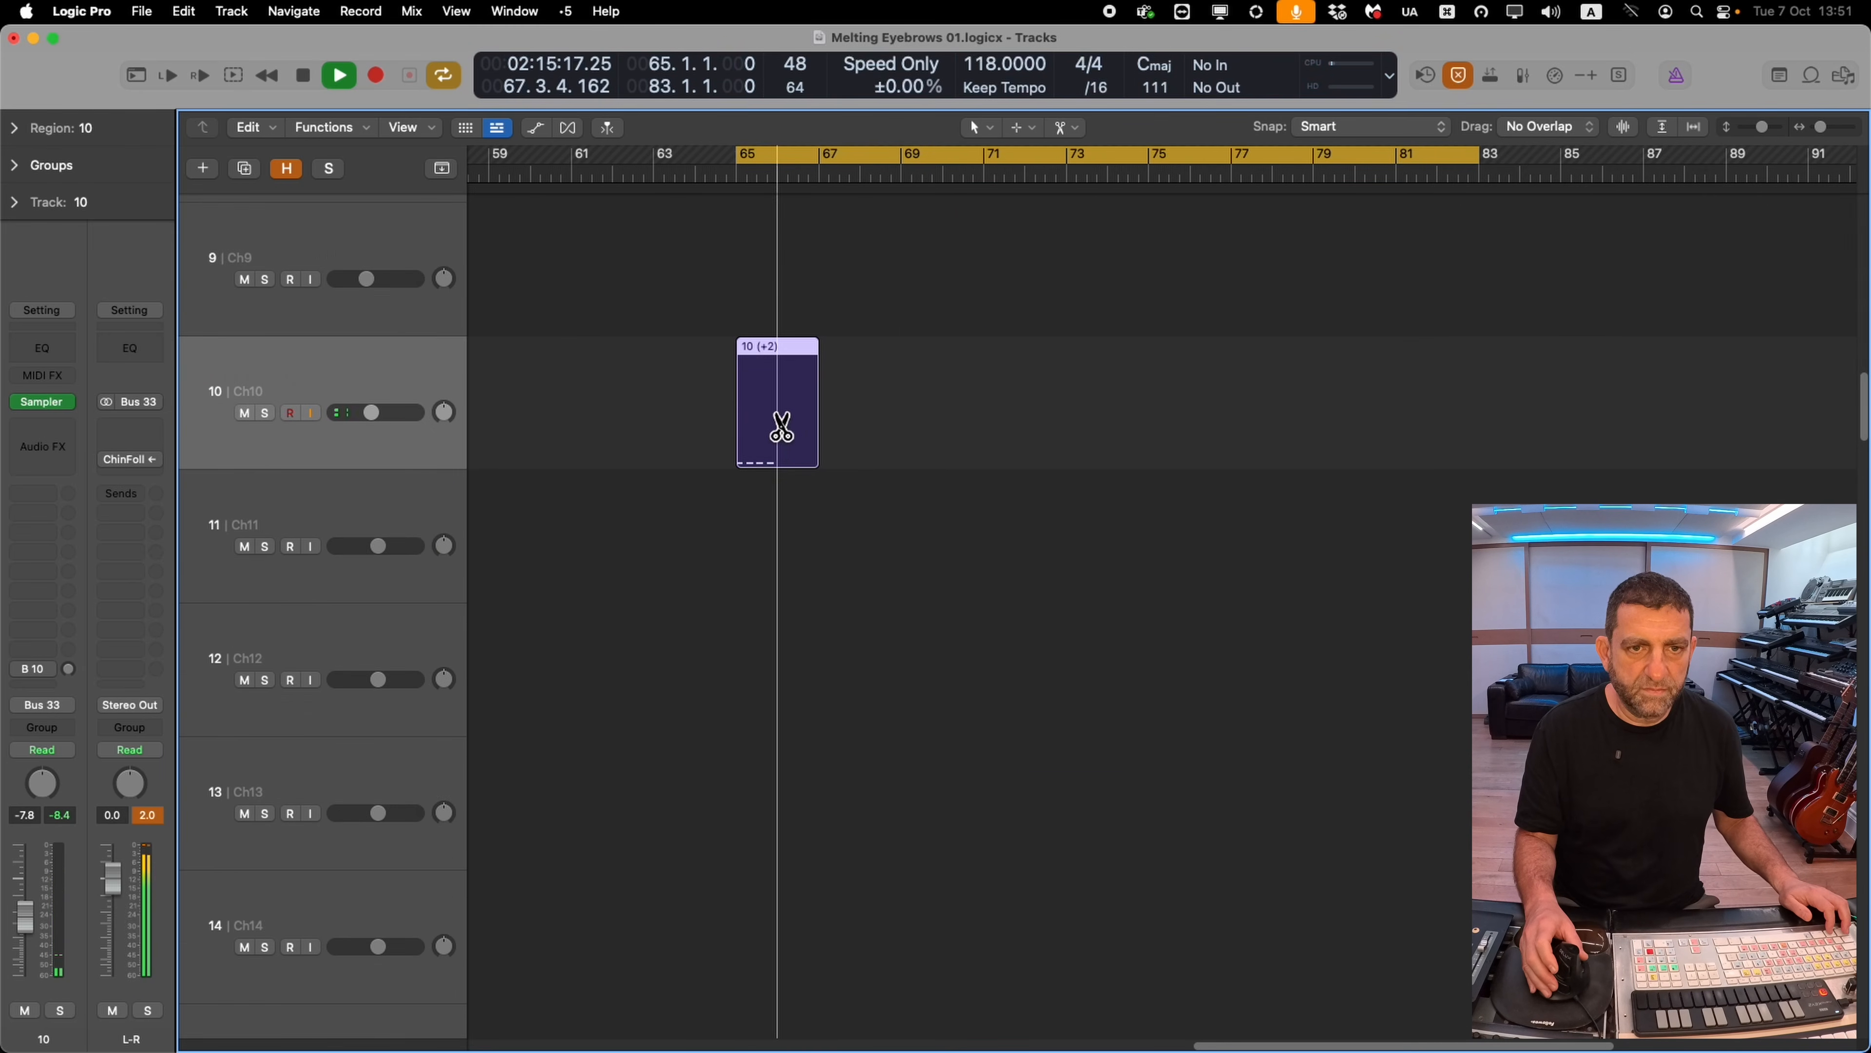
left_click(778, 432)
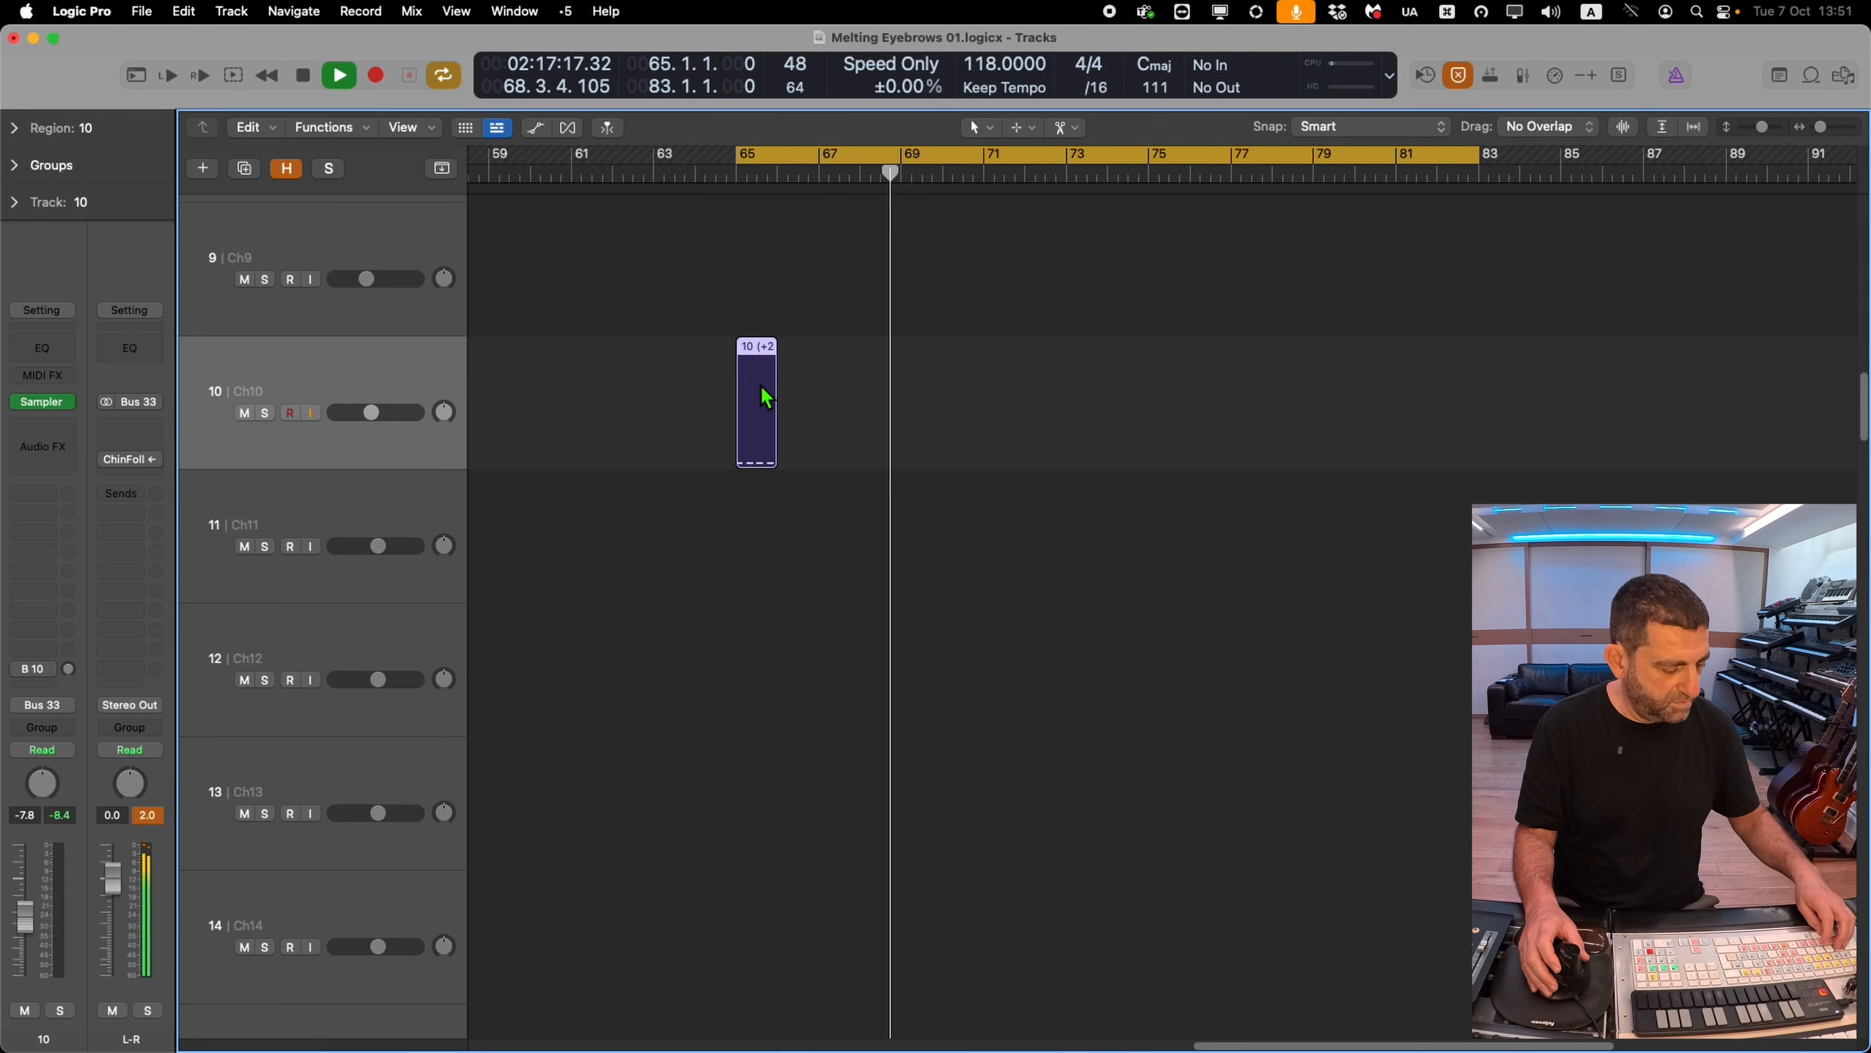
key("super+r")
key("super+r")
key("super+r")
key("super+r")
key("super+r")
key("super+r")
key("super+r")
key("super+r")
key("super+r")
key("super+r")
key("super+r")
key("super+r")
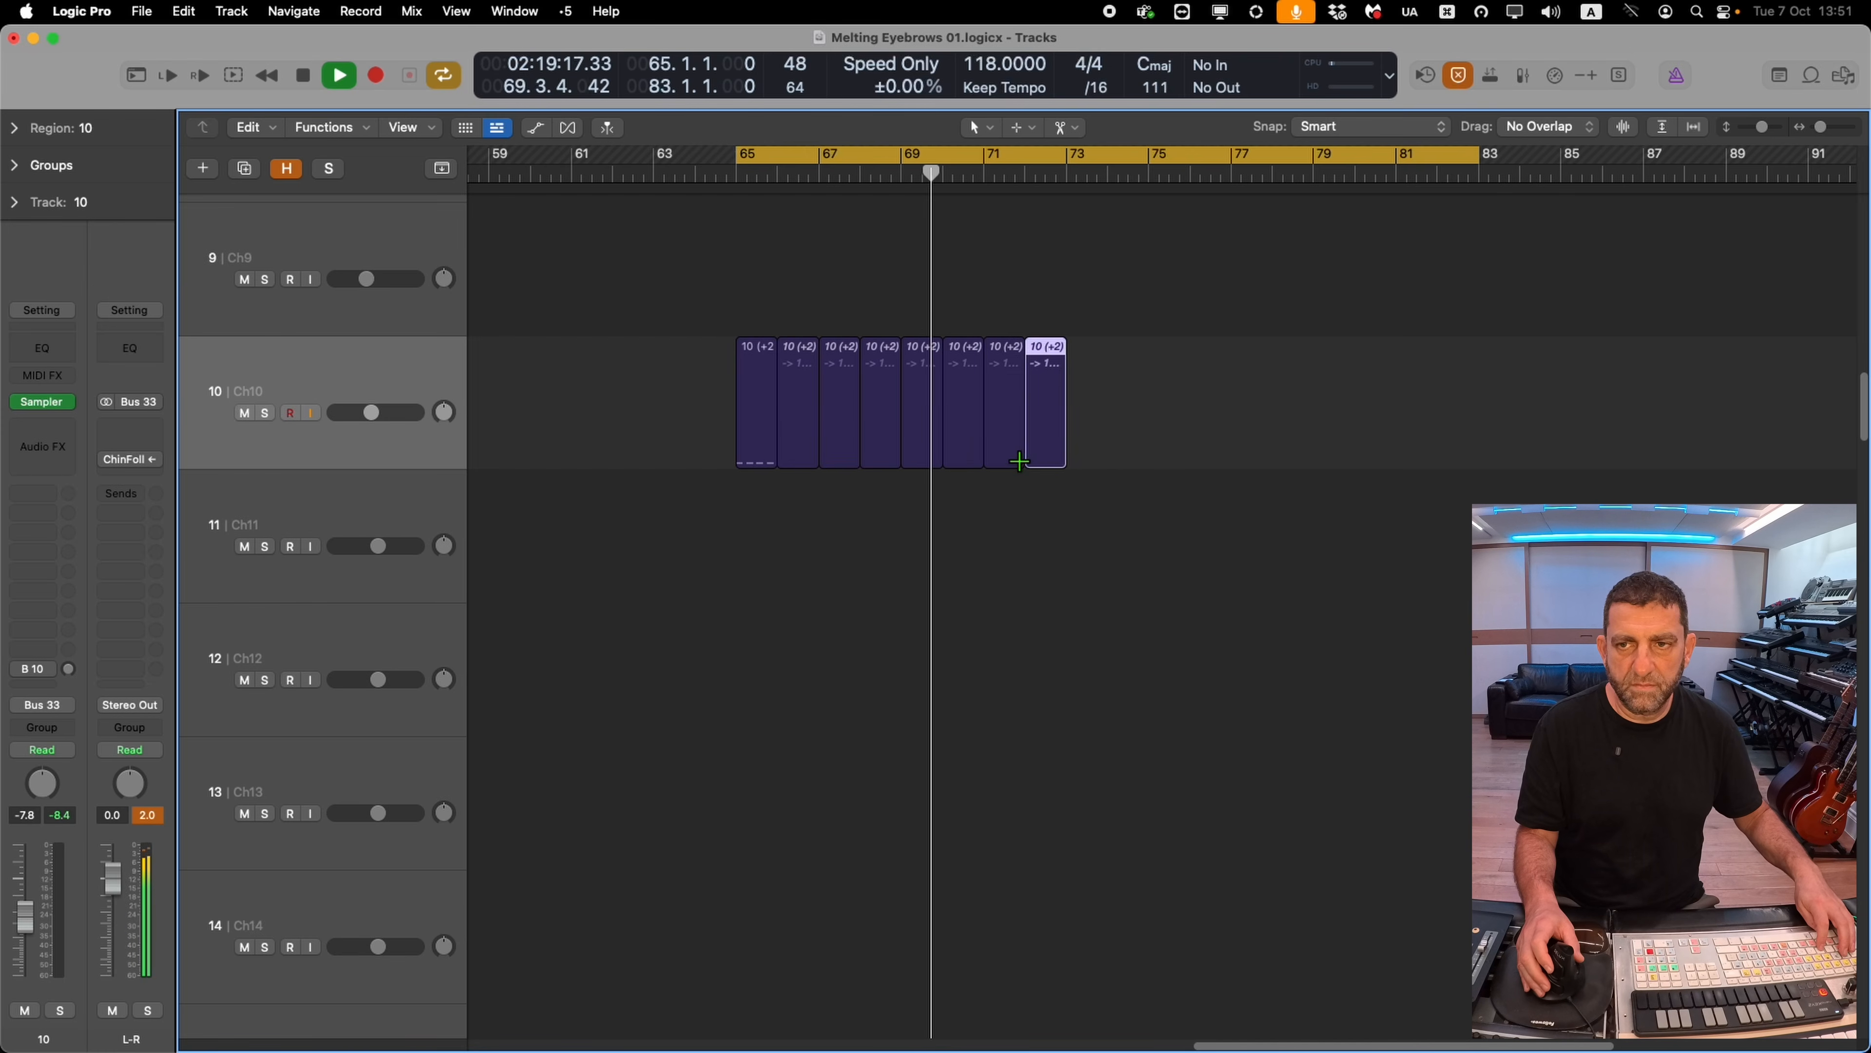
key("super+r")
key("super+r")
key("super+r")
key("super+r")
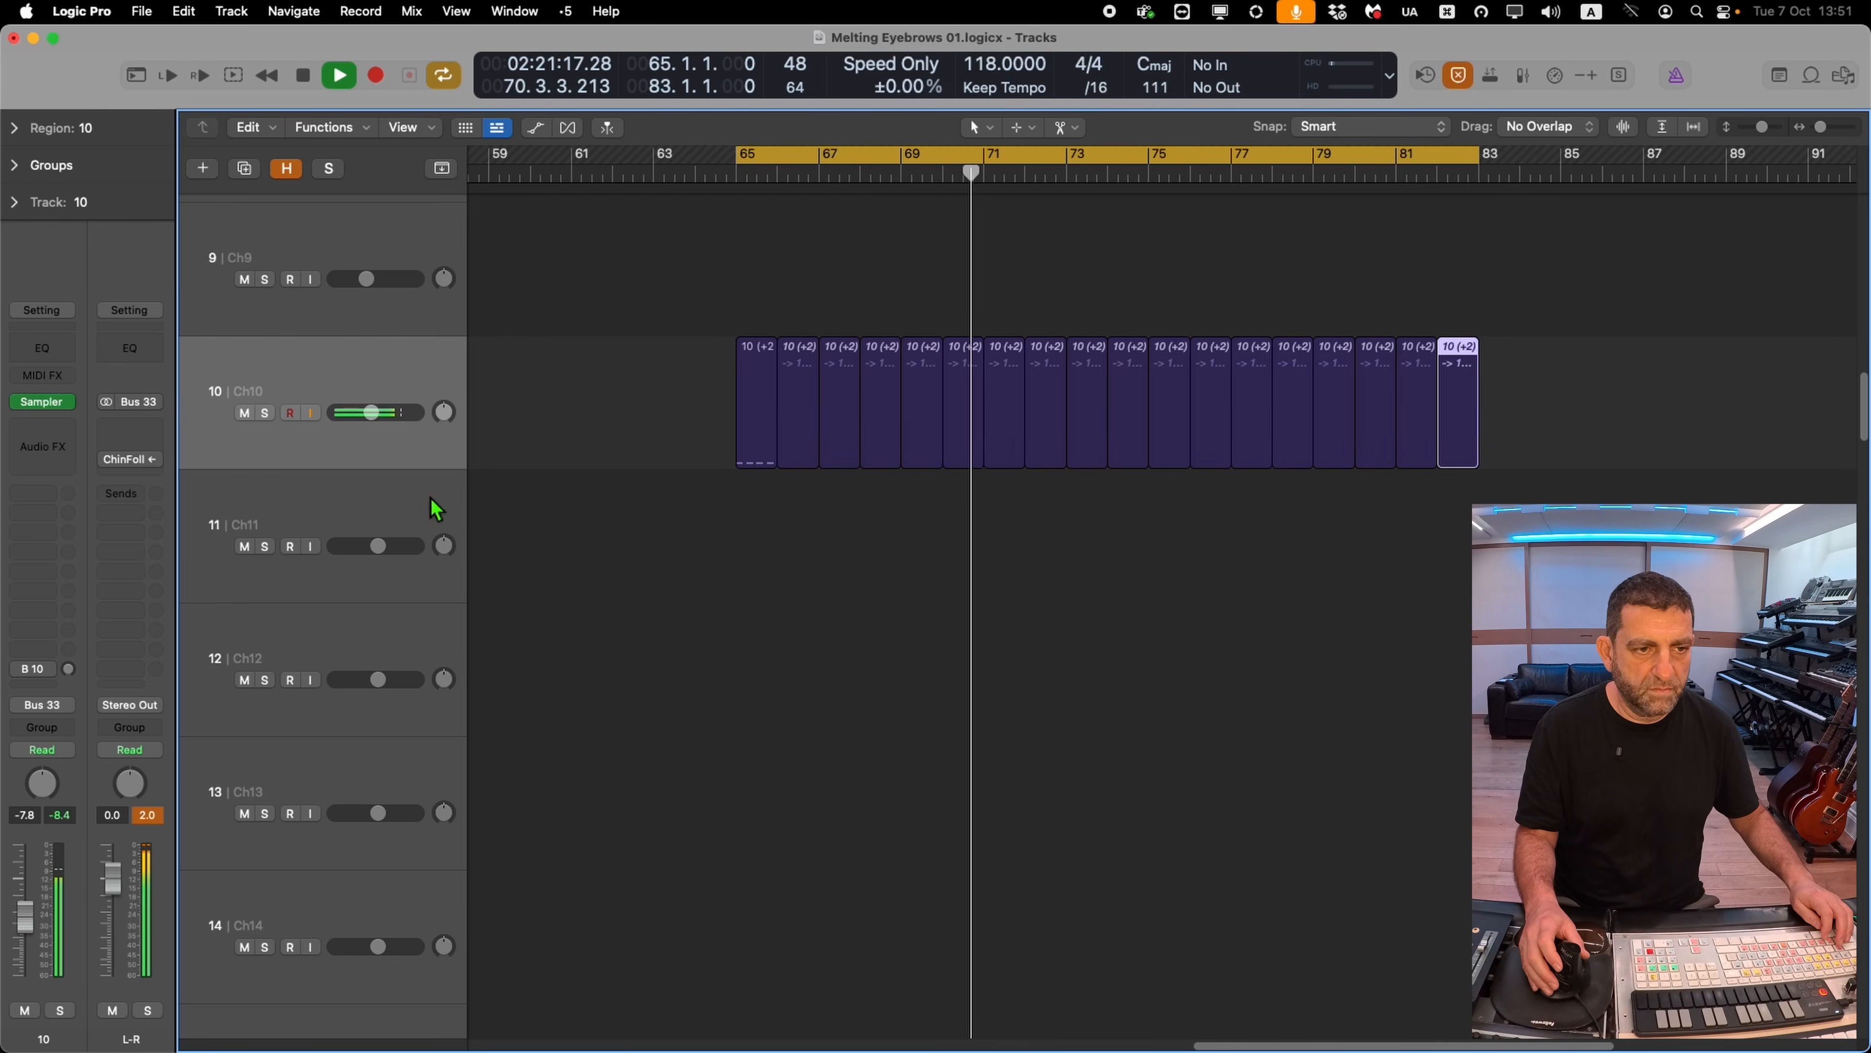
Adjust the volume faders of track 10 and the 02 acc guitar 1 NR track
left_click_drag(392, 425, 380, 426)
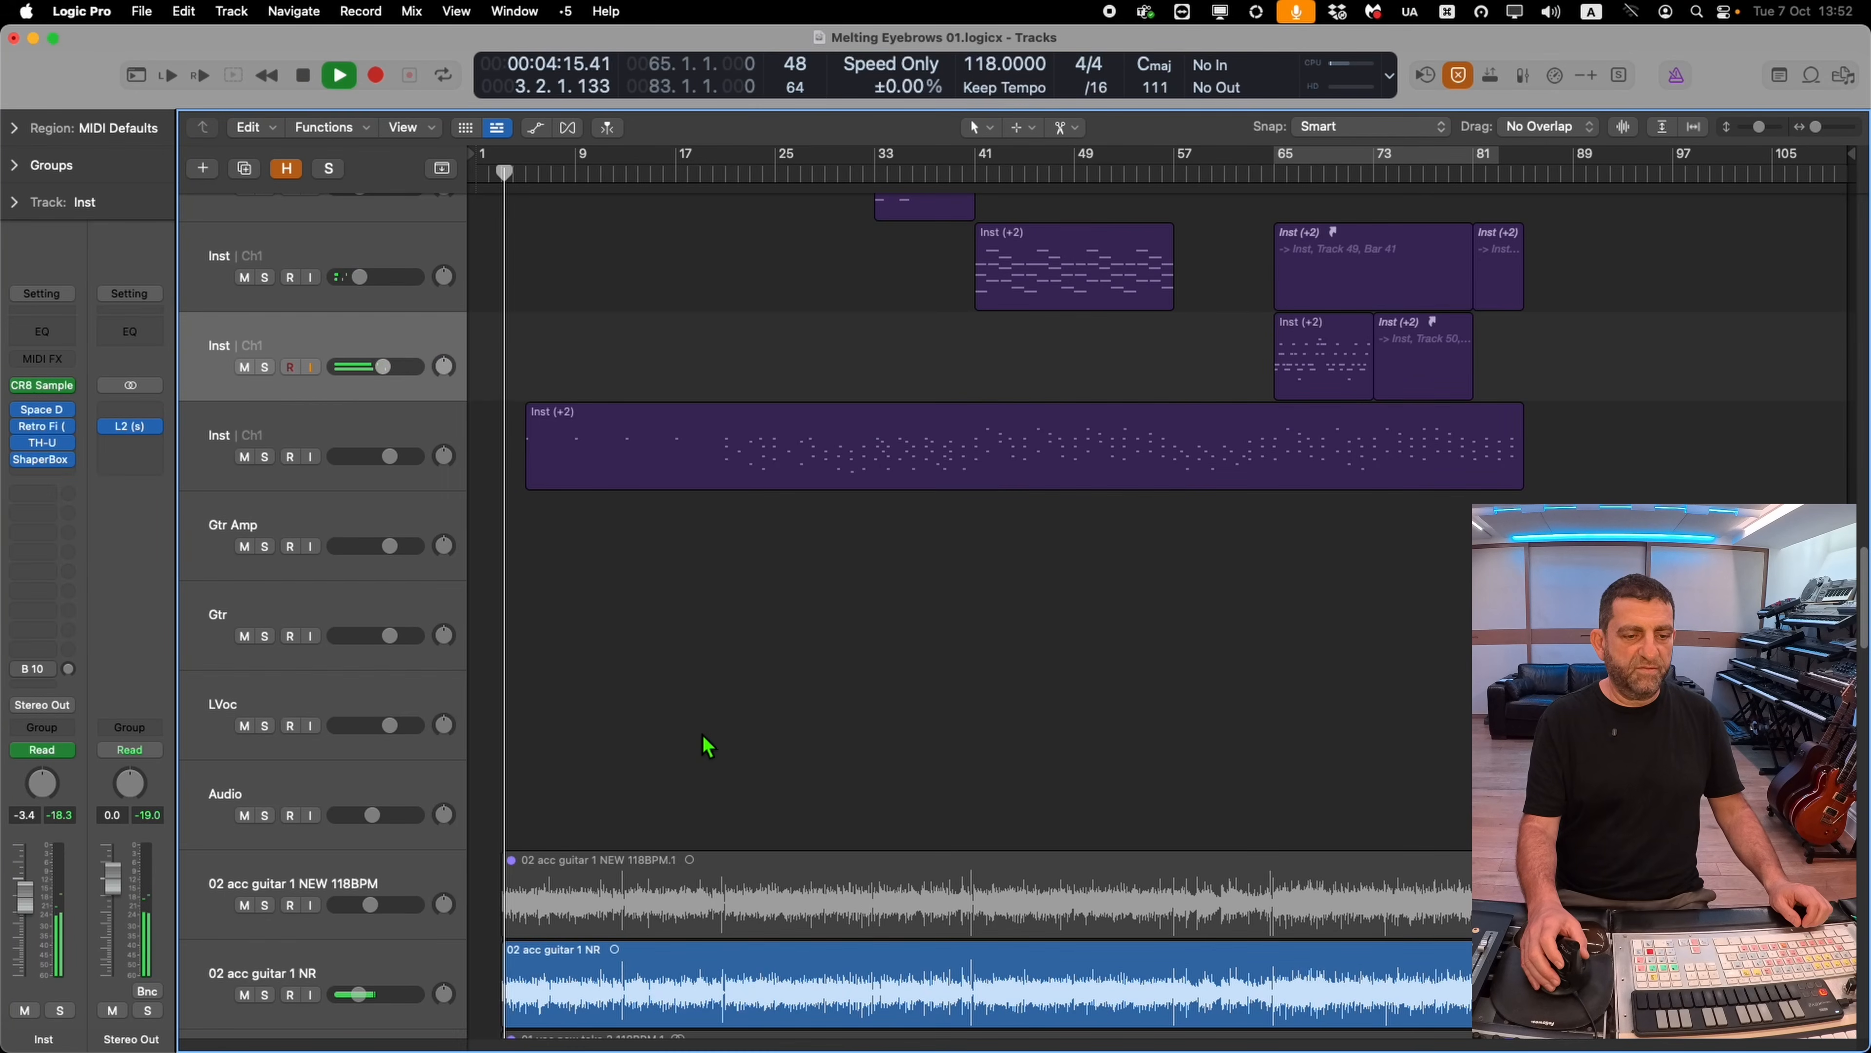
scroll(630, 738, "down", 4)
left_click(409, 664)
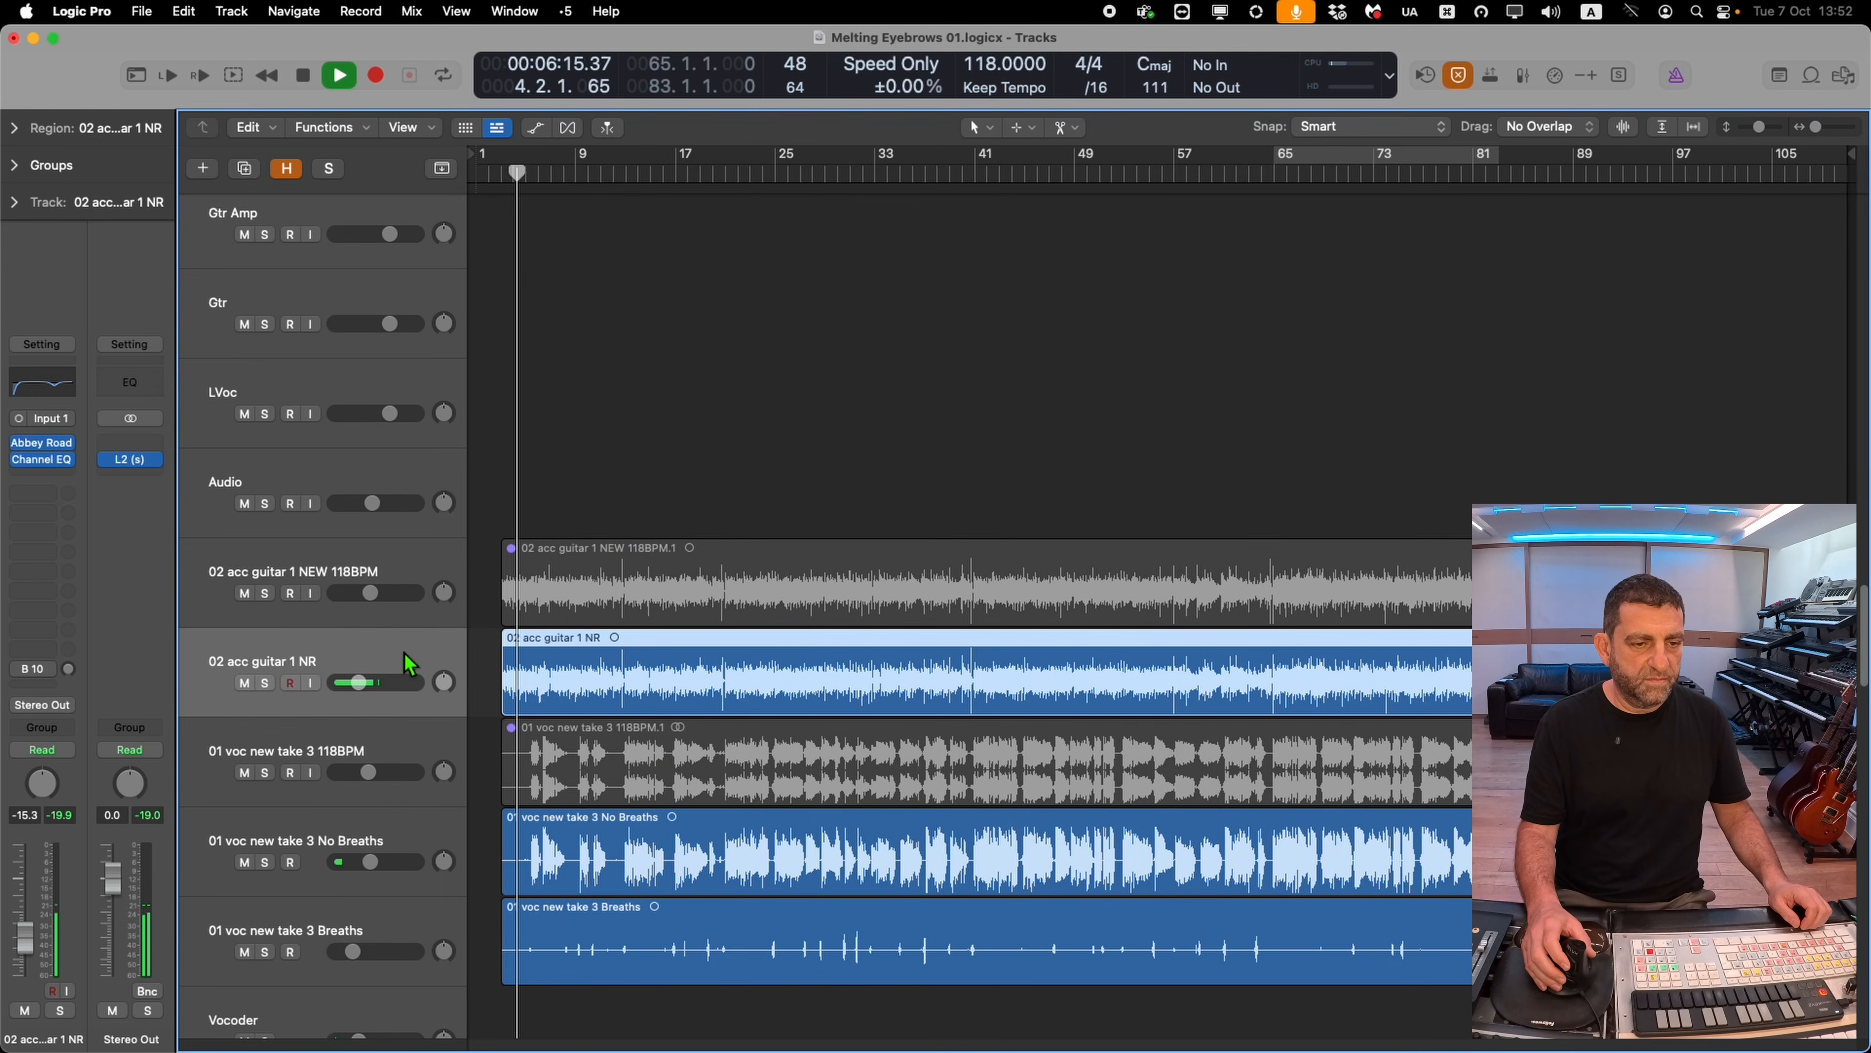
left_click_drag(361, 695, 366, 694)
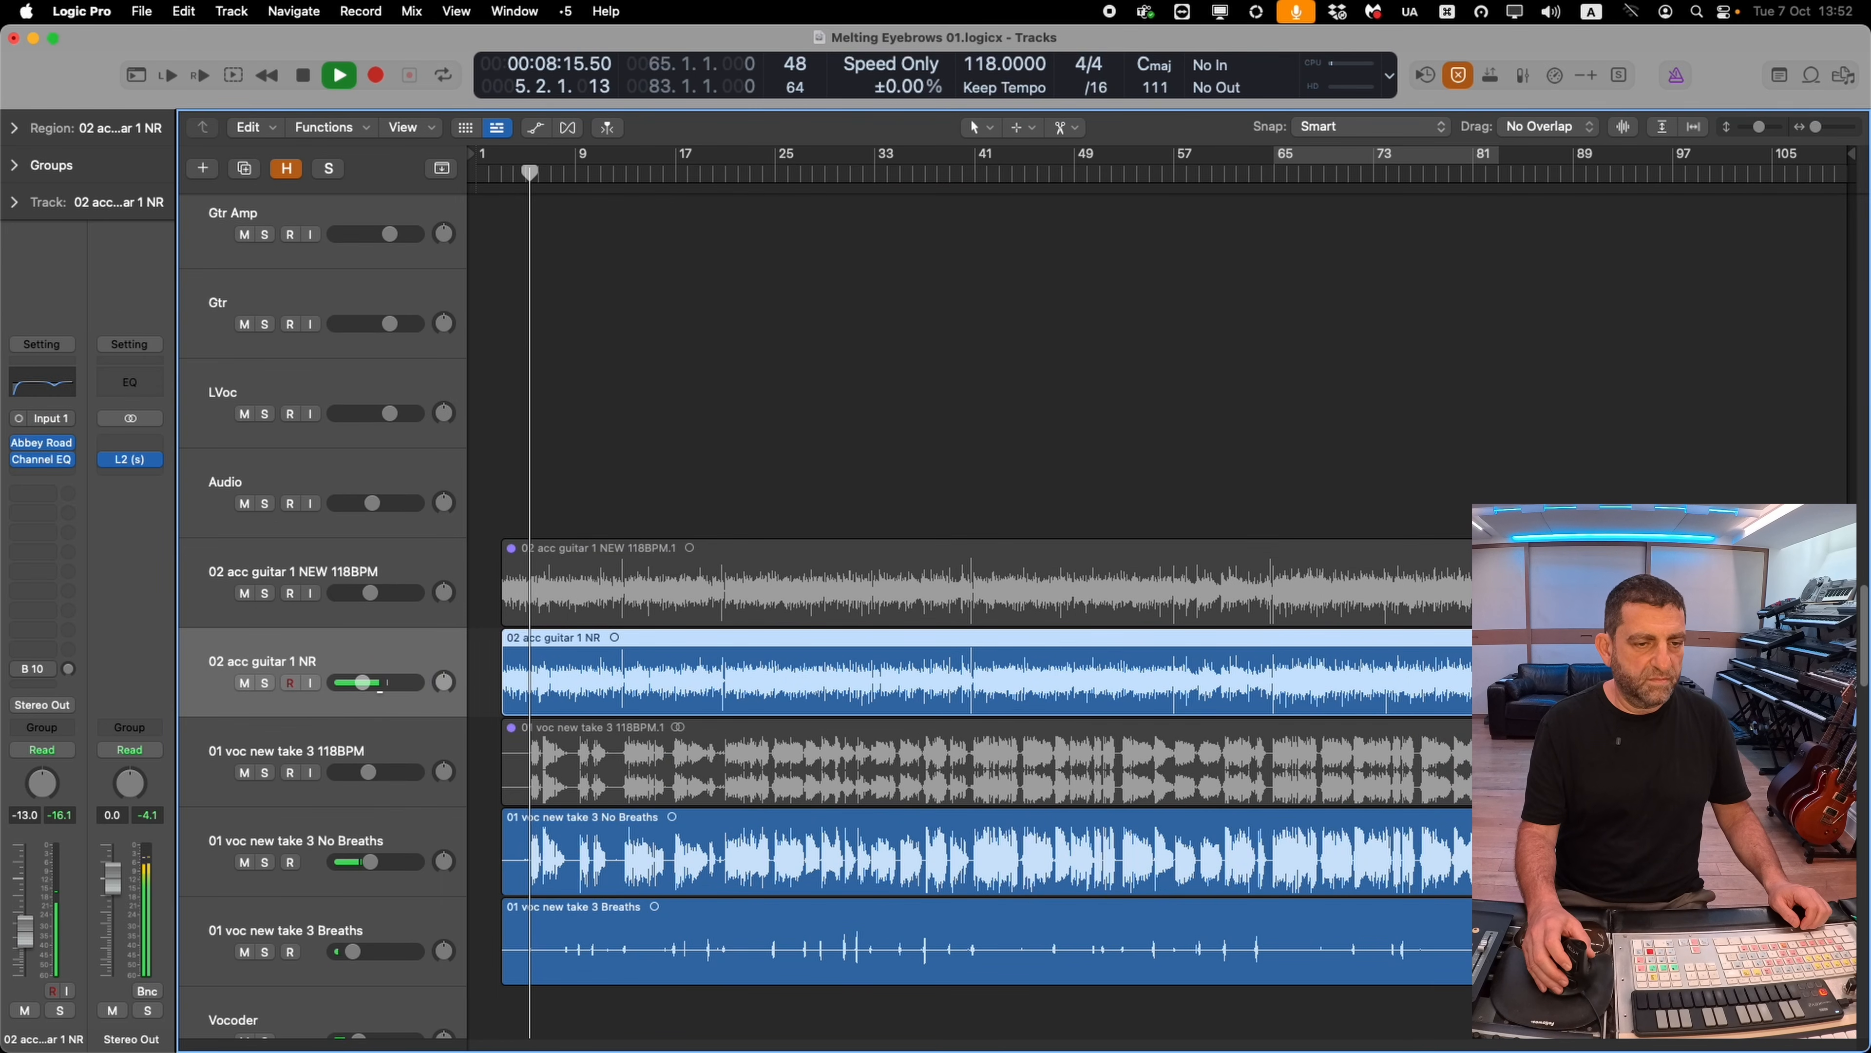
Extend the 02 acc guitar 1 NR region's start earlier toward bar 1 and adjust the No Breaths vocal level
left_click_drag(664, 508, 435, 933)
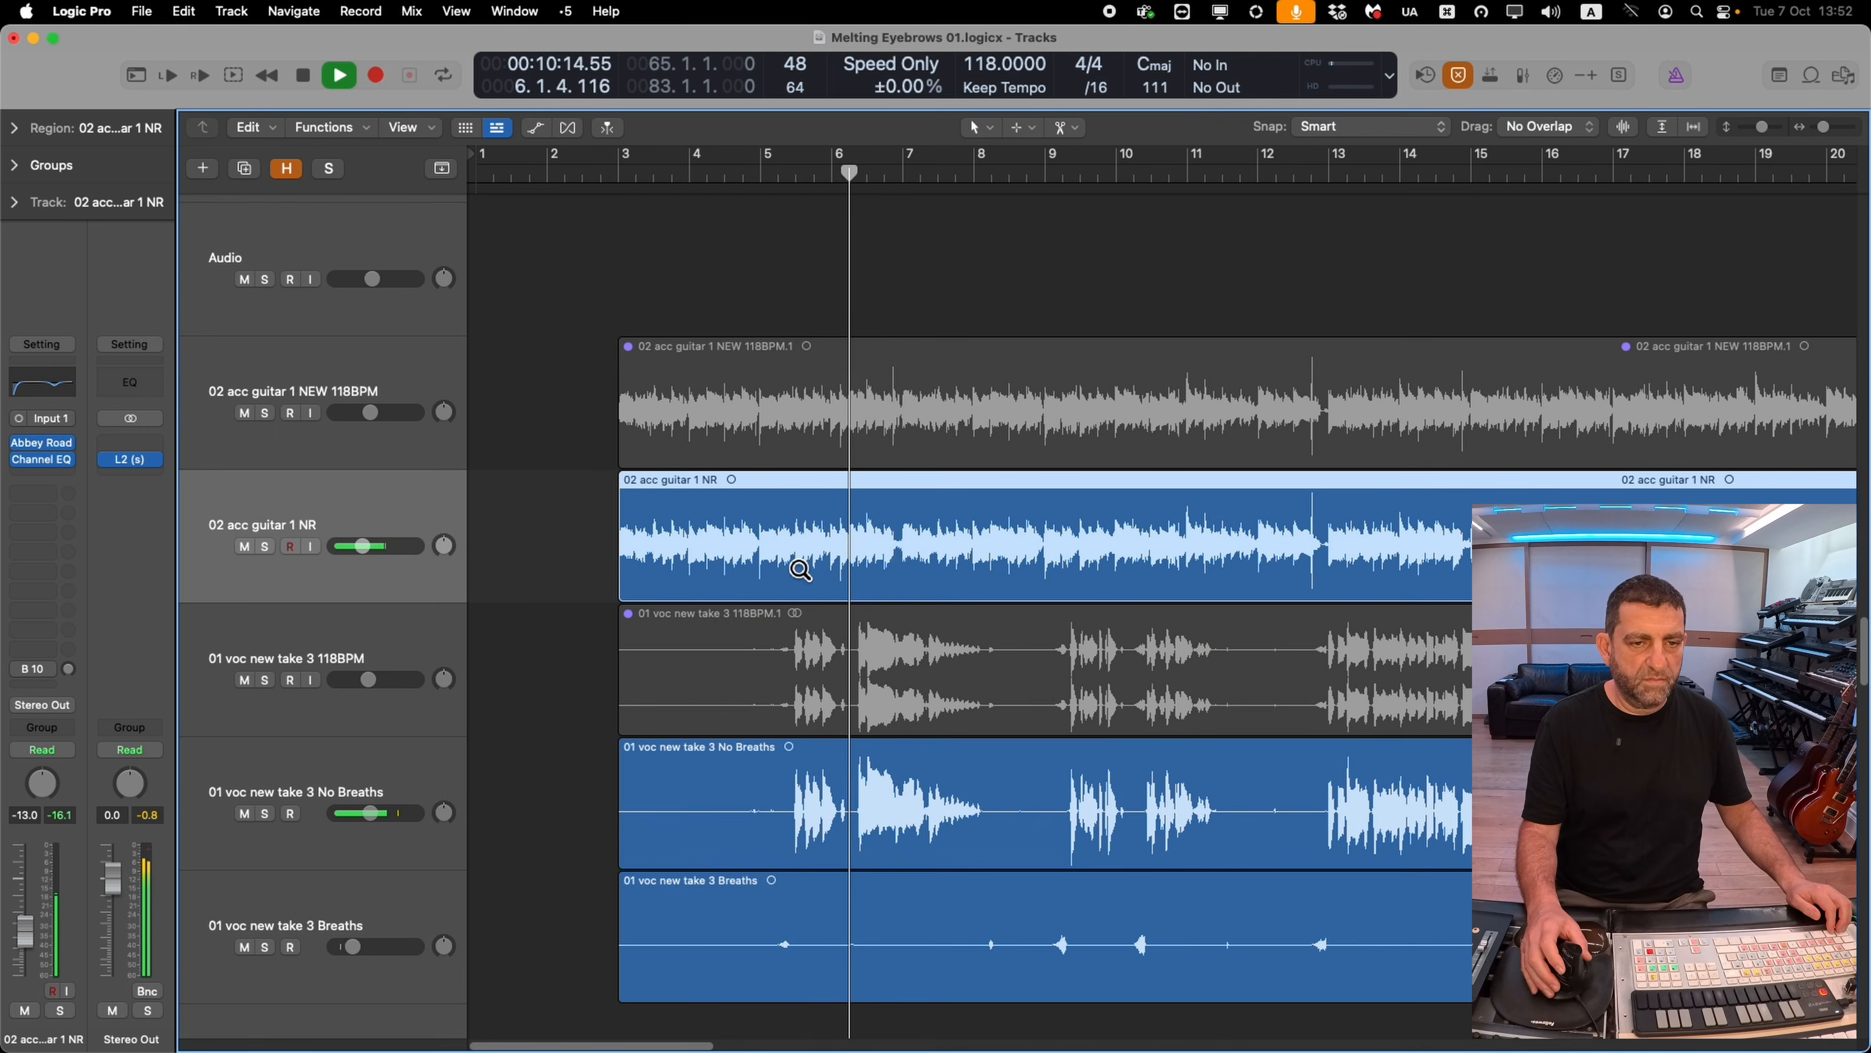
left_click_drag(623, 542, 572, 568)
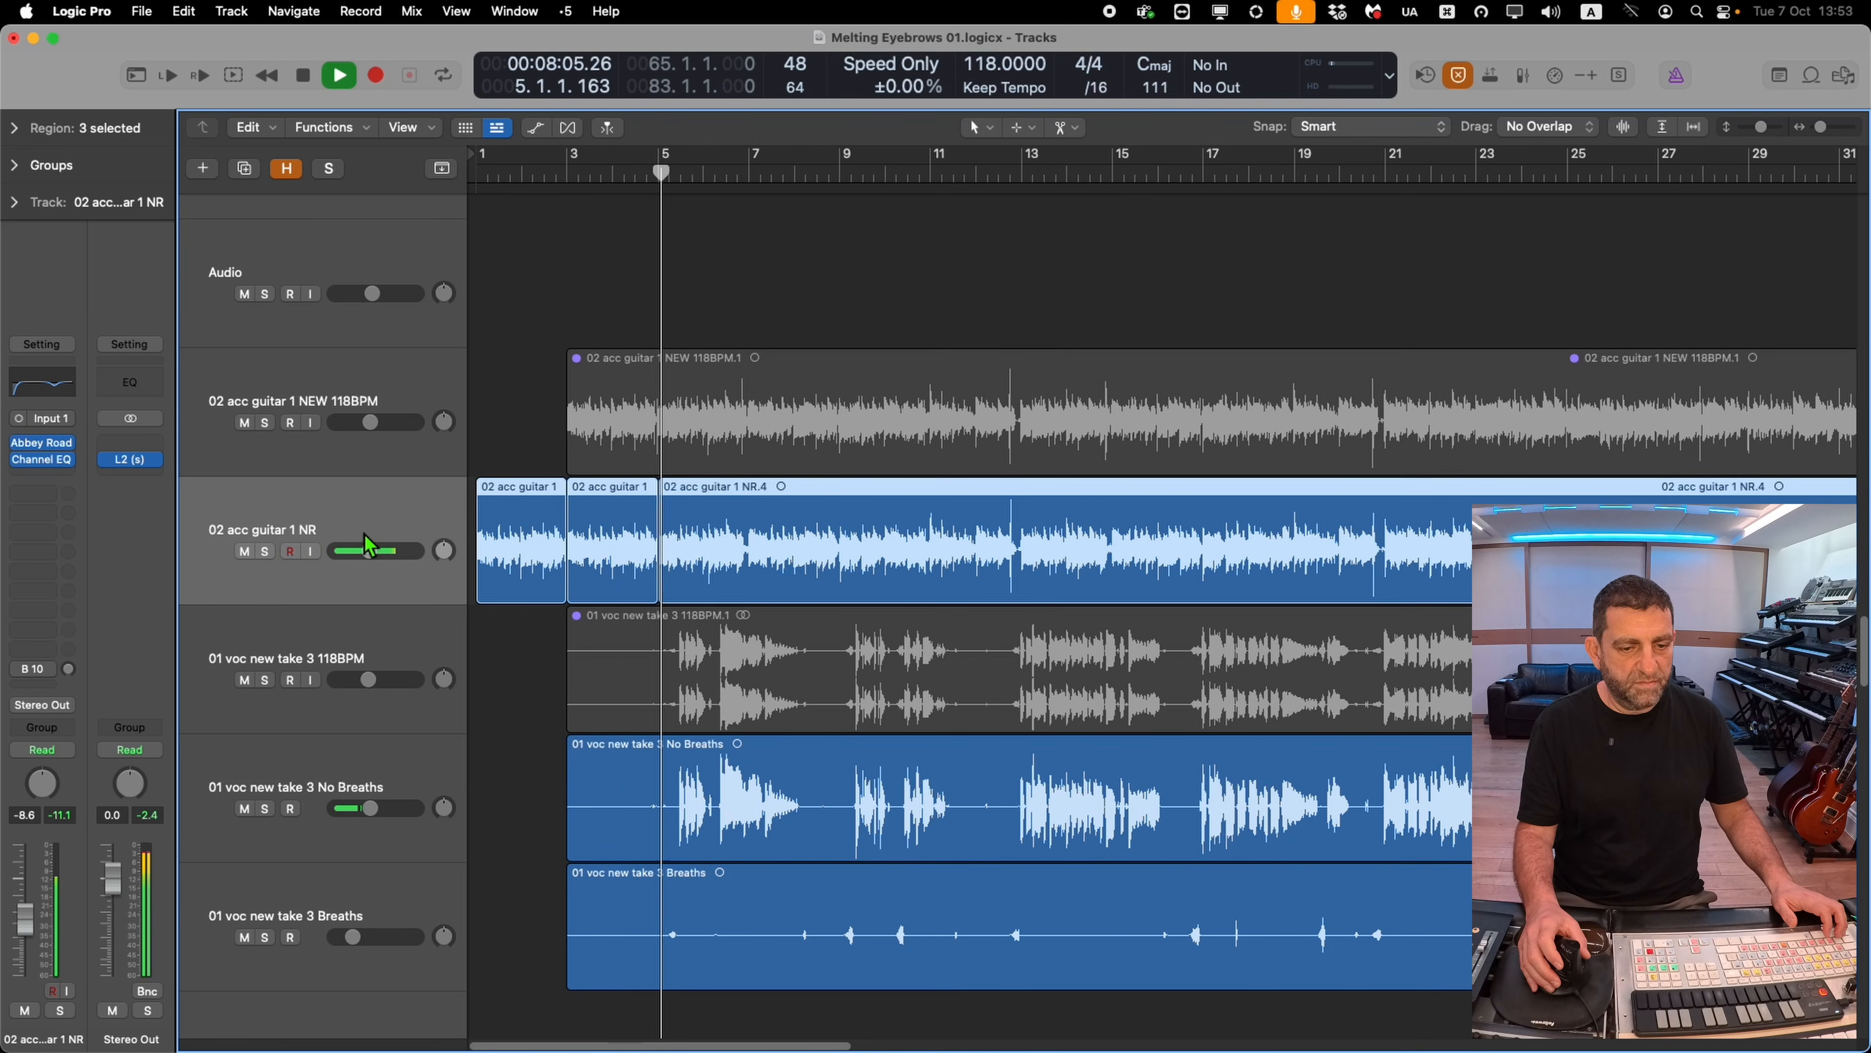
left_click(372, 774)
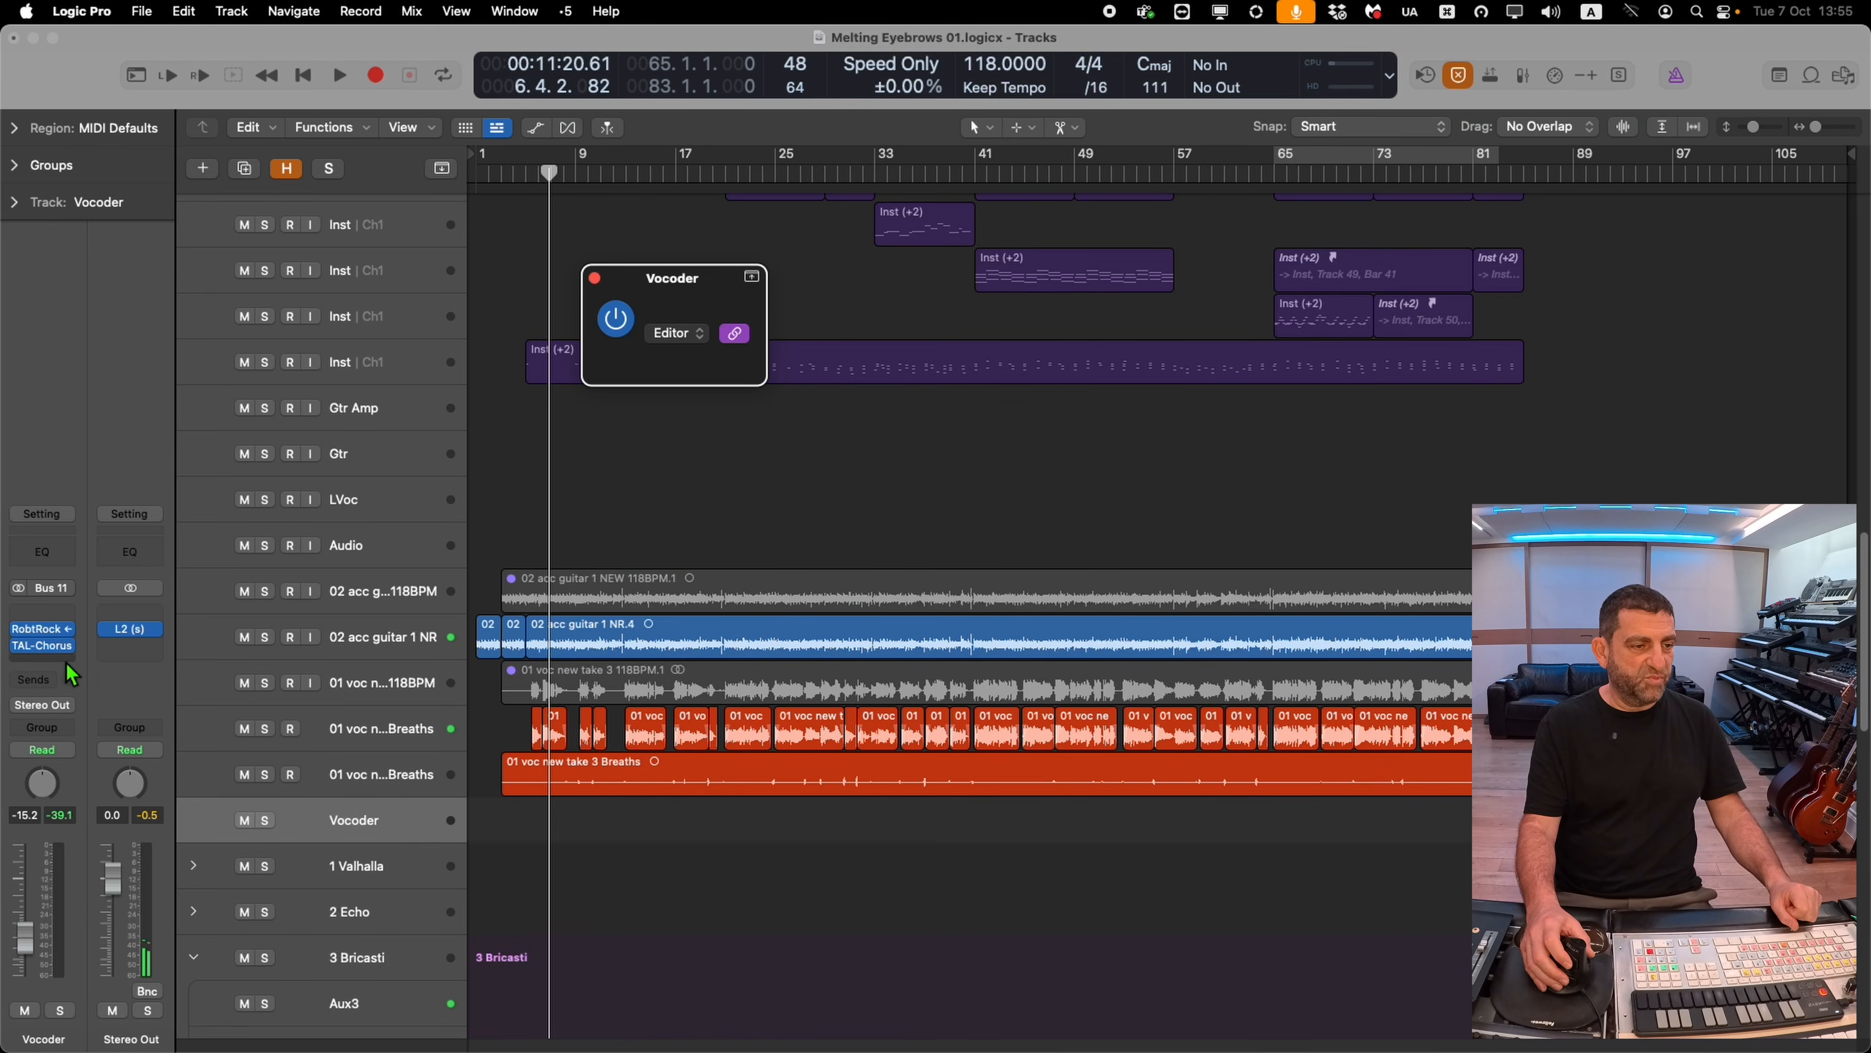
Insert MaxxVolume (s) below TAL-Chorus on the Vocoder track and start playback
left_click(66, 665)
mouse_move(110, 540)
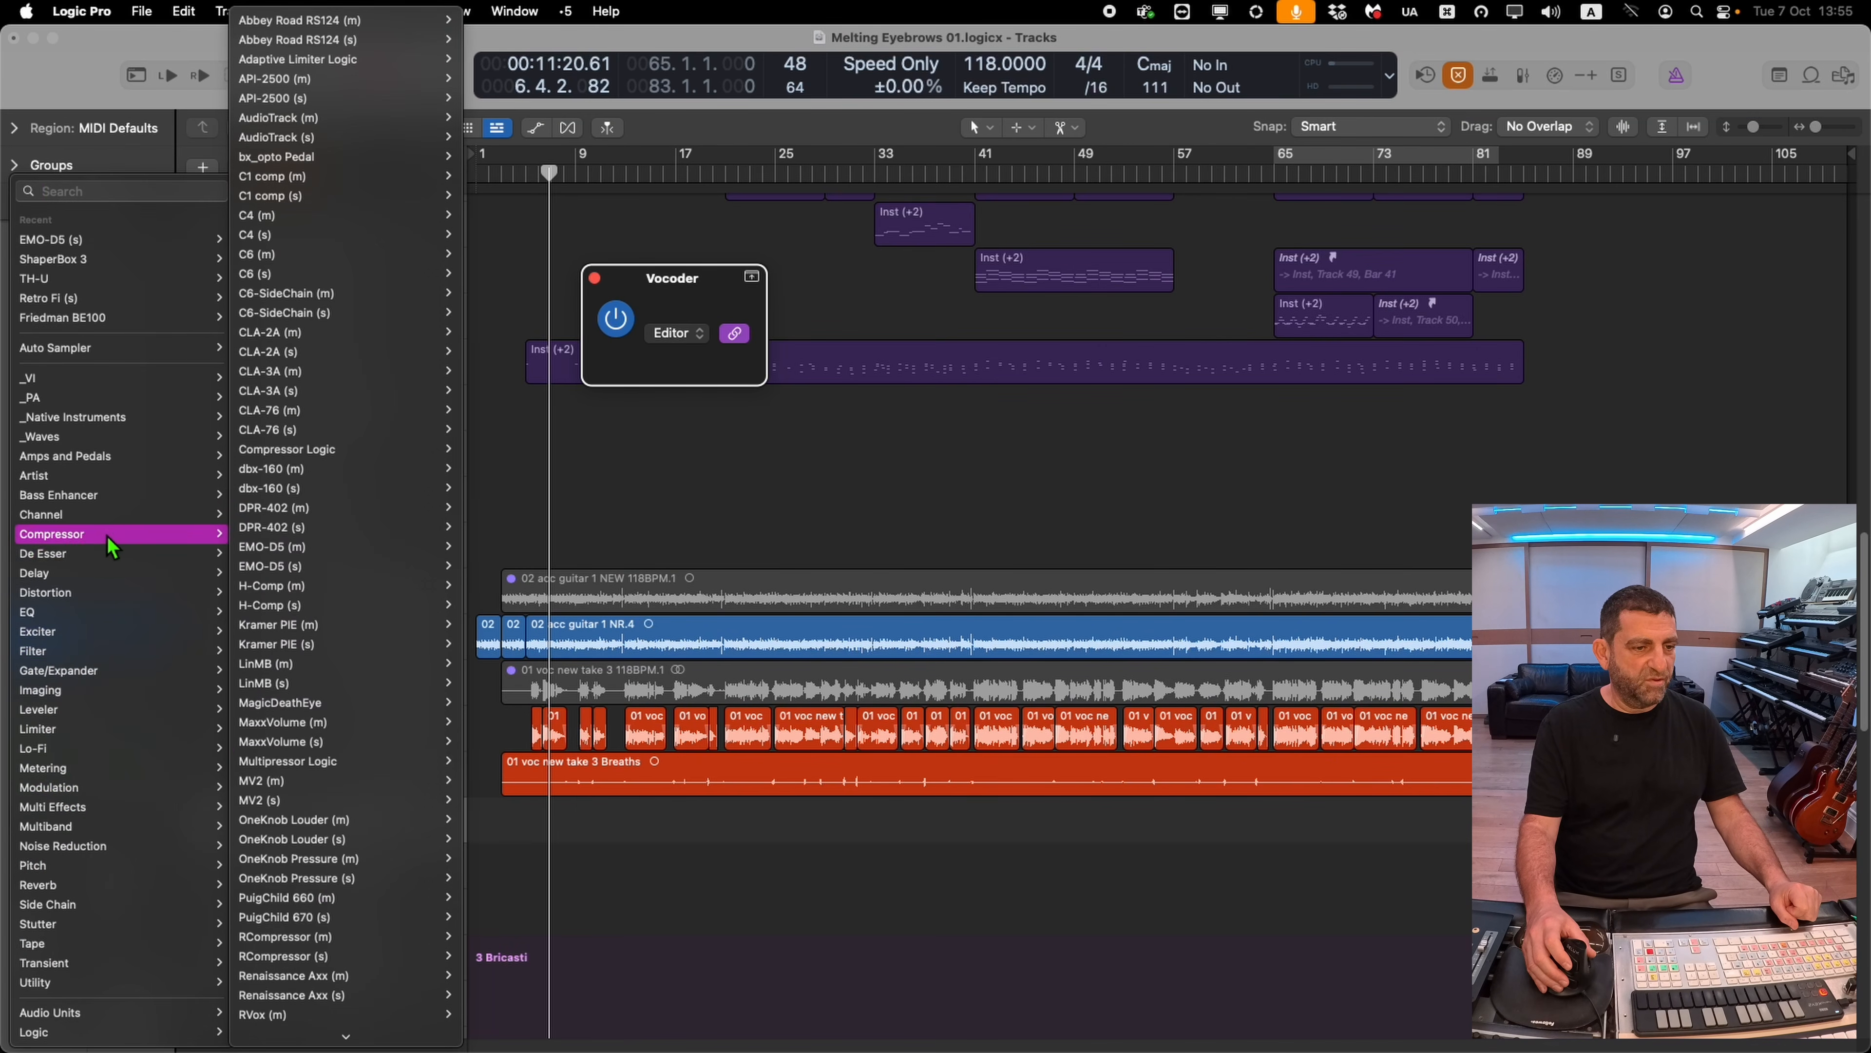
left_click(332, 740)
key("space")
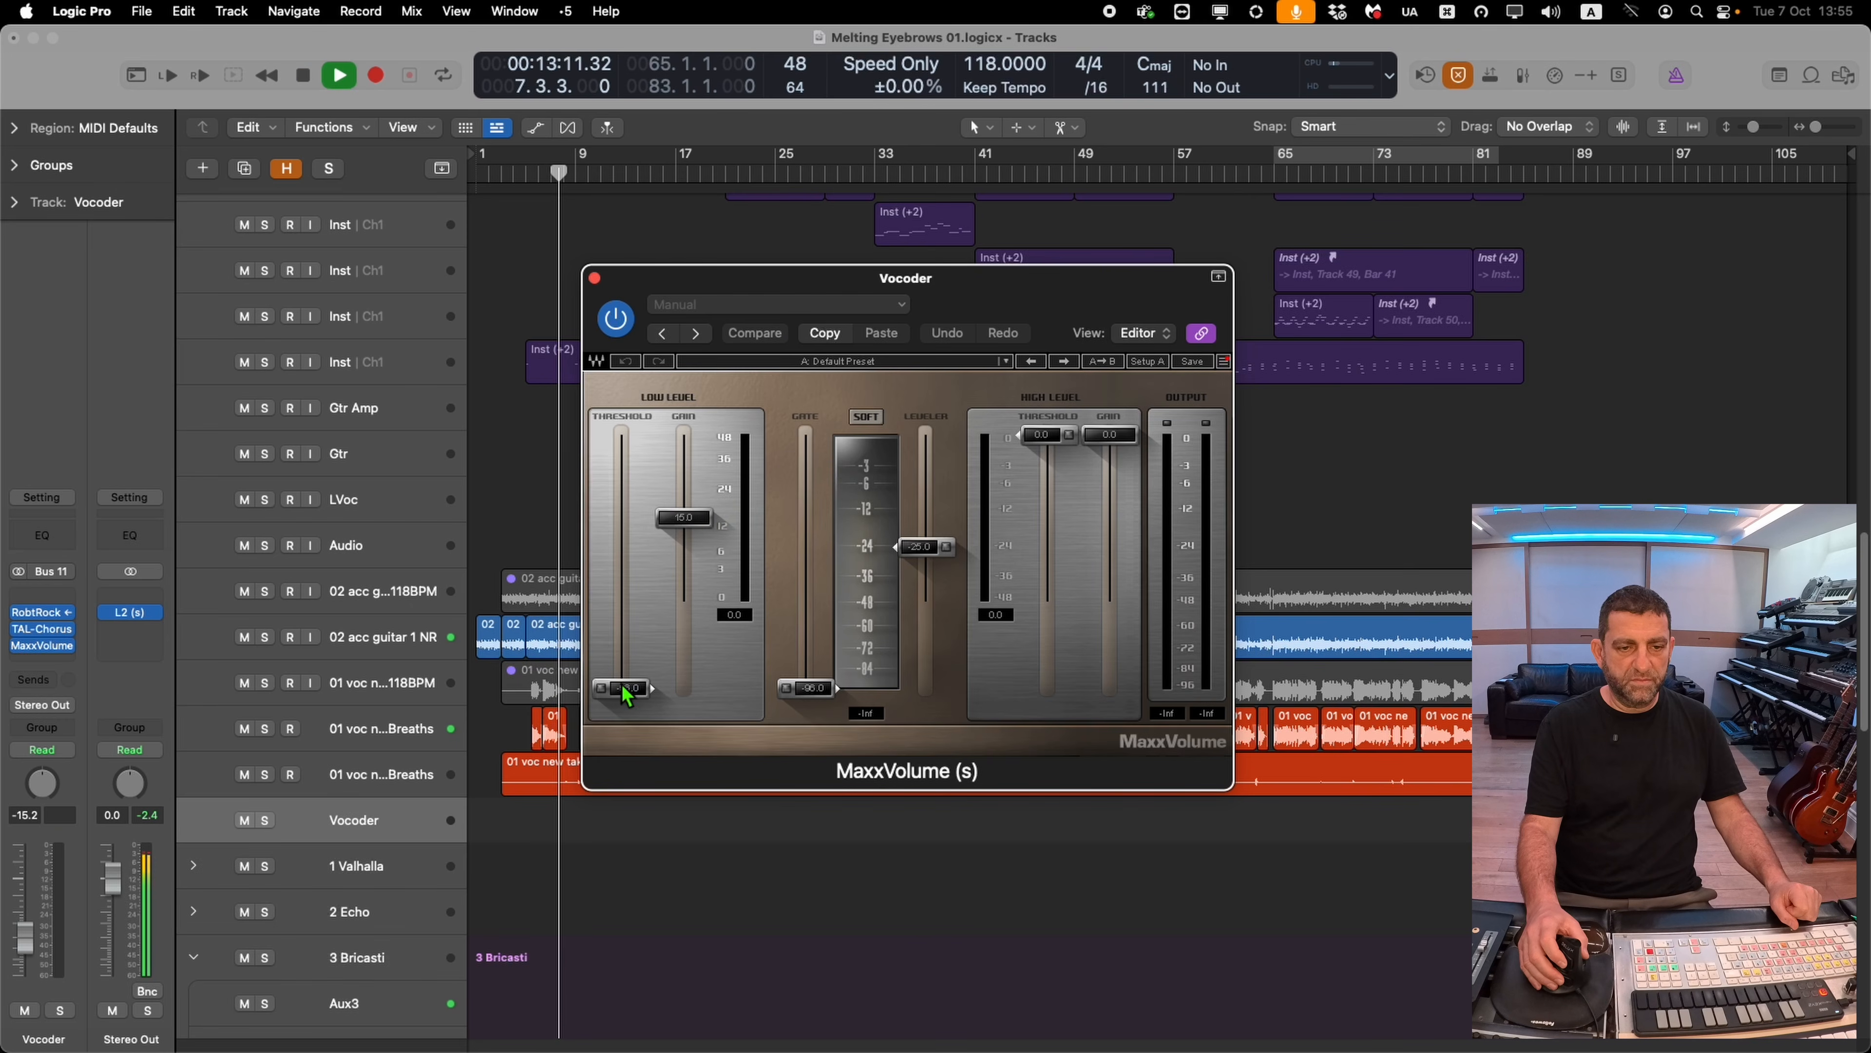
Lower MaxxVolume's low-level and high-level thresholds on the Vocoder track
left_click_drag(623, 688, 619, 677)
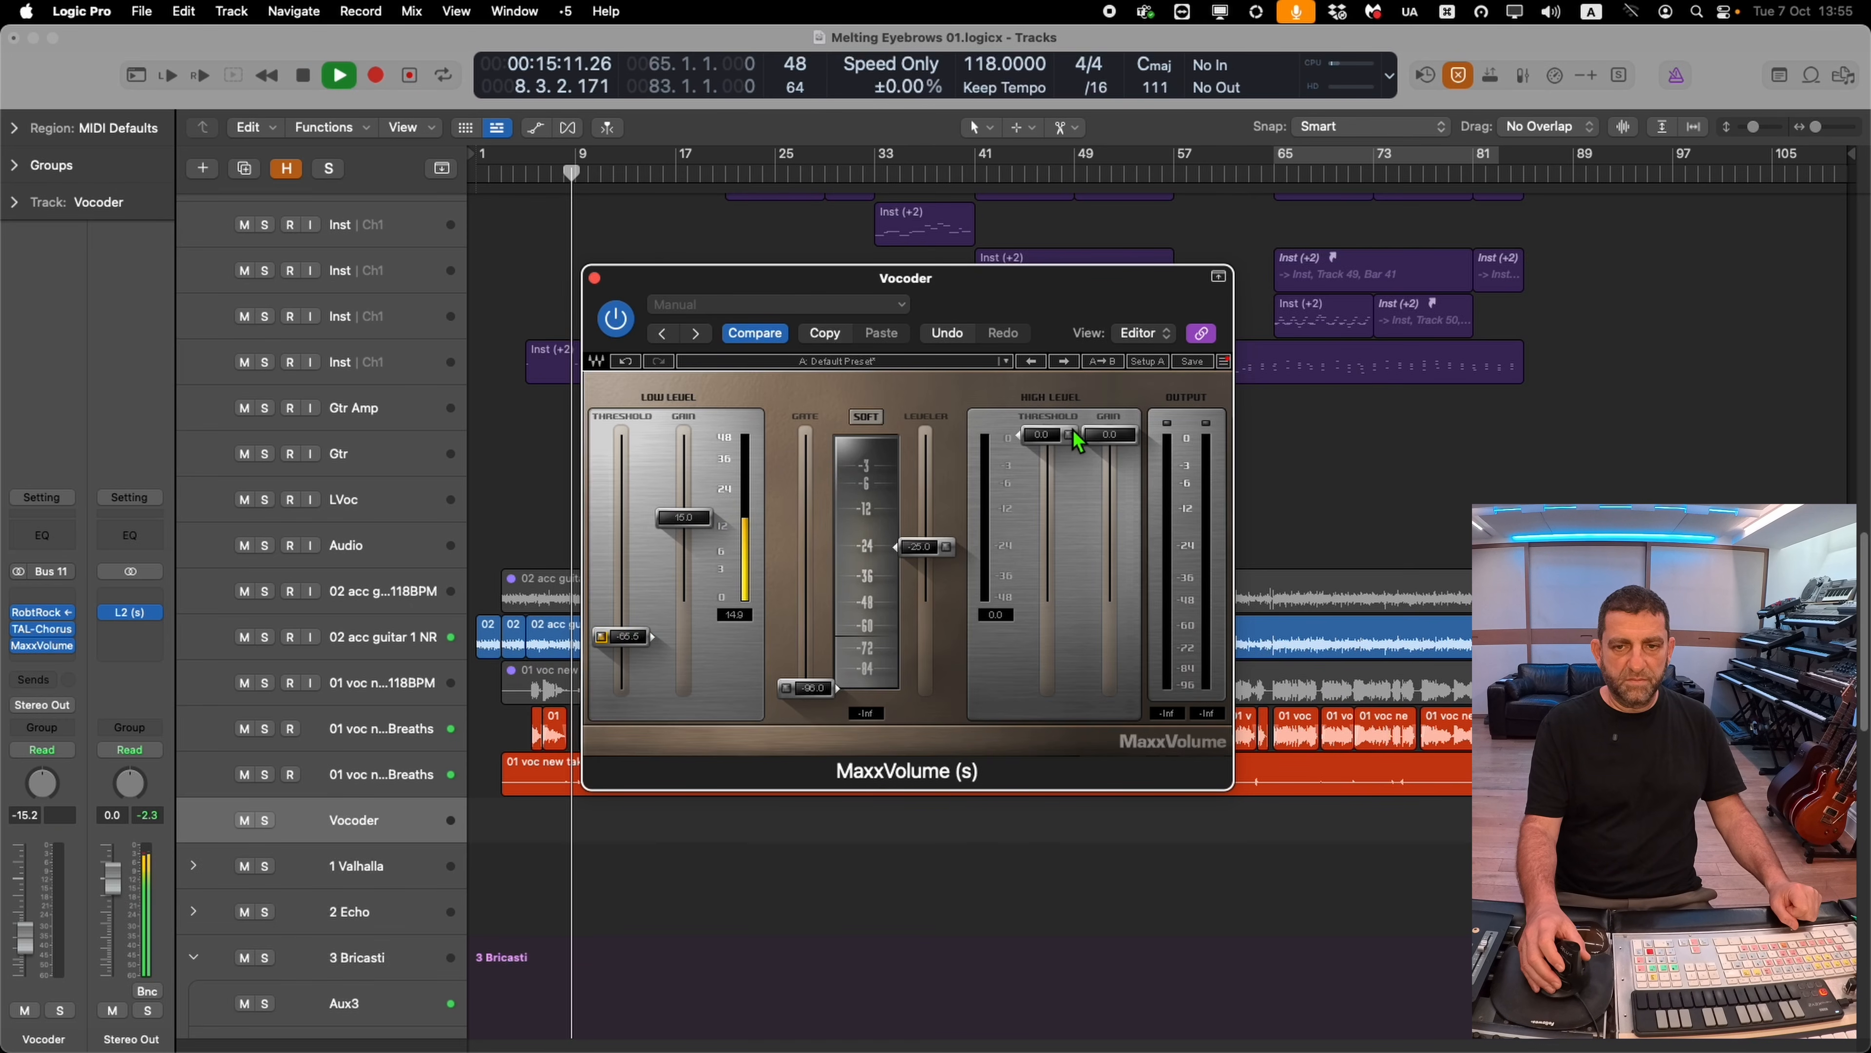
left_click_drag(1072, 443, 1048, 529)
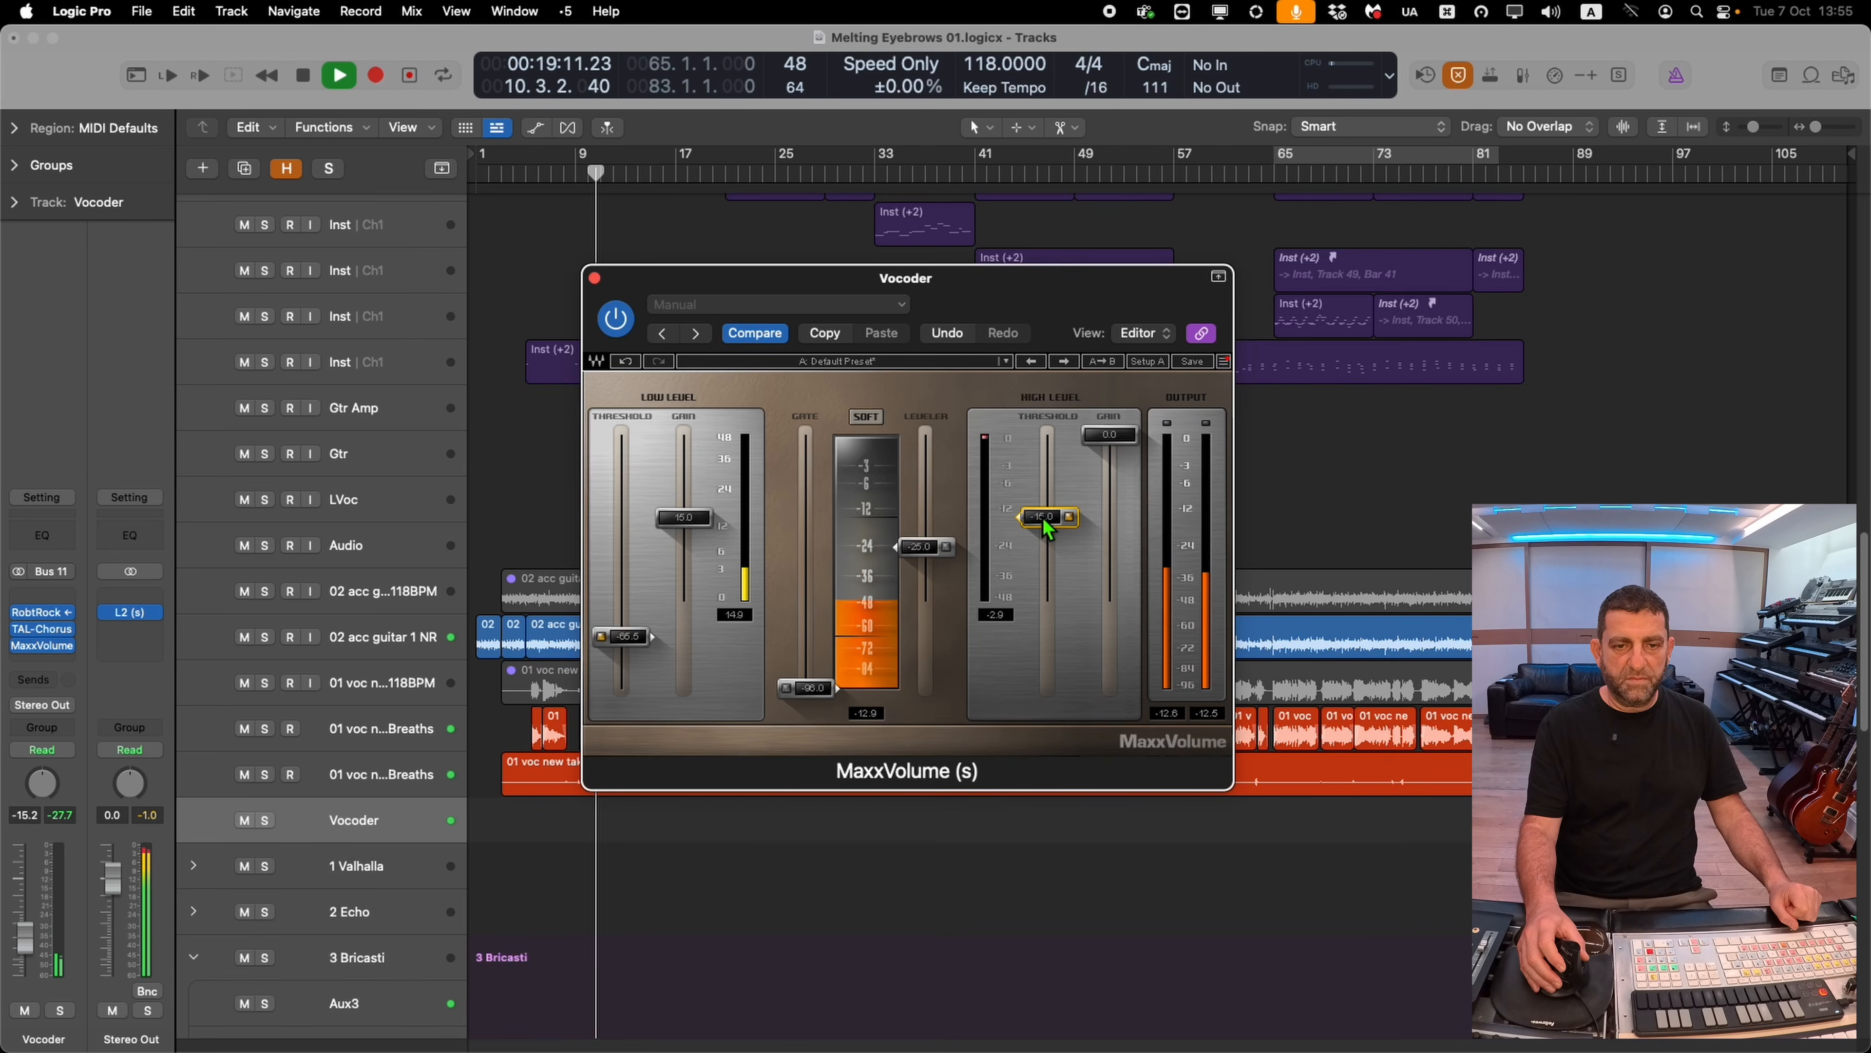
left_click_drag(855, 295, 1387, 275)
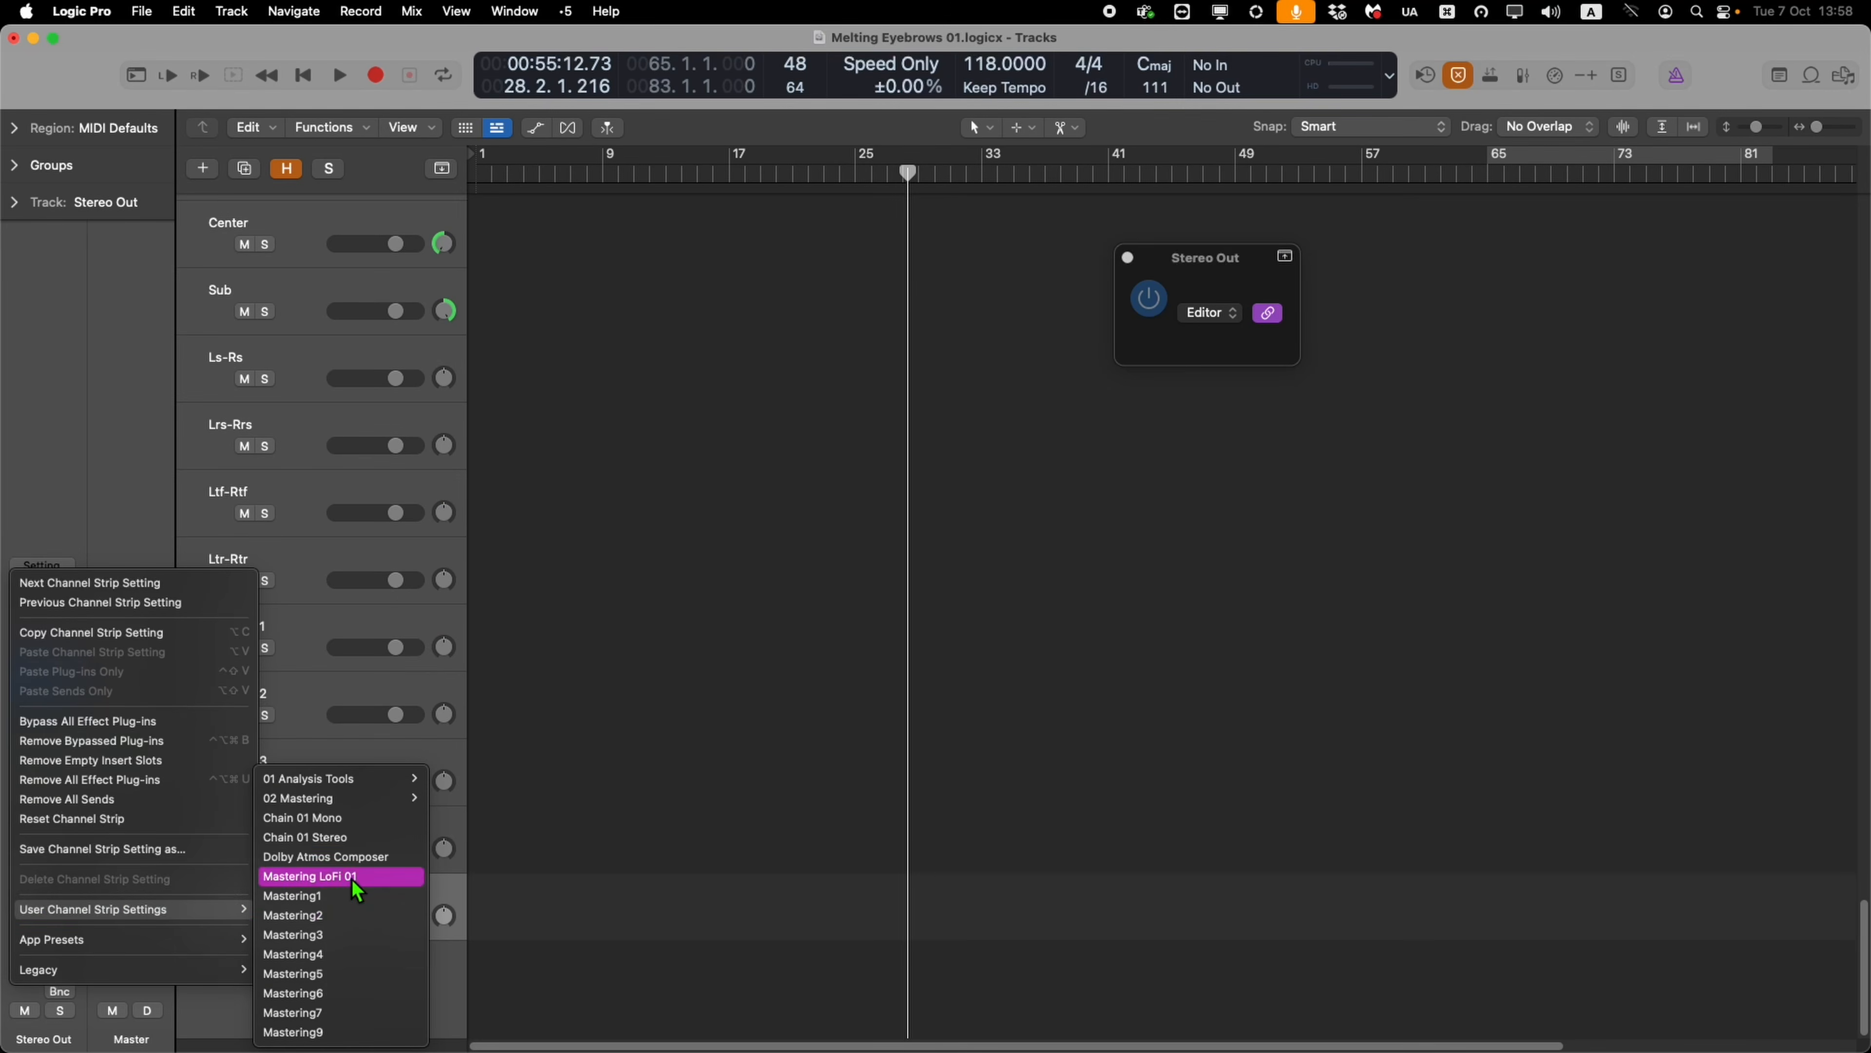
On the Mastering LoFi 01 track, open the Abbey Road RS124 compressor, adjust its input control, and stop playback
left_click(339, 881)
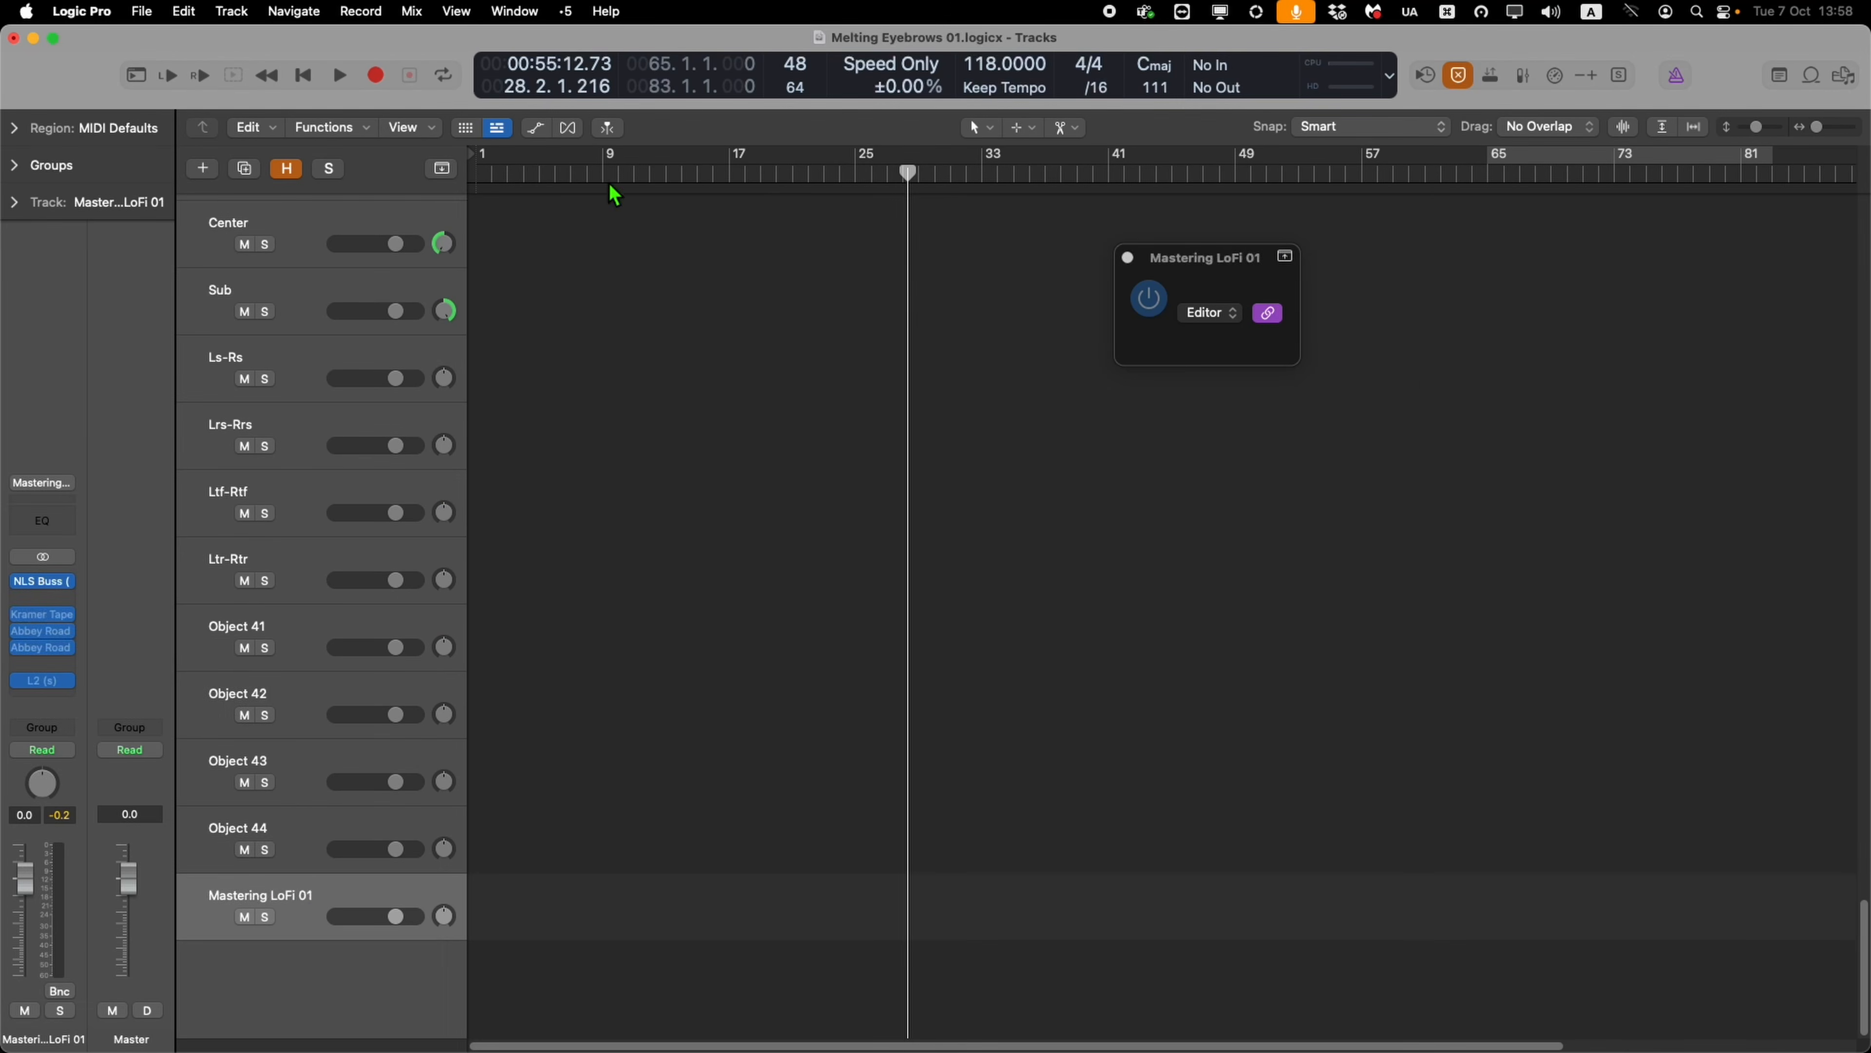
key("space")
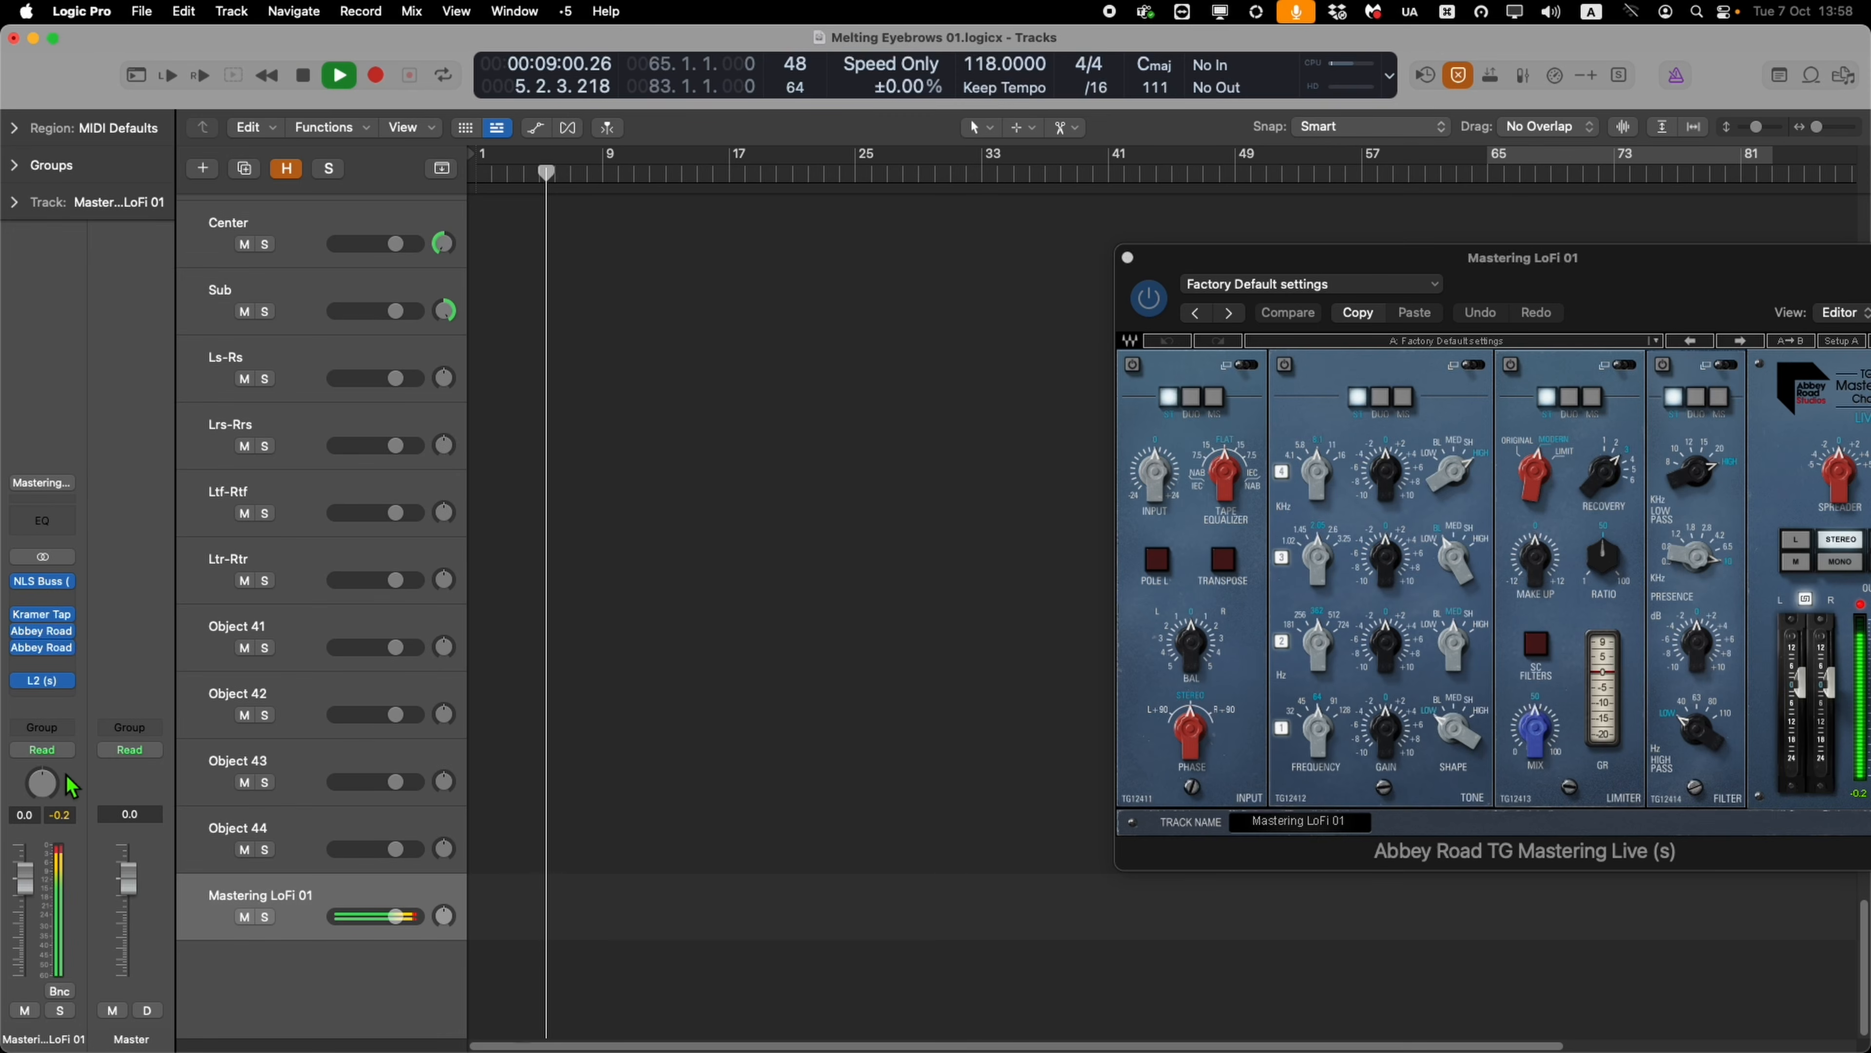
left_click(49, 649)
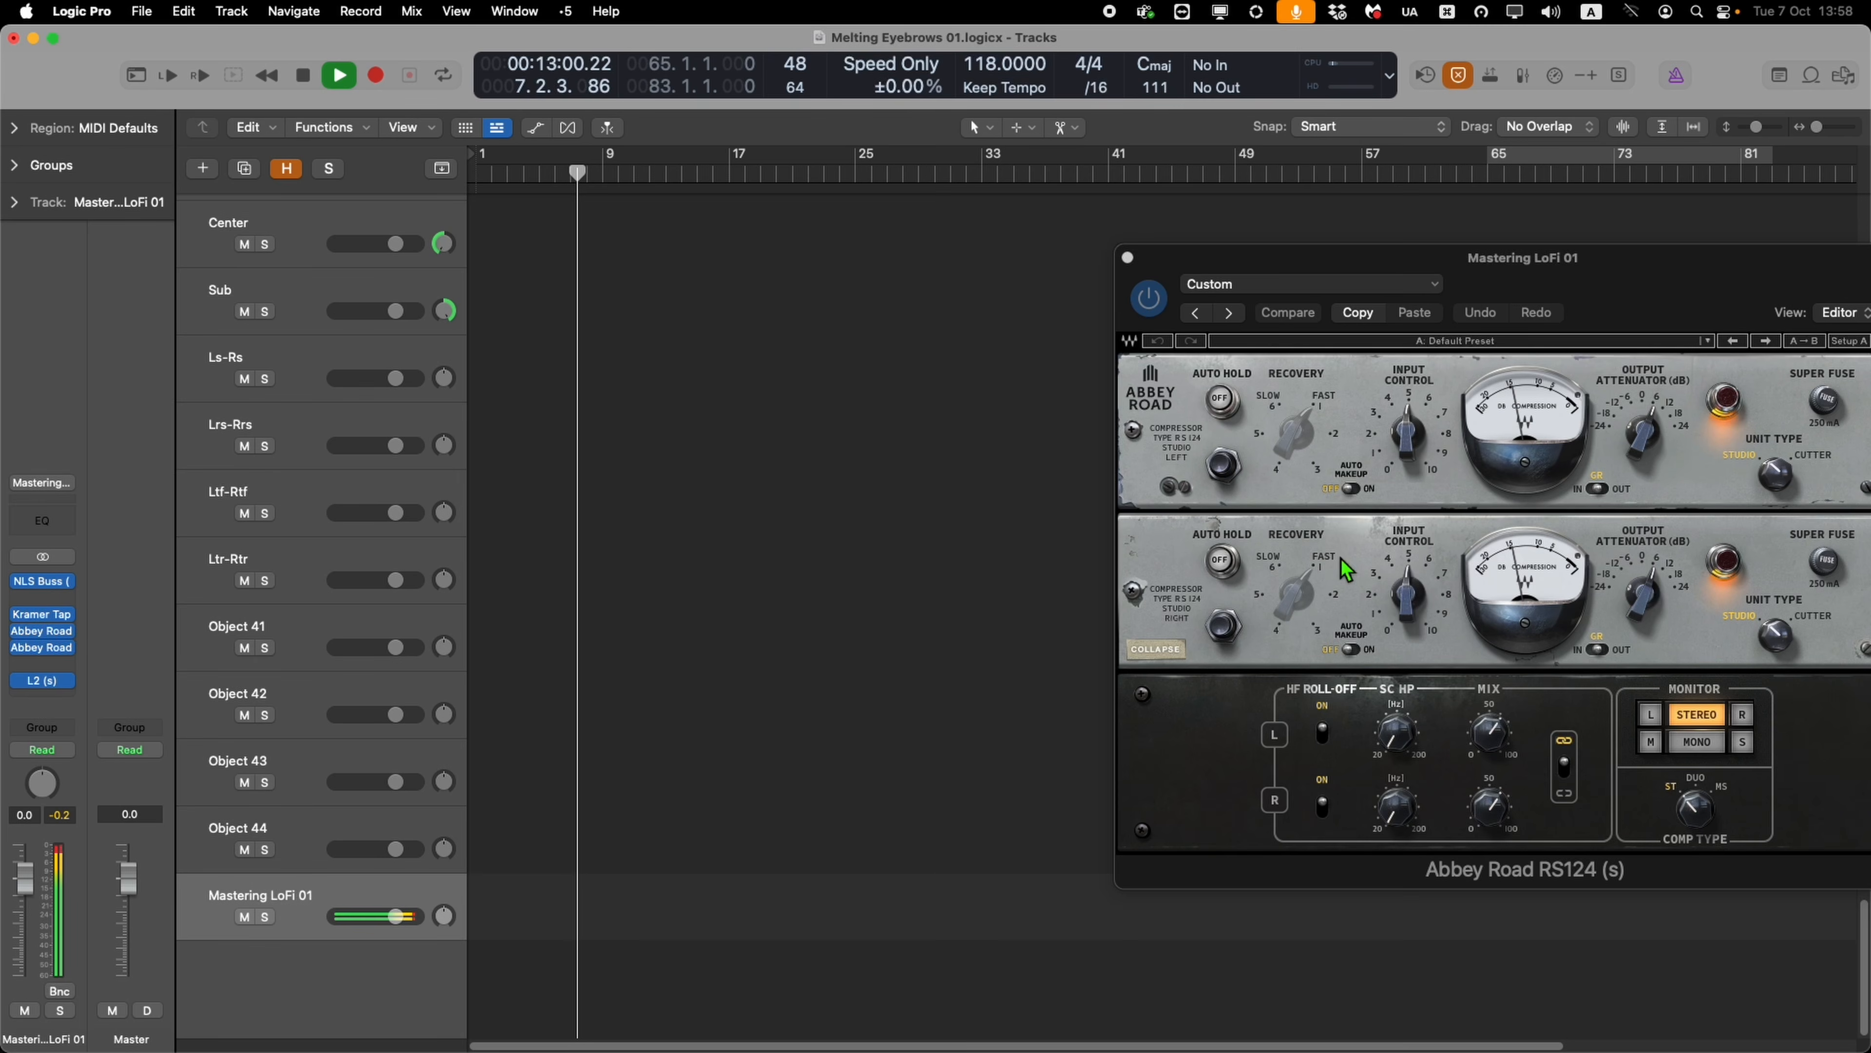
left_click_drag(1412, 613, 1395, 724)
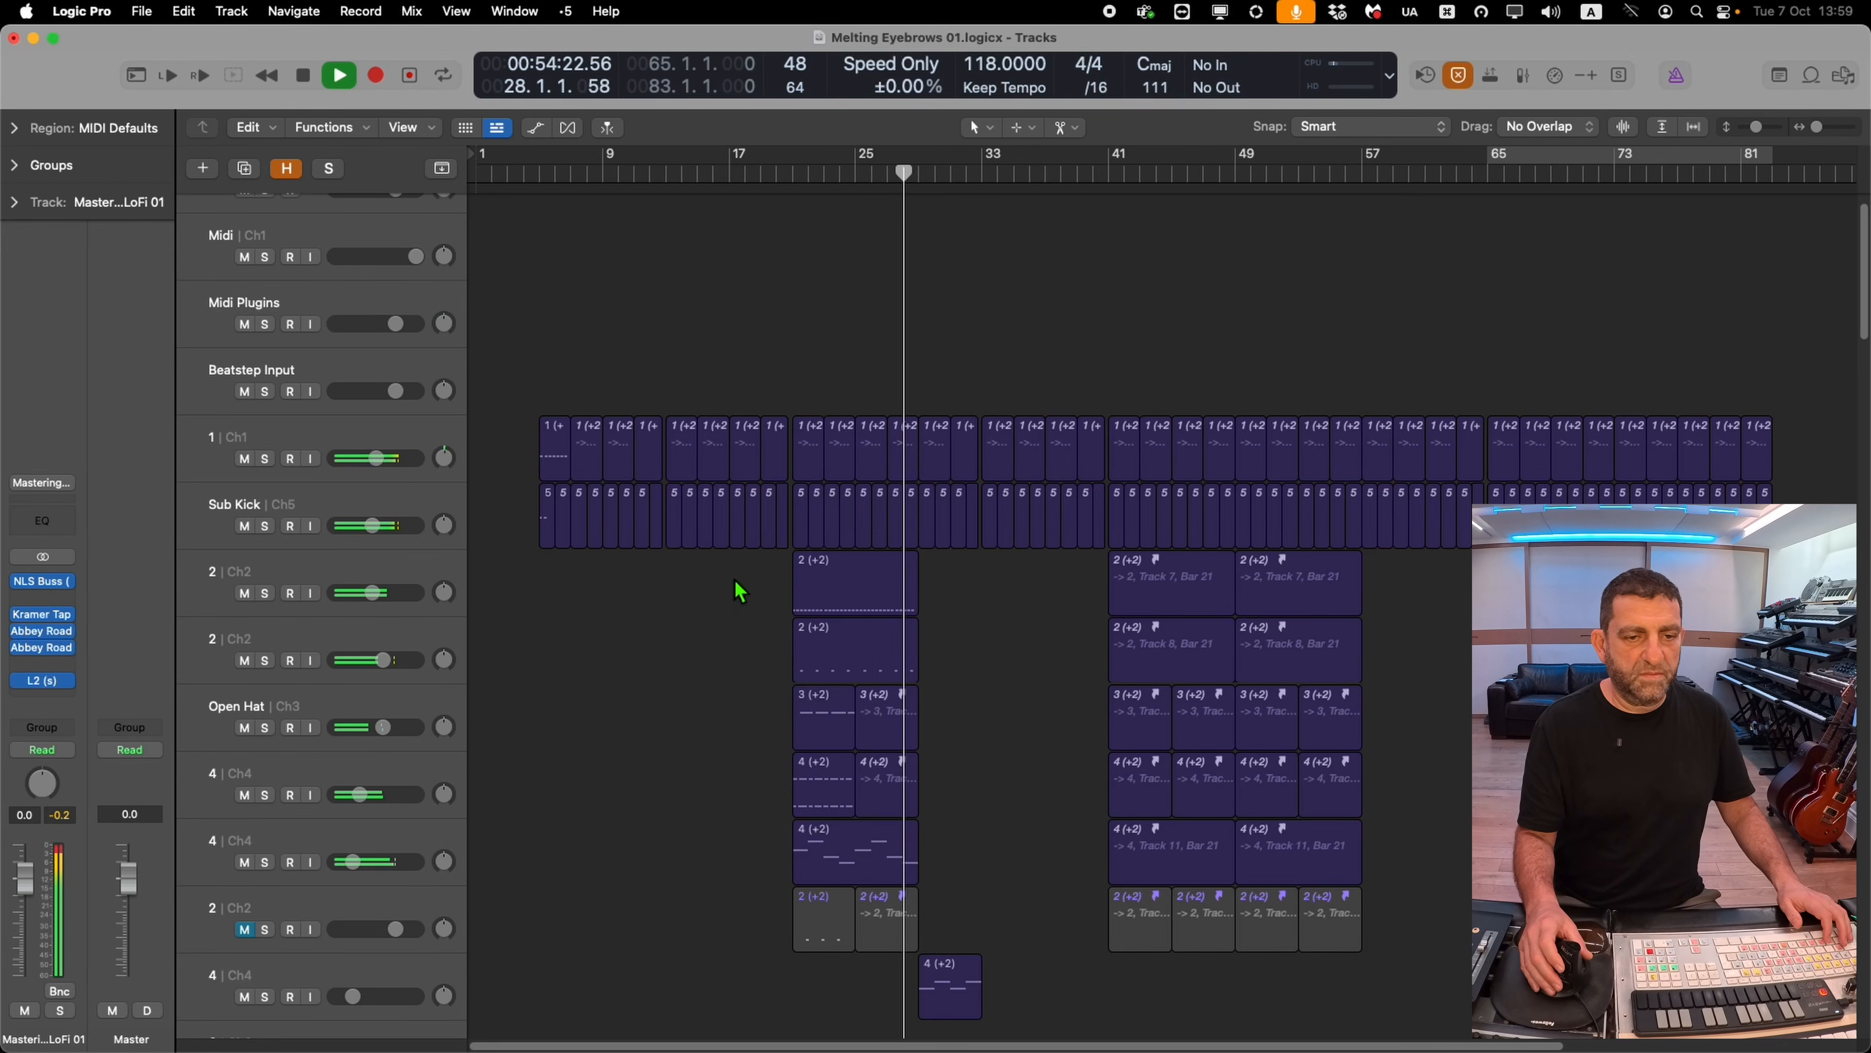
left_click(733, 599, "ctrl+alt")
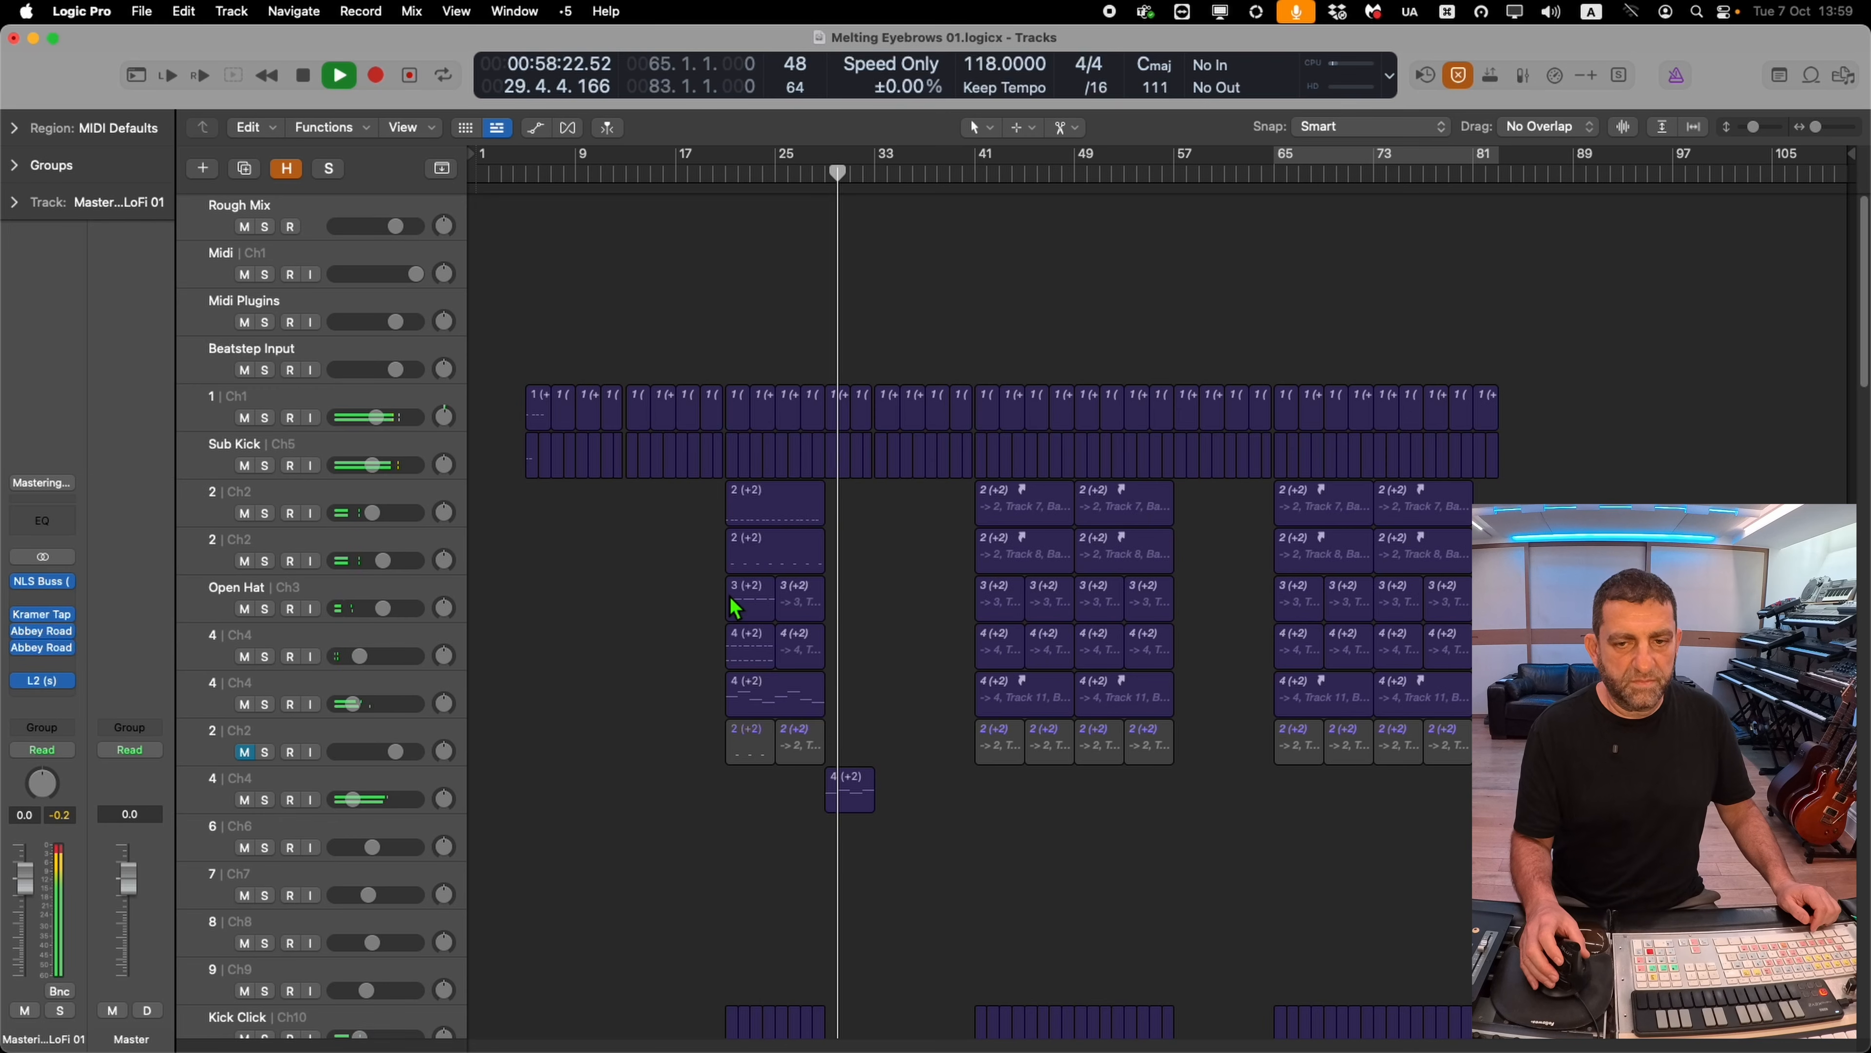
key("space")
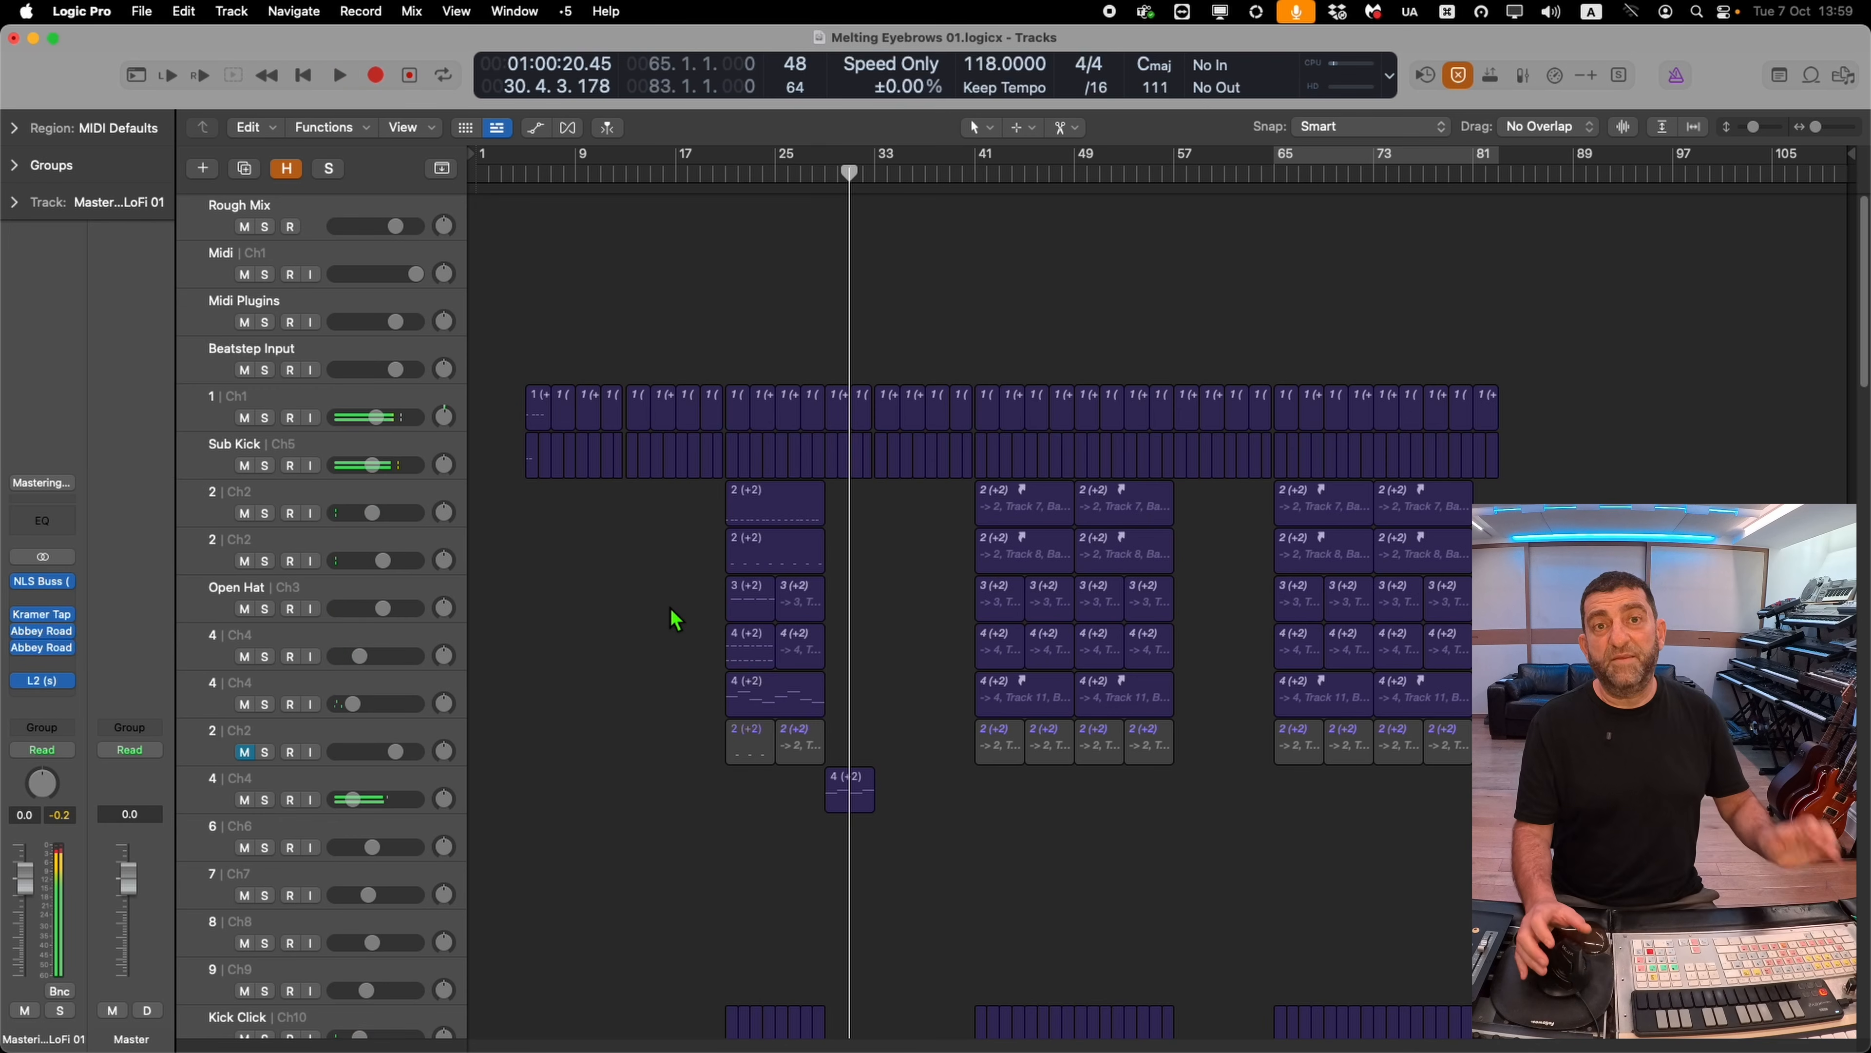